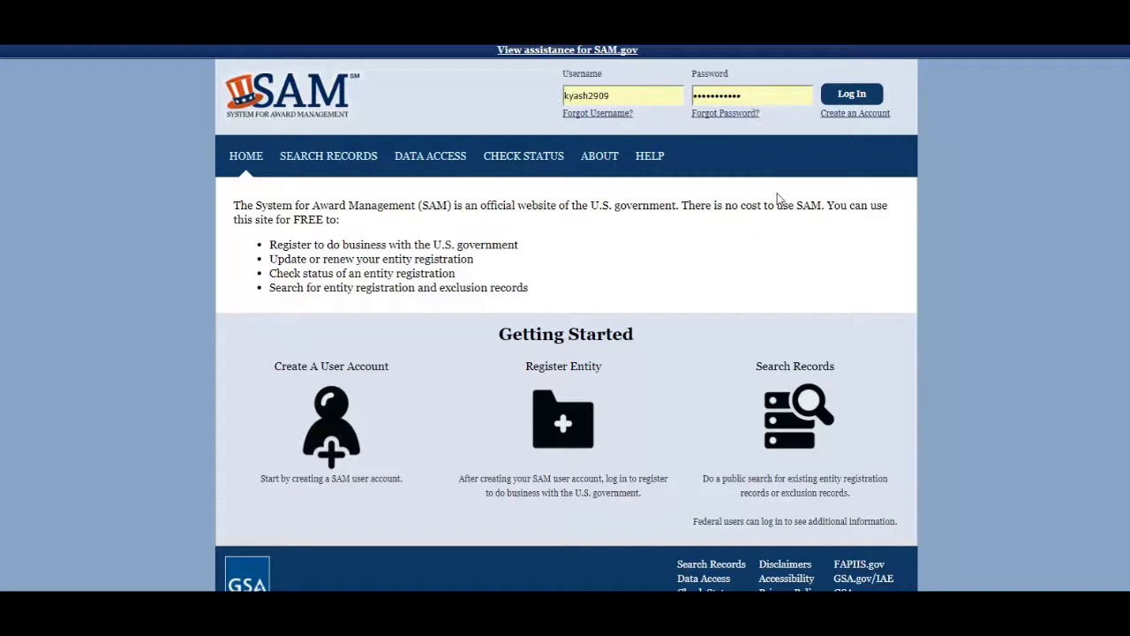
# - Log in and scroll through the SAM Terms and Conditions agreement
pyautogui.click(850, 95)
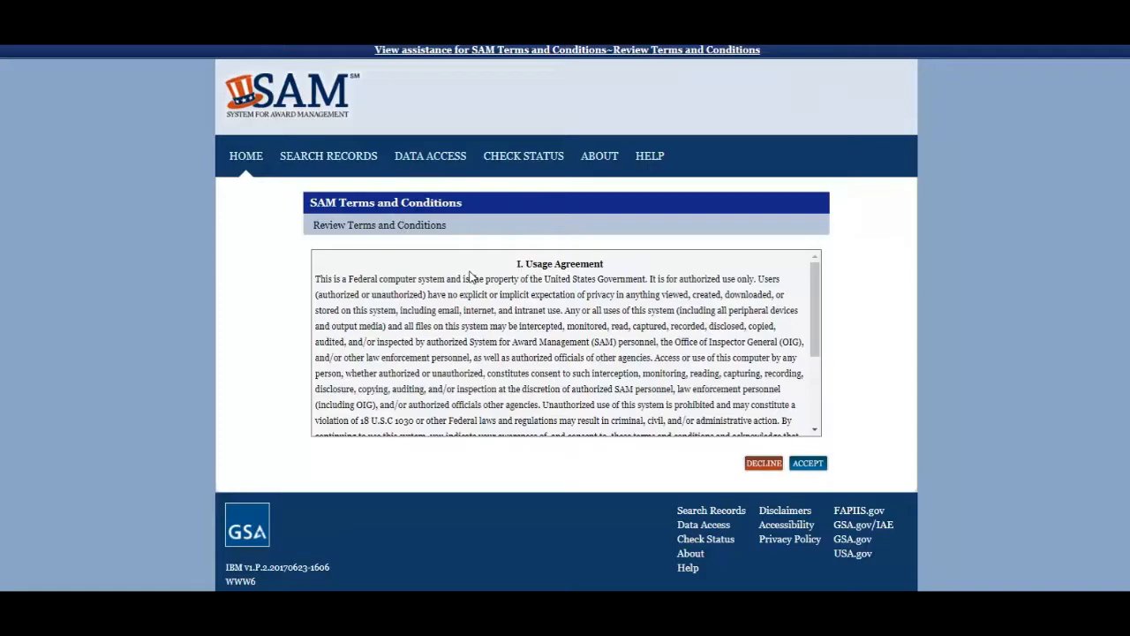
pyautogui.scroll(-5, 556, 291)
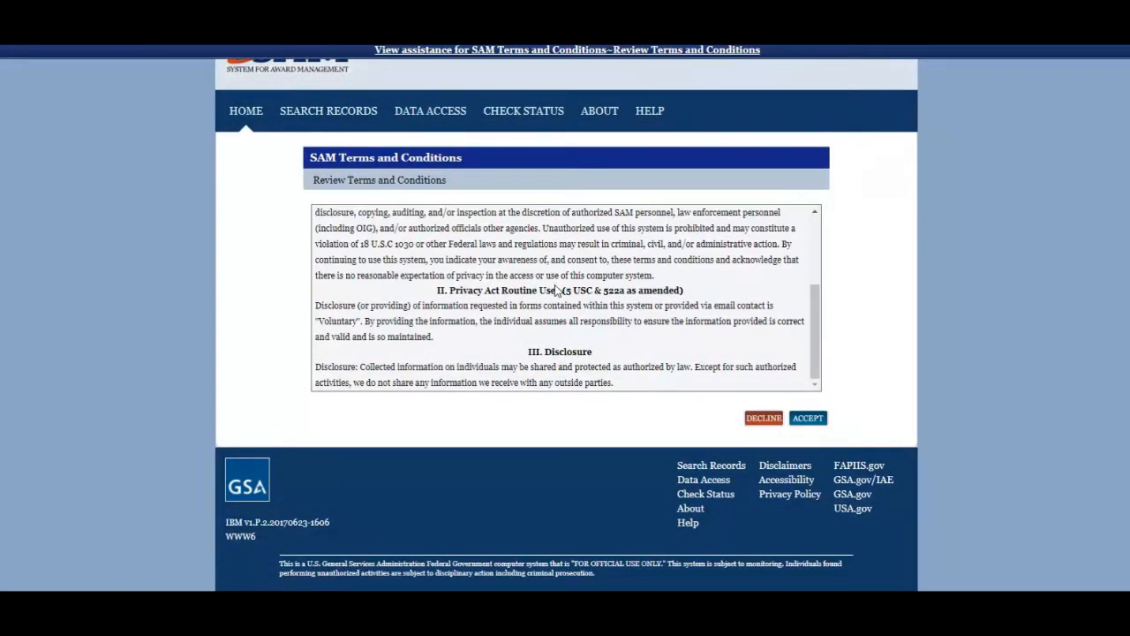
pyautogui.scroll(6, 554, 290)
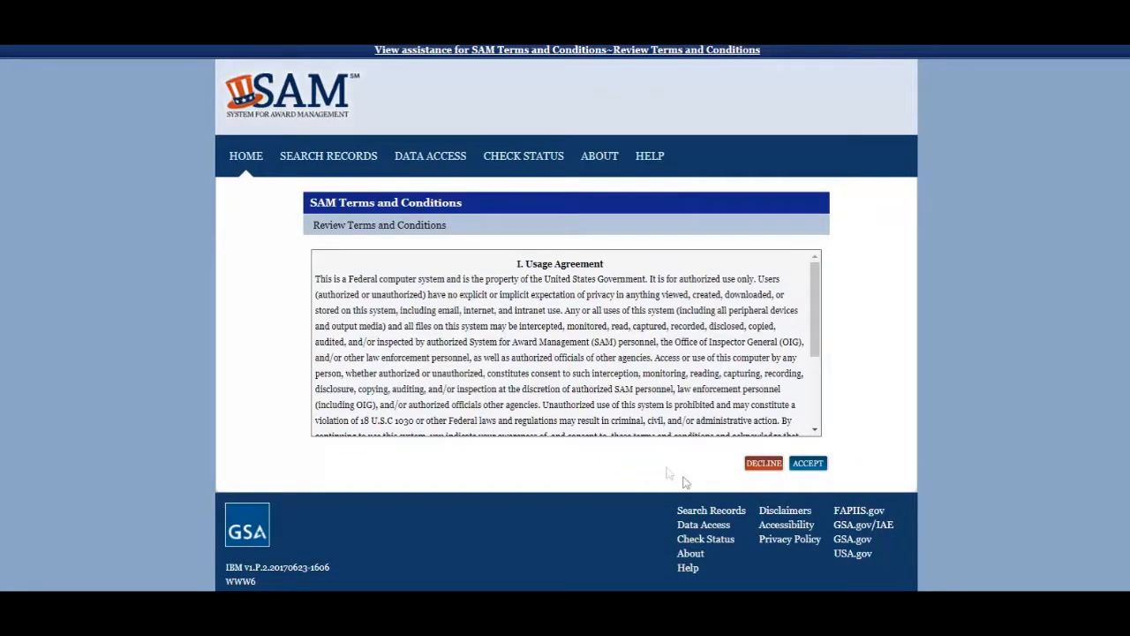
# - Accept the SAM terms and go to My Roles under My User Roles
pyautogui.click(811, 466)
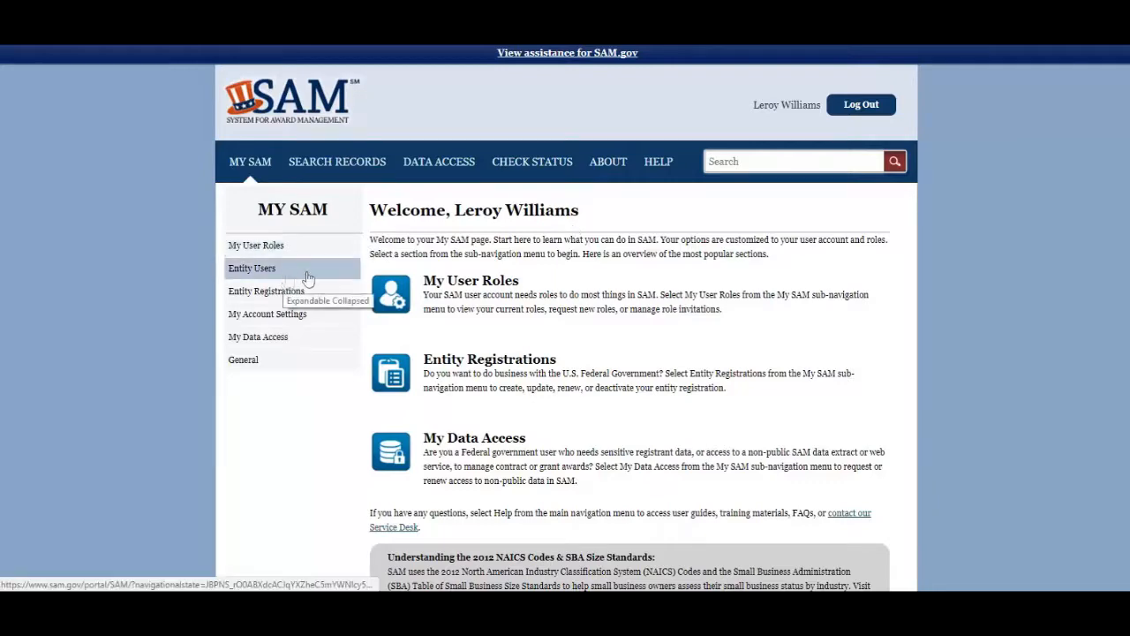
pyautogui.scroll(-1, 292, 278)
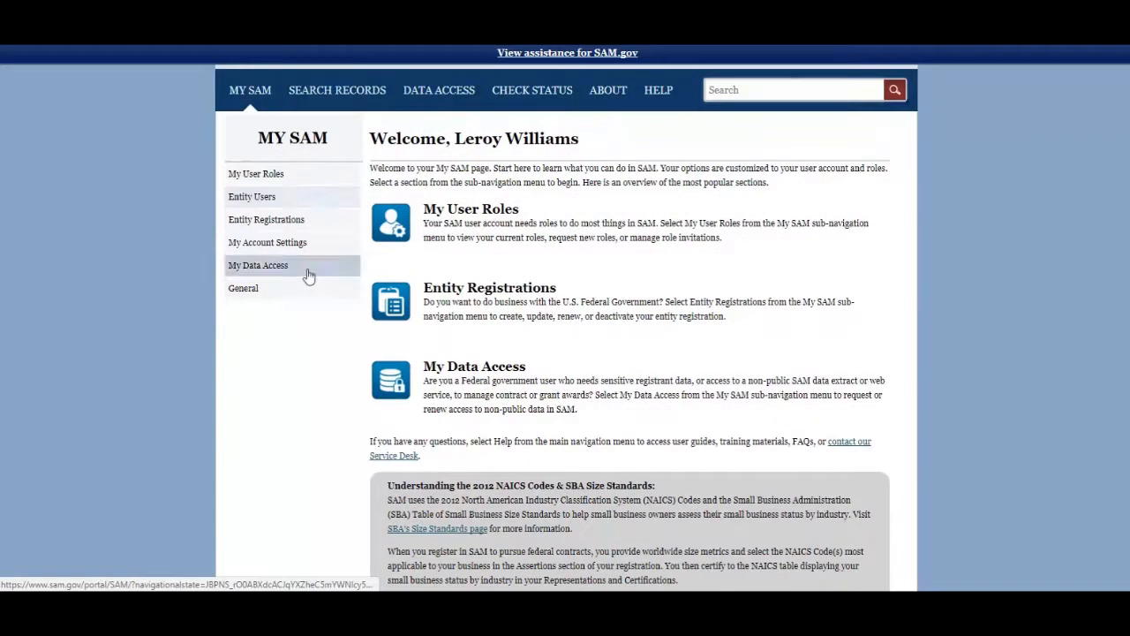
pyautogui.click(263, 179)
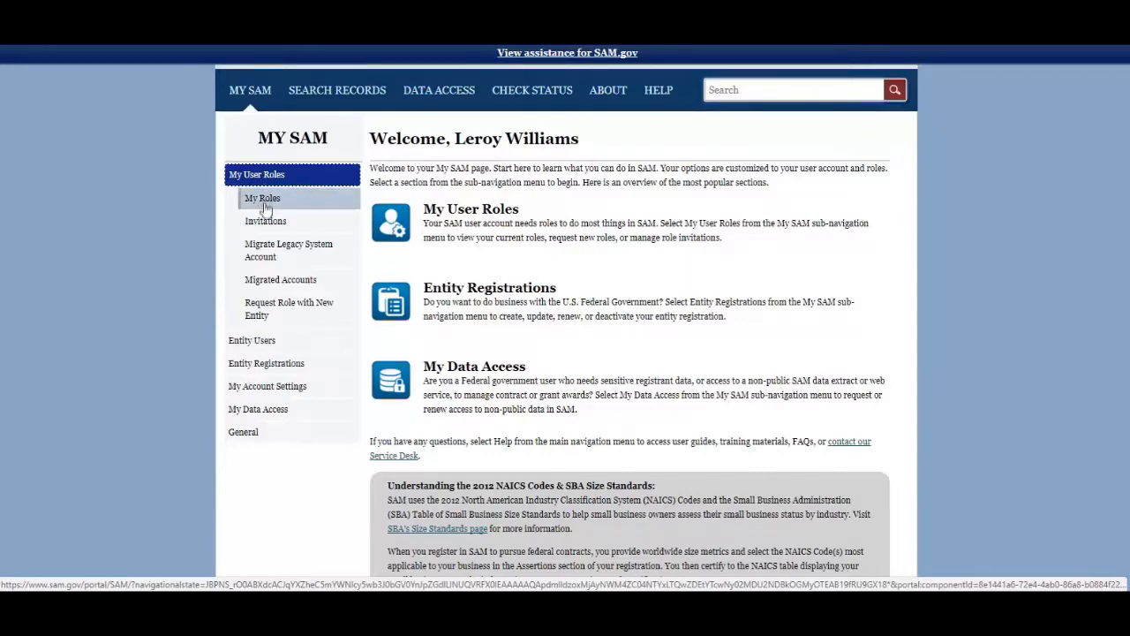
pyautogui.click(265, 201)
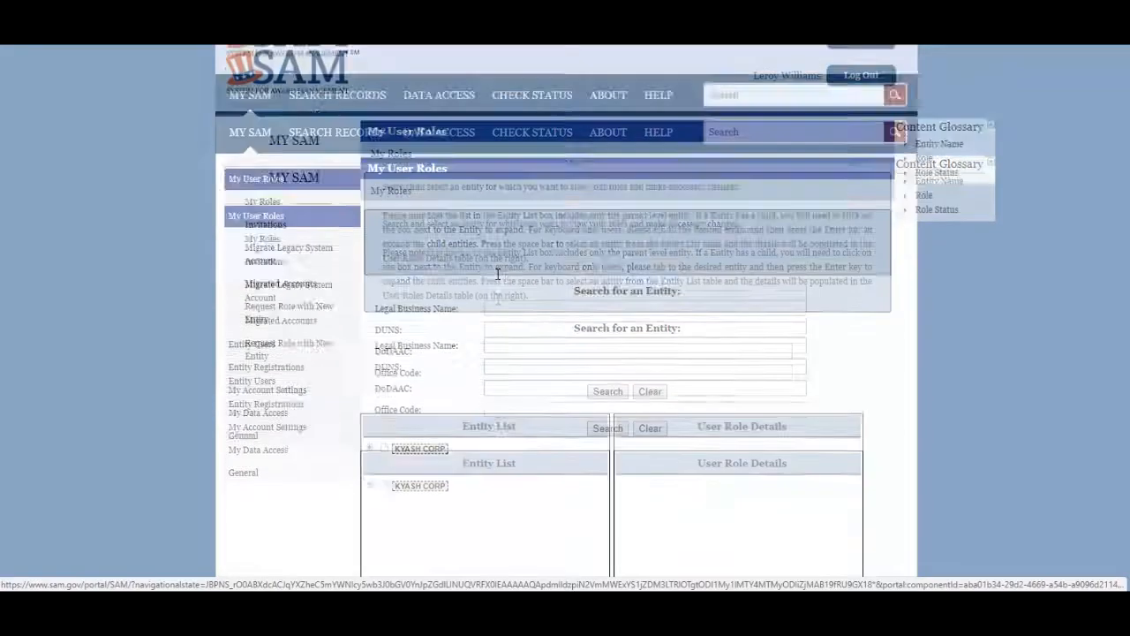
# - Show KYASH CORP's roles: Entity Administrator approved, plus inherited Reporter and Entity Registration Viewer
pyautogui.scroll(-4, 498, 276)
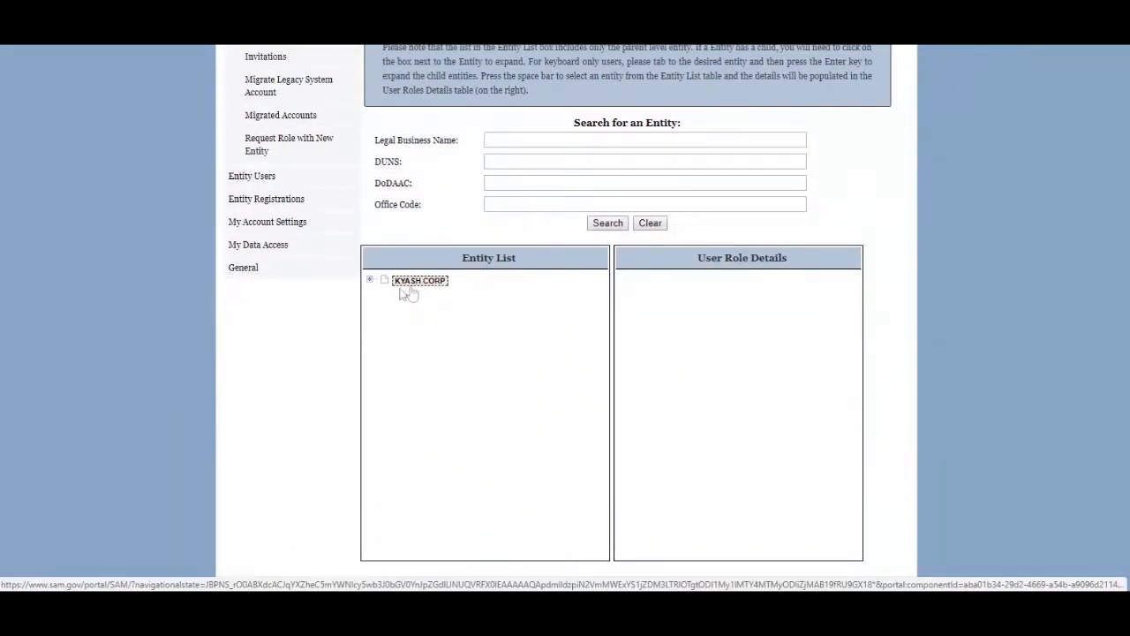
pyautogui.click(408, 280)
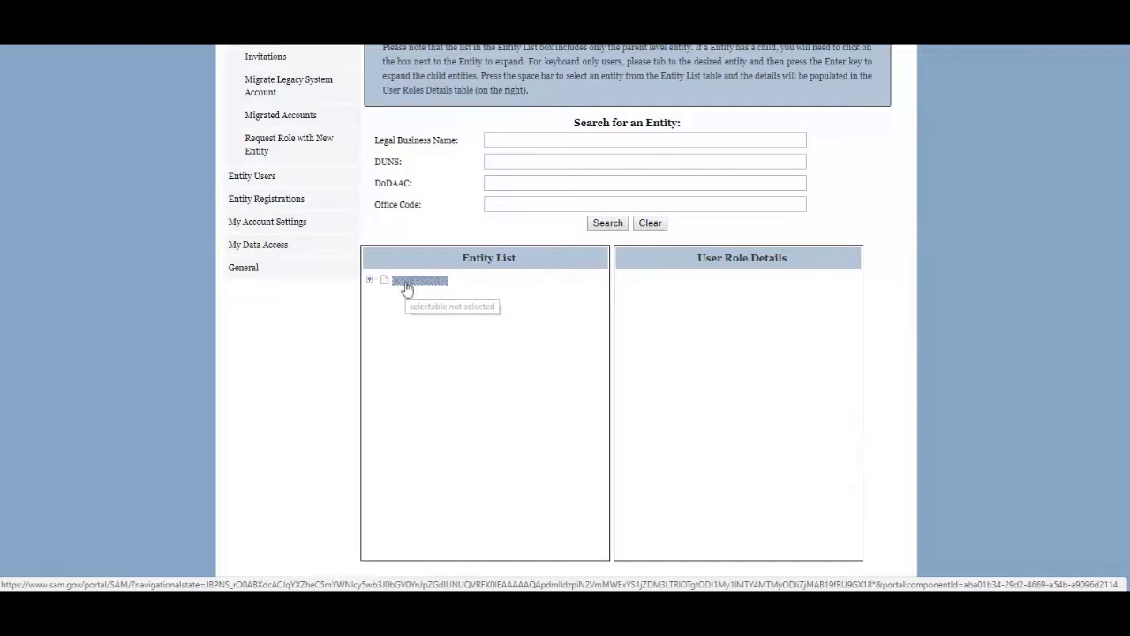
pyautogui.scroll(-1, 747, 357)
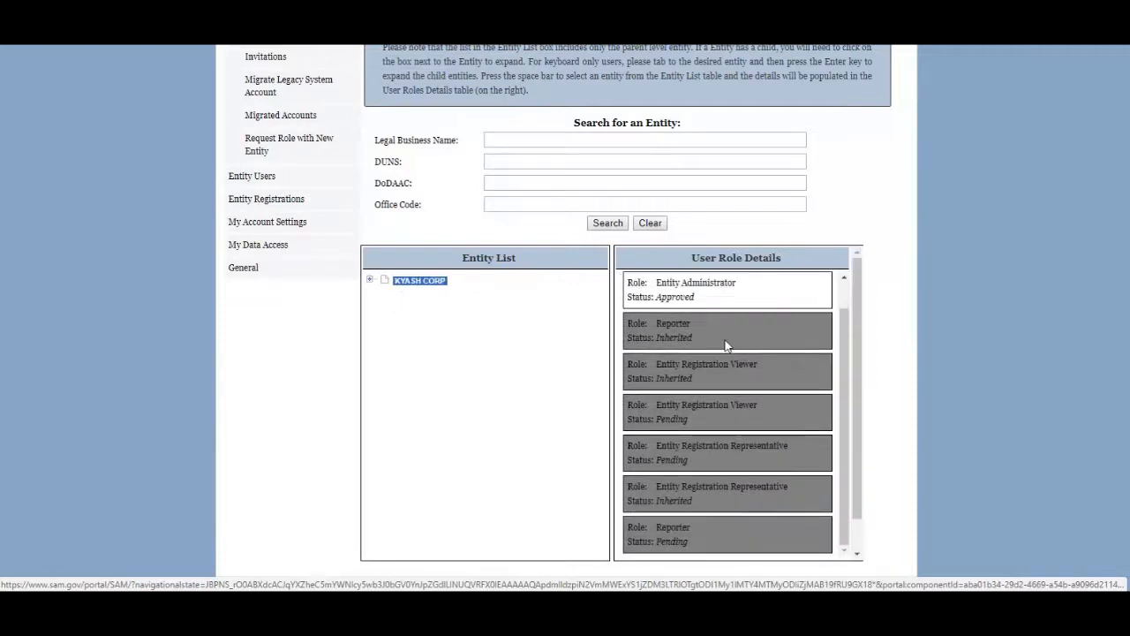
pyautogui.scroll(1, 727, 344)
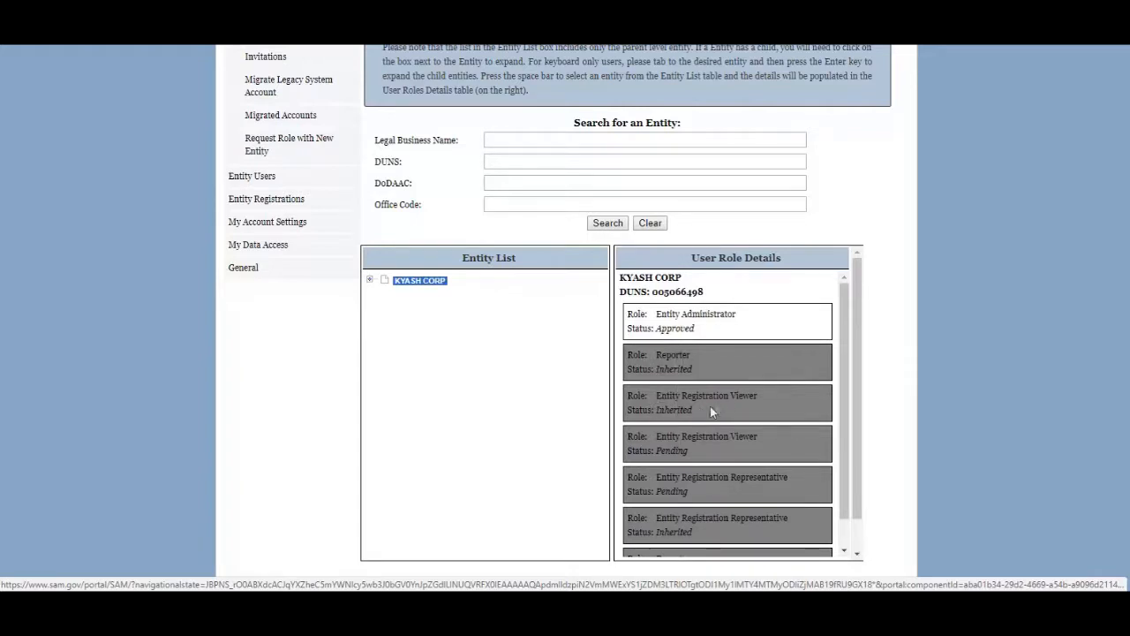
pyautogui.scroll(-2, 716, 404)
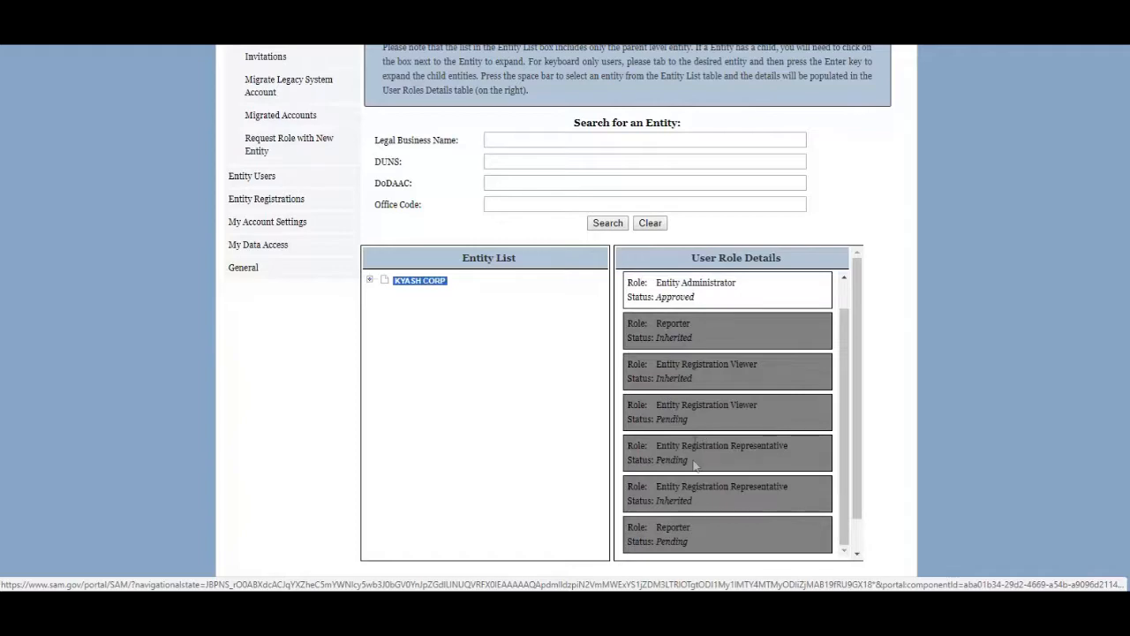
pyautogui.scroll(5, 696, 429)
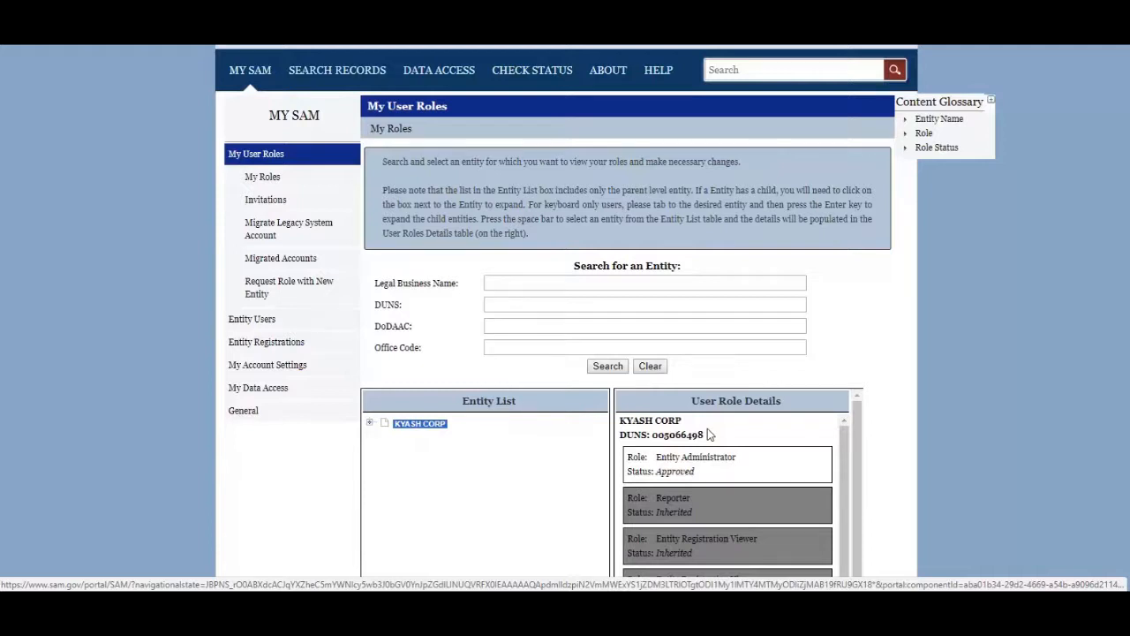
pyautogui.click(264, 157)
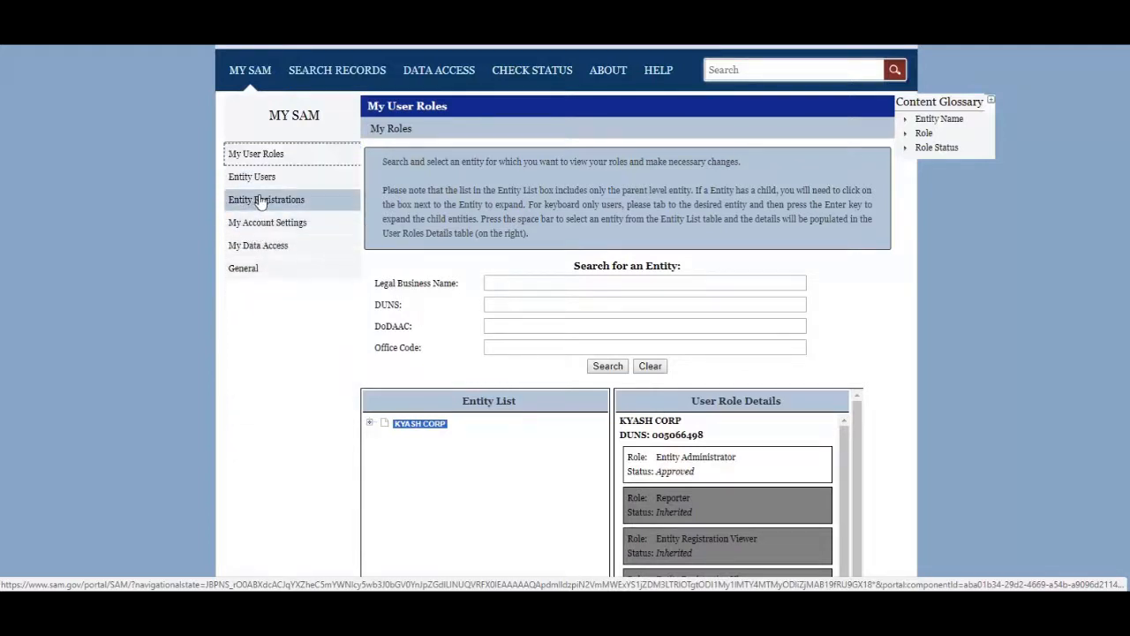
# - Go to Existing Entity Registrations under the Entity Registrations menu
pyautogui.click(263, 200)
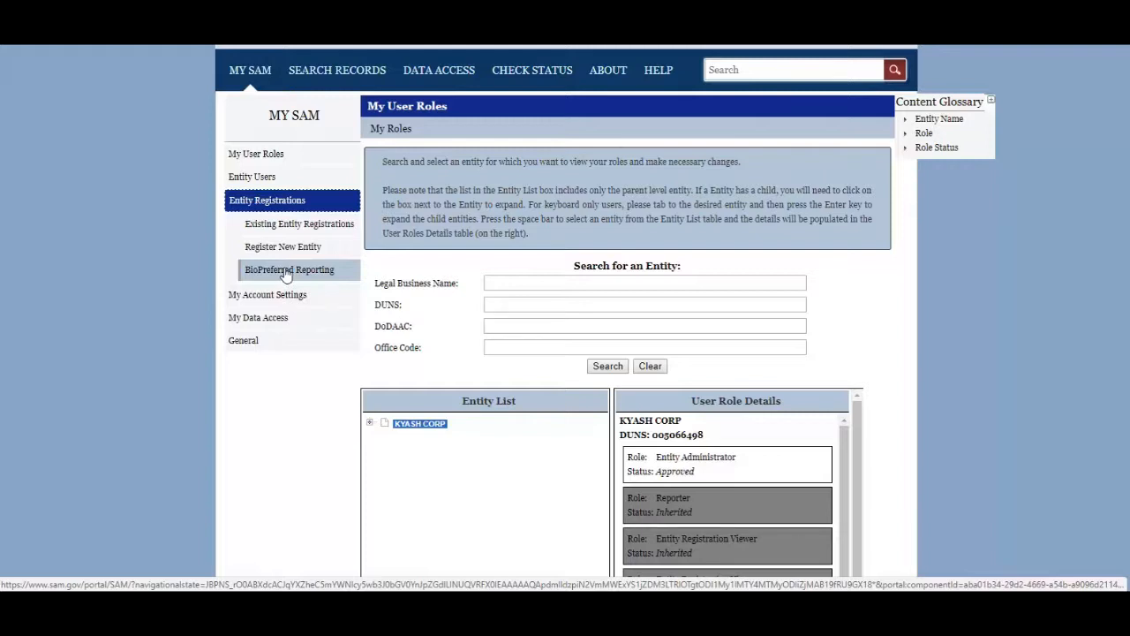
pyautogui.click(289, 226)
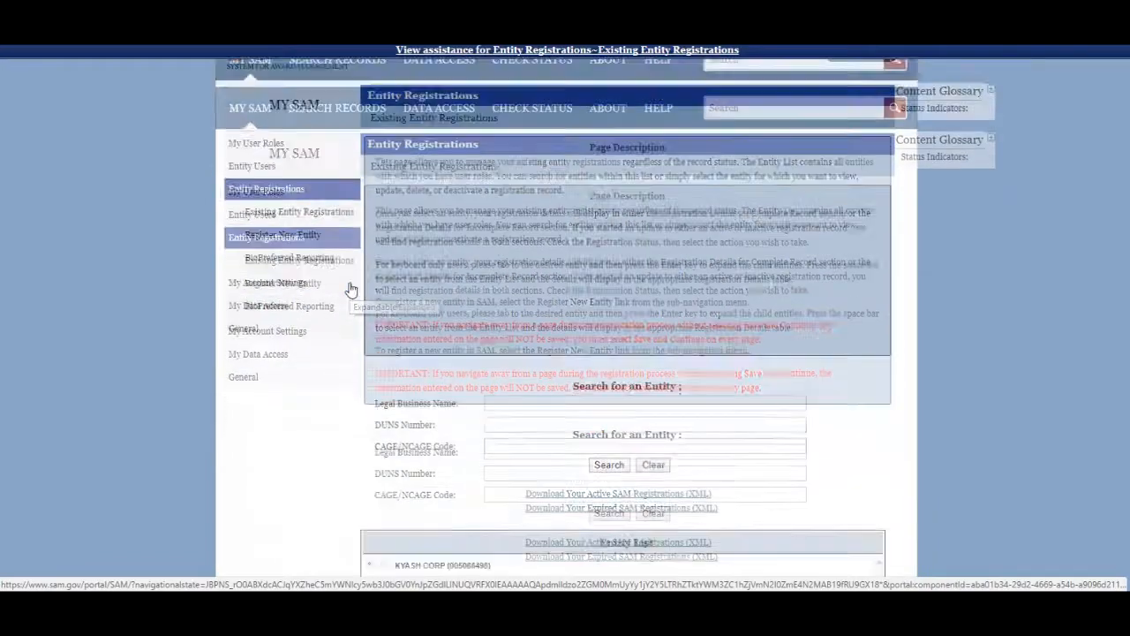
# - Display the registration details for KYASH CORP
pyautogui.scroll(-5, 352, 289)
pyautogui.scroll(4, 351, 288)
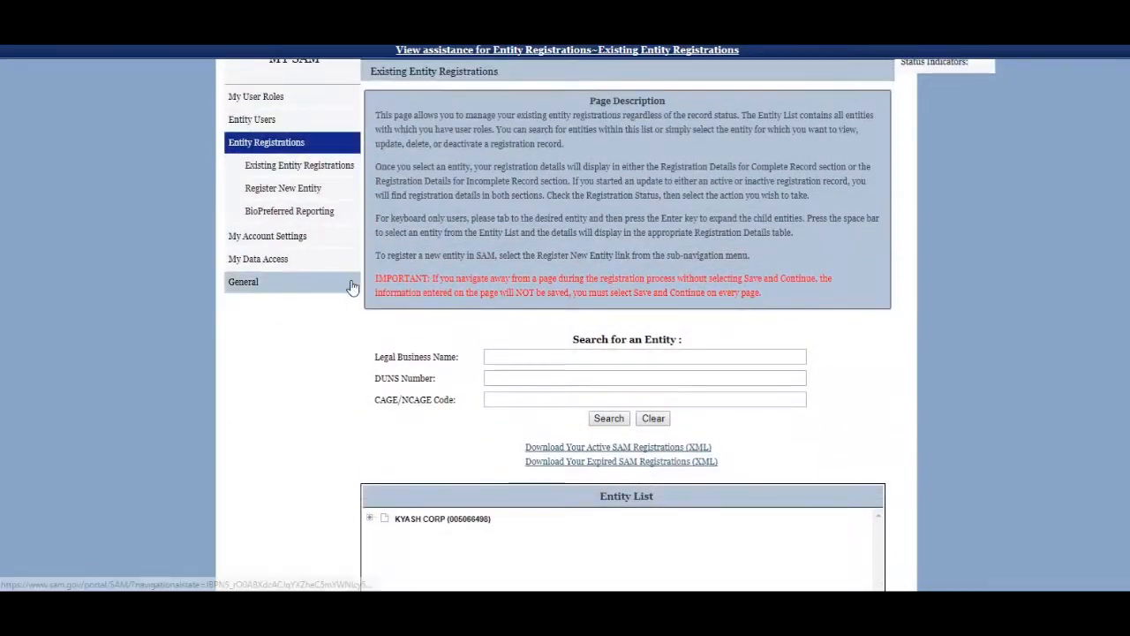
pyautogui.scroll(-3, 353, 291)
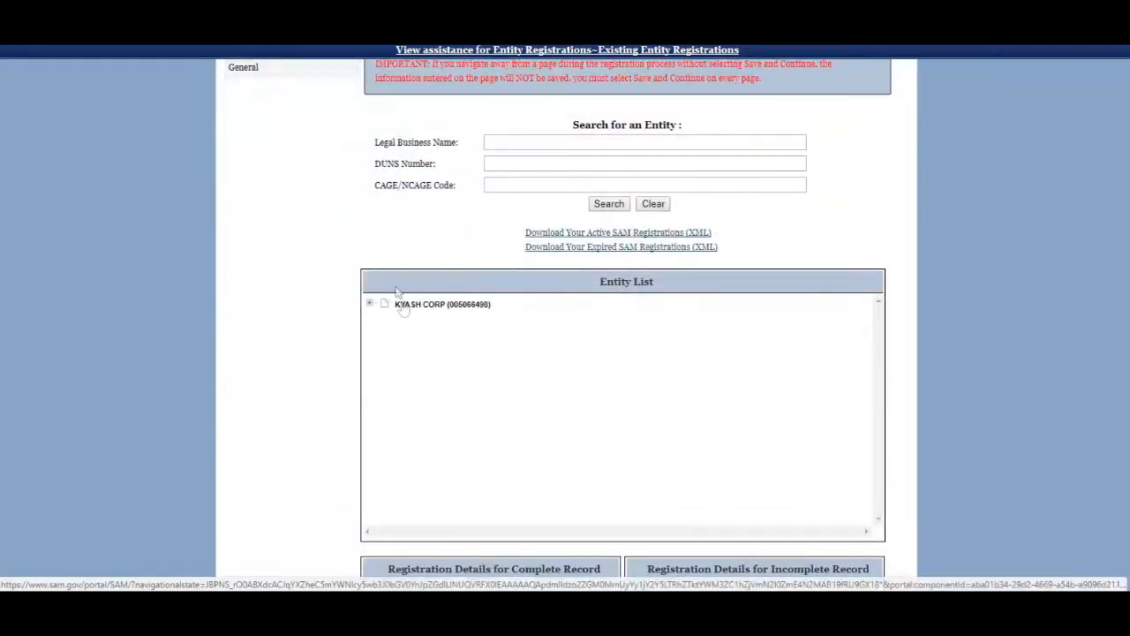
pyautogui.scroll(4, 393, 274)
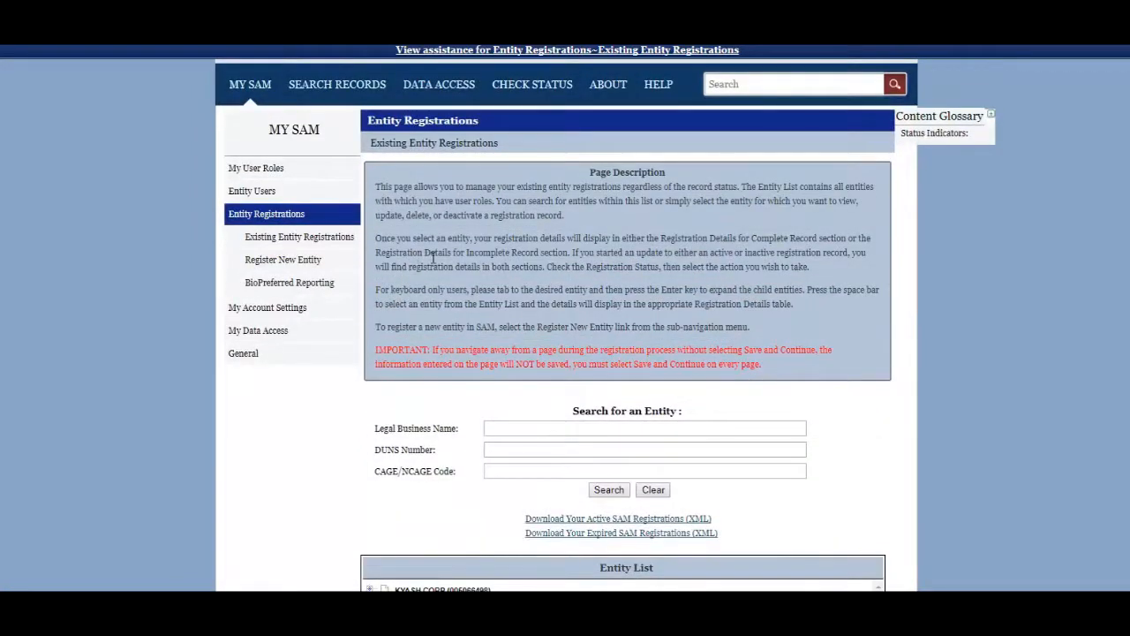
pyautogui.scroll(-1, 703, 185)
pyautogui.scroll(-1, 703, 186)
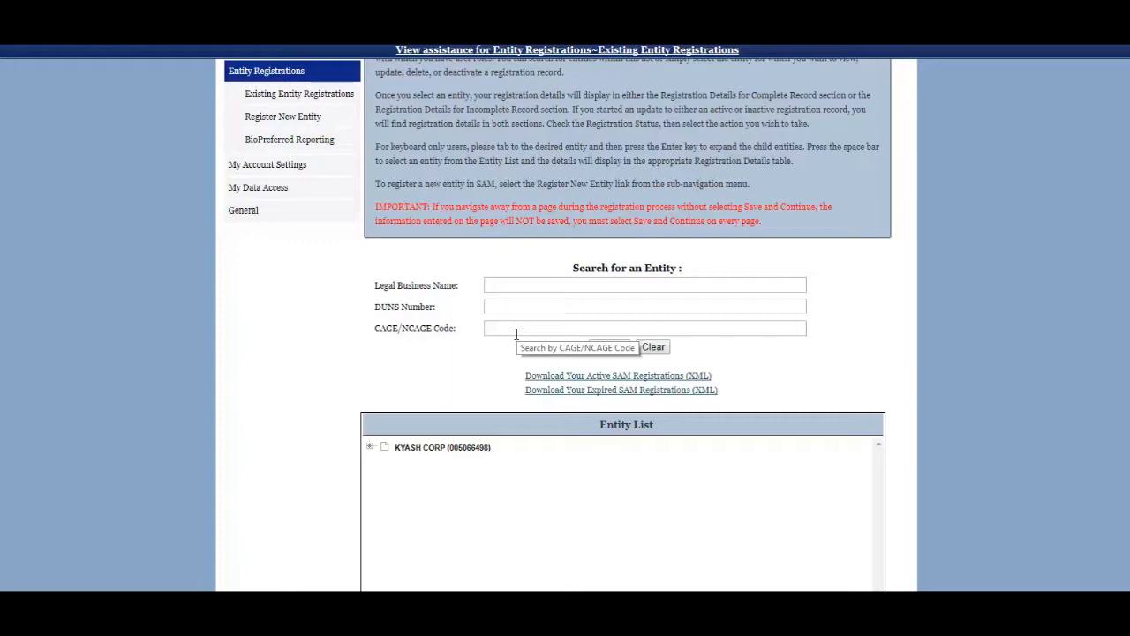
pyautogui.scroll(-3, 515, 333)
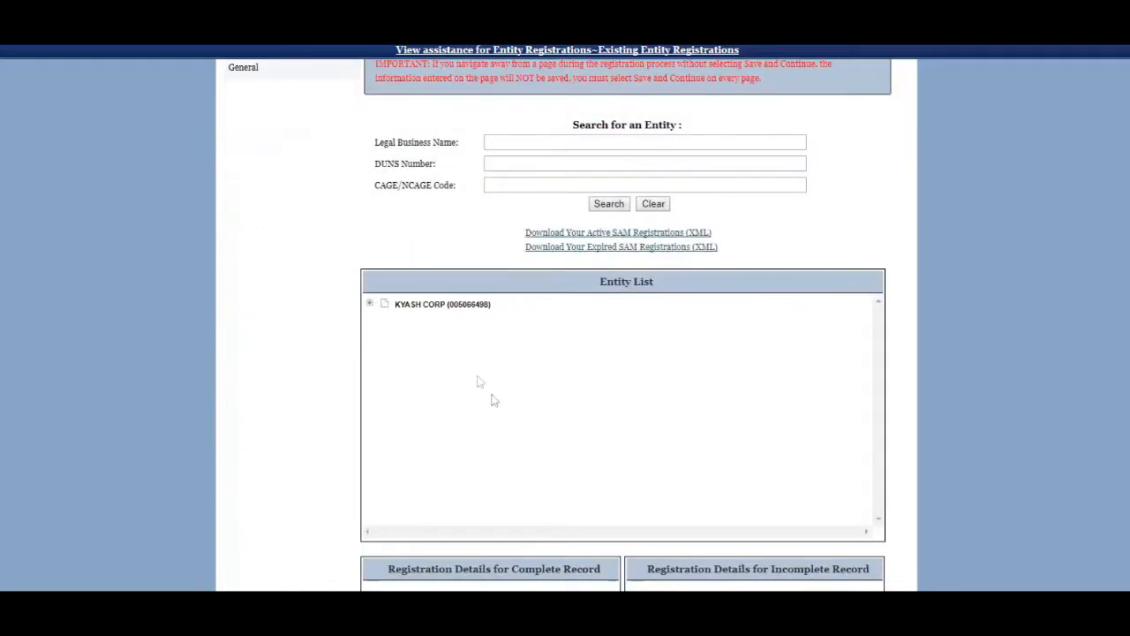
pyautogui.click(427, 307)
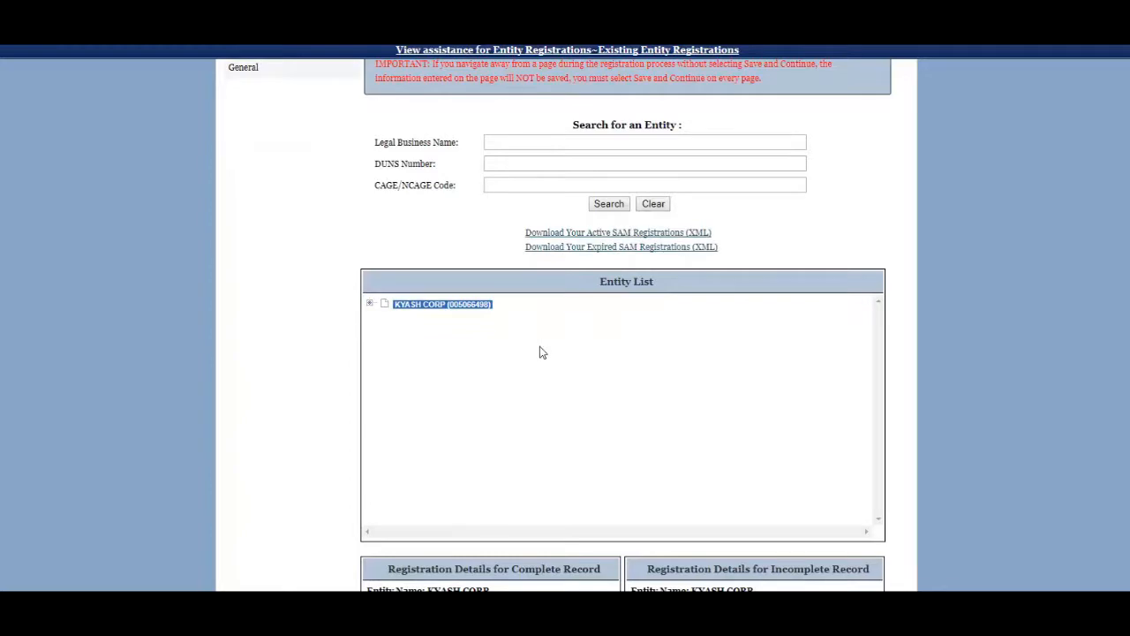
# - Start updating KYASH CORP's incomplete work-in-progress registration with UPDATE ENTITY
pyautogui.scroll(-4, 542, 352)
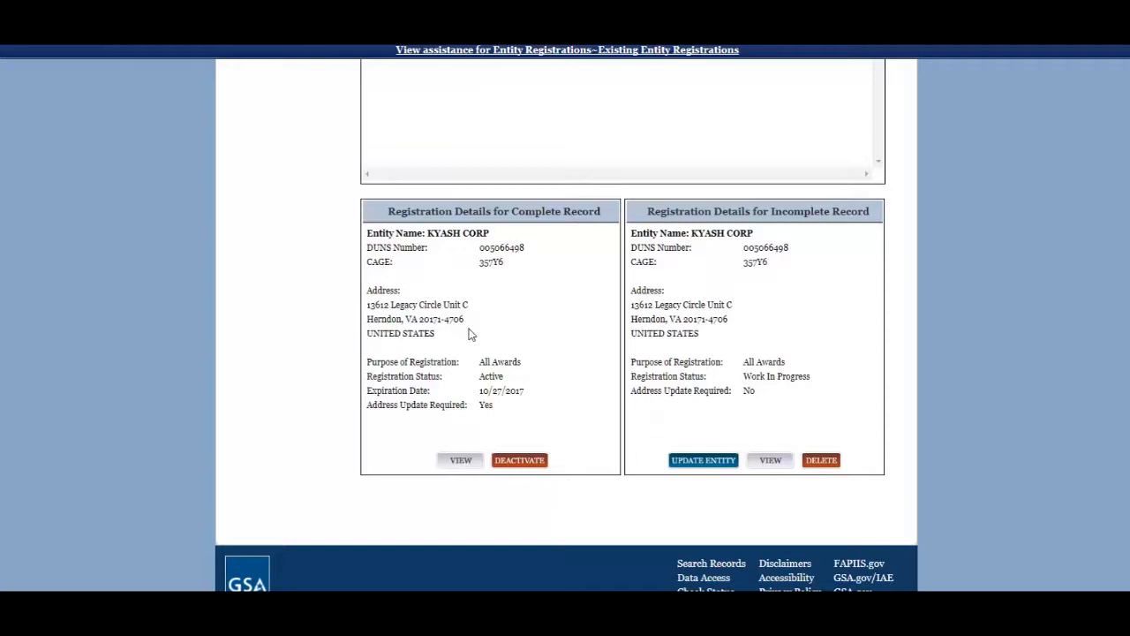
pyautogui.scroll(-1, 471, 334)
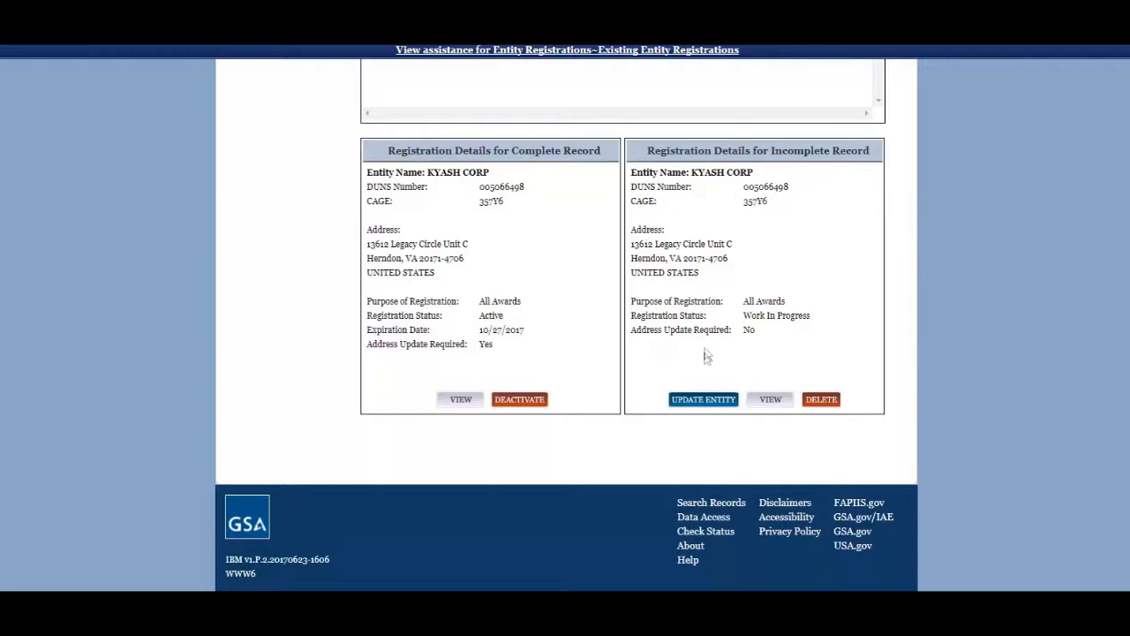
pyautogui.click(702, 400)
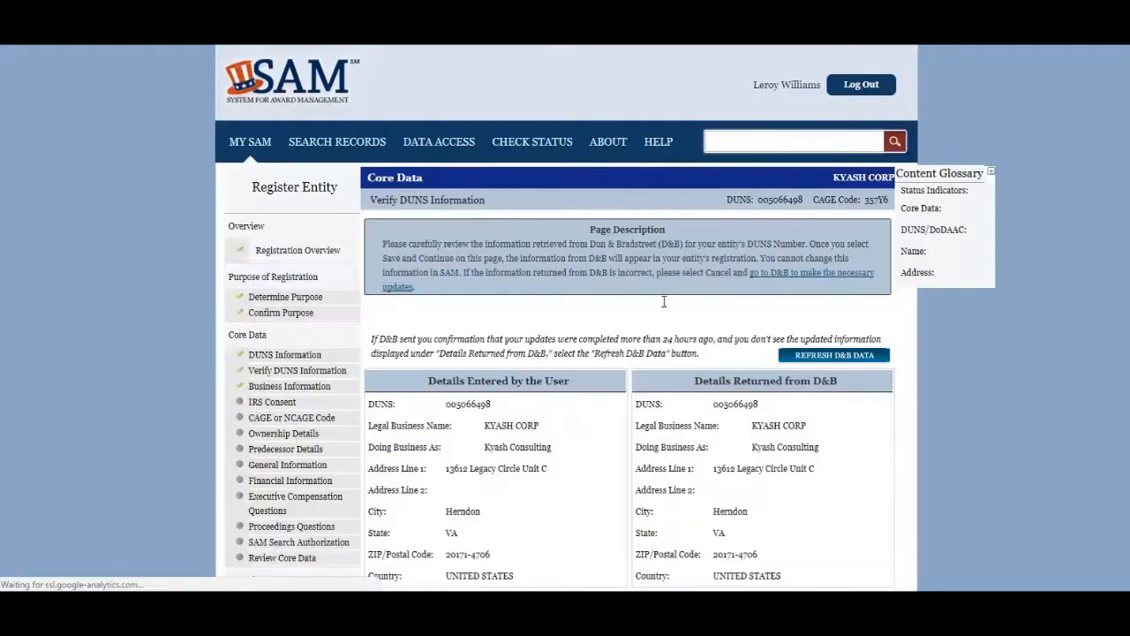
# - Confirm KYASH CORP's DUNS details match the D&B data and save them
pyautogui.scroll(-3, 664, 300)
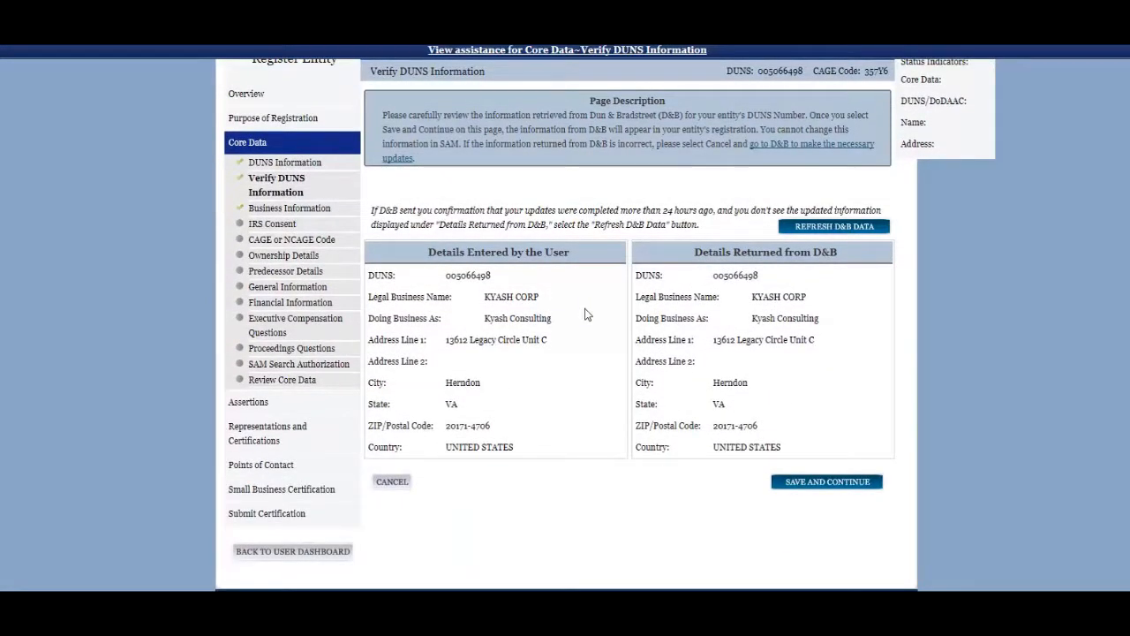
pyautogui.scroll(-2, 584, 314)
pyautogui.scroll(5, 585, 315)
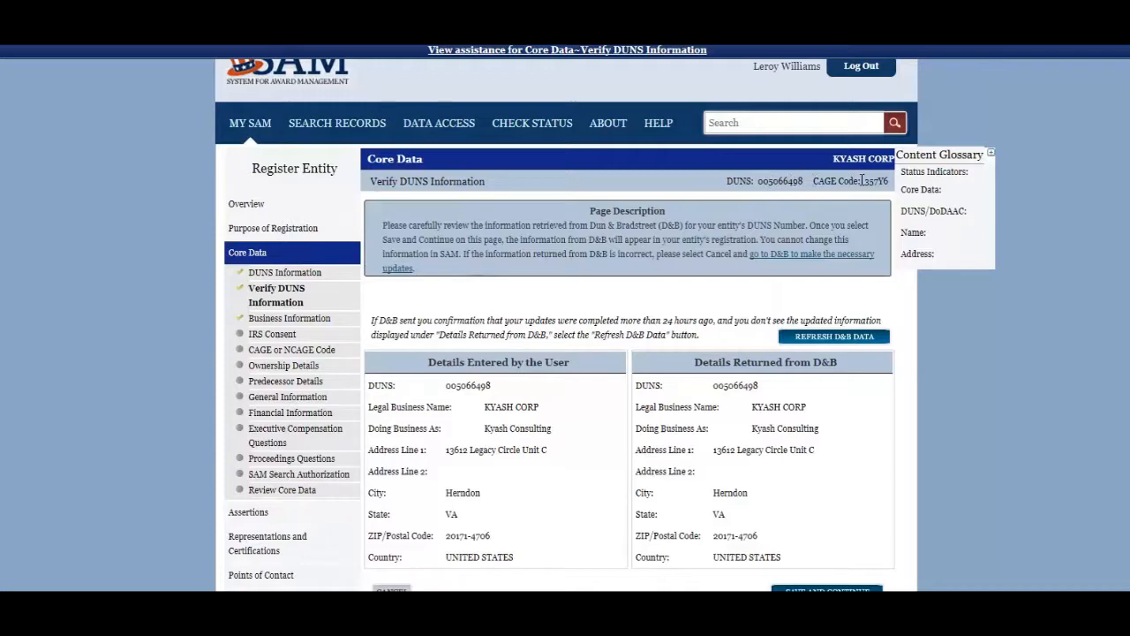
pyautogui.scroll(-3, 648, 230)
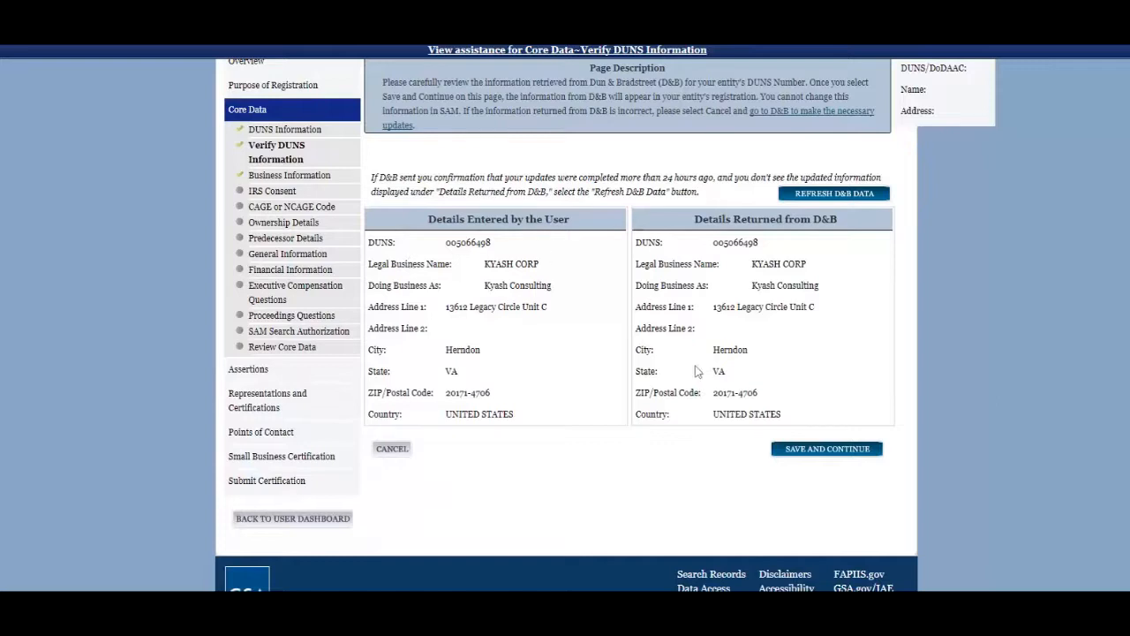
pyautogui.click(831, 449)
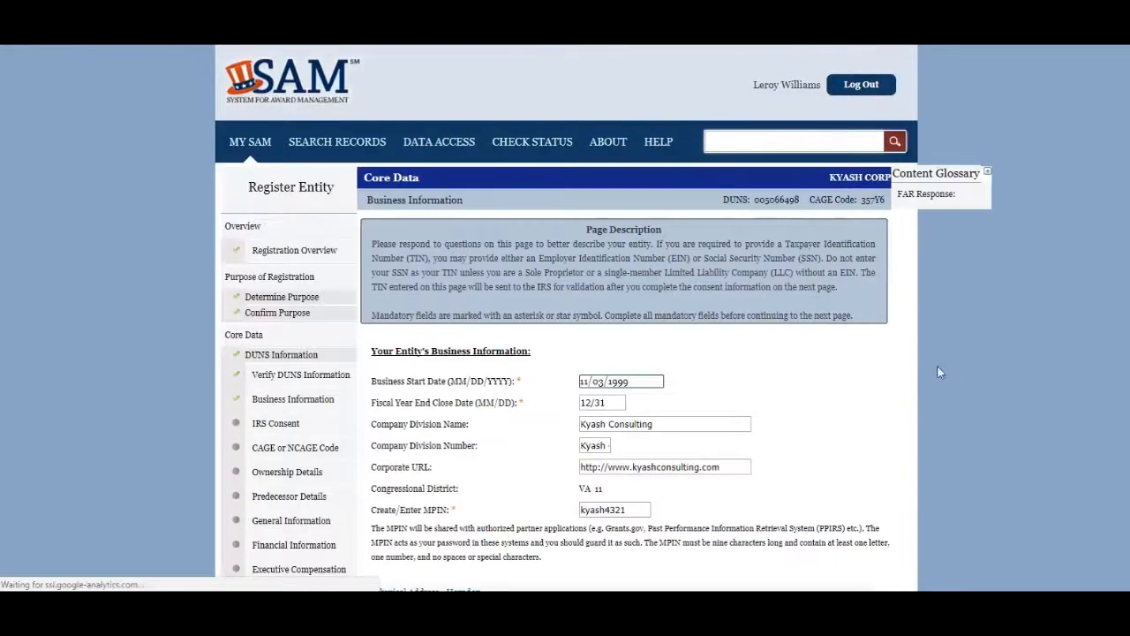
# - Review the pre-filled Business Information: 11/03/1999 start date, 12/31 fiscal year end, corporate URL, MPIN
pyautogui.scroll(-3, 888, 366)
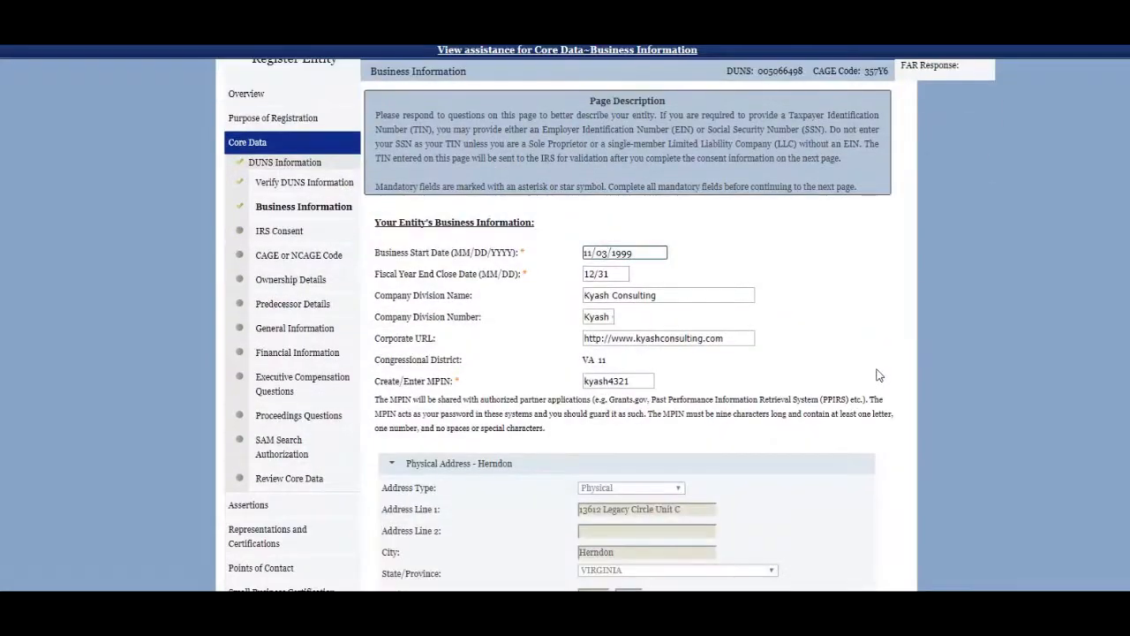
pyautogui.scroll(-10, 872, 375)
pyautogui.scroll(8, 871, 379)
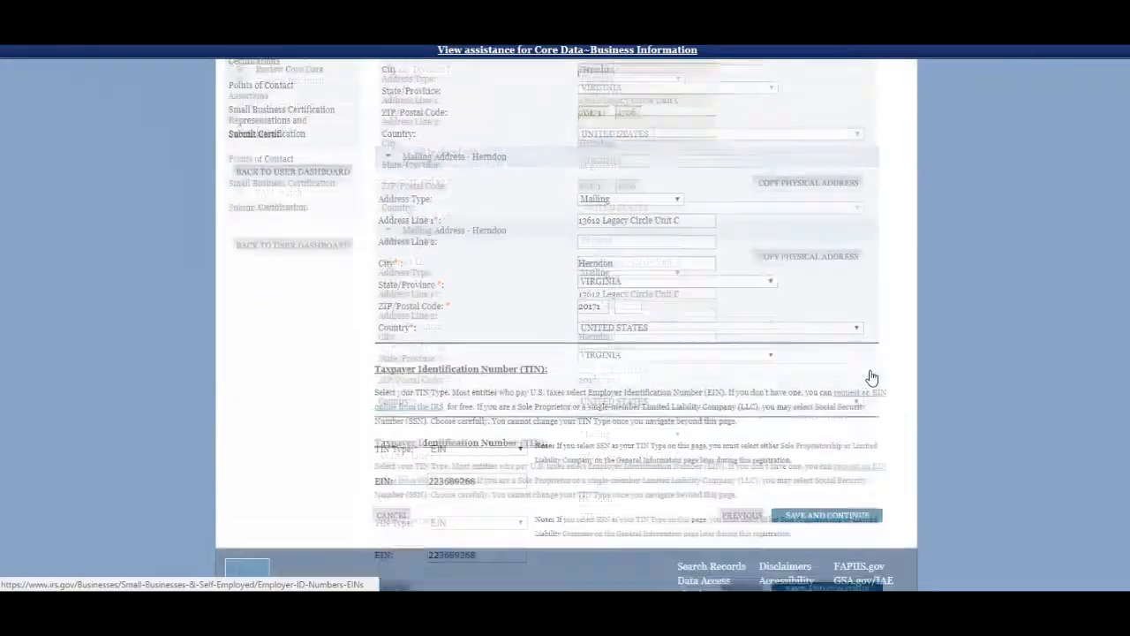
pyautogui.scroll(3, 801, 309)
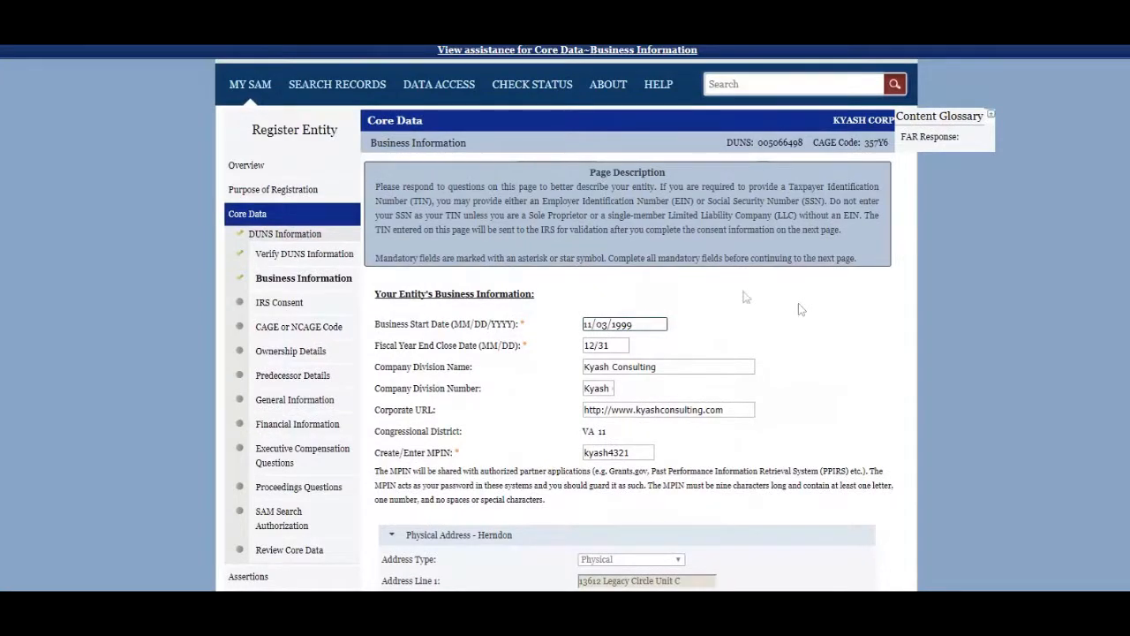
pyautogui.scroll(-2, 713, 276)
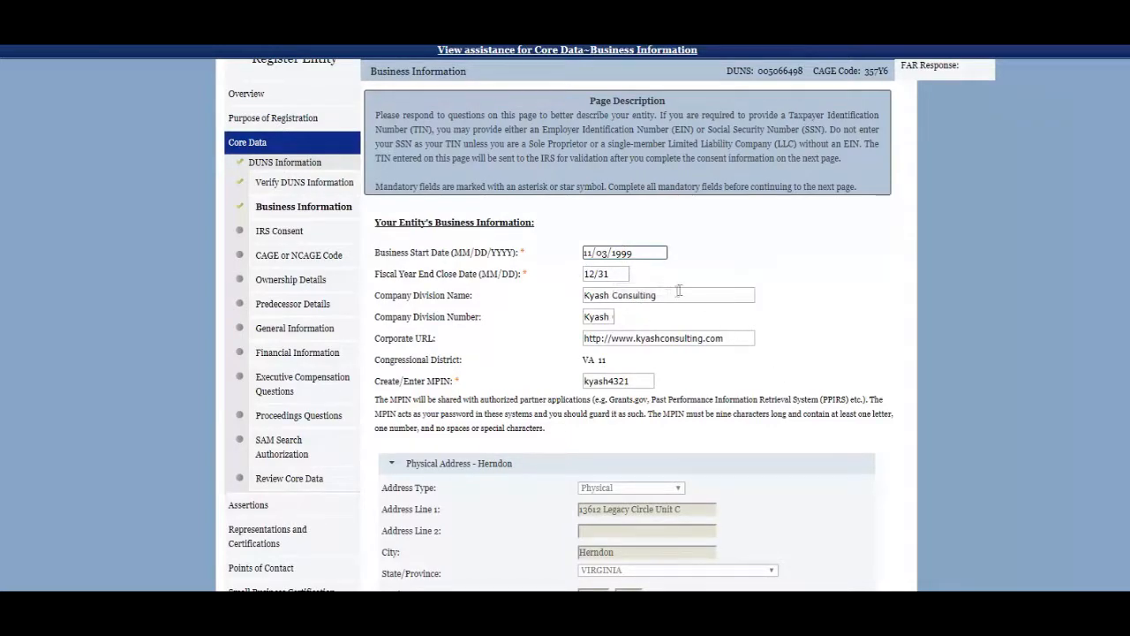
pyautogui.scroll(-2, 649, 296)
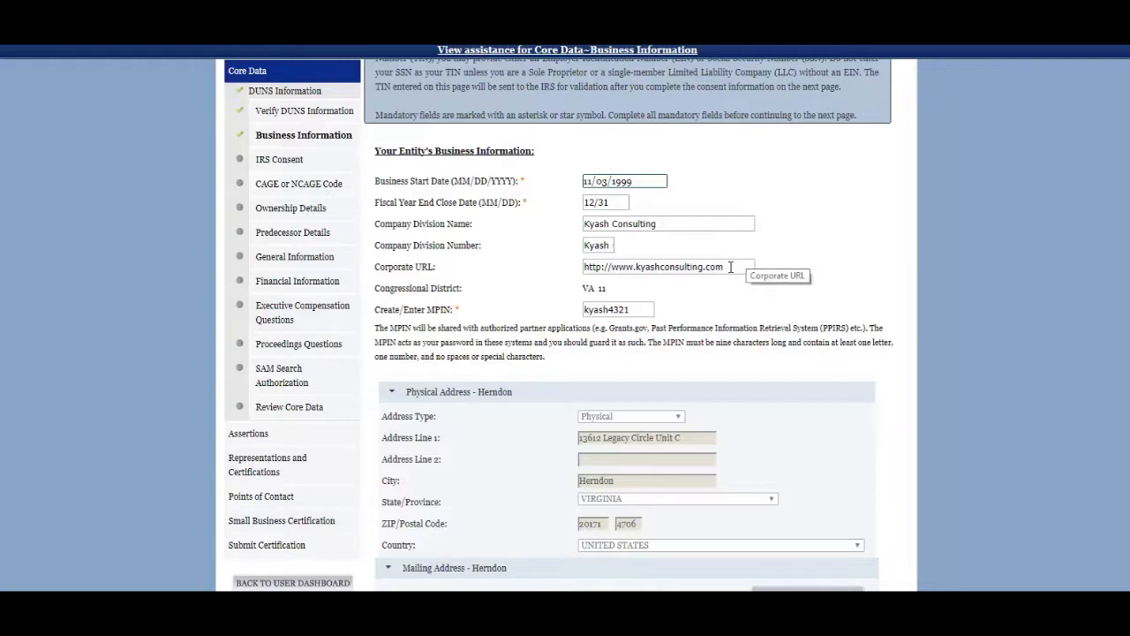
pyautogui.scroll(-1, 719, 269)
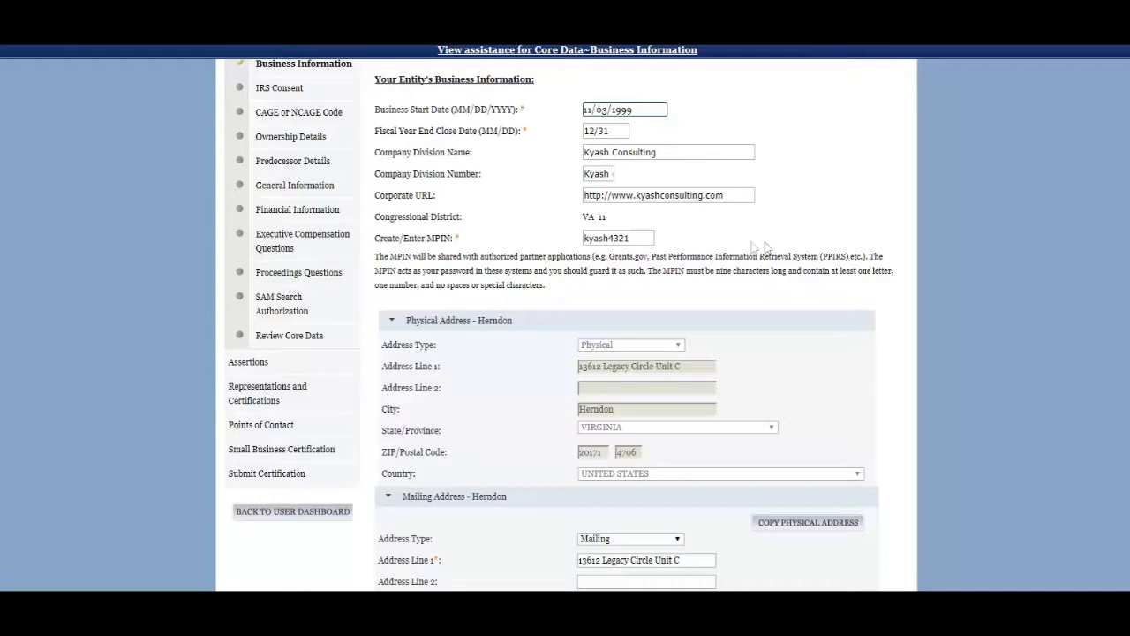
pyautogui.scroll(-2, 695, 258)
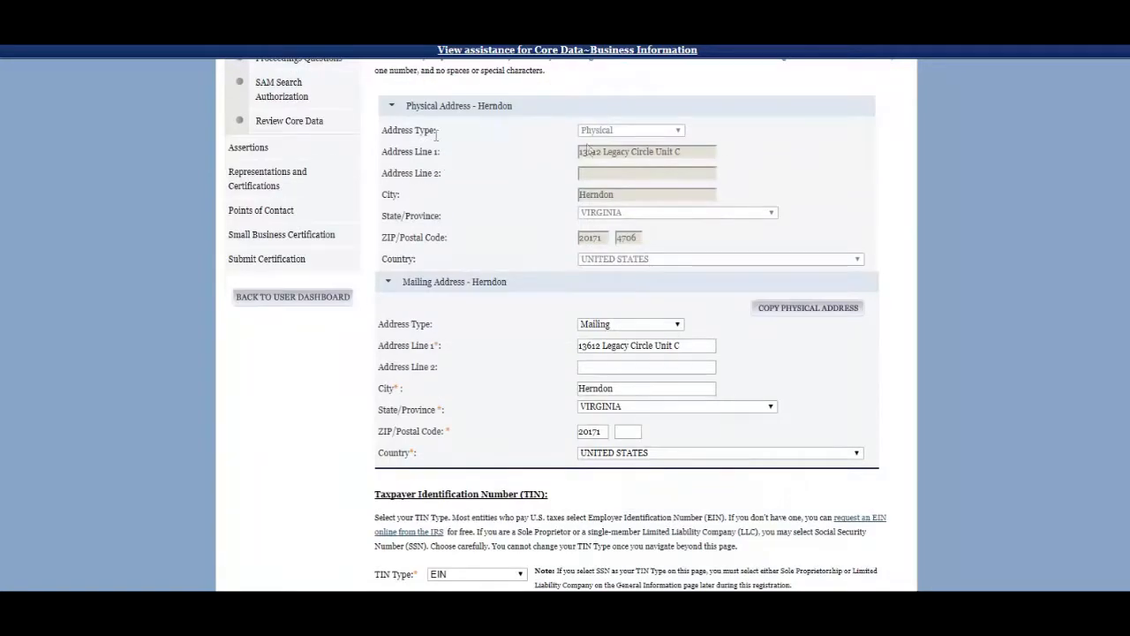
pyautogui.scroll(-1, 564, 370)
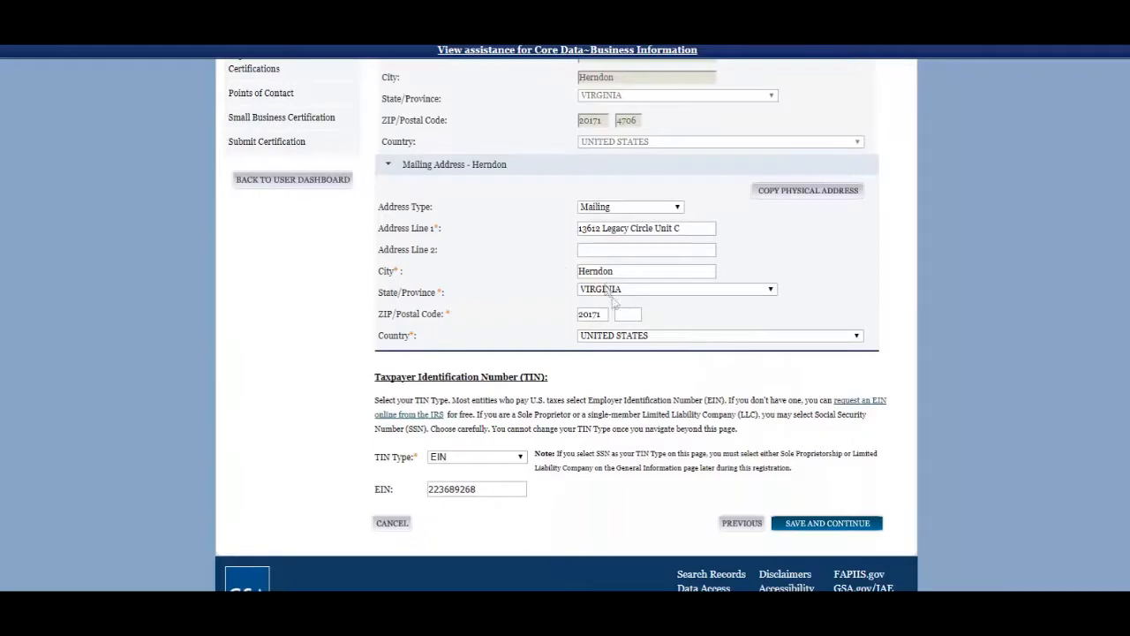
pyautogui.scroll(2, 632, 186)
pyautogui.scroll(-3, 633, 185)
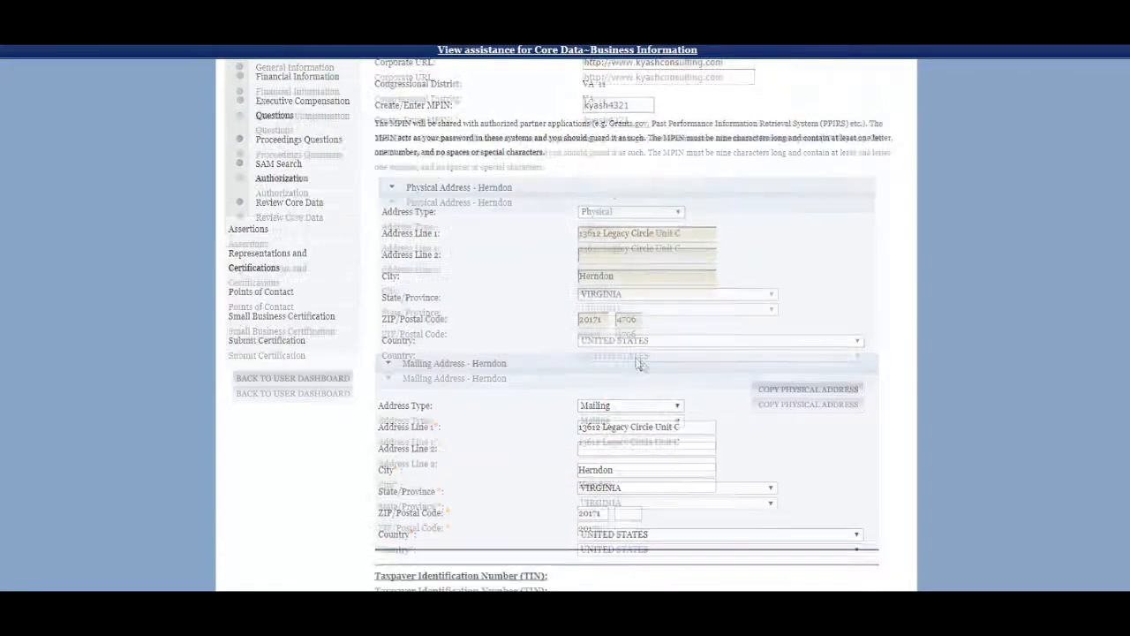
pyautogui.scroll(1, 612, 303)
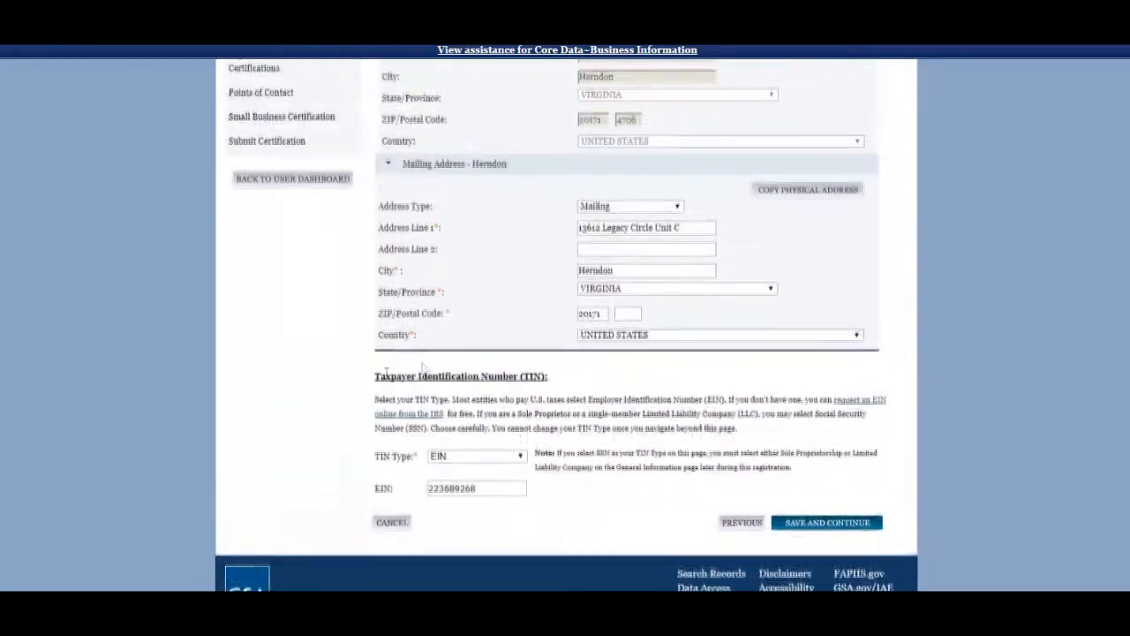
pyautogui.scroll(-1, 583, 371)
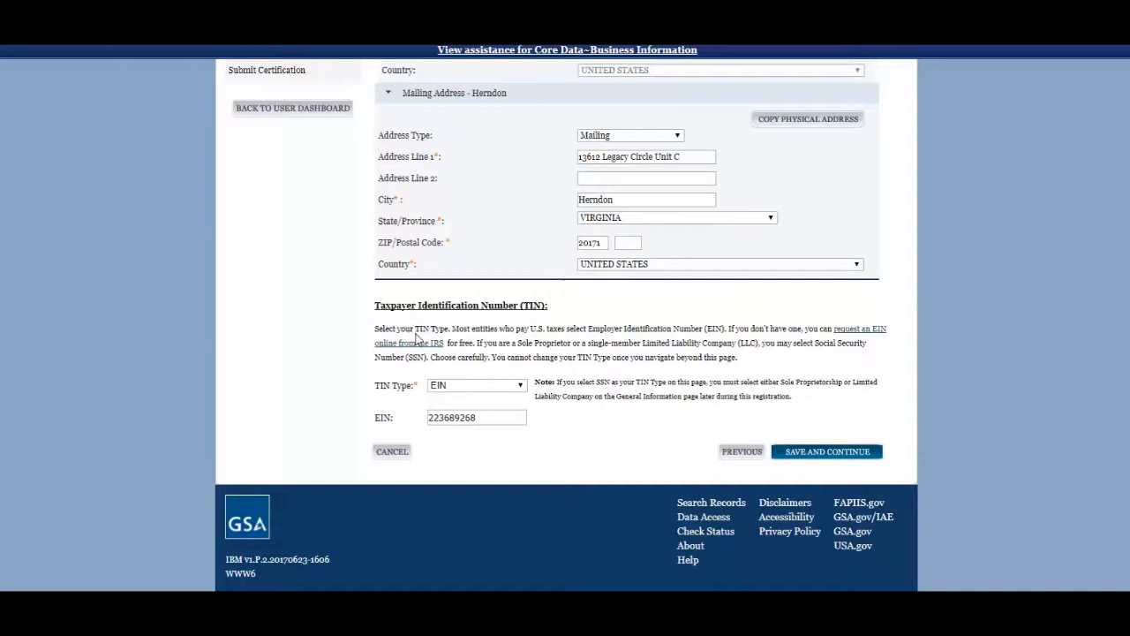
# - Reselect EIN as the TIN Type
pyautogui.click(521, 386)
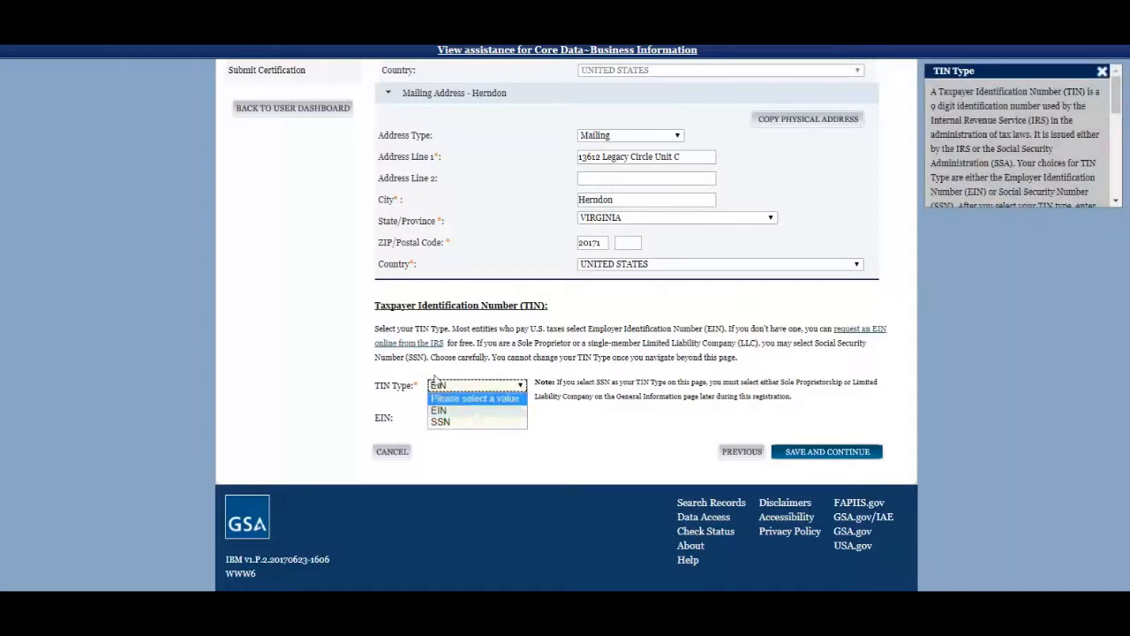
pyautogui.click(447, 411)
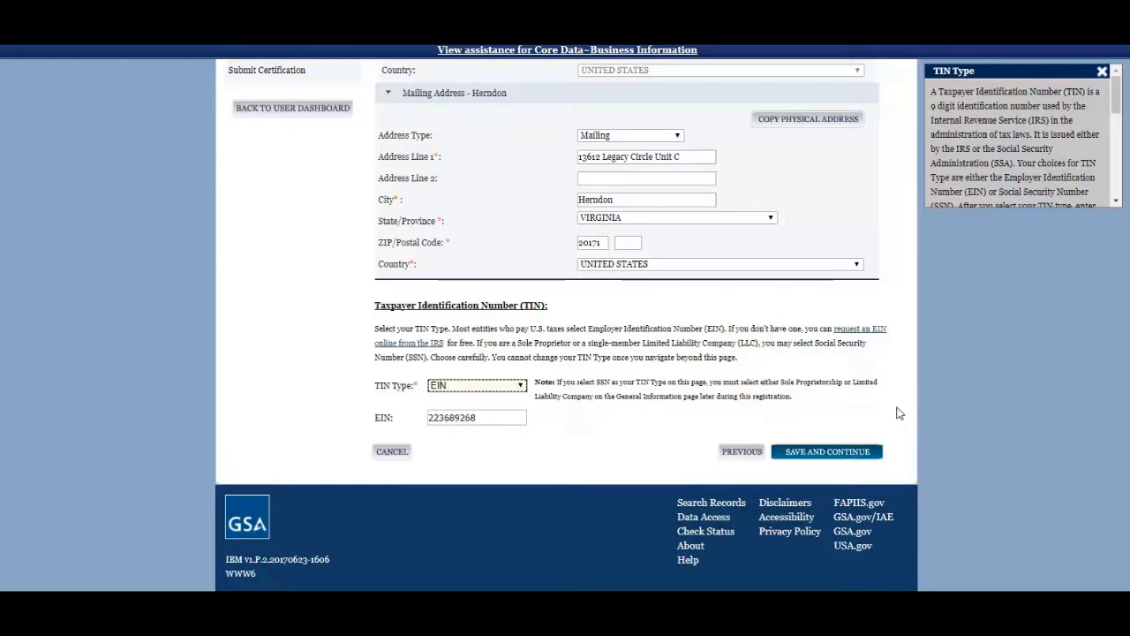
pyautogui.click(840, 458)
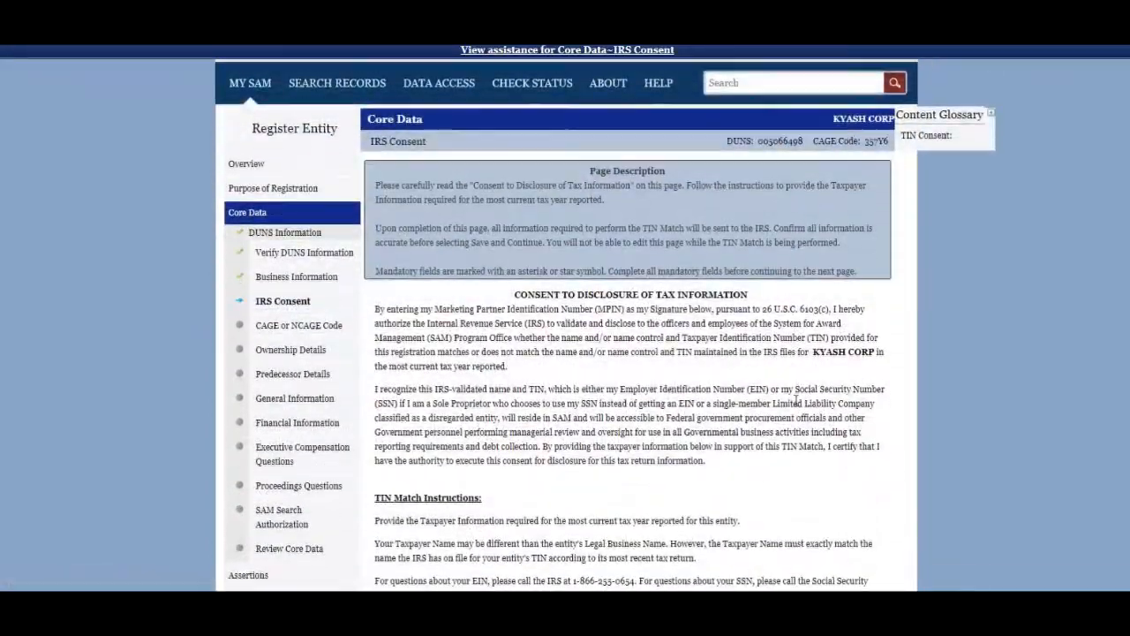
pyautogui.scroll(-2, 795, 400)
pyautogui.scroll(3, 720, 329)
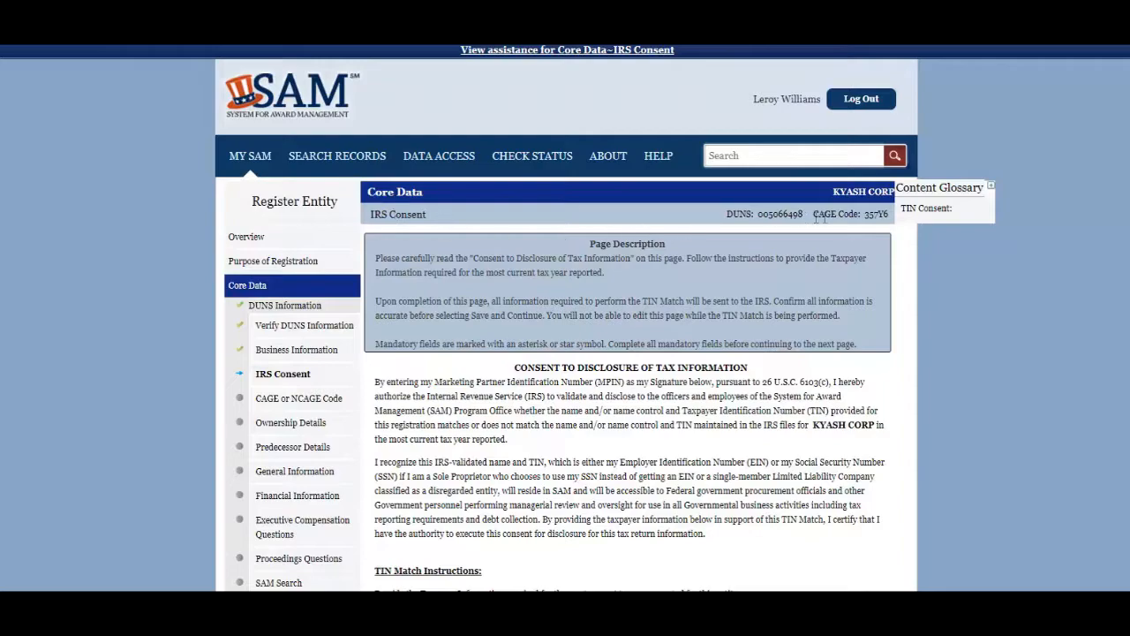
pyautogui.scroll(-1, 558, 310)
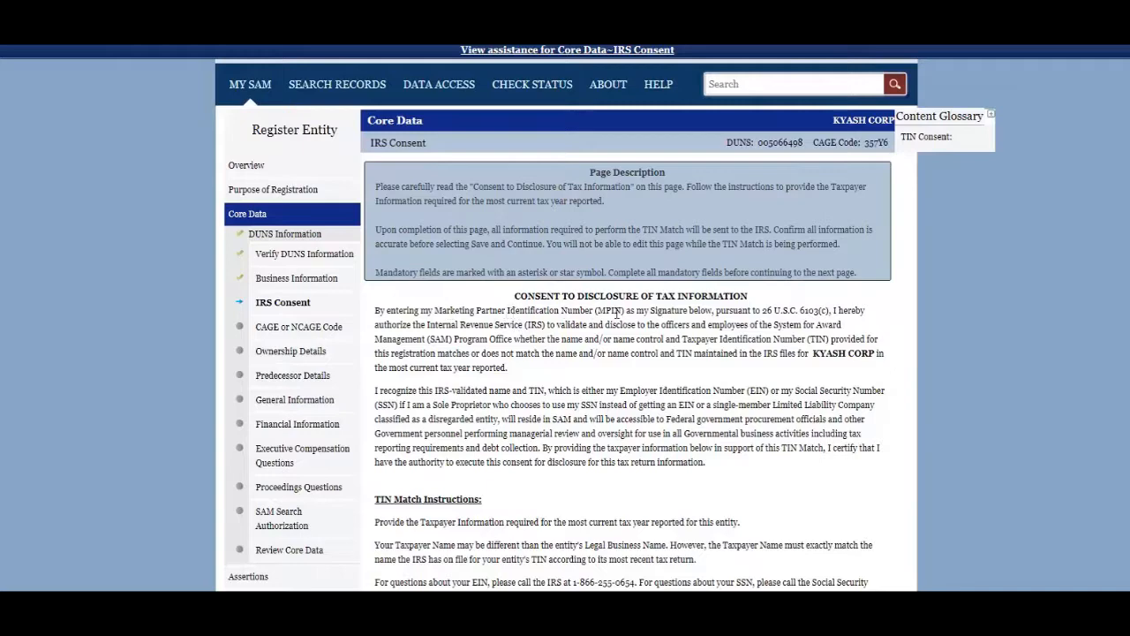
pyautogui.scroll(-1, 634, 314)
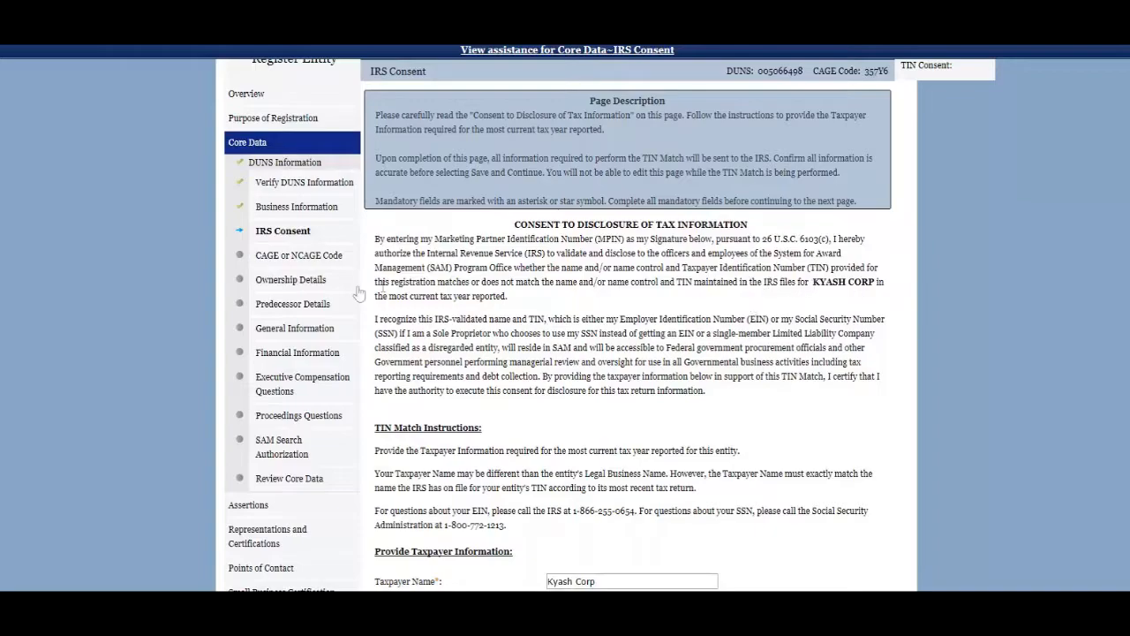
pyautogui.scroll(-3, 490, 300)
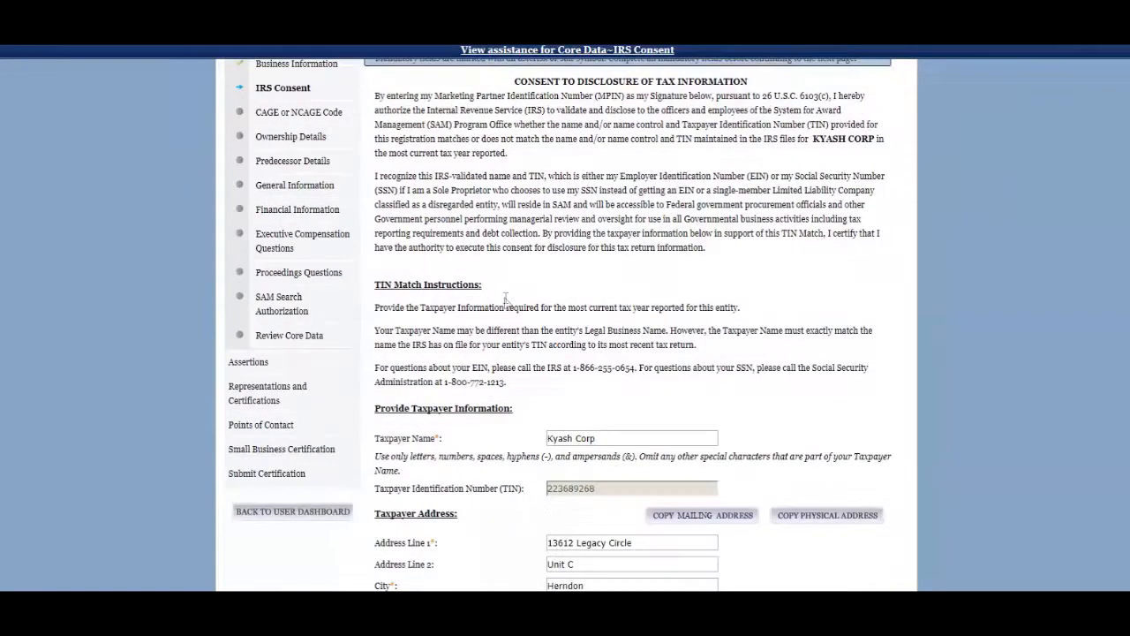
pyautogui.scroll(-2, 506, 297)
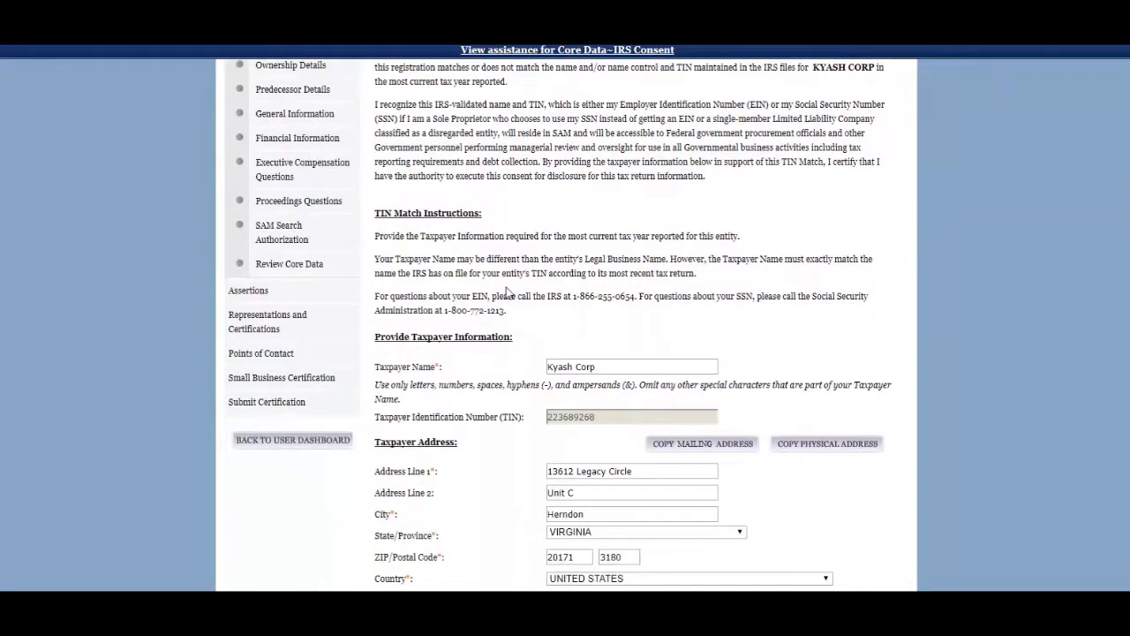
pyautogui.scroll(-3, 507, 291)
pyautogui.scroll(3, 508, 291)
pyautogui.scroll(-3, 550, 297)
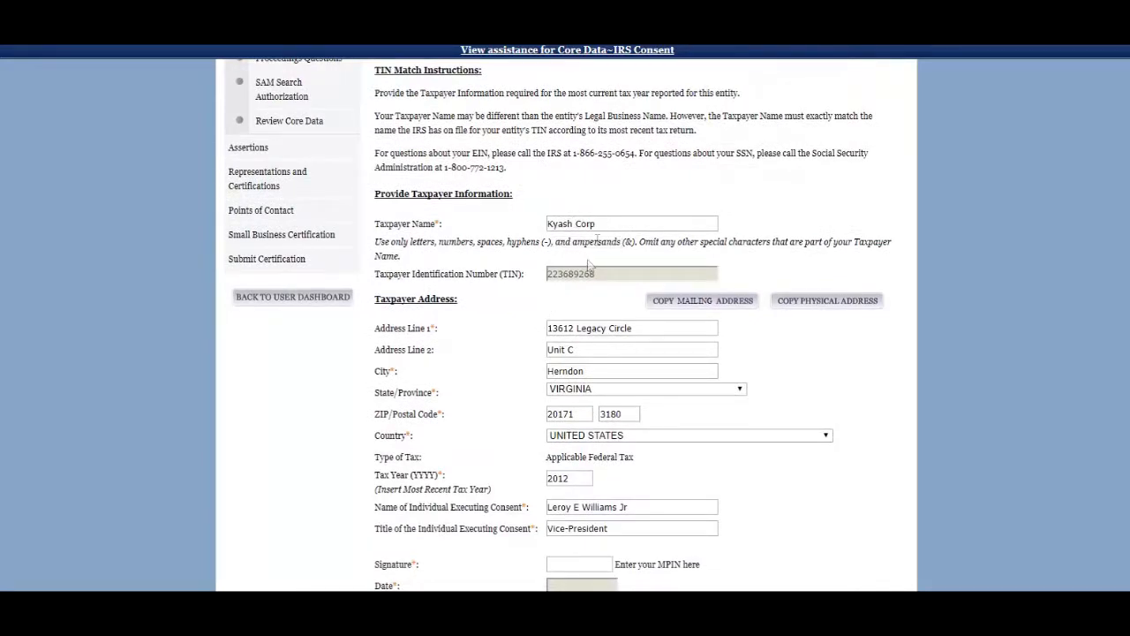
pyautogui.scroll(-1, 588, 268)
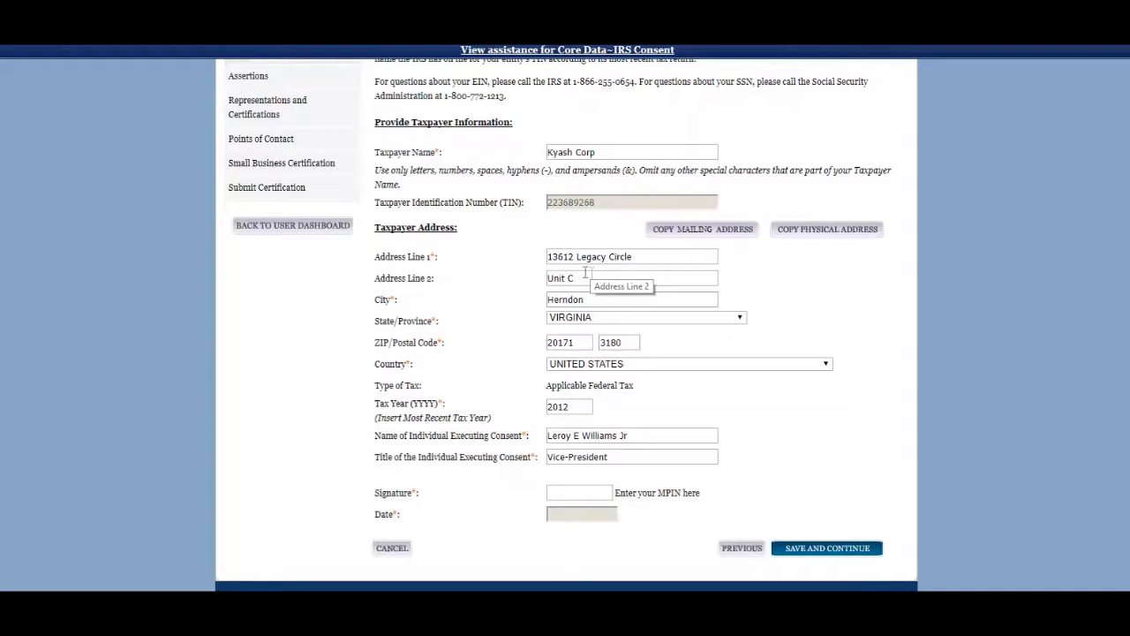
pyautogui.scroll(-2, 590, 274)
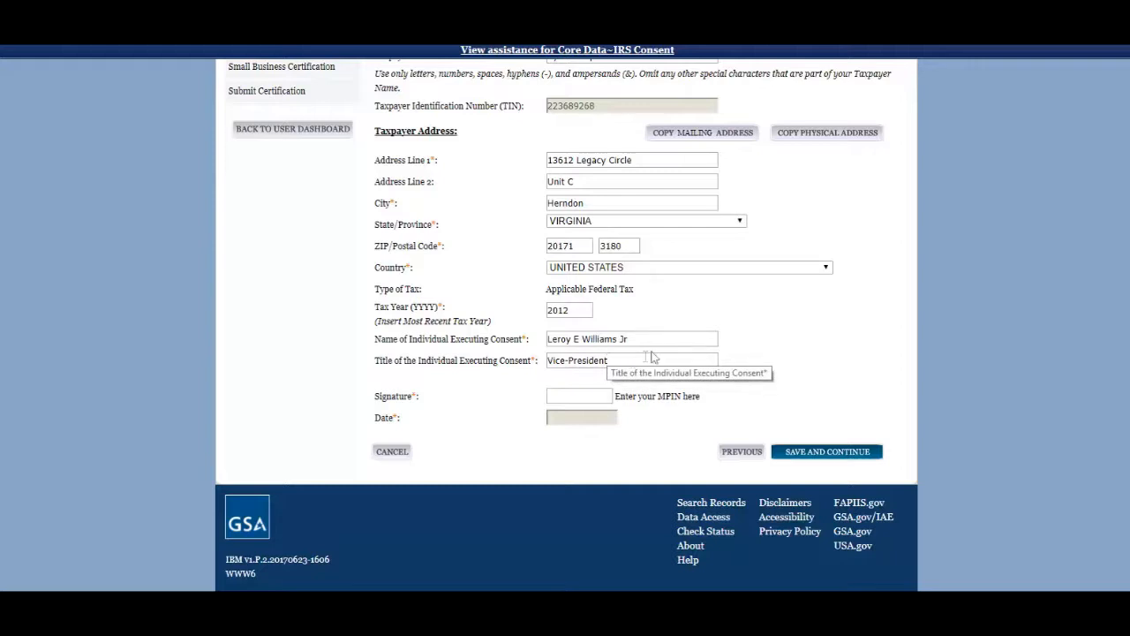
# - Enter the entity's MPIN as the IRS consent signature so the date becomes 9/28/2017
pyautogui.click(582, 397)
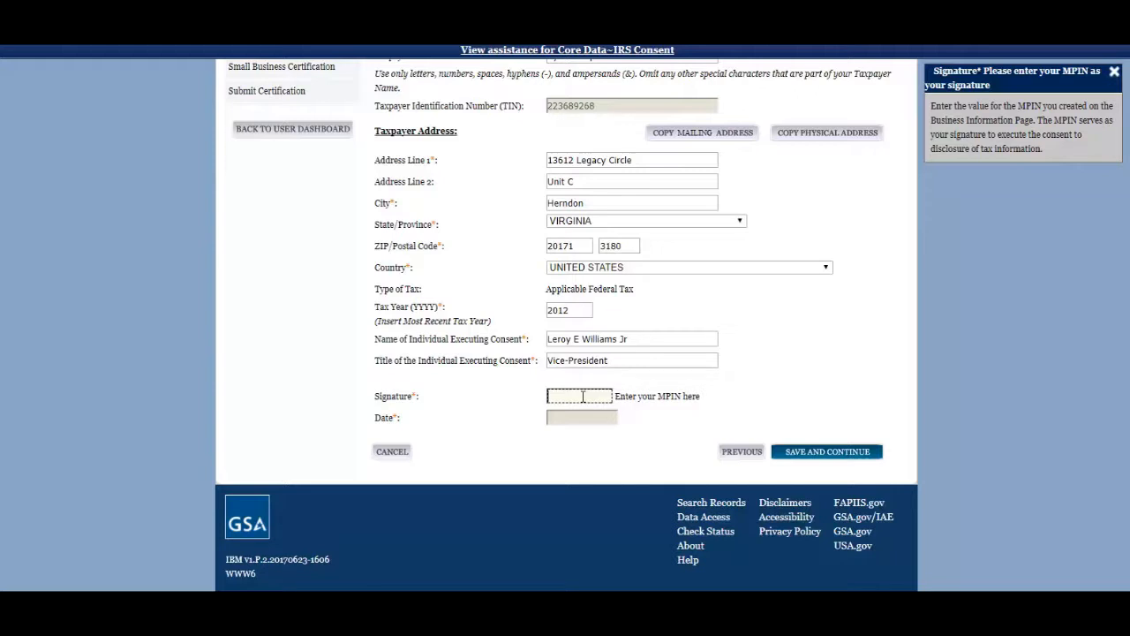
pyautogui.click(581, 421)
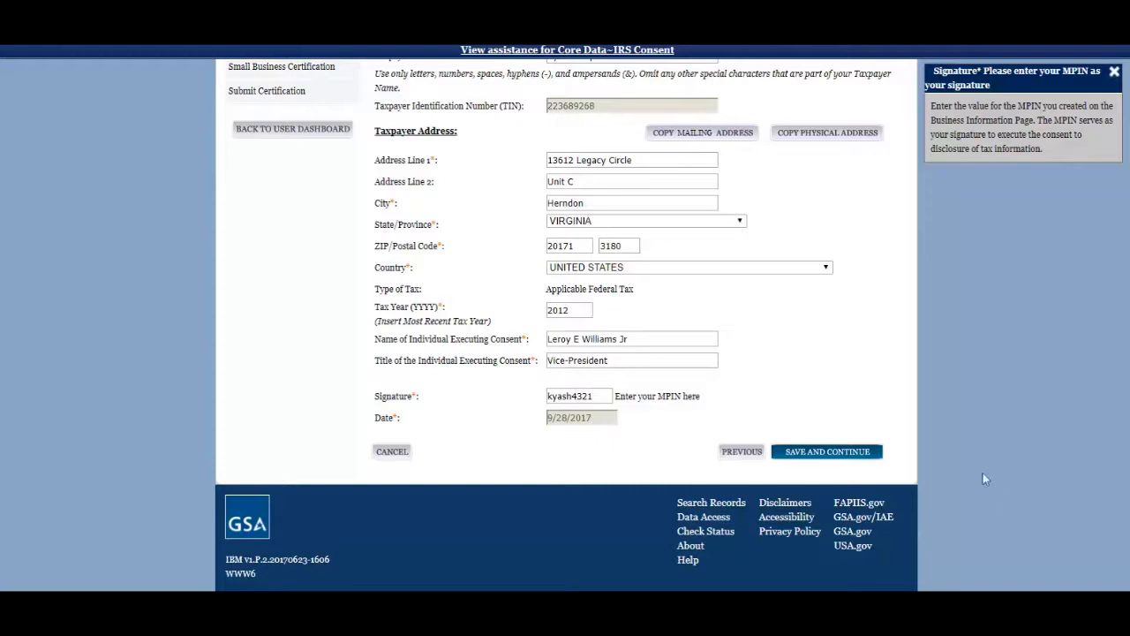
# - Save the IRS consent and submit the existing CAGE code 357Y6
pyautogui.click(827, 452)
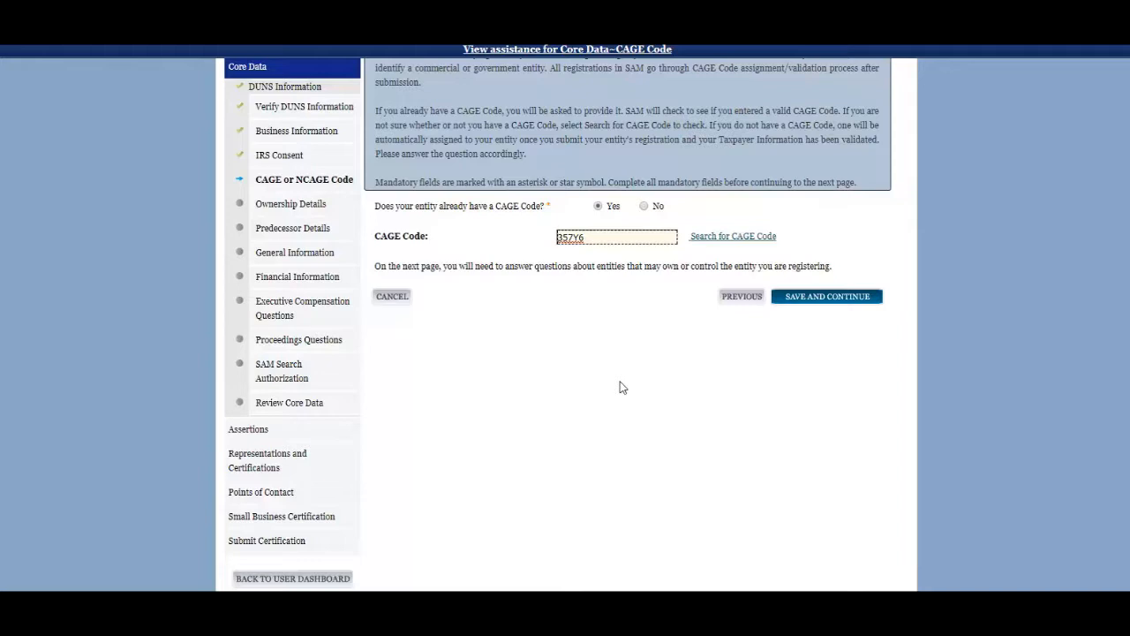
pyautogui.click(821, 298)
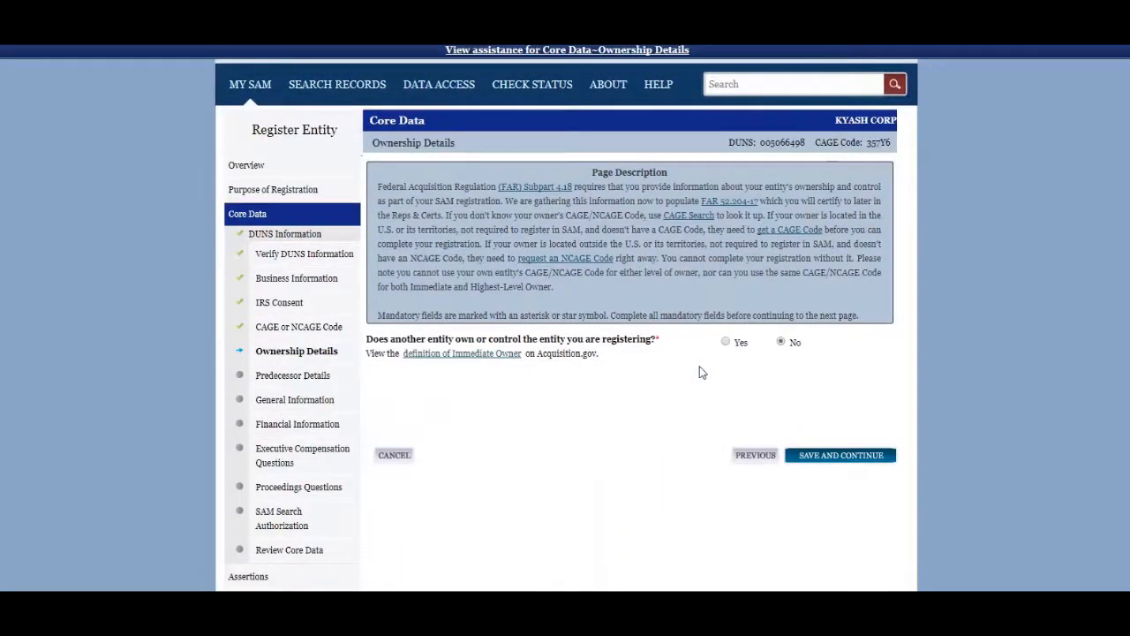
# - Save Ownership Details with 'No' for outside ownership or control of KYASH CORP
pyautogui.scroll(-1, 699, 373)
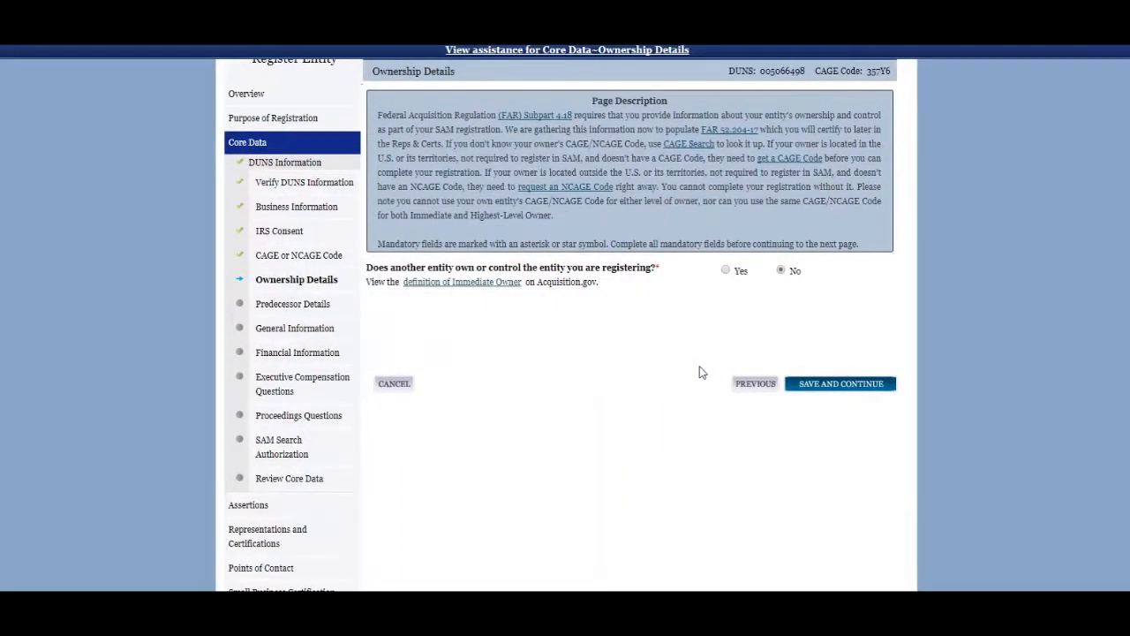
pyautogui.scroll(1, 699, 373)
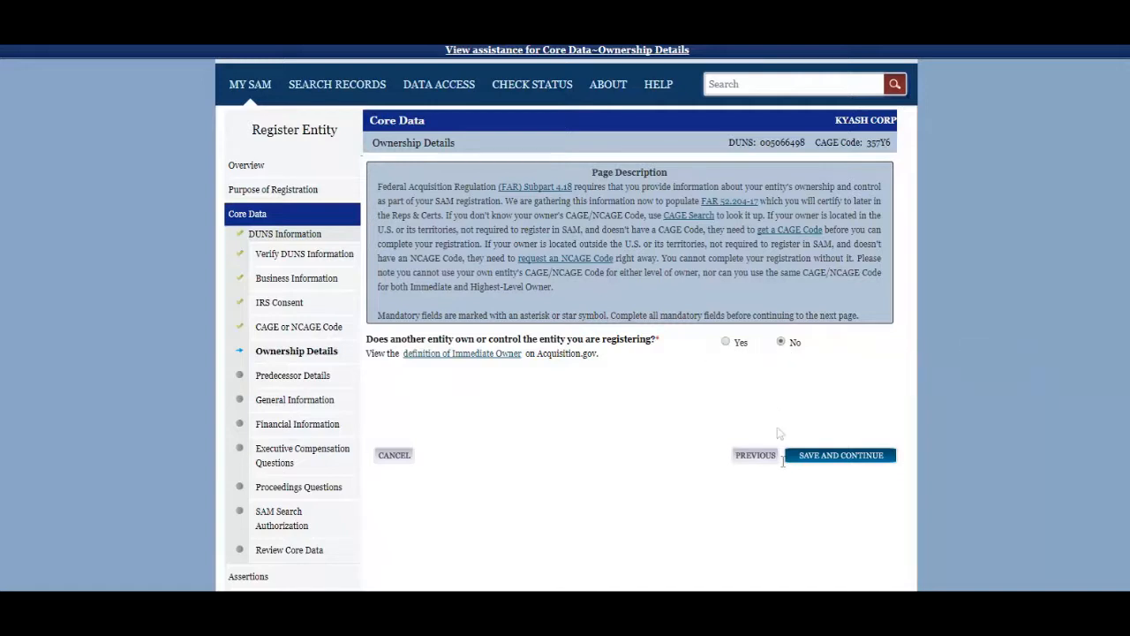
pyautogui.click(837, 457)
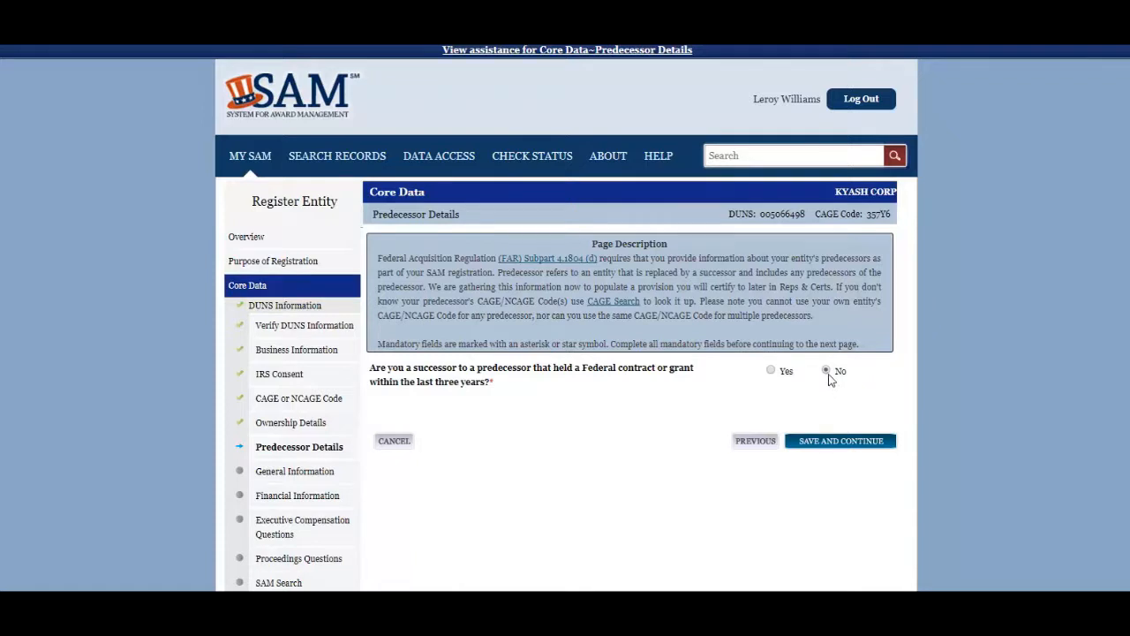
# - Save Predecessor Details with 'No' selected, indicating KYASH CORP has no predecessor
pyautogui.click(839, 446)
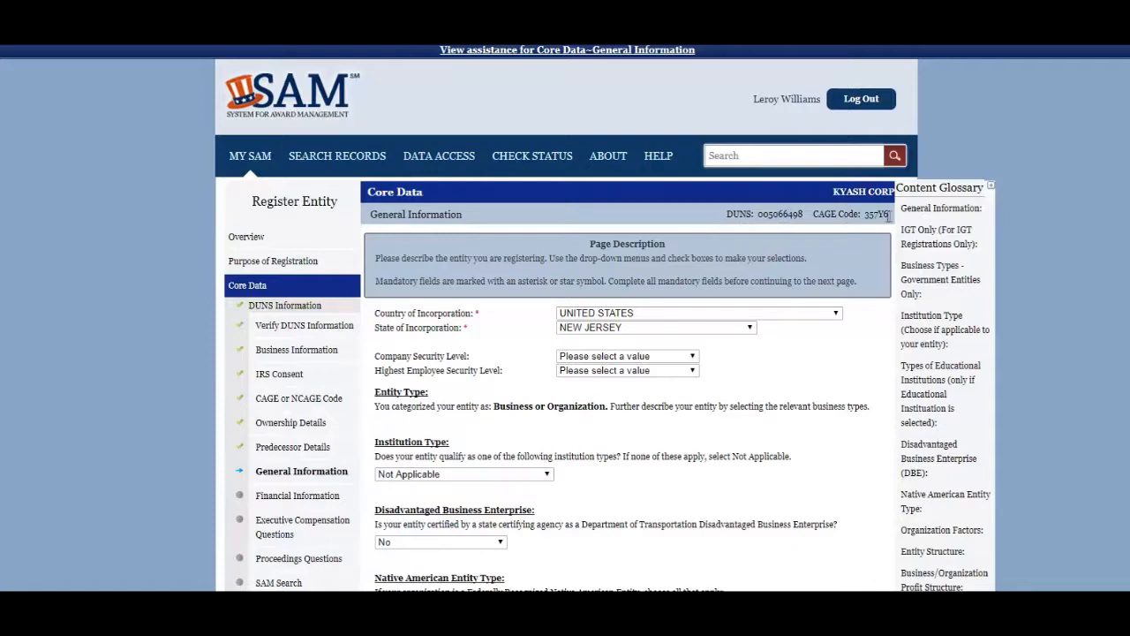
# - Set both Company Security Level and Highest Employee Security Level to Government Non-Classified
pyautogui.scroll(-1, 783, 287)
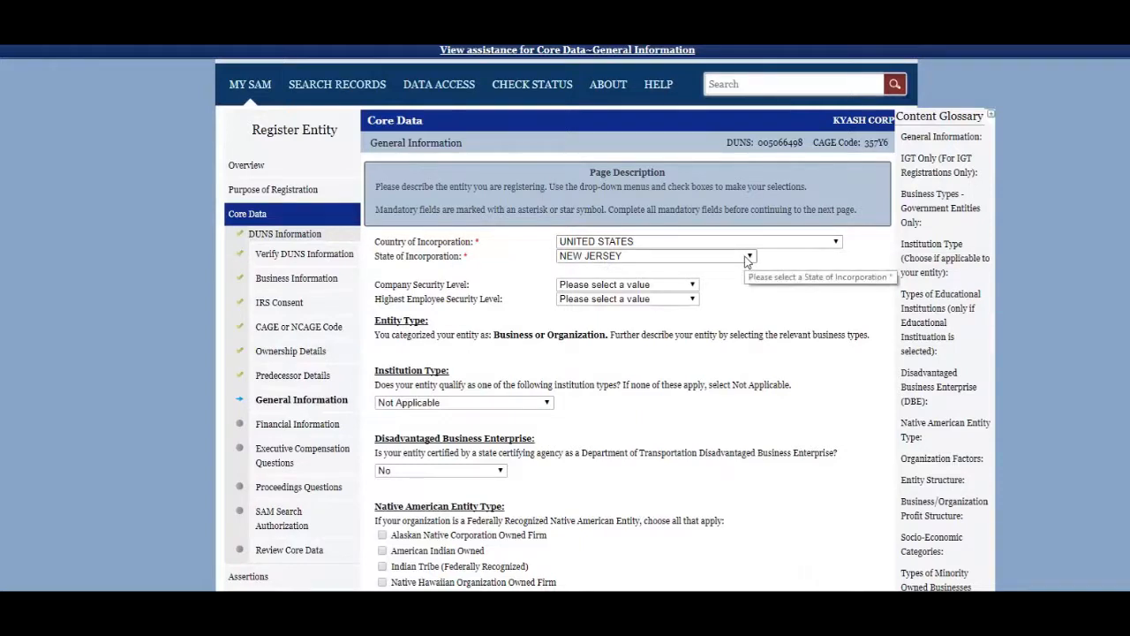
pyautogui.click(694, 288)
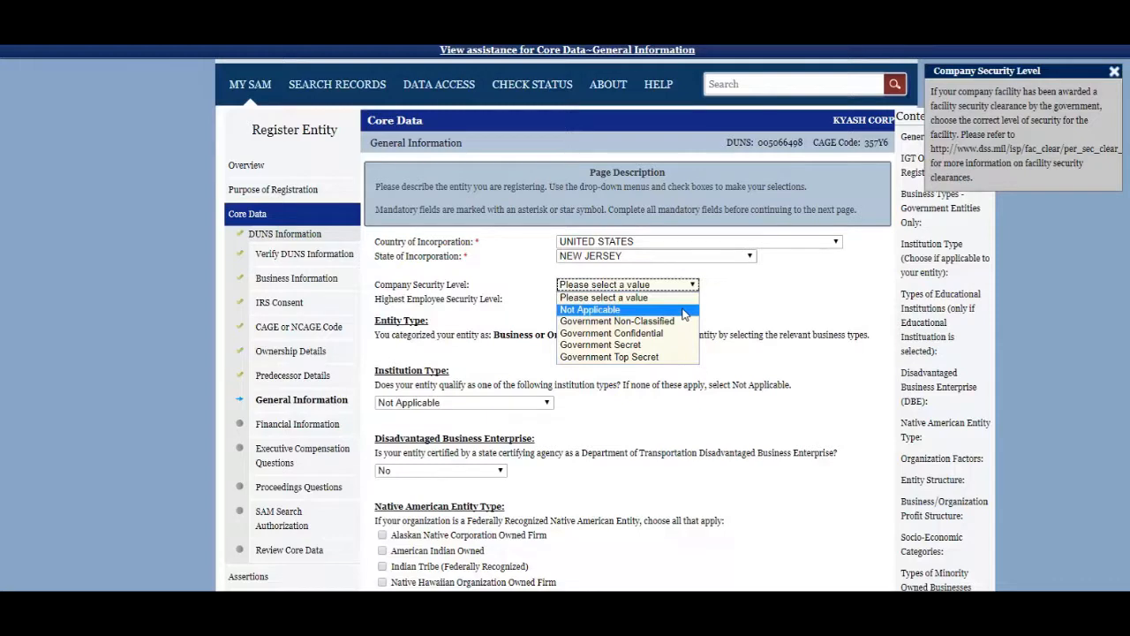
pyautogui.click(685, 314)
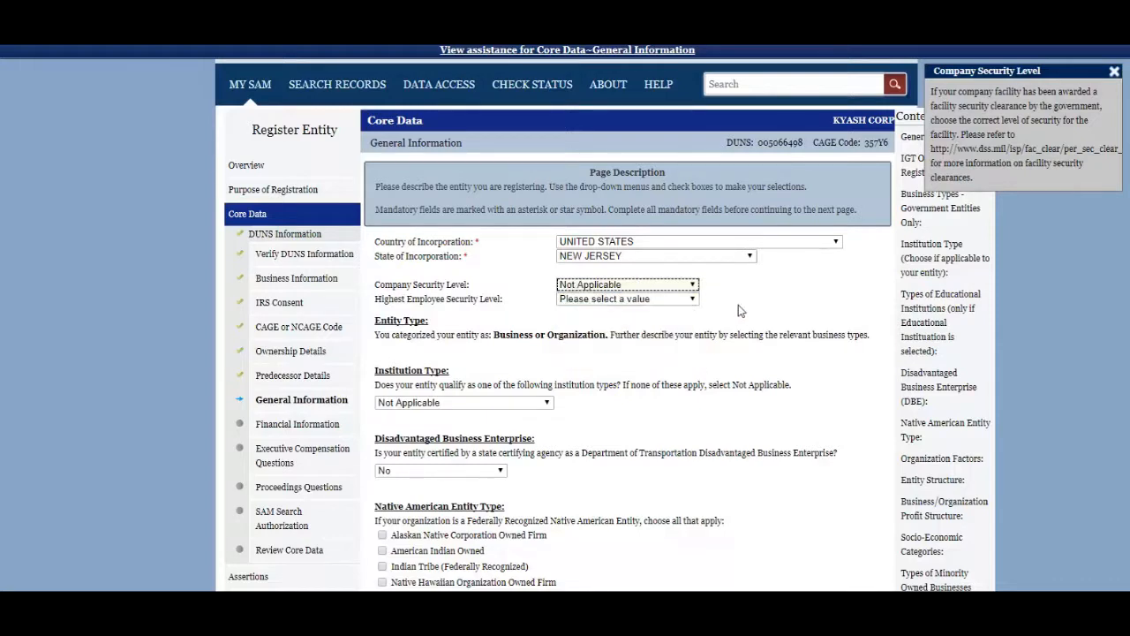
pyautogui.click(694, 300)
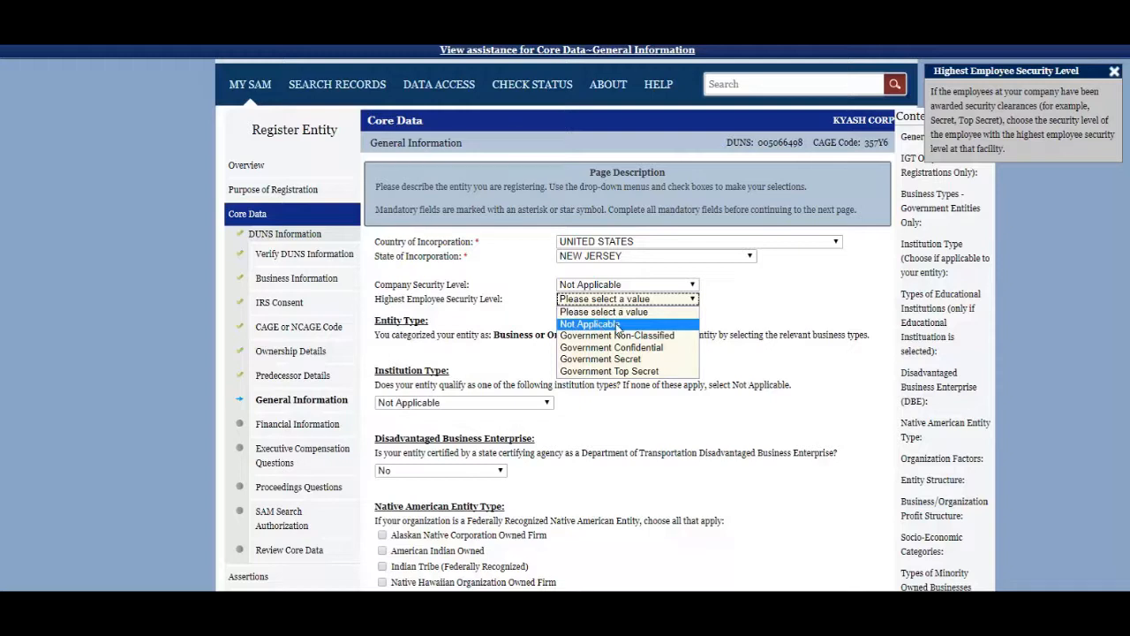
pyautogui.click(694, 300)
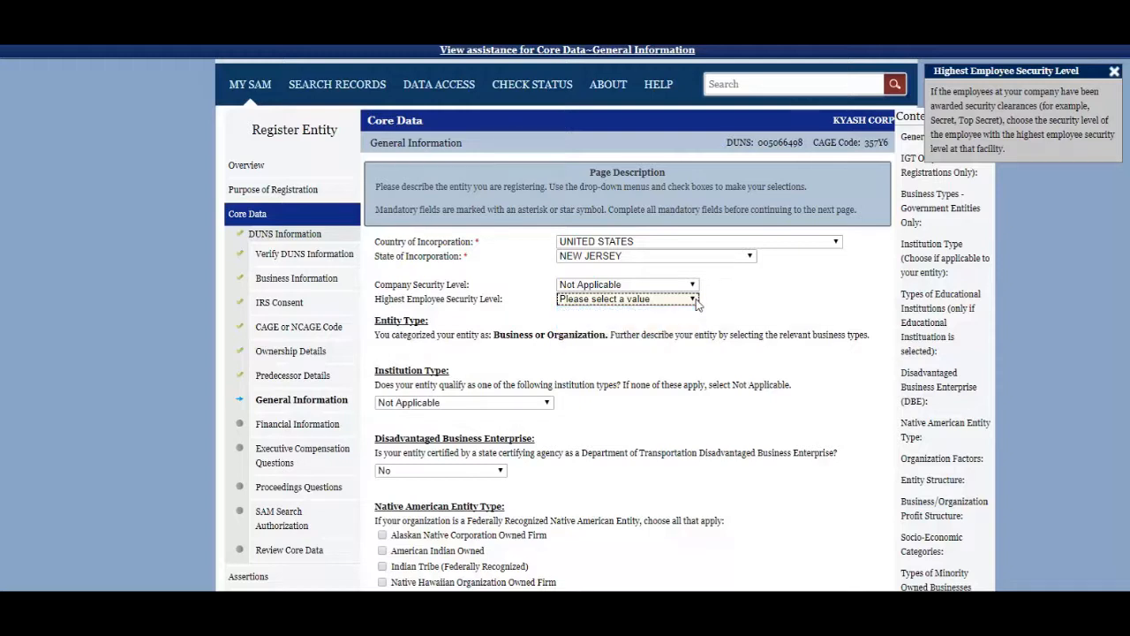
pyautogui.click(693, 284)
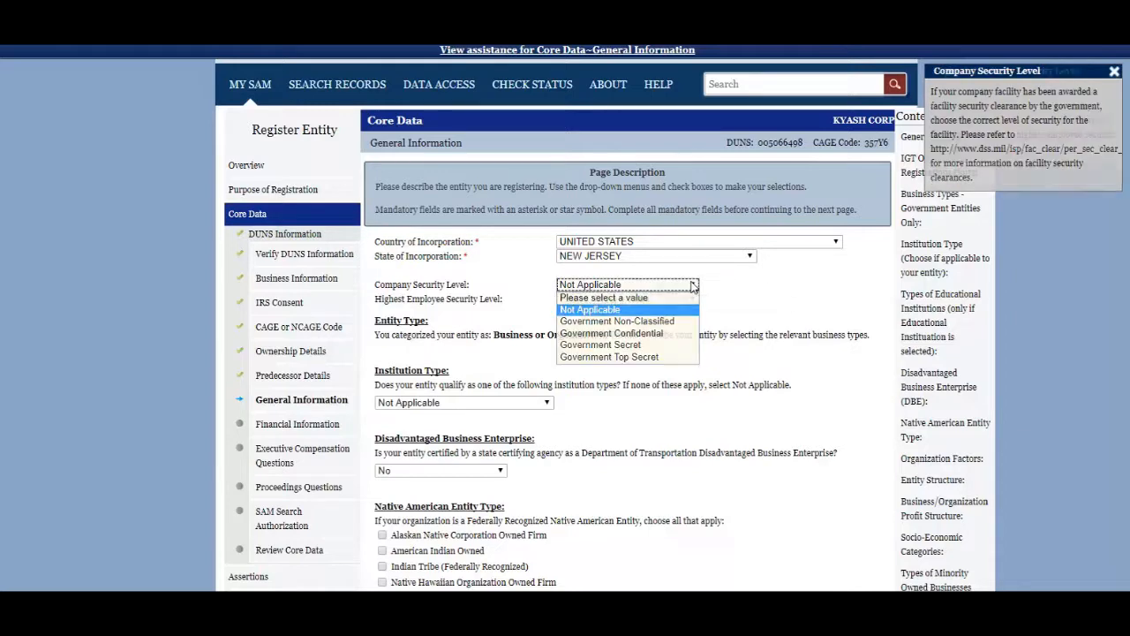
pyautogui.click(657, 323)
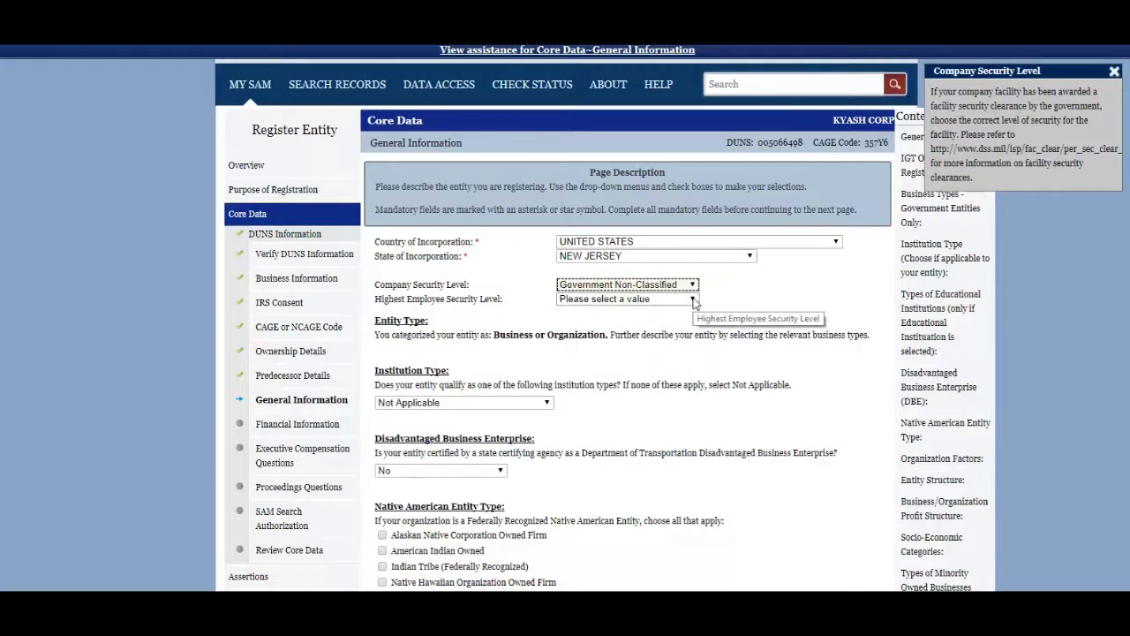
pyautogui.click(693, 300)
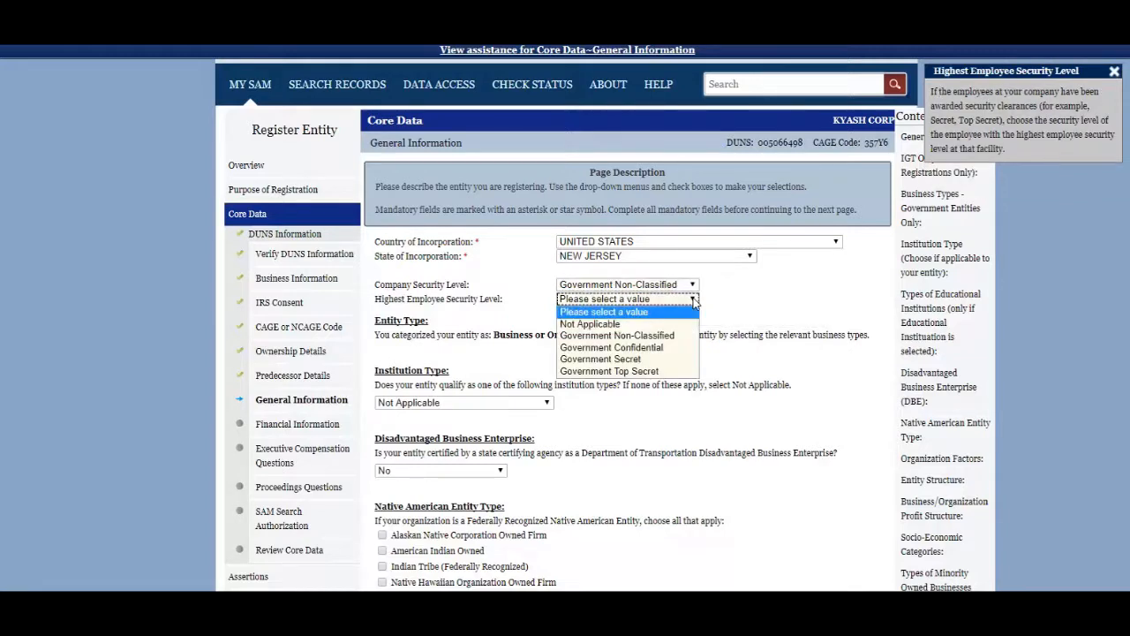
pyautogui.click(664, 340)
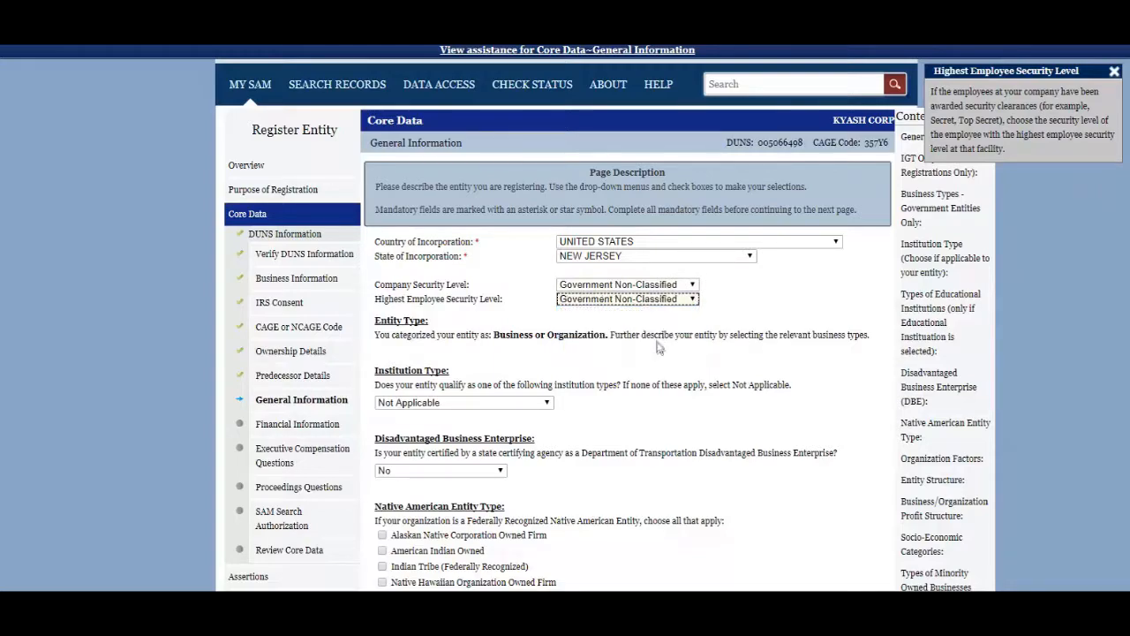
pyautogui.scroll(-3, 658, 349)
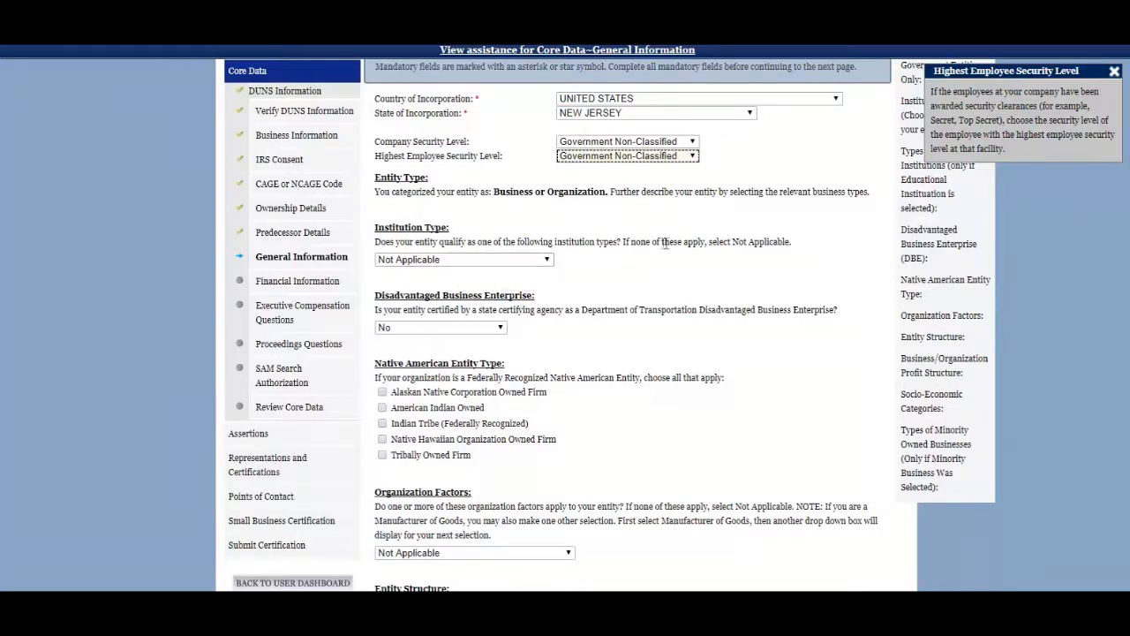
pyautogui.click(547, 261)
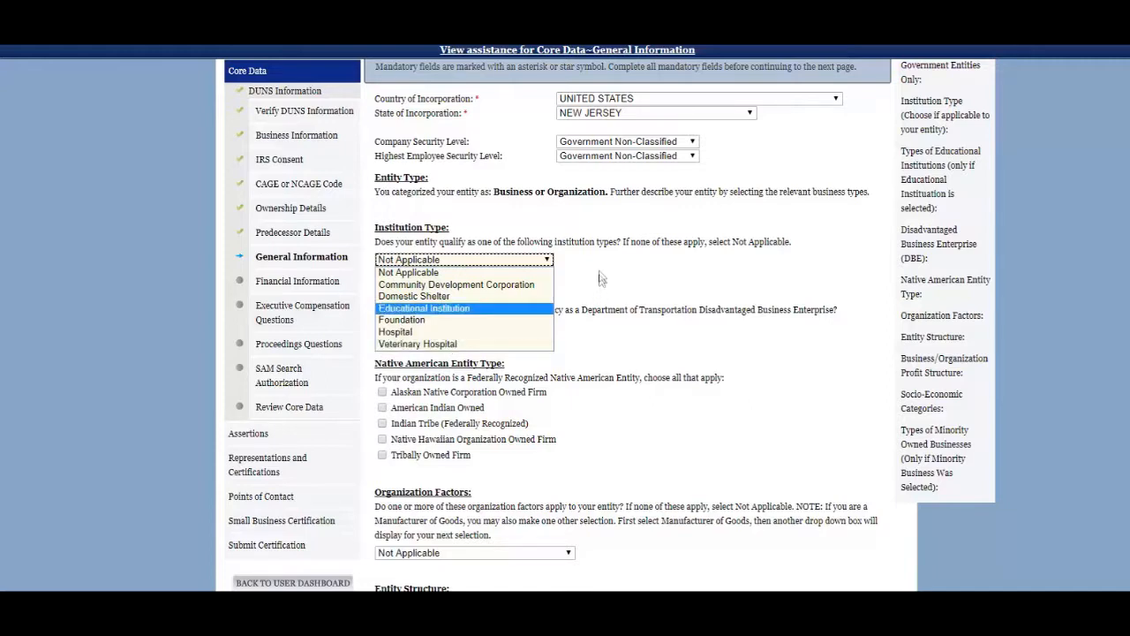
pyautogui.click(499, 260)
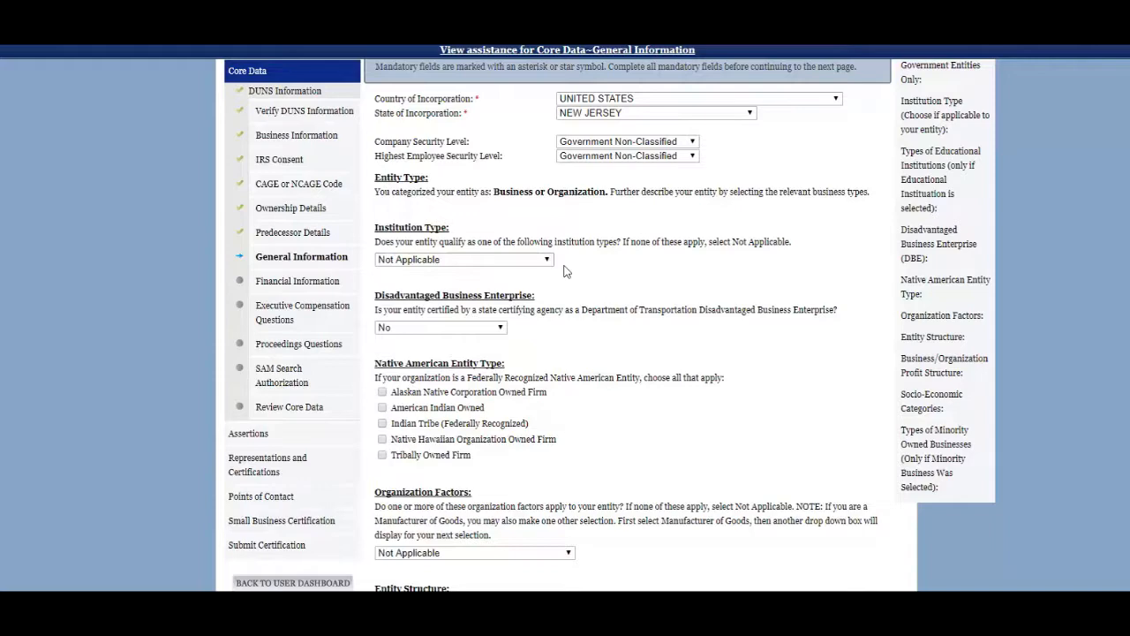
pyautogui.scroll(-1, 499, 261)
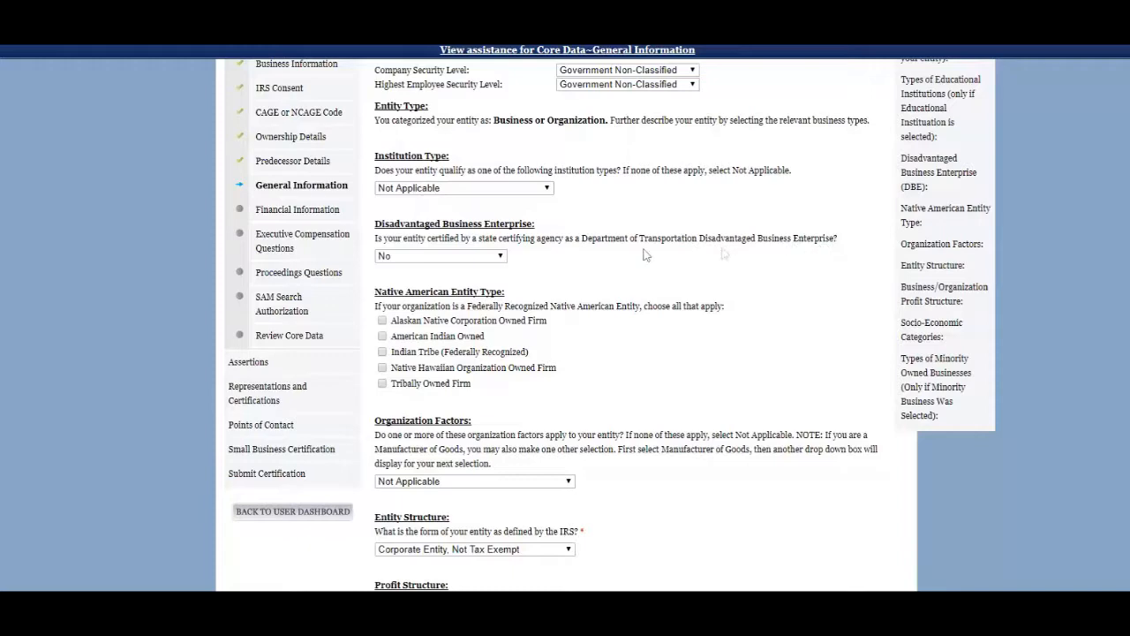
pyautogui.click(500, 257)
pyautogui.click(501, 265)
pyautogui.scroll(-3, 568, 263)
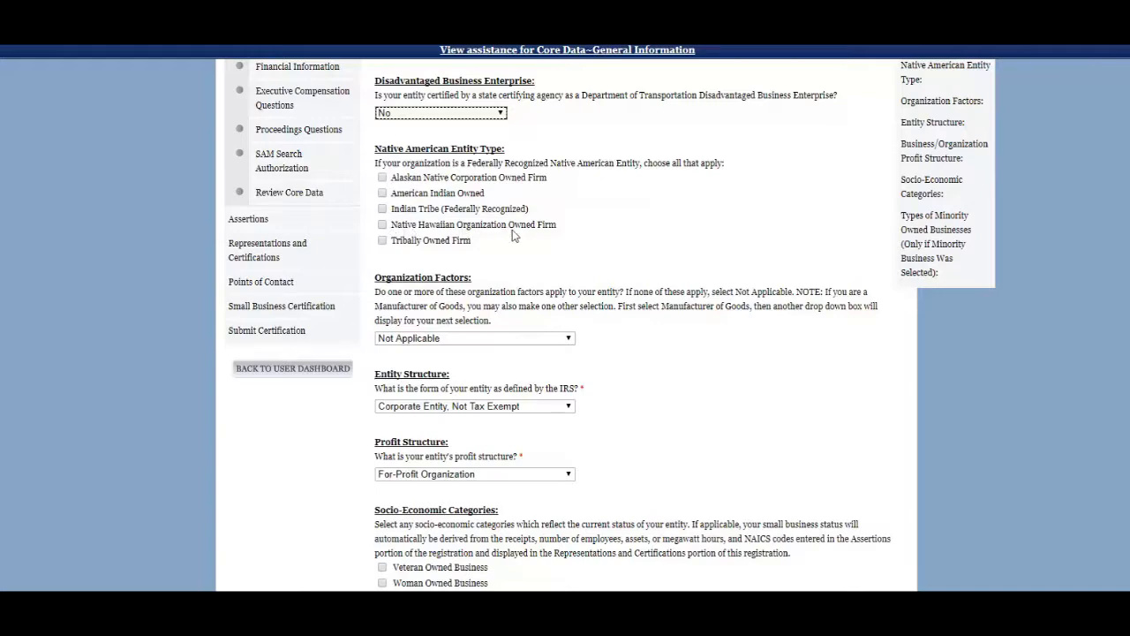
pyautogui.scroll(-3, 518, 227)
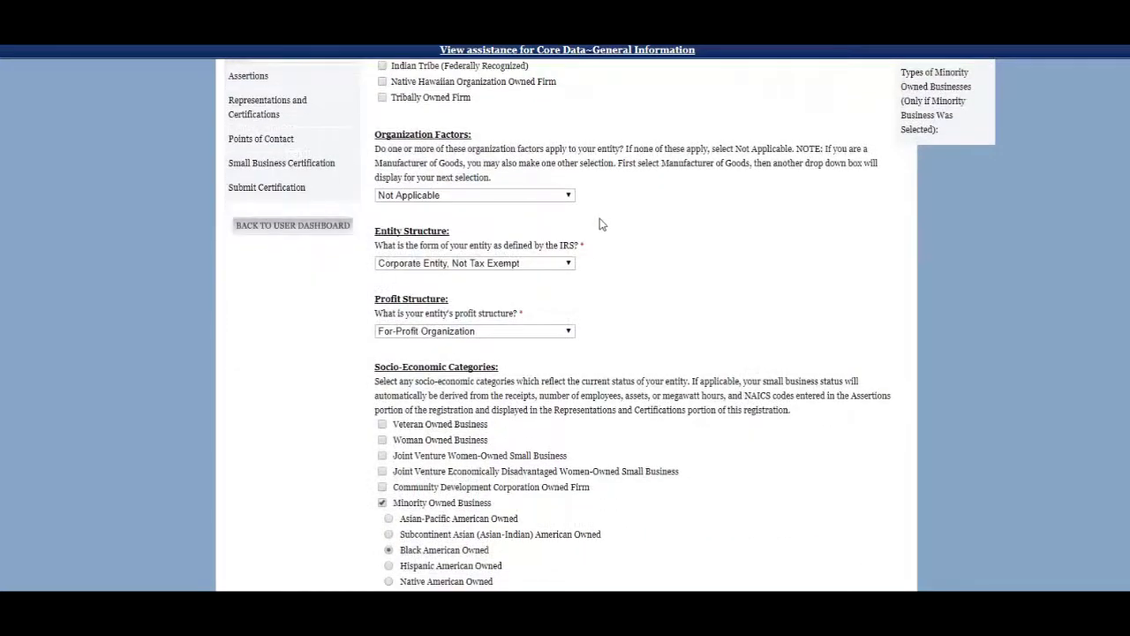
pyautogui.scroll(2, 442, 108)
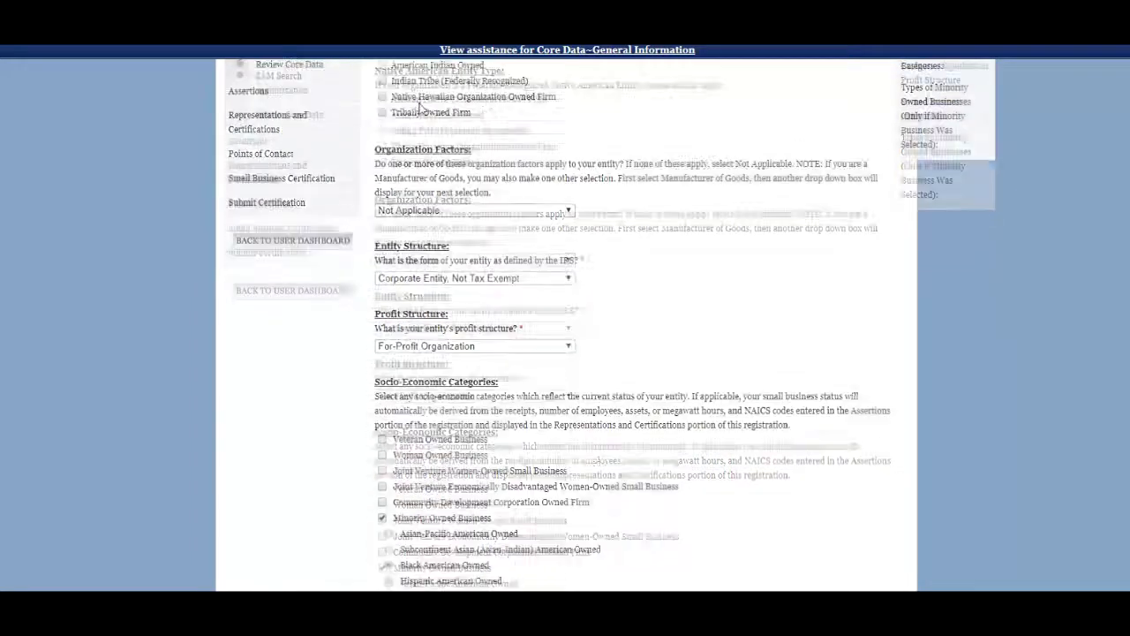
pyautogui.scroll(-3, 642, 104)
pyautogui.scroll(3, 628, 116)
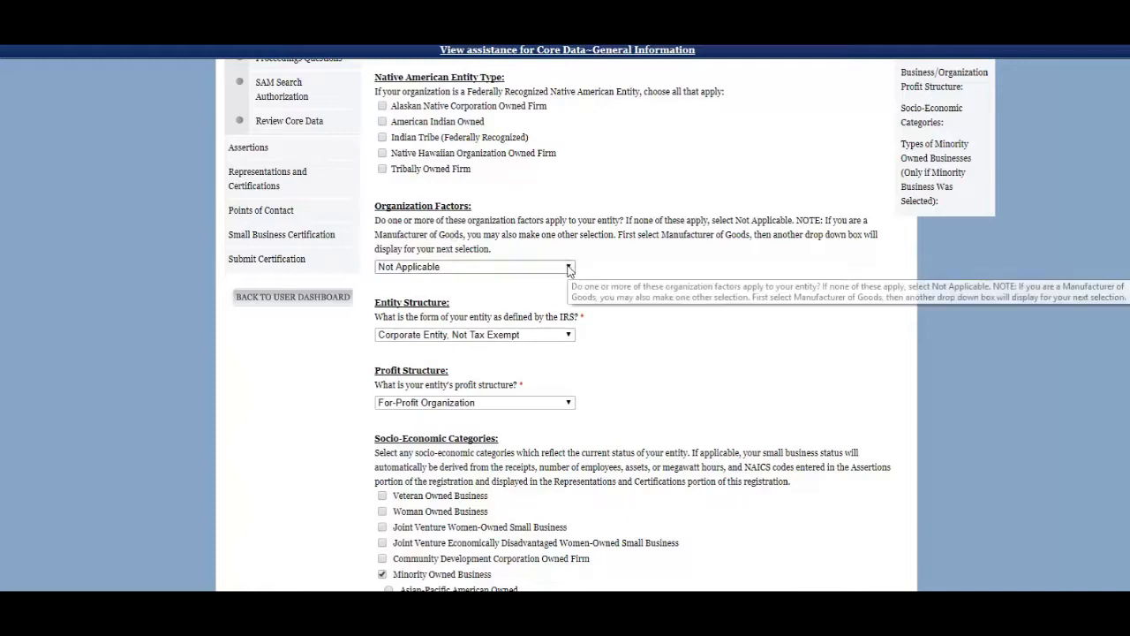
pyautogui.click(568, 269)
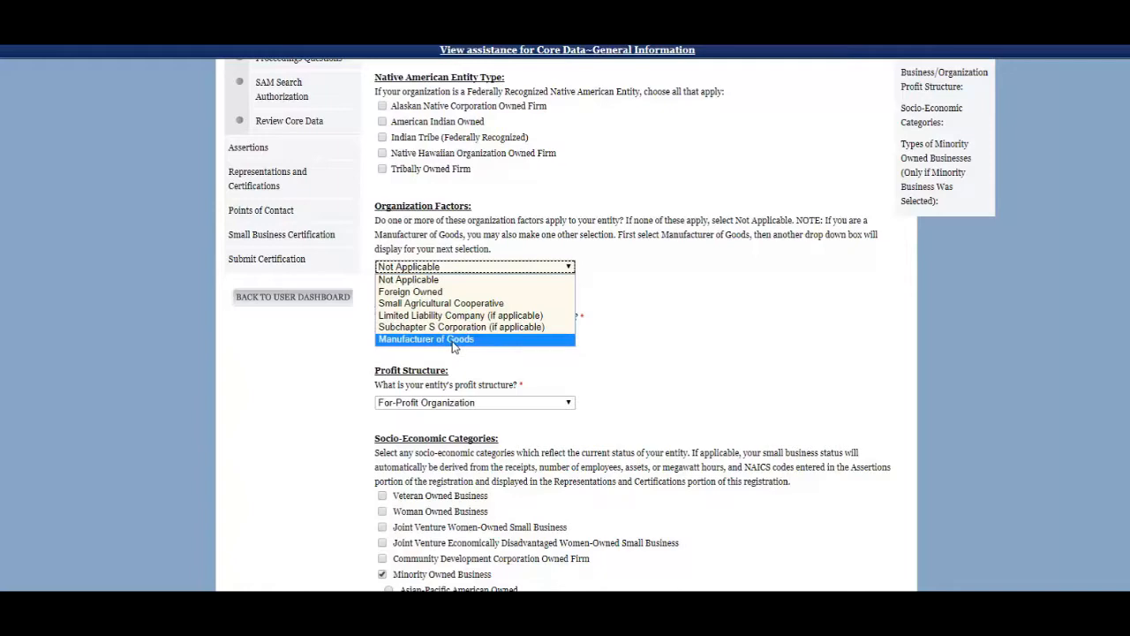
pyautogui.click(666, 308)
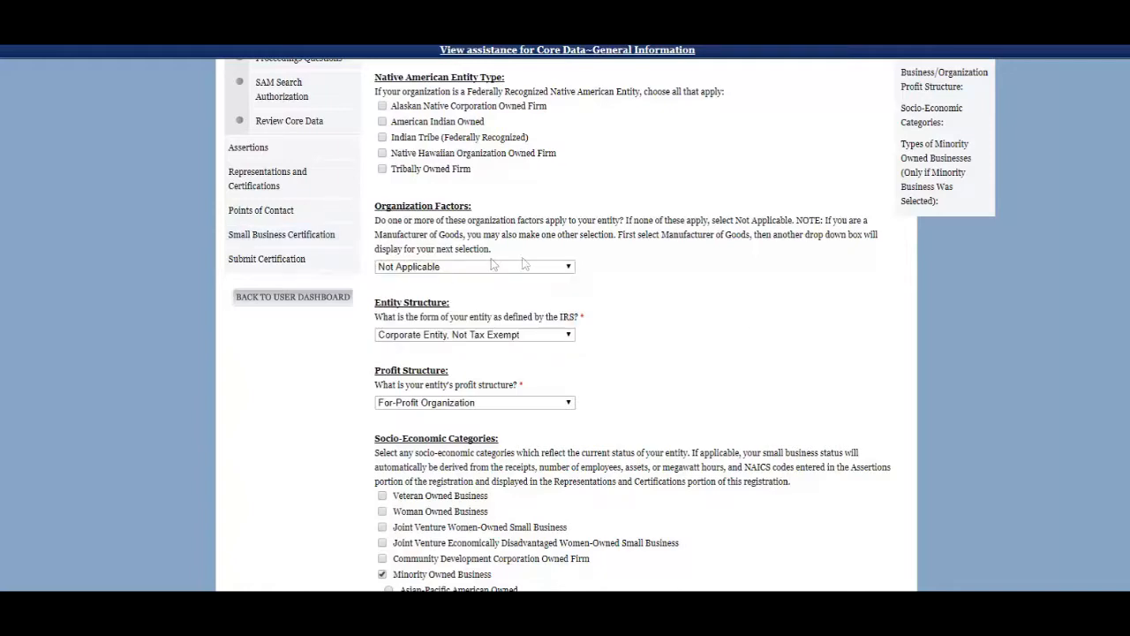
pyautogui.scroll(-3, 496, 316)
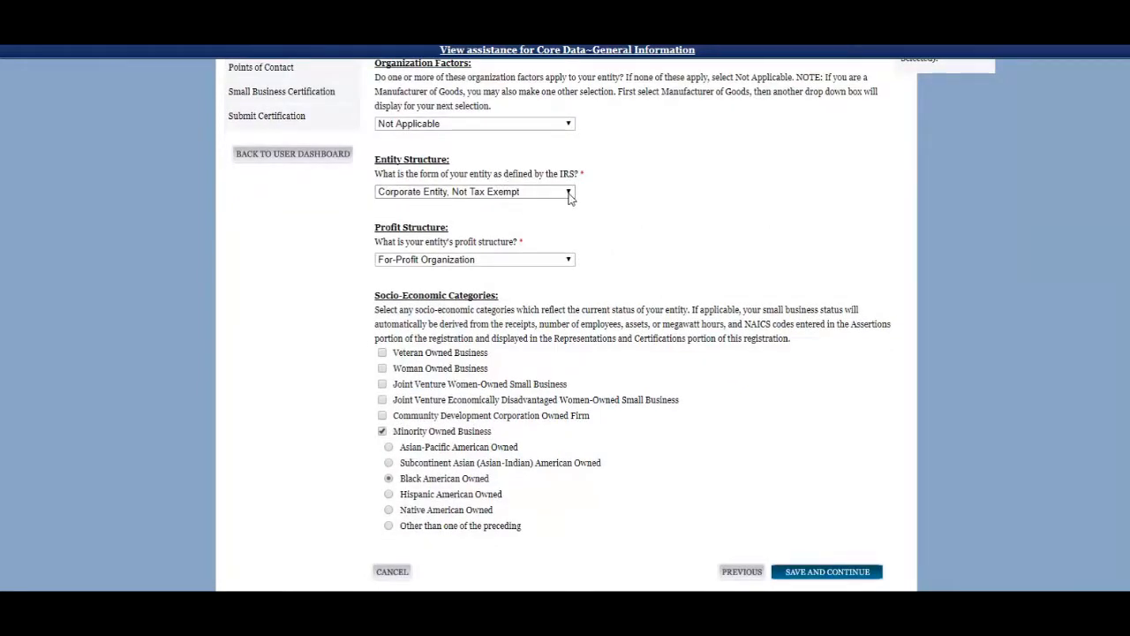
pyautogui.click(569, 194)
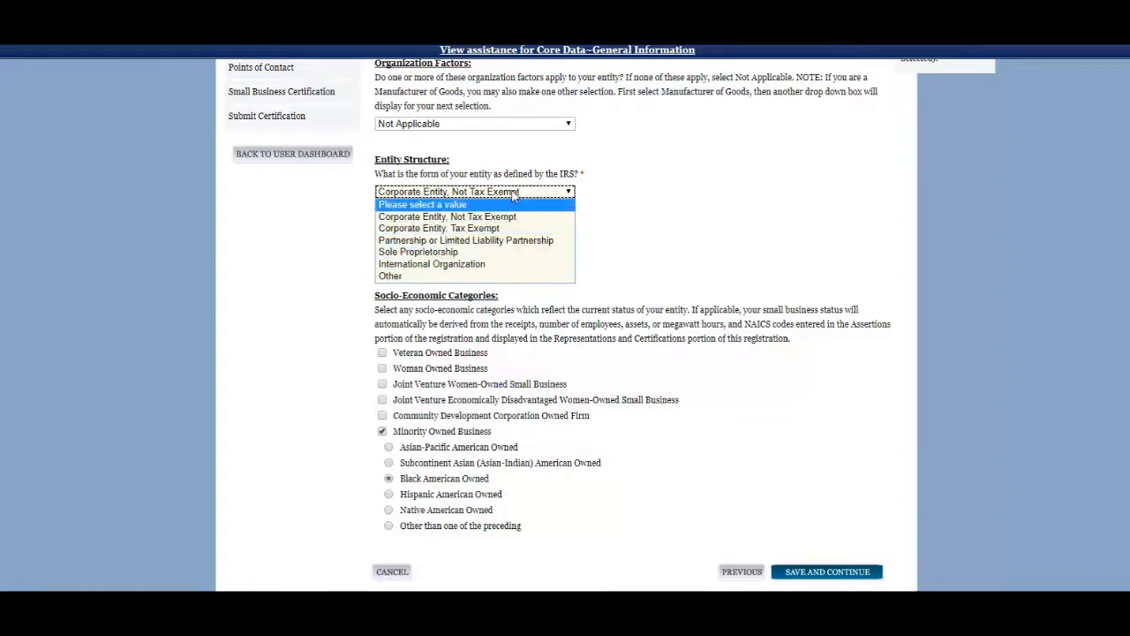
pyautogui.click(570, 193)
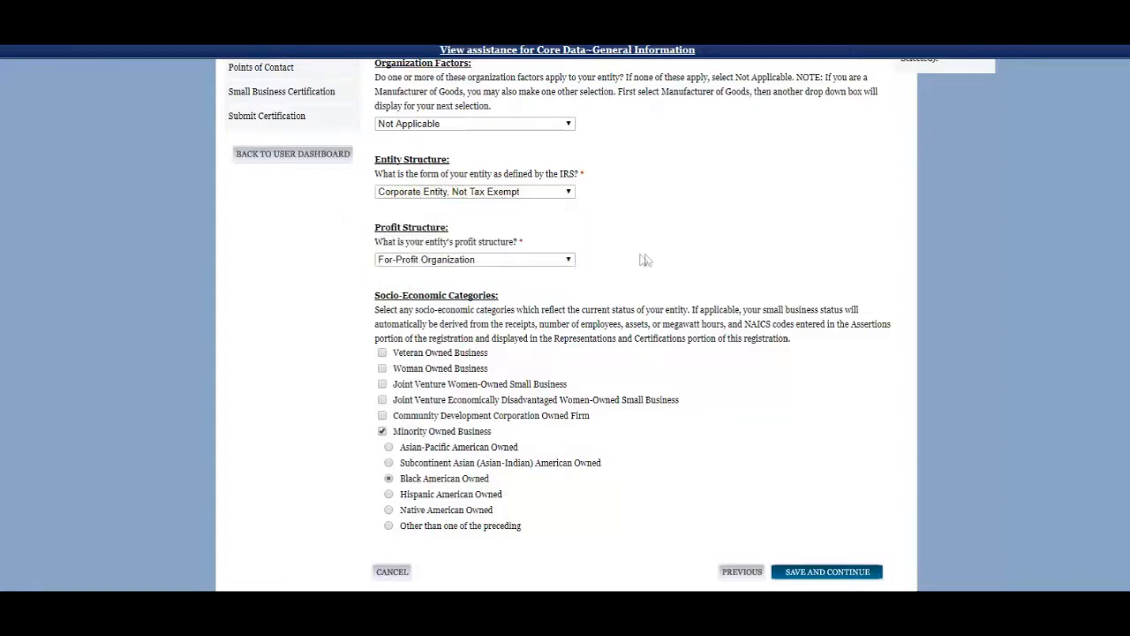
pyautogui.scroll(-1, 644, 257)
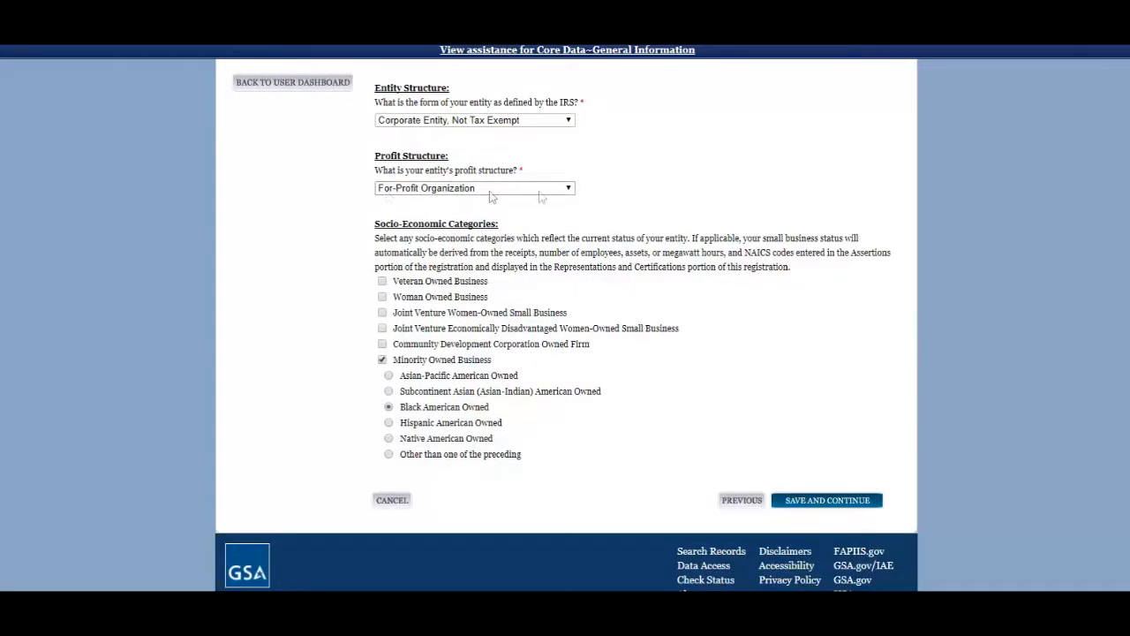
pyautogui.click(567, 191)
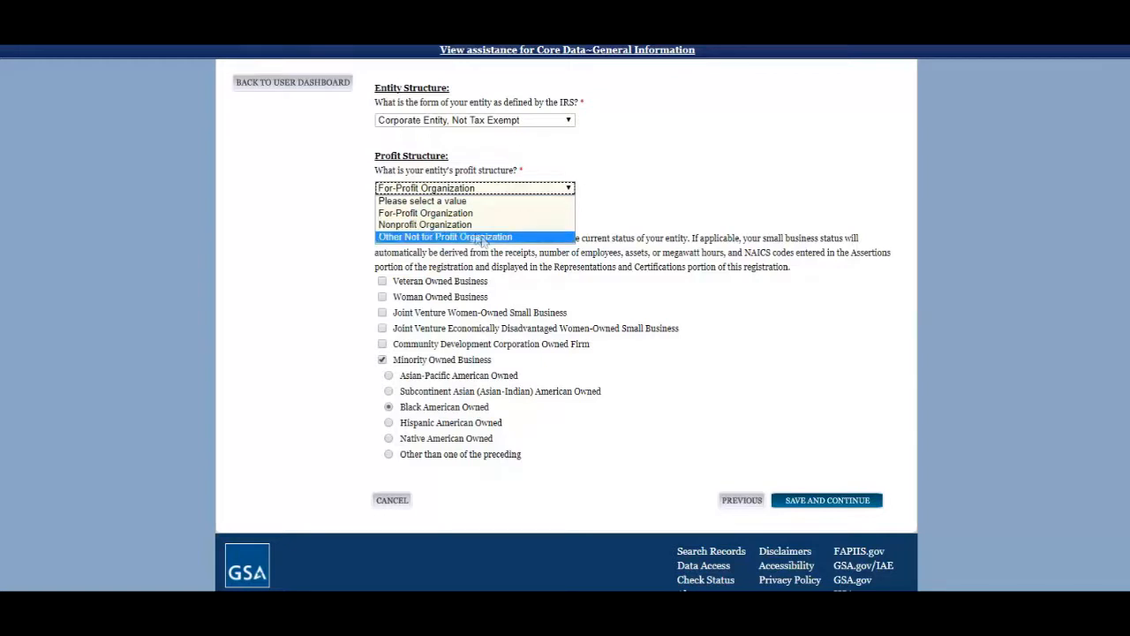
pyautogui.click(619, 208)
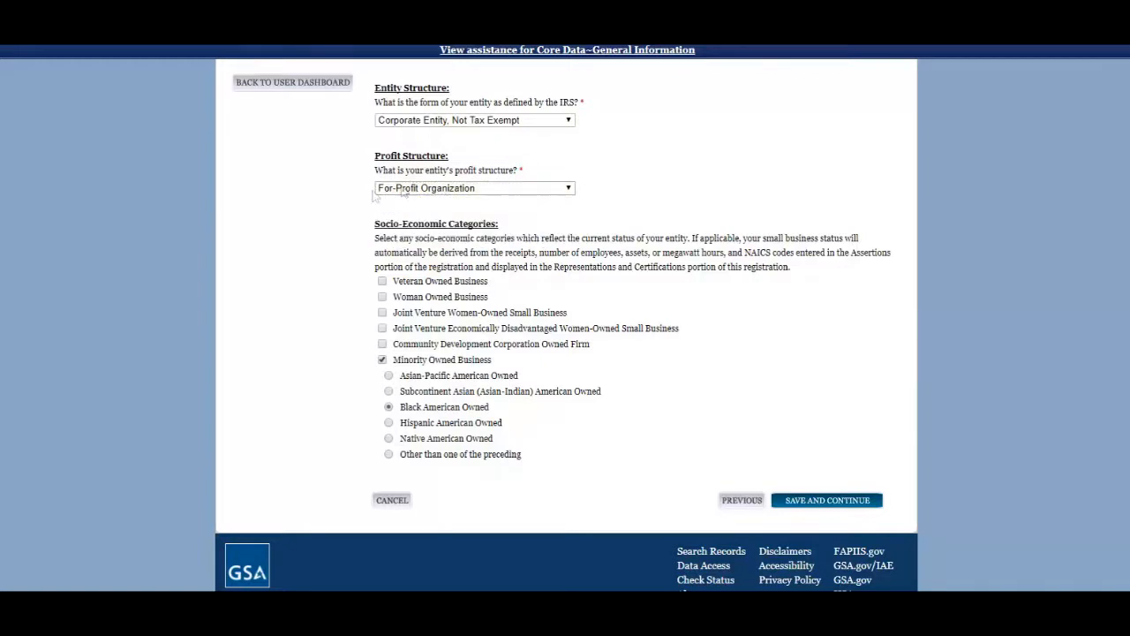
pyautogui.scroll(-1, 528, 229)
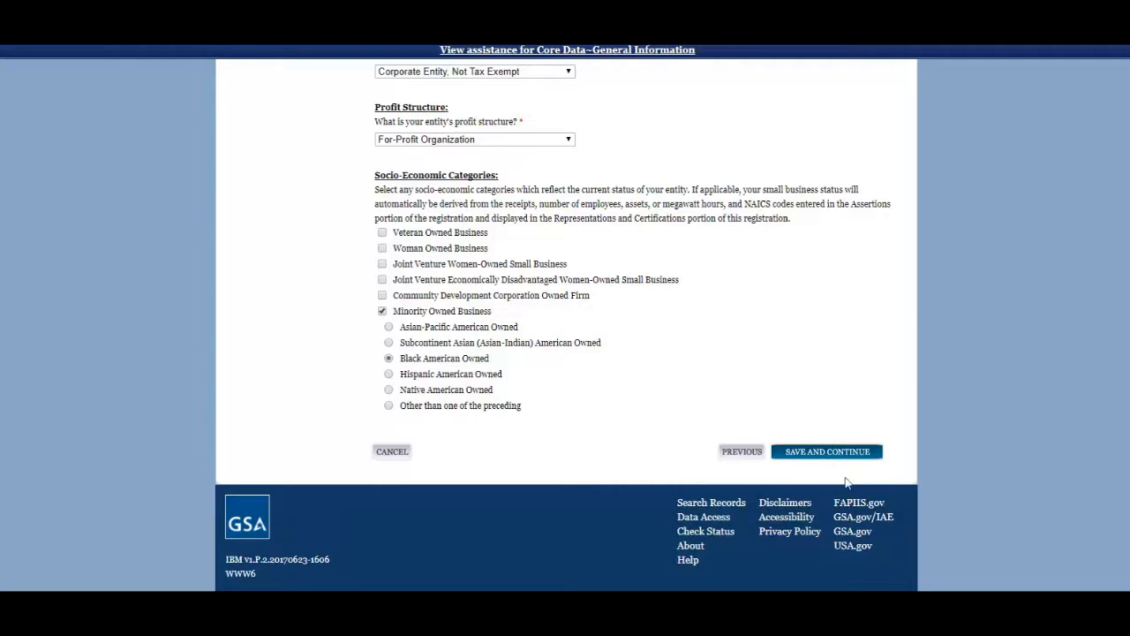
# - Save the completed General Information page with its socio-economic answers and continue
pyautogui.click(830, 454)
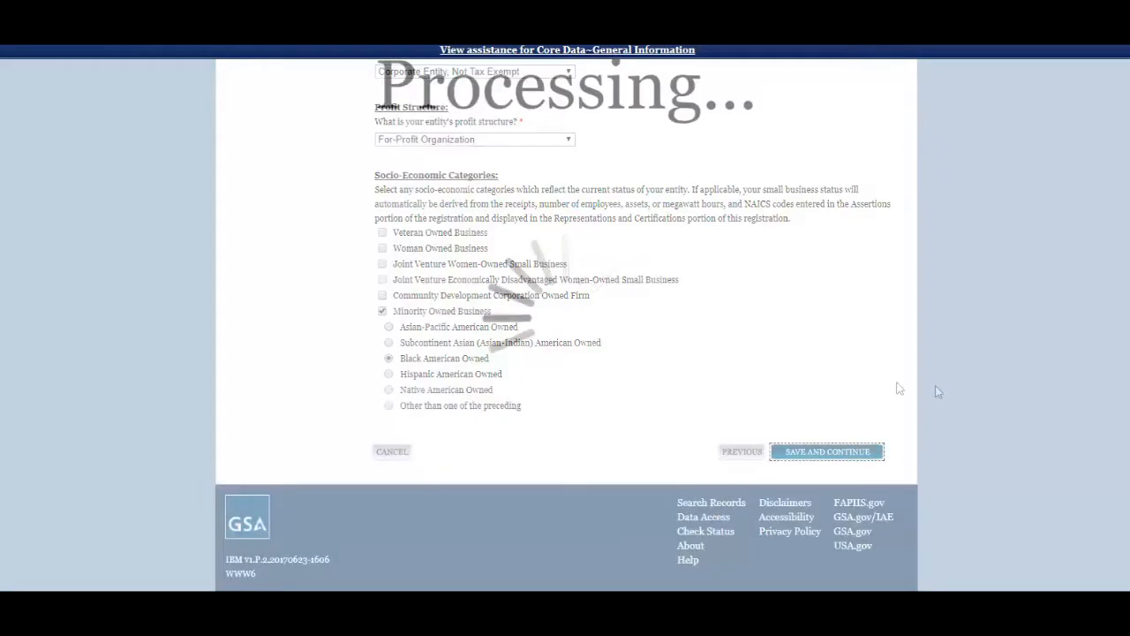
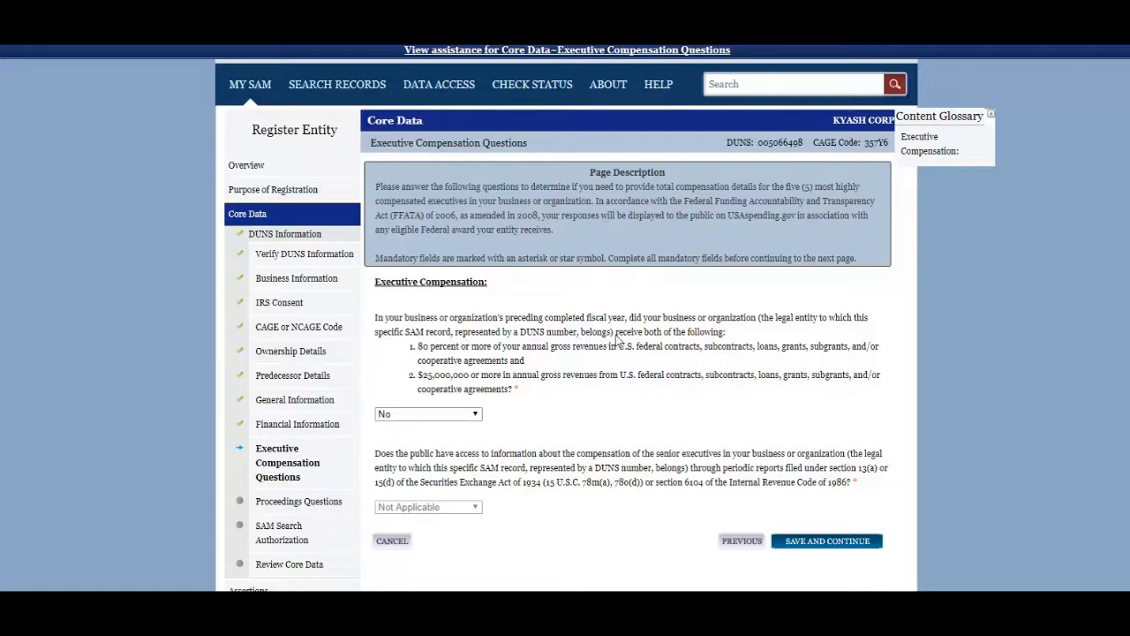
# - Save the Executive Compensation answers to reach the Proceedings Questions page
pyautogui.scroll(-3, 510, 351)
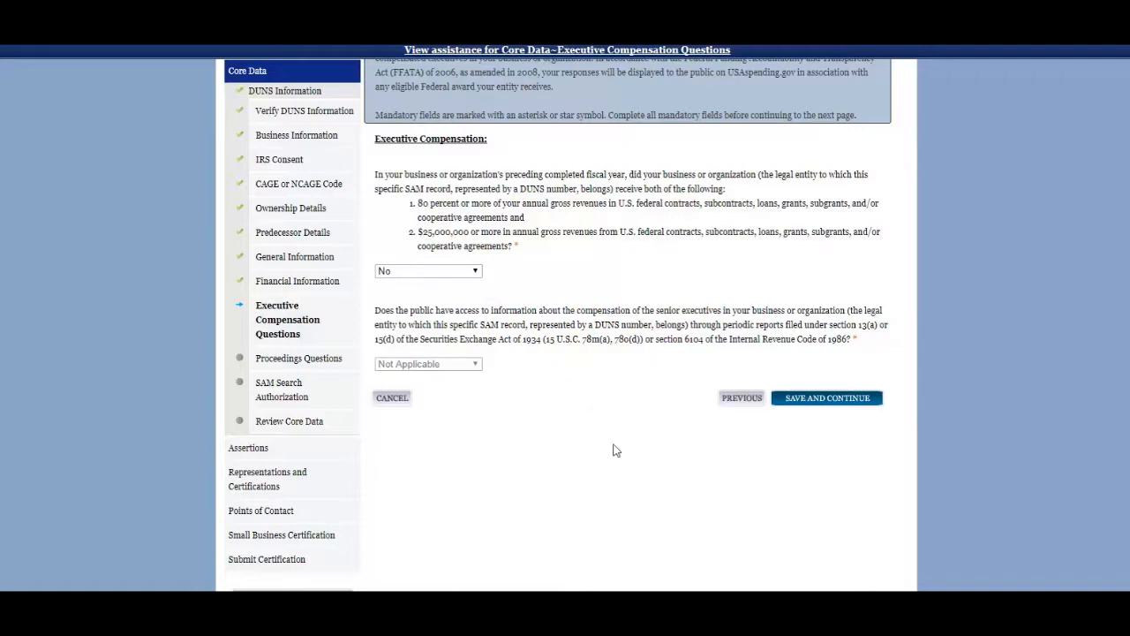
pyautogui.click(835, 401)
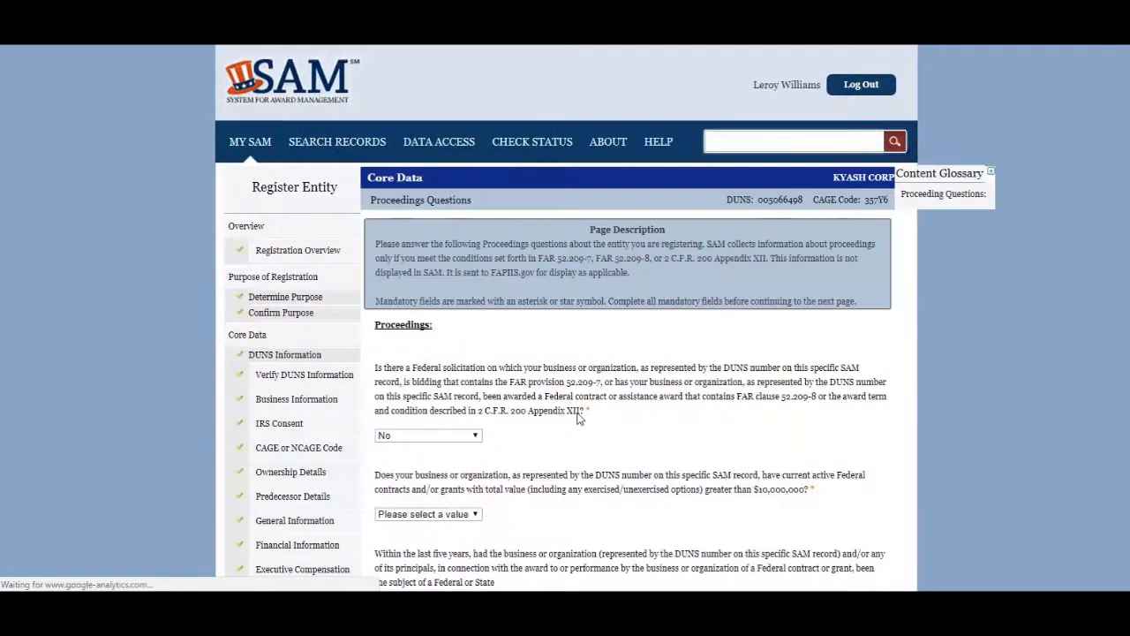
# - Review the three Proceedings answers: No, then Not Applicable for the contracts and proceedings questions
pyautogui.scroll(-3, 582, 424)
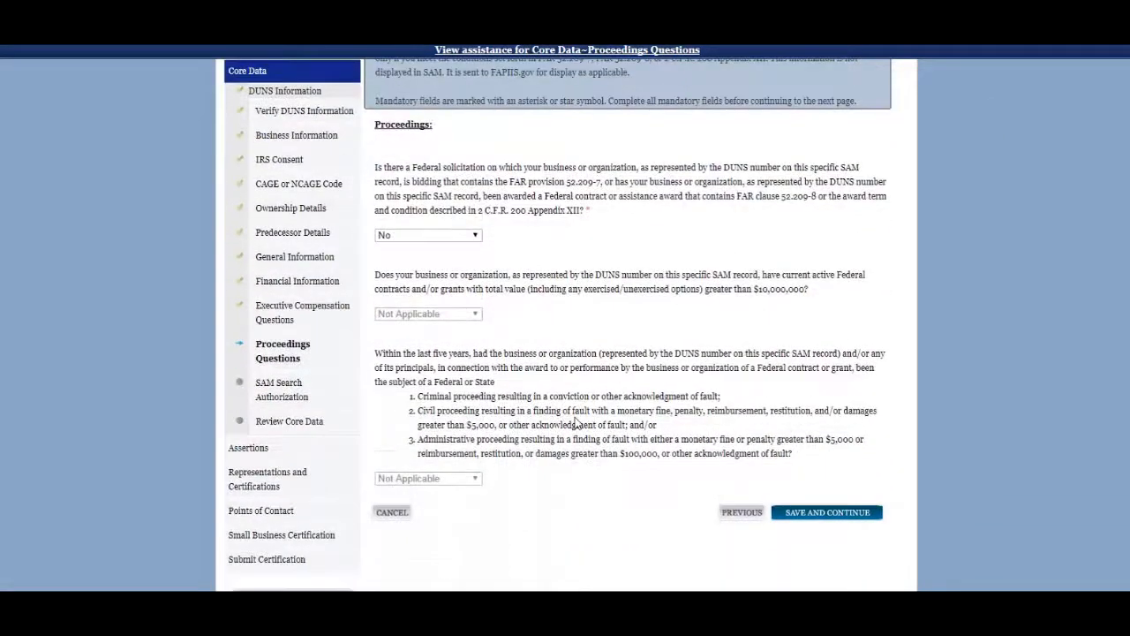
pyautogui.scroll(2, 575, 422)
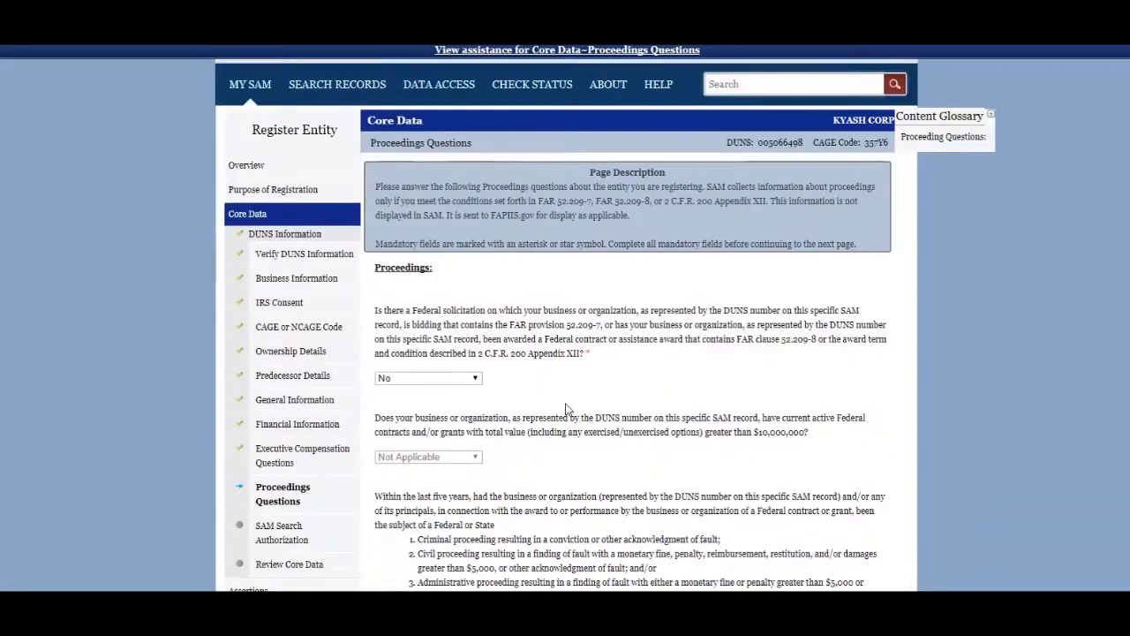
pyautogui.scroll(-2, 564, 409)
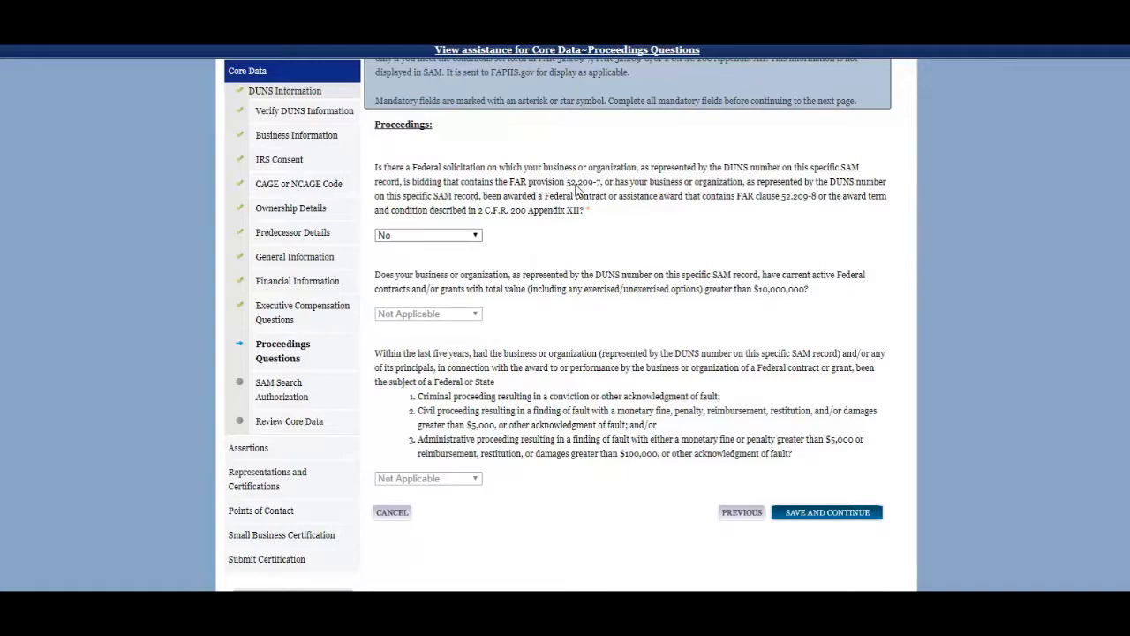
pyautogui.scroll(-2, 574, 193)
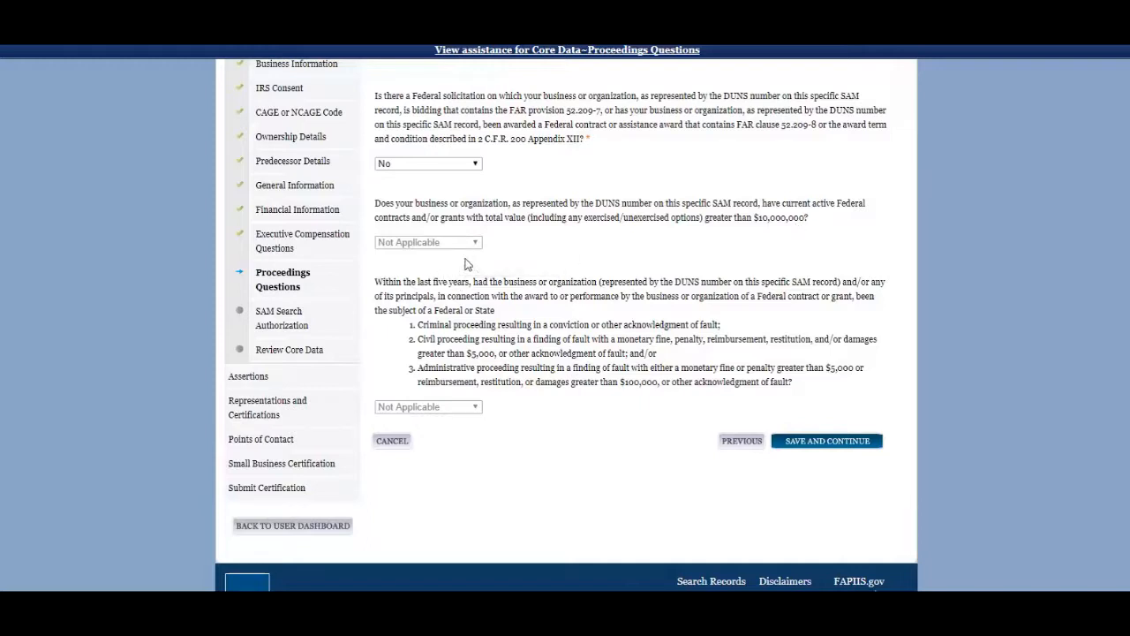
pyautogui.scroll(-2, 451, 265)
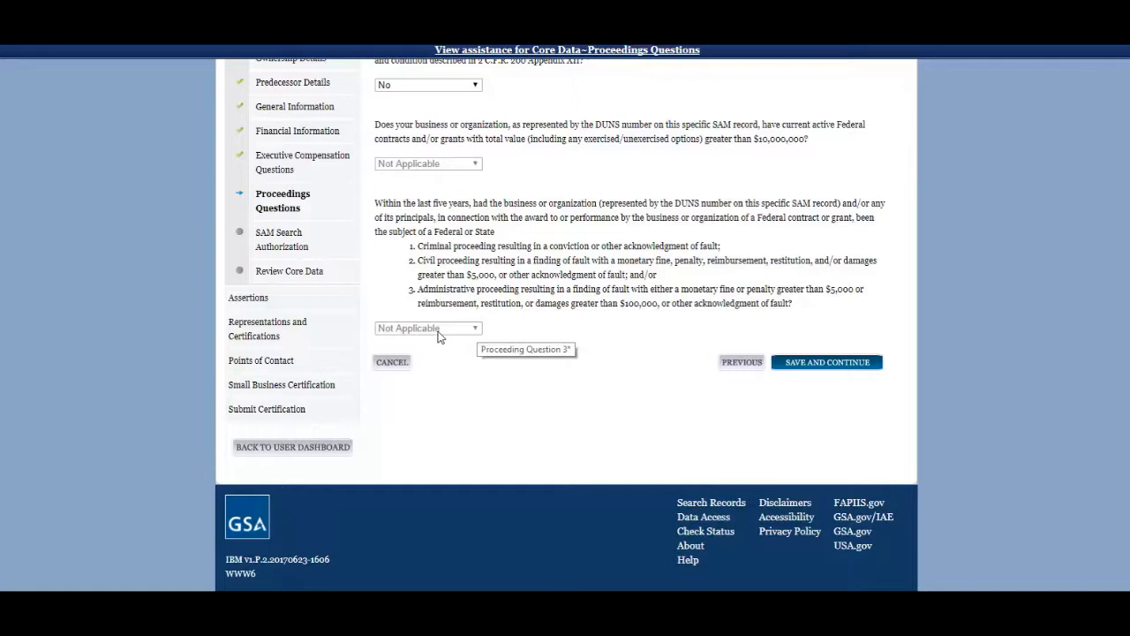
# - Save the Proceedings answers to reach the SAM Search Authorization page
pyautogui.click(816, 364)
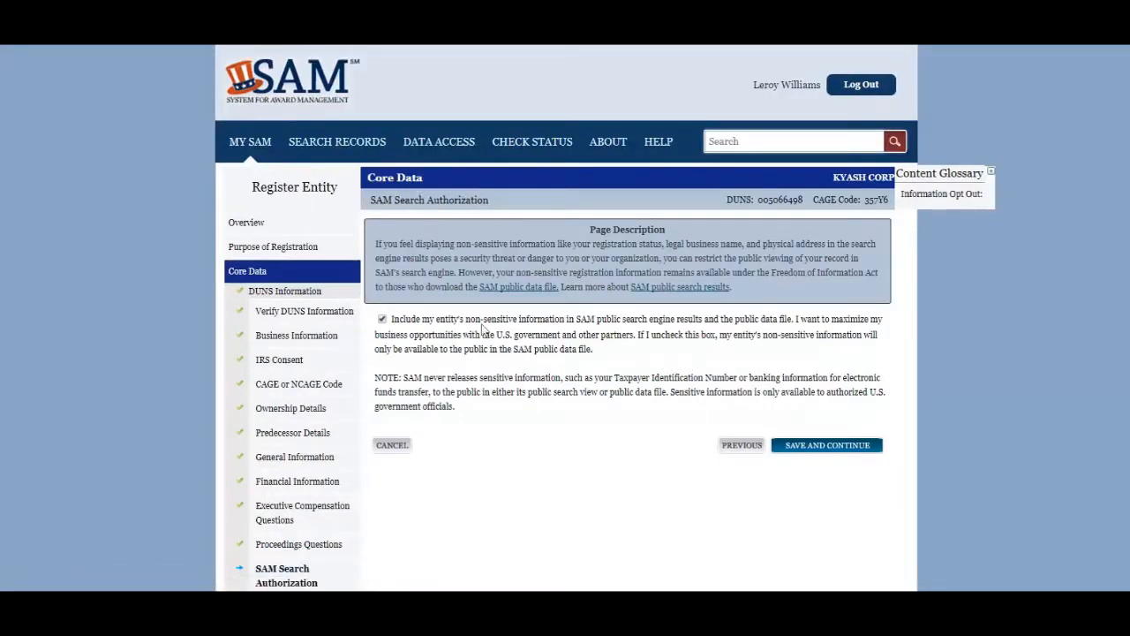
# - Tick 'Include my entity's non-sensitive information' for public search and save the authorization
pyautogui.scroll(-1, 404, 343)
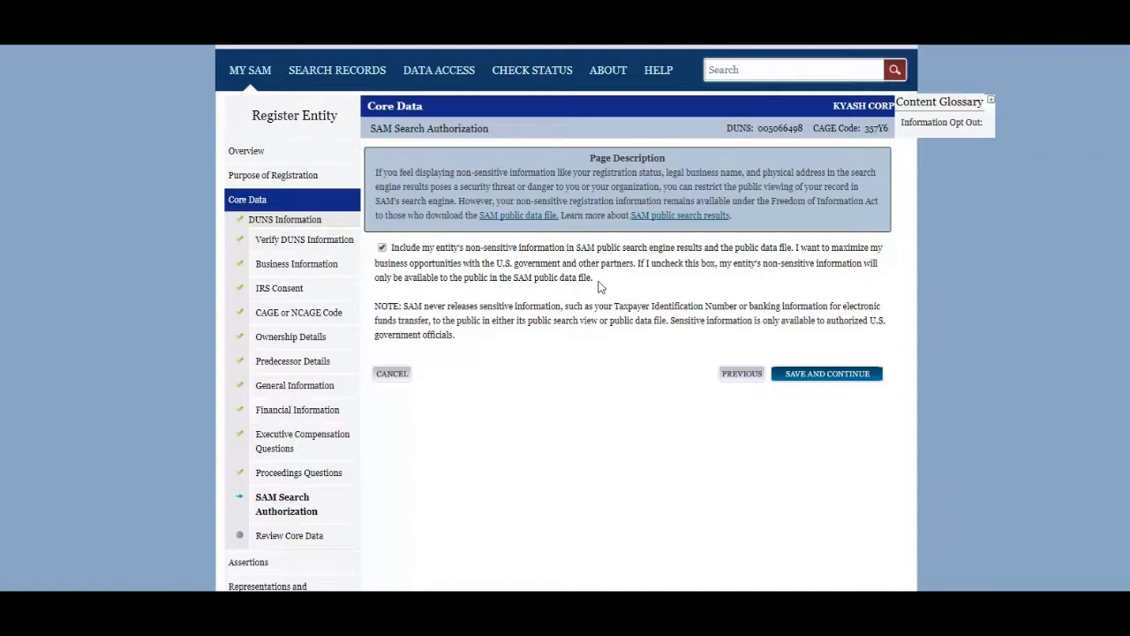
pyautogui.click(383, 248)
pyautogui.scroll(-1, 536, 398)
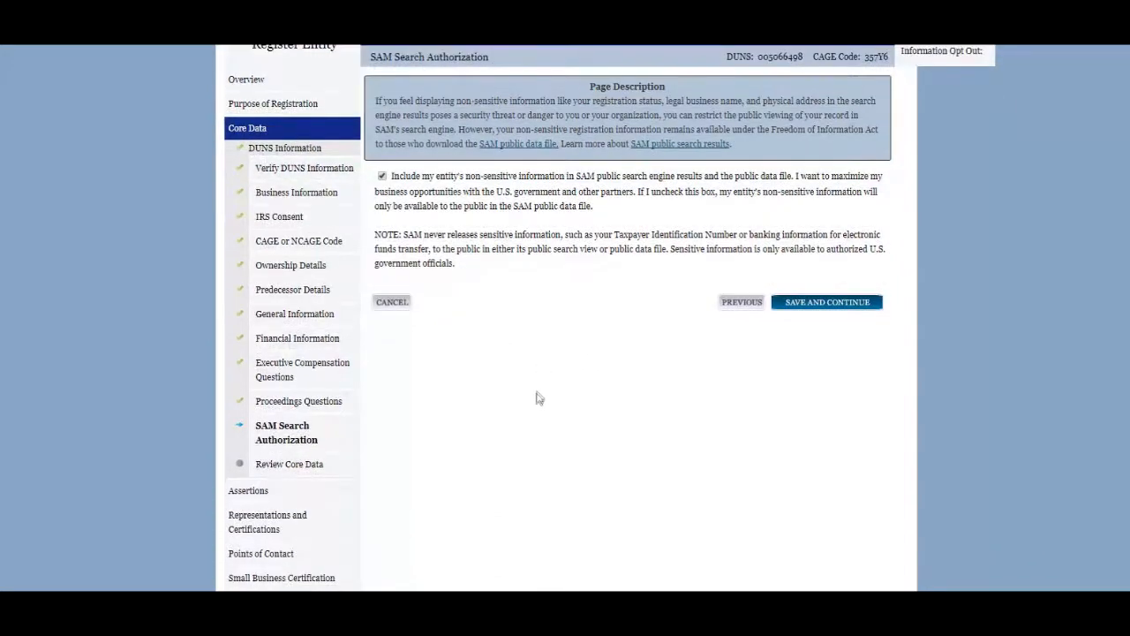
pyautogui.scroll(1, 537, 398)
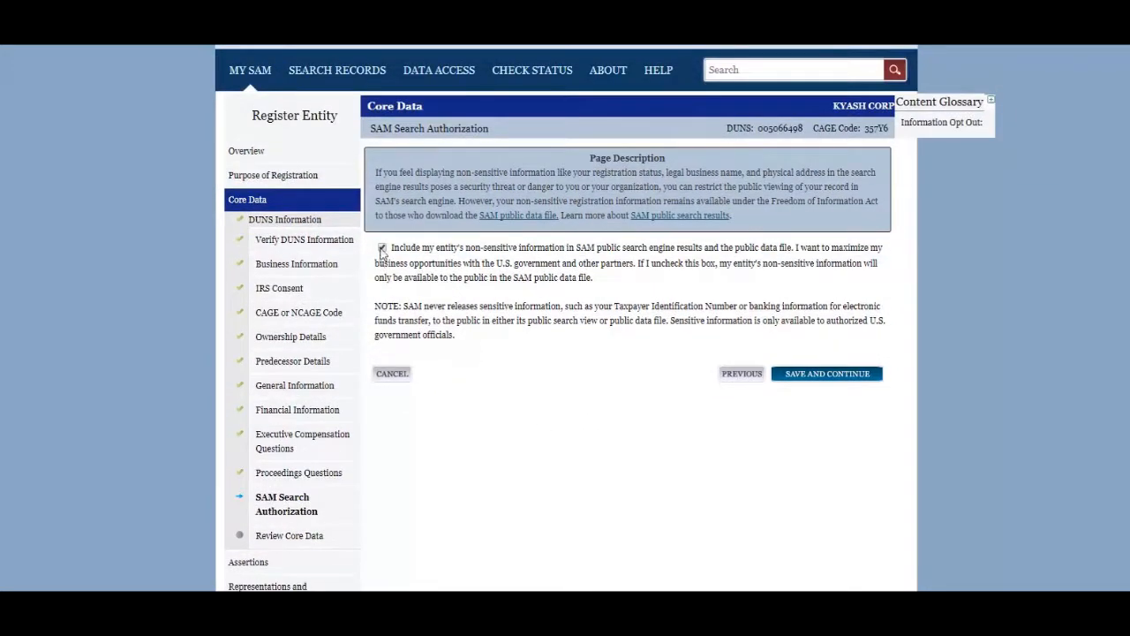
pyautogui.scroll(-2, 500, 322)
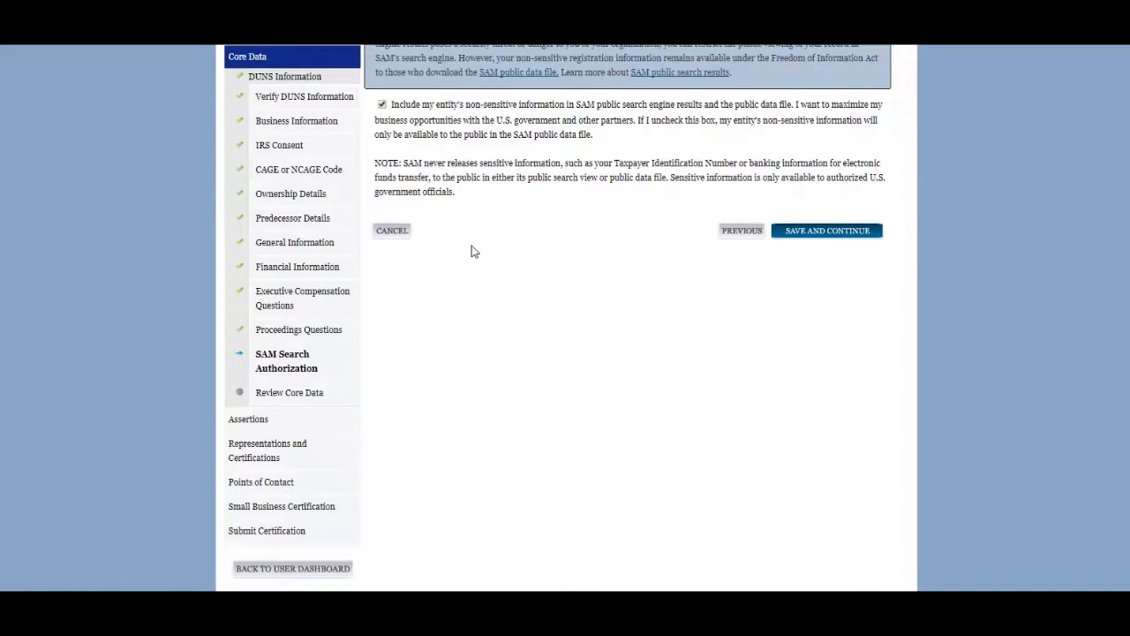
pyautogui.click(782, 233)
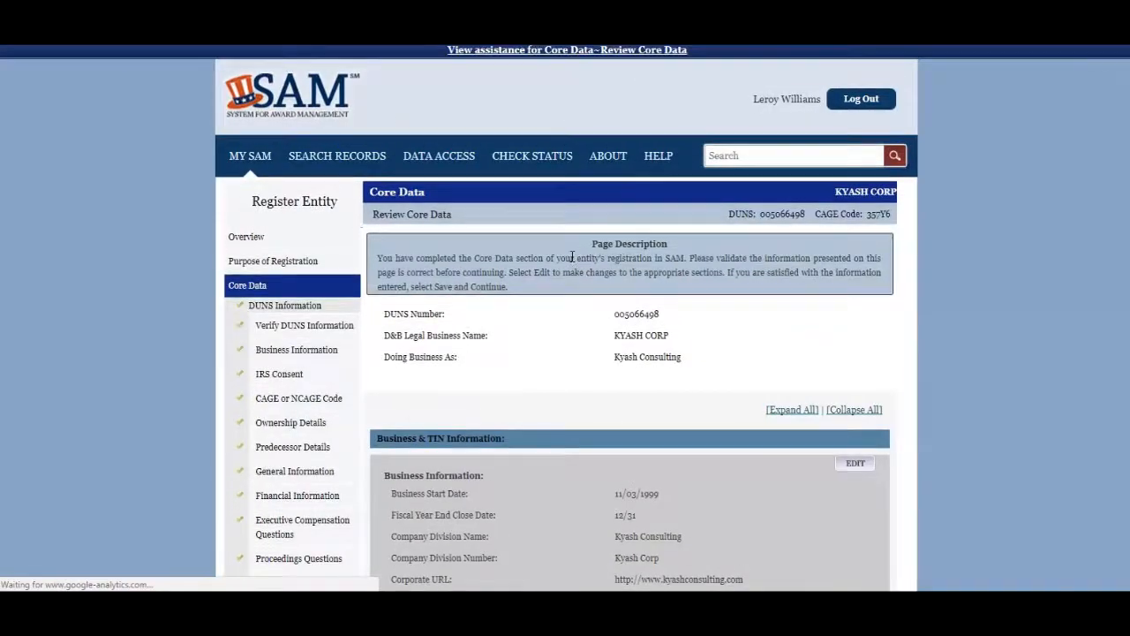
# - Check KYASH CORP's business and TIN details on Review Core Data, then save
pyautogui.scroll(-1, 572, 257)
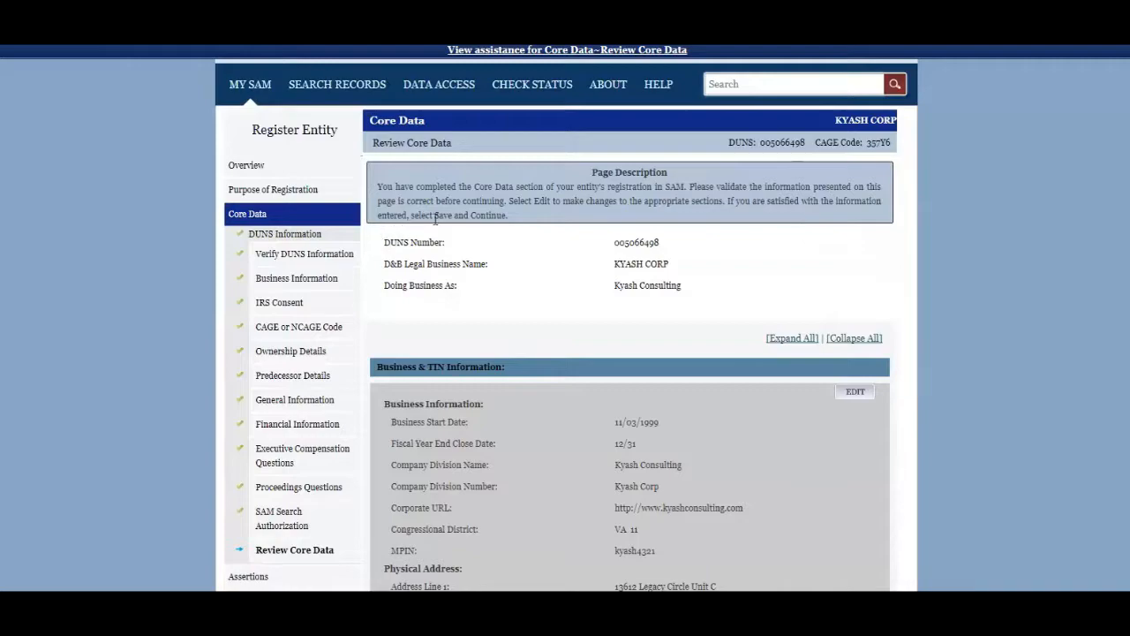
pyautogui.scroll(-1, 477, 231)
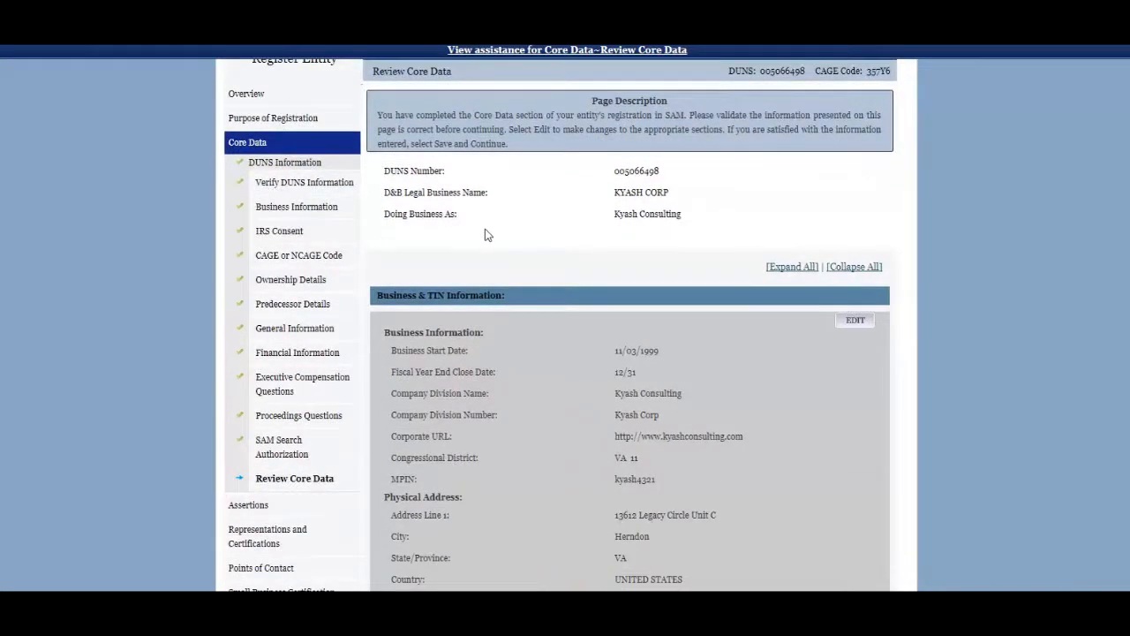
pyautogui.scroll(-5, 483, 235)
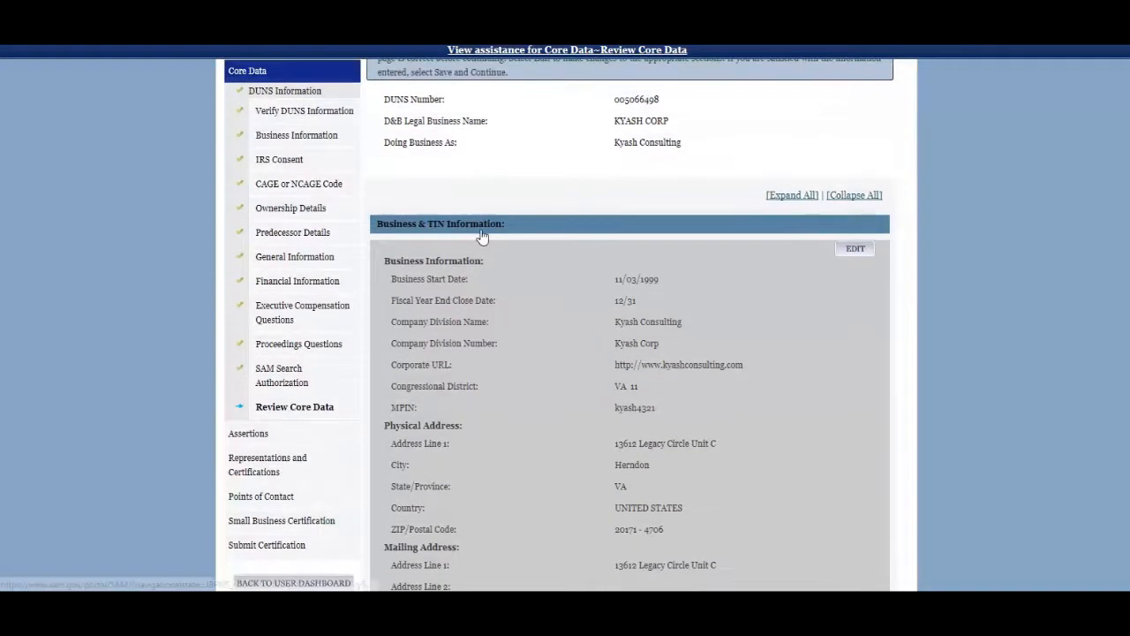
pyautogui.scroll(-5, 483, 235)
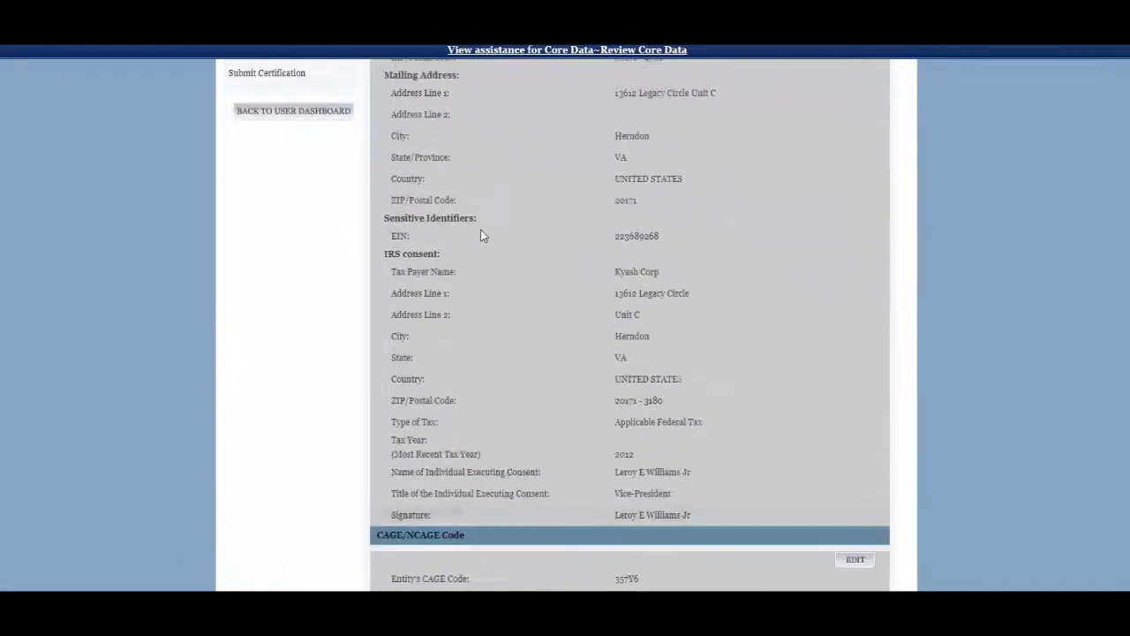
pyautogui.scroll(3, 483, 235)
pyautogui.scroll(5, 481, 234)
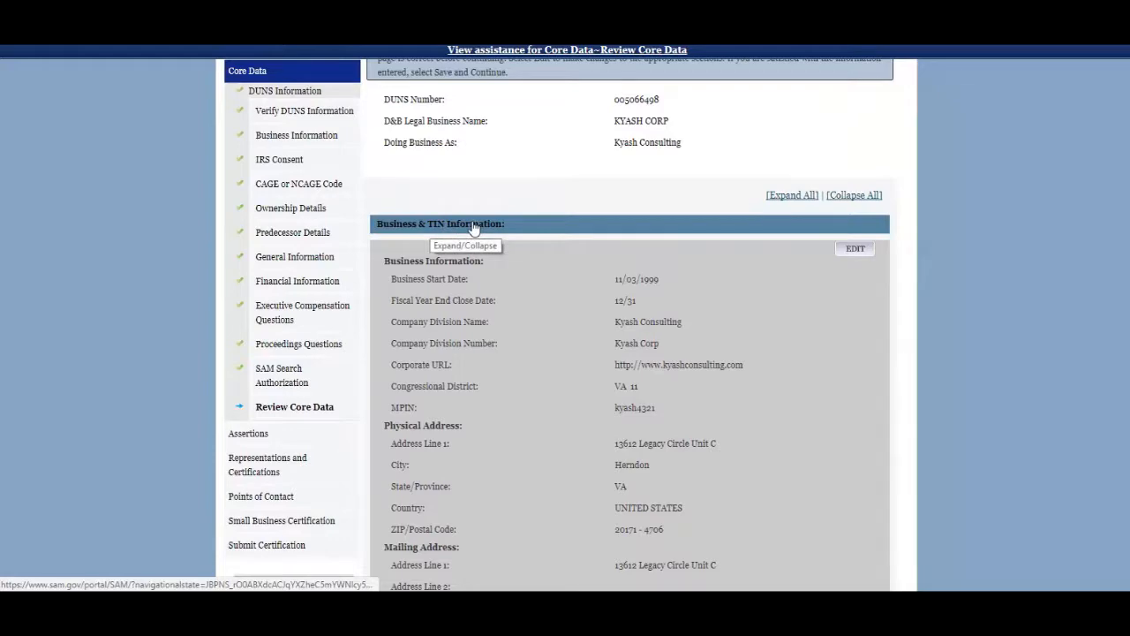
pyautogui.scroll(-5, 472, 228)
pyautogui.scroll(-4, 472, 227)
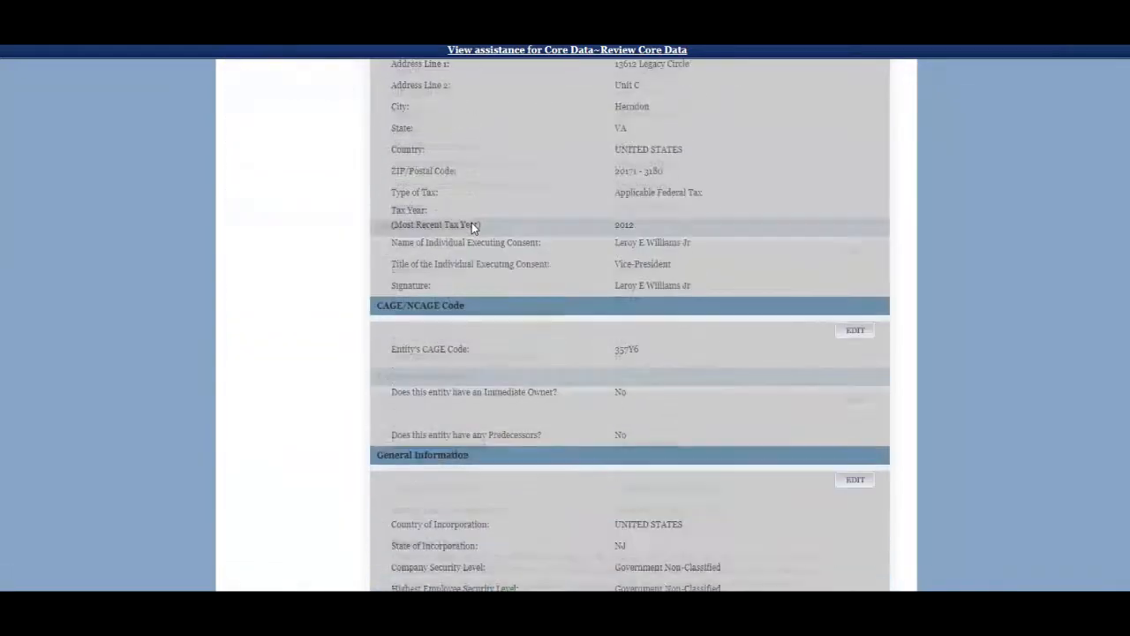
pyautogui.scroll(-2, 548, 243)
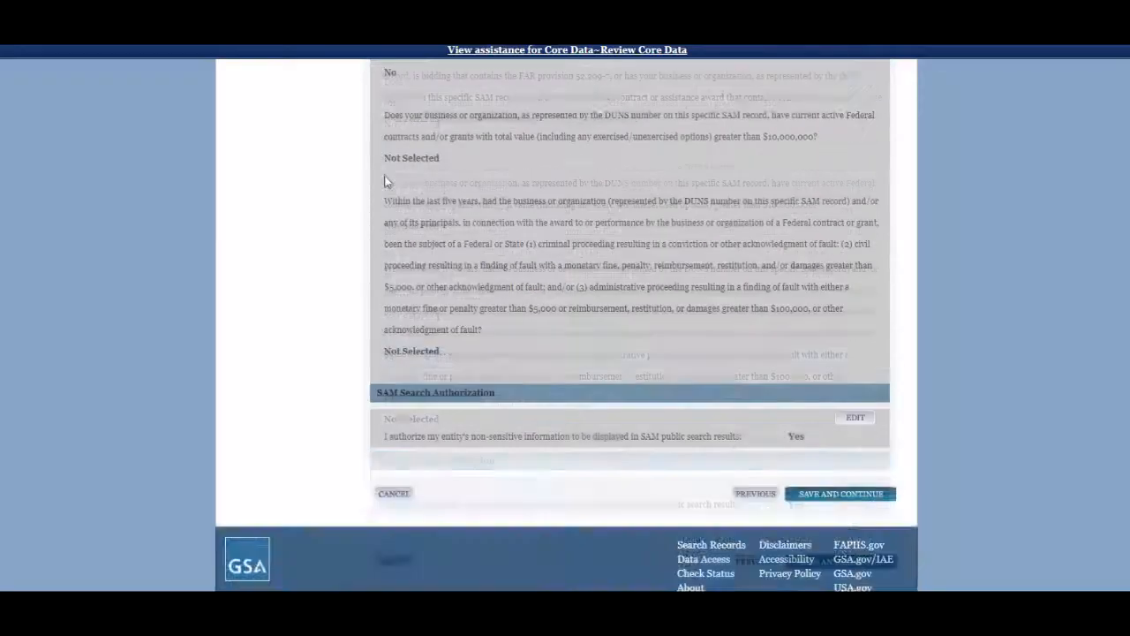
pyautogui.scroll(-1, 467, 345)
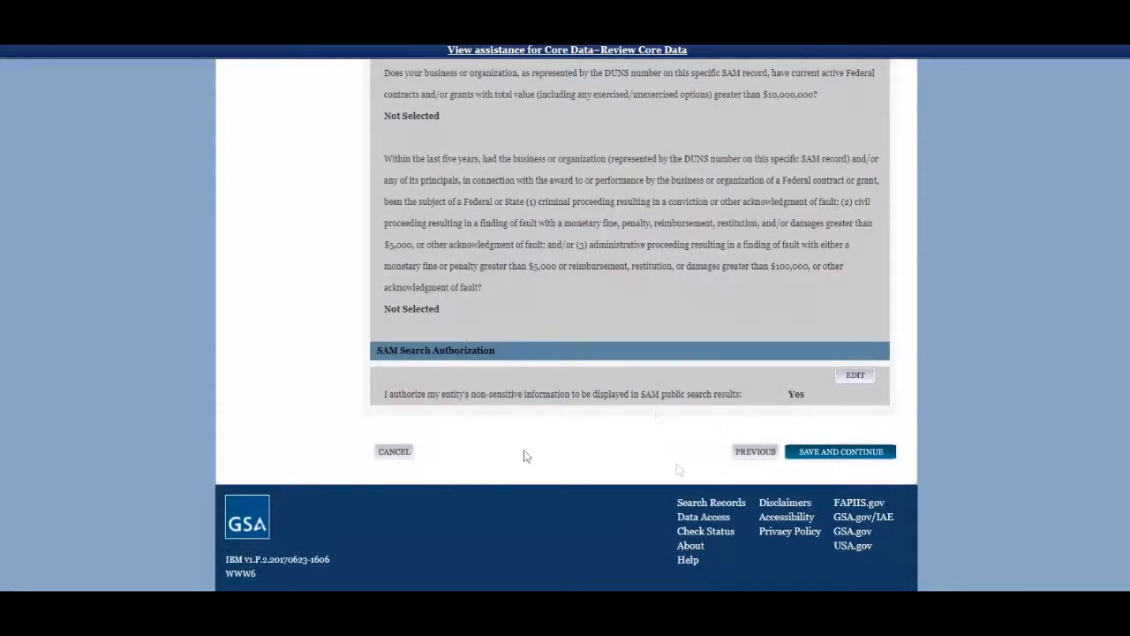
pyautogui.scroll(3, 636, 432)
pyautogui.scroll(20, 633, 421)
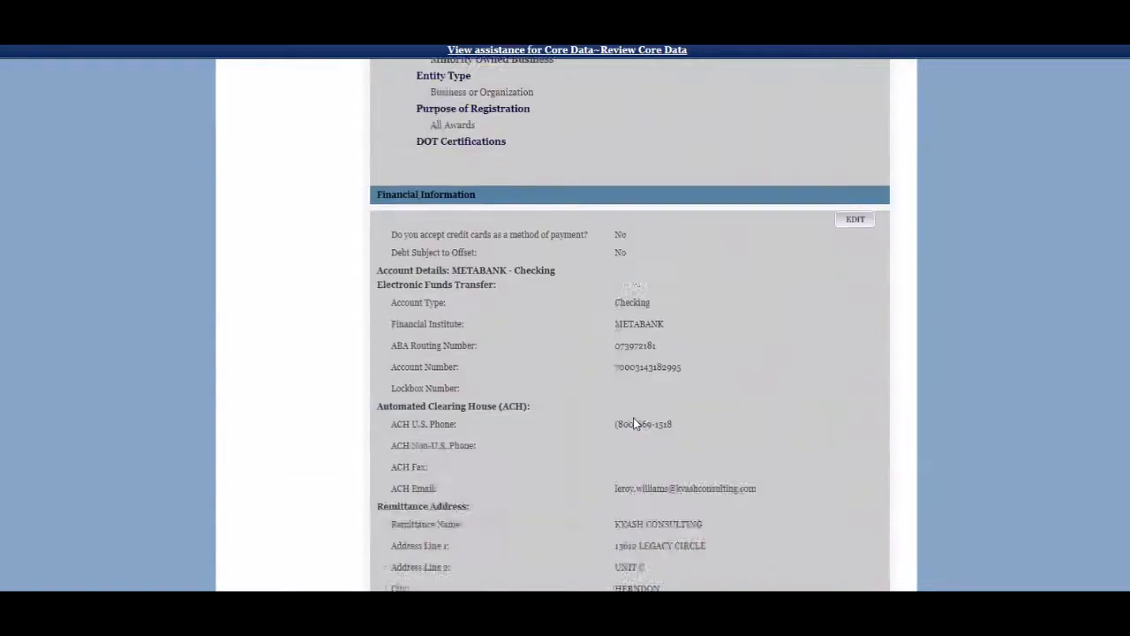
pyautogui.scroll(5, 618, 407)
pyautogui.scroll(-20, 618, 404)
pyautogui.scroll(-6, 631, 406)
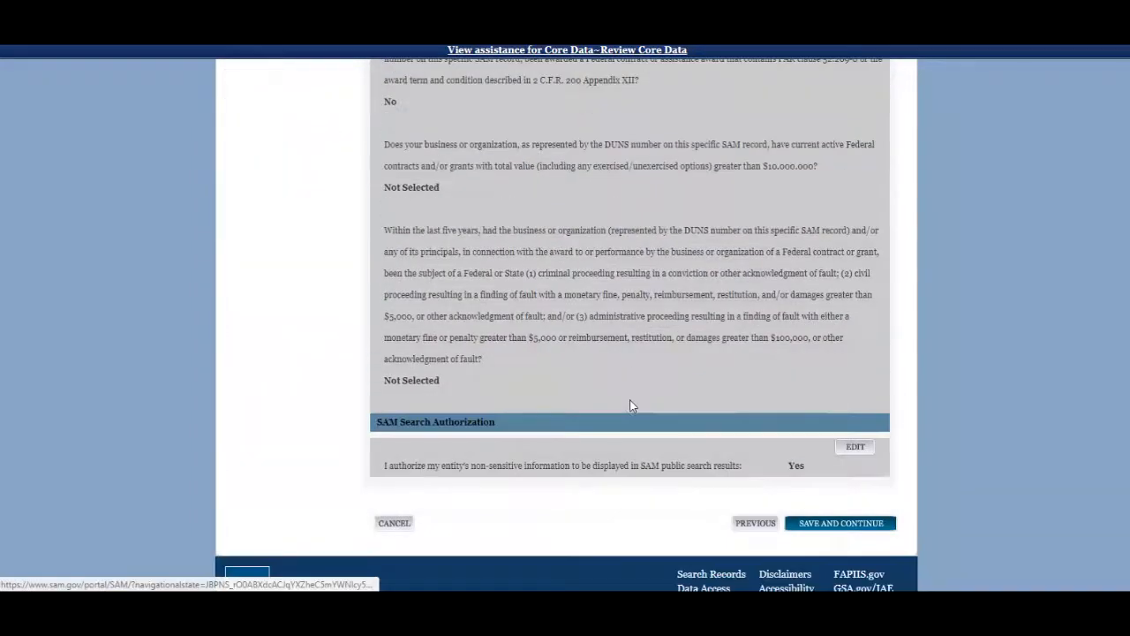
pyautogui.click(836, 452)
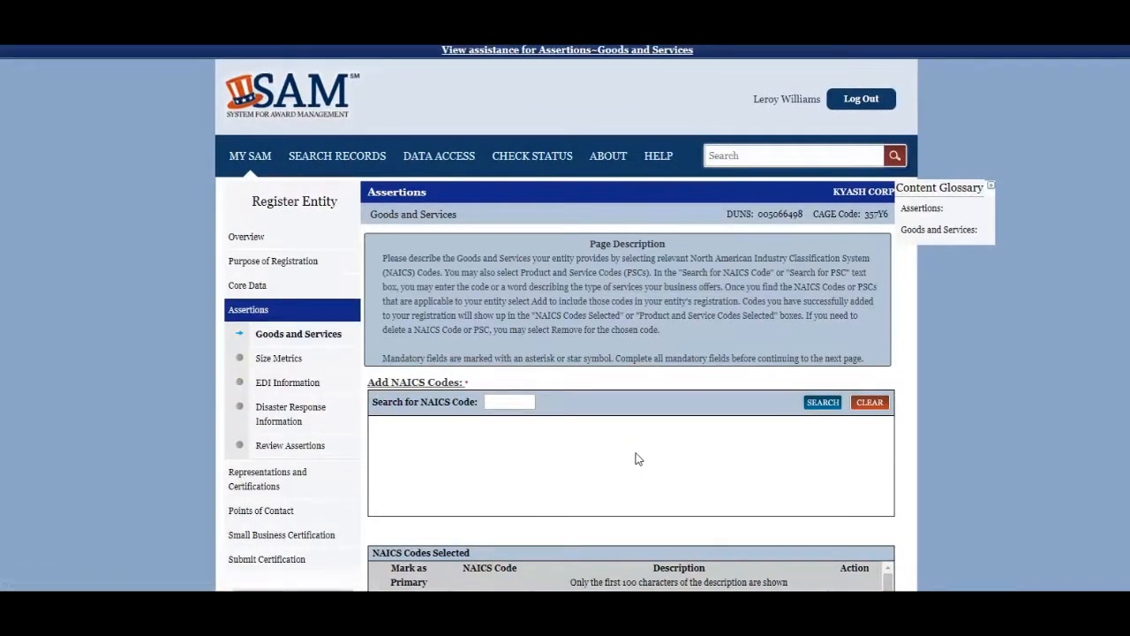
# - Confirm 541512 as the primary NAICS code in the selected codes table and save
pyautogui.scroll(-1, 638, 458)
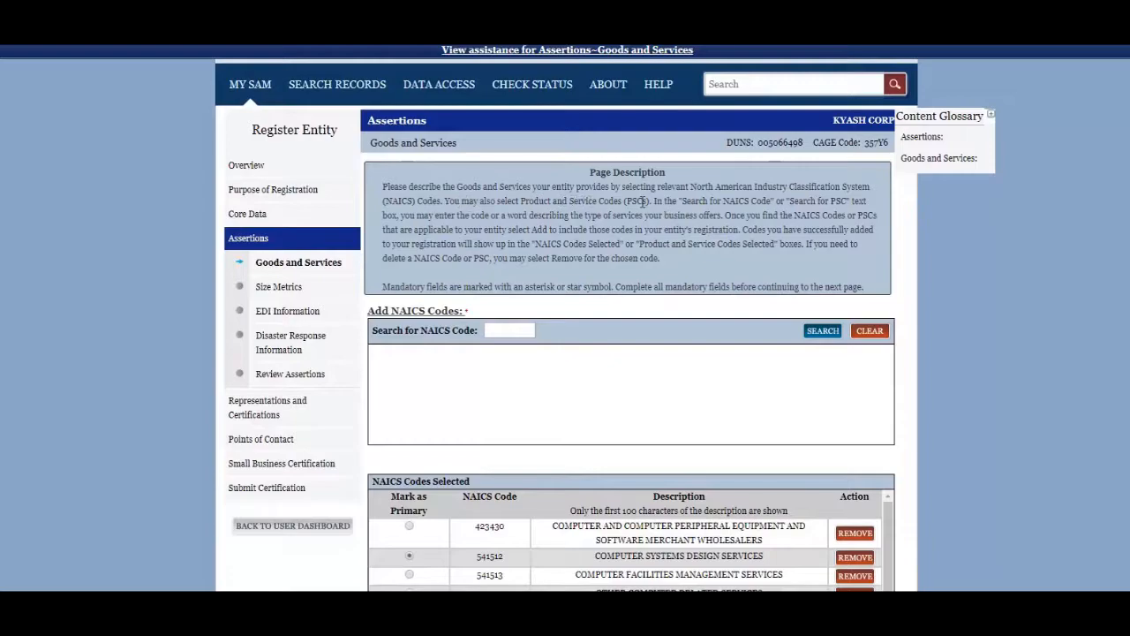
pyautogui.scroll(-3, 642, 202)
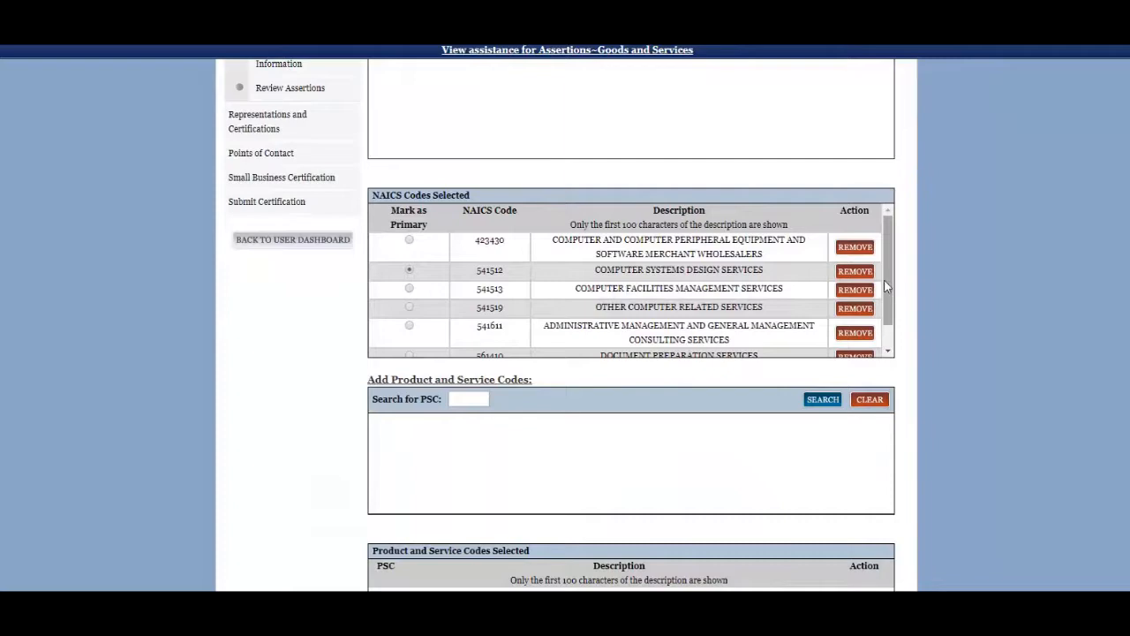
pyautogui.scroll(-1, 887, 291)
pyautogui.moveTo(889, 298)
pyautogui.mouseDown()
pyautogui.moveTo(884, 317)
pyautogui.moveTo(890, 278)
pyautogui.mouseUp()
pyautogui.scroll(-1, 789, 303)
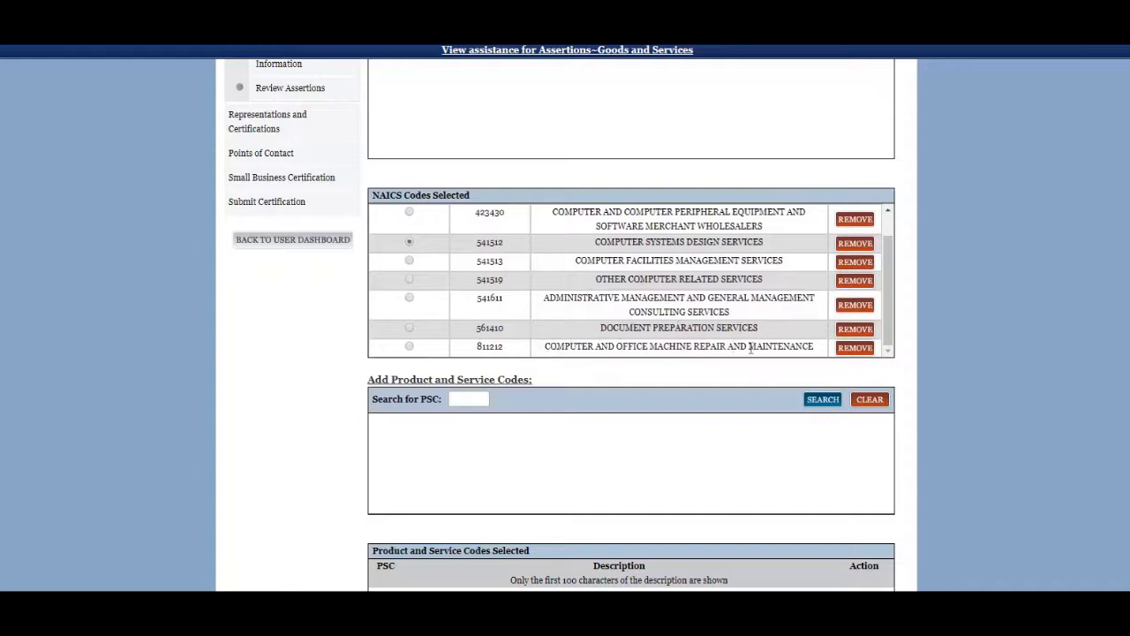
pyautogui.scroll(3, 815, 348)
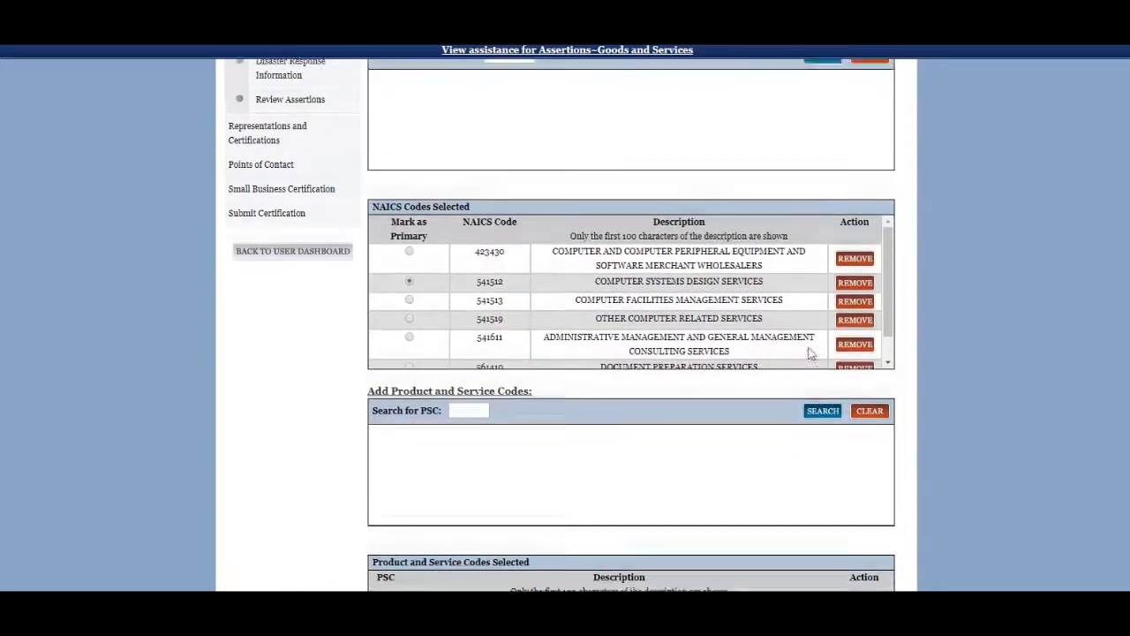
pyautogui.scroll(2, 538, 328)
pyautogui.scroll(-4, 546, 338)
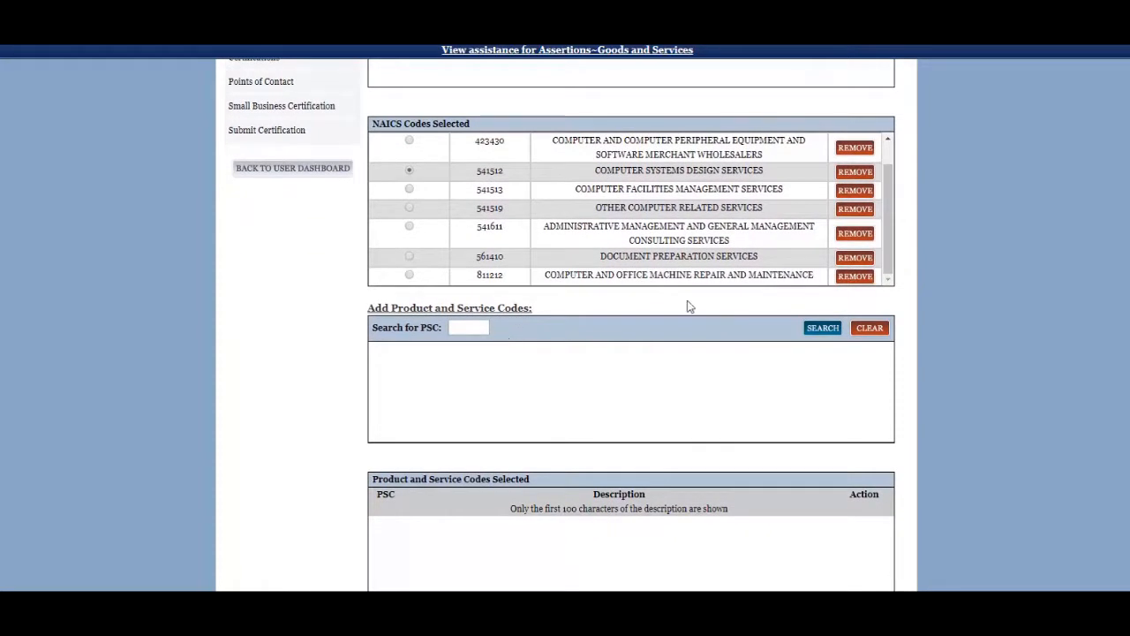
pyautogui.scroll(-3, 716, 308)
pyautogui.scroll(5, 713, 308)
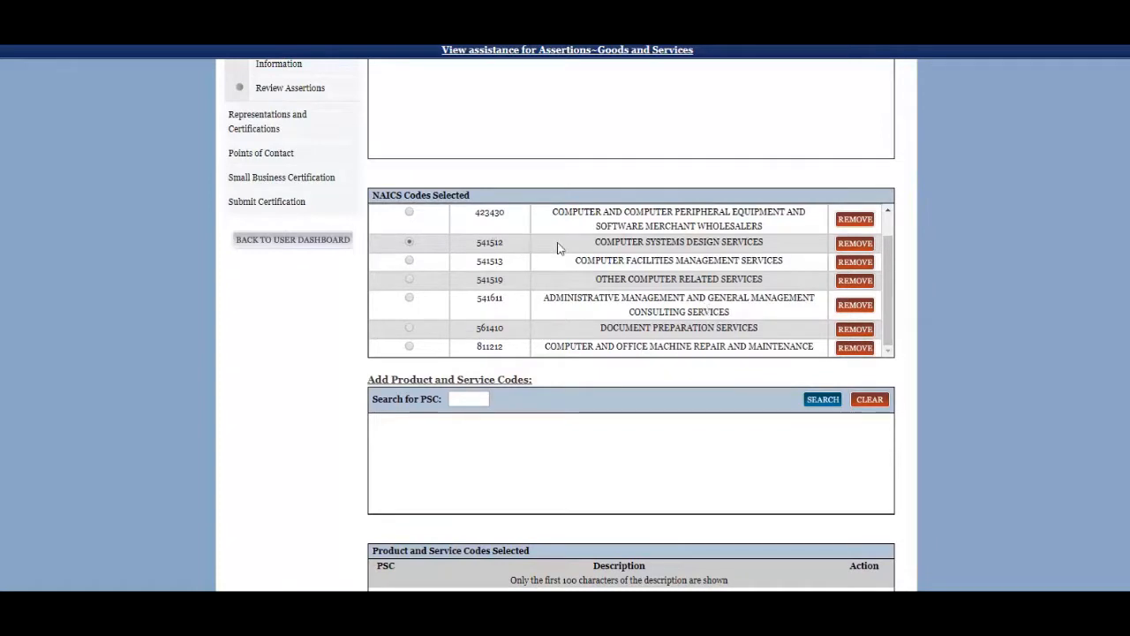
pyautogui.scroll(-1, 547, 286)
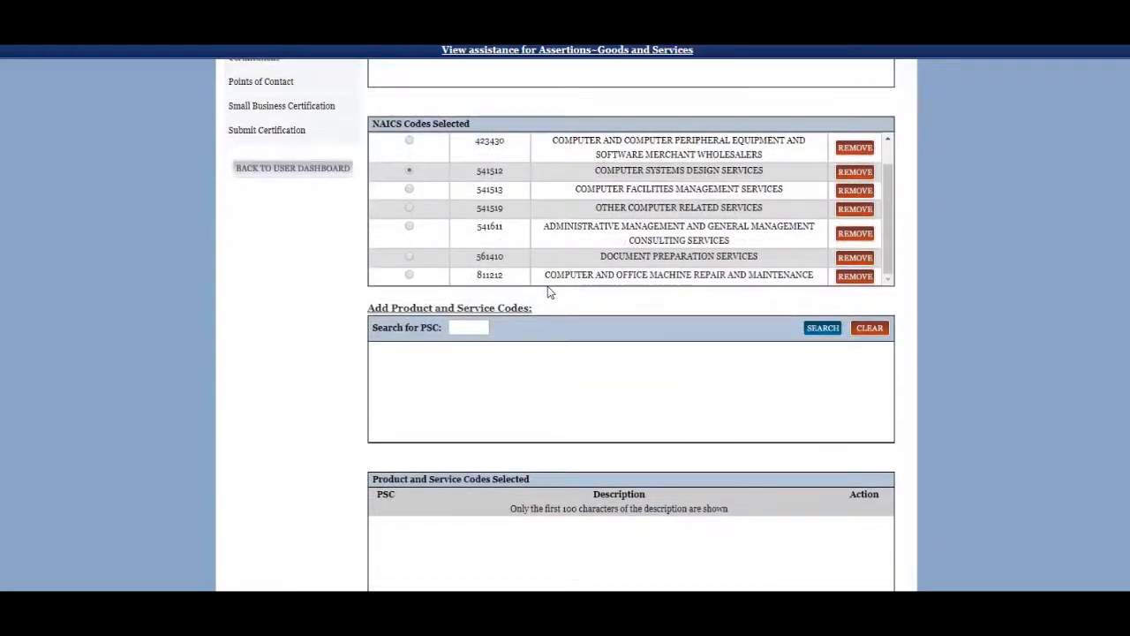
pyautogui.scroll(-1, 548, 286)
pyautogui.scroll(2, 521, 202)
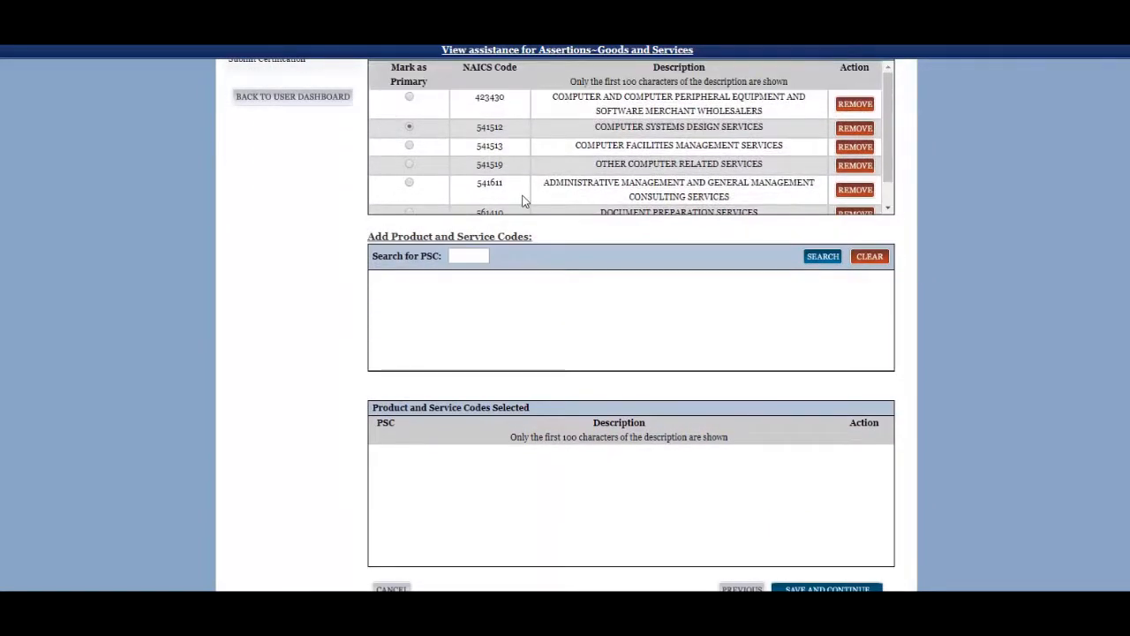
pyautogui.scroll(1, 530, 203)
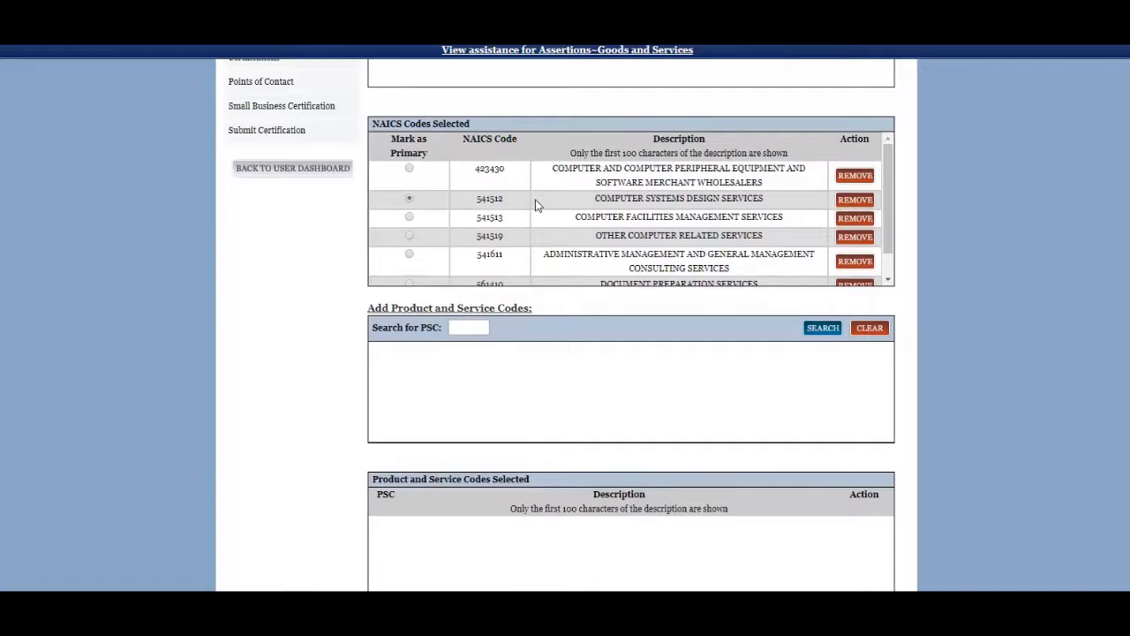
pyautogui.scroll(-5, 527, 203)
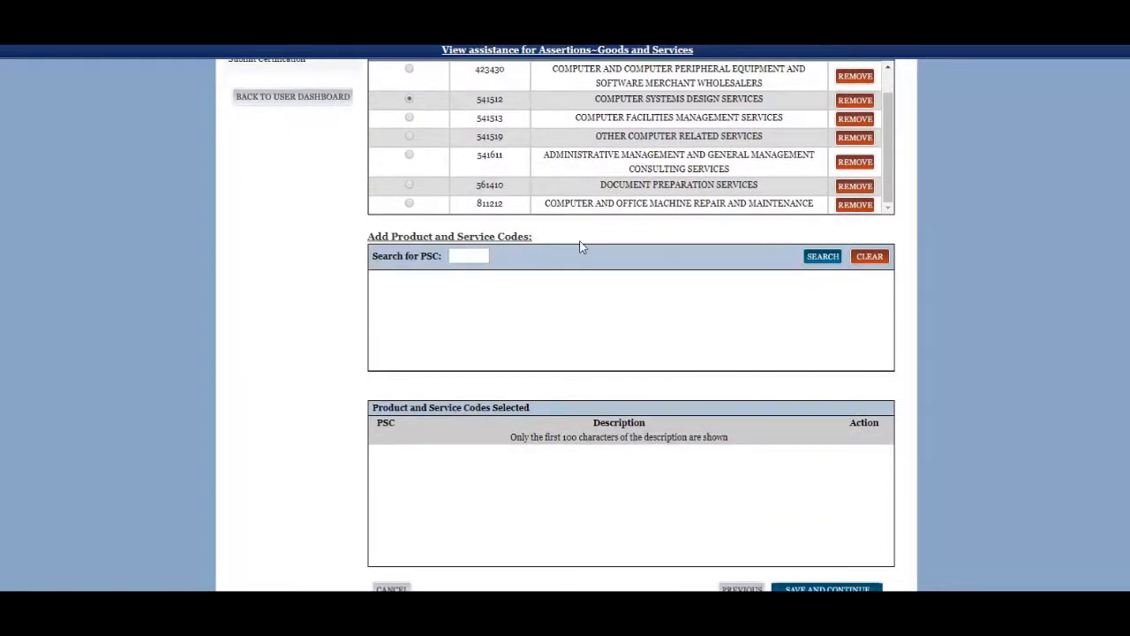
pyautogui.scroll(-3, 582, 247)
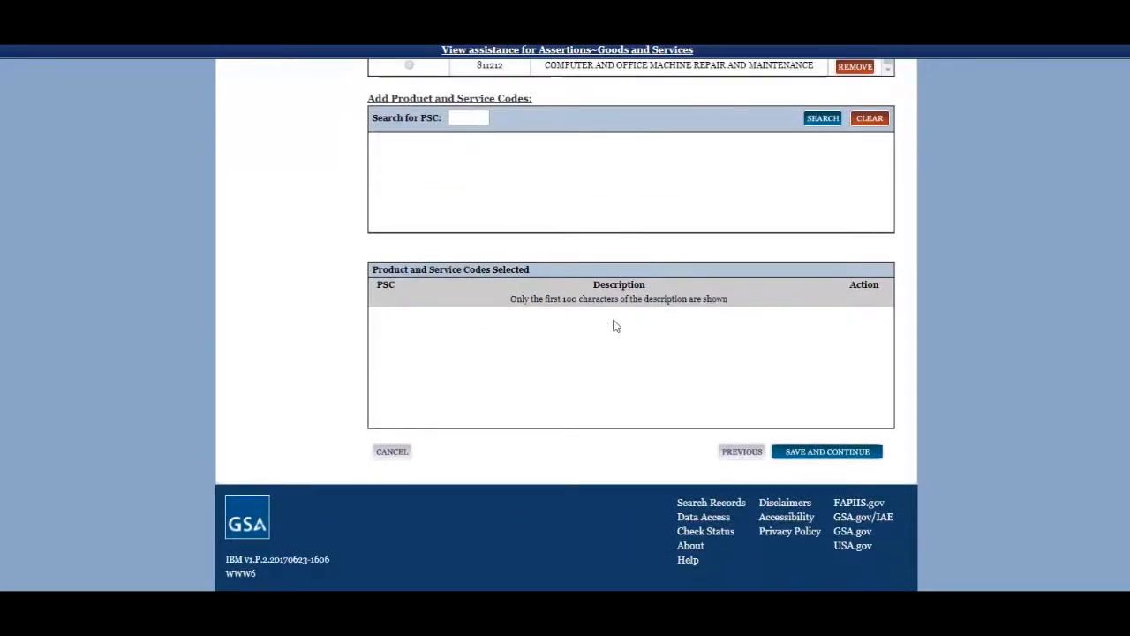
pyautogui.scroll(3, 598, 320)
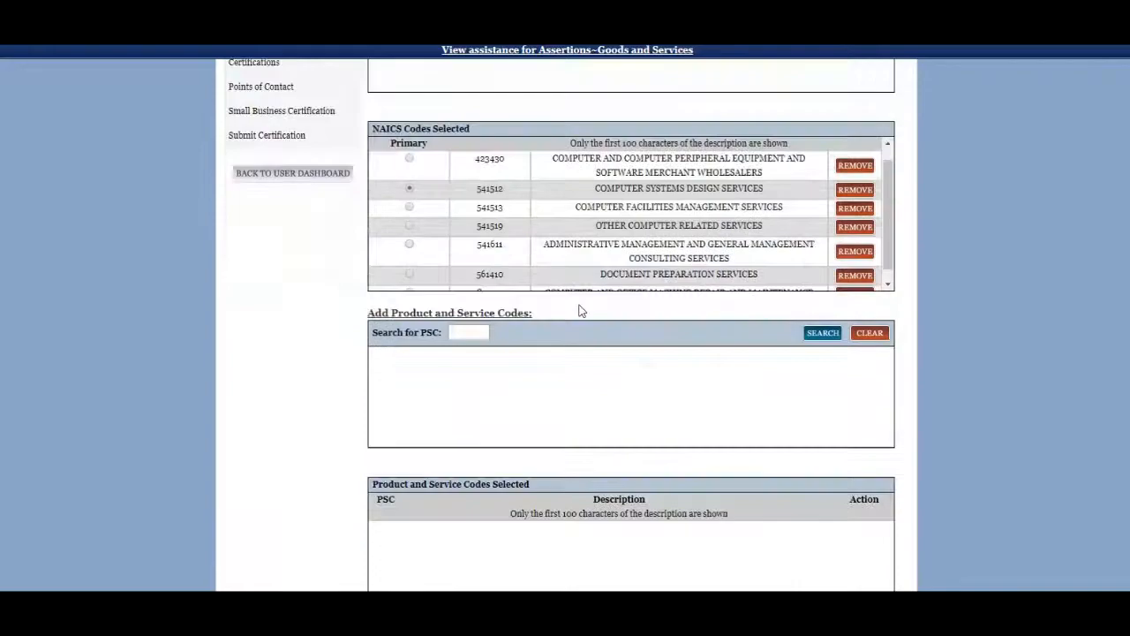
pyautogui.scroll(-3, 581, 311)
pyautogui.click(830, 455)
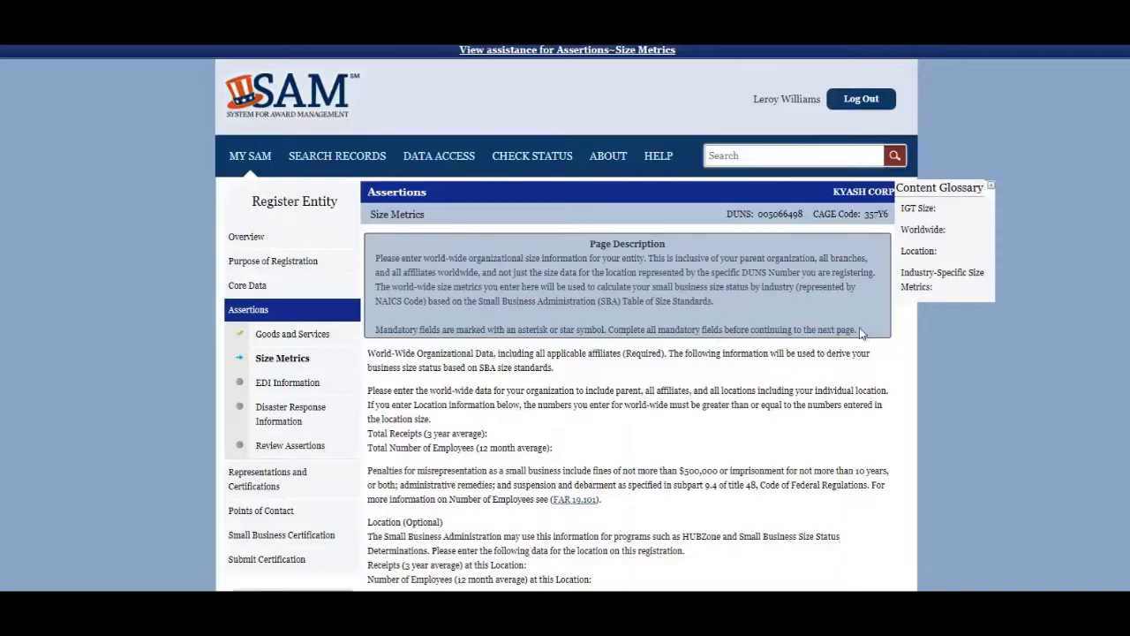
# - Fill in World Wide Total Receipts of 433 and Average Number of Employees of 1
pyautogui.scroll(-1, 861, 333)
pyautogui.scroll(-2, 751, 352)
pyautogui.scroll(-2, 731, 353)
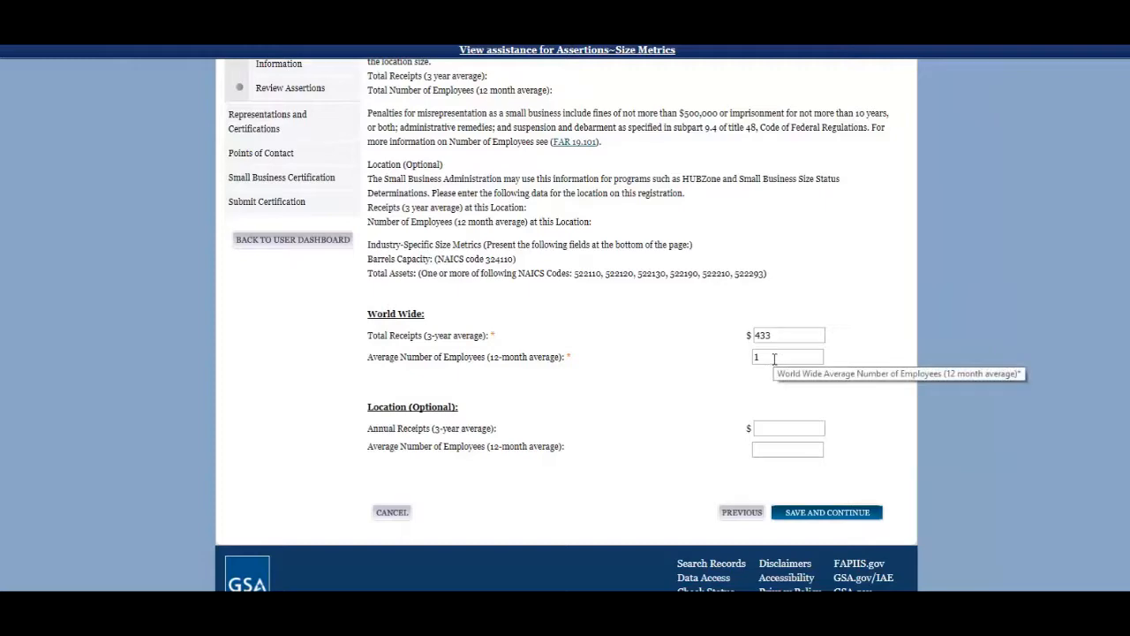
pyautogui.scroll(-1, 768, 358)
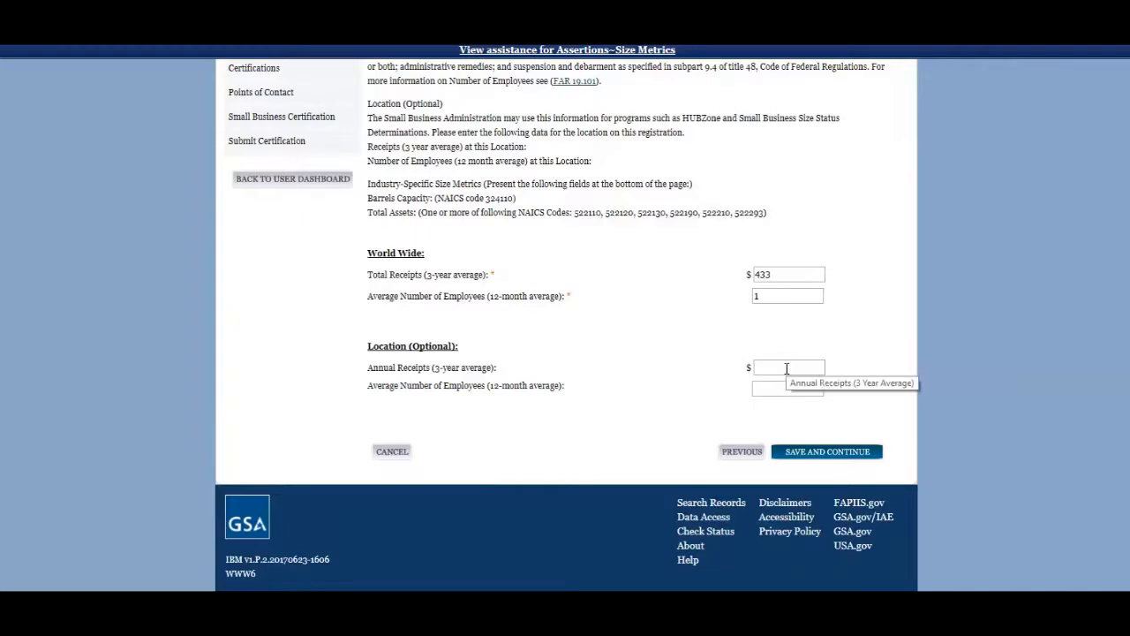
pyautogui.scroll(1, 681, 348)
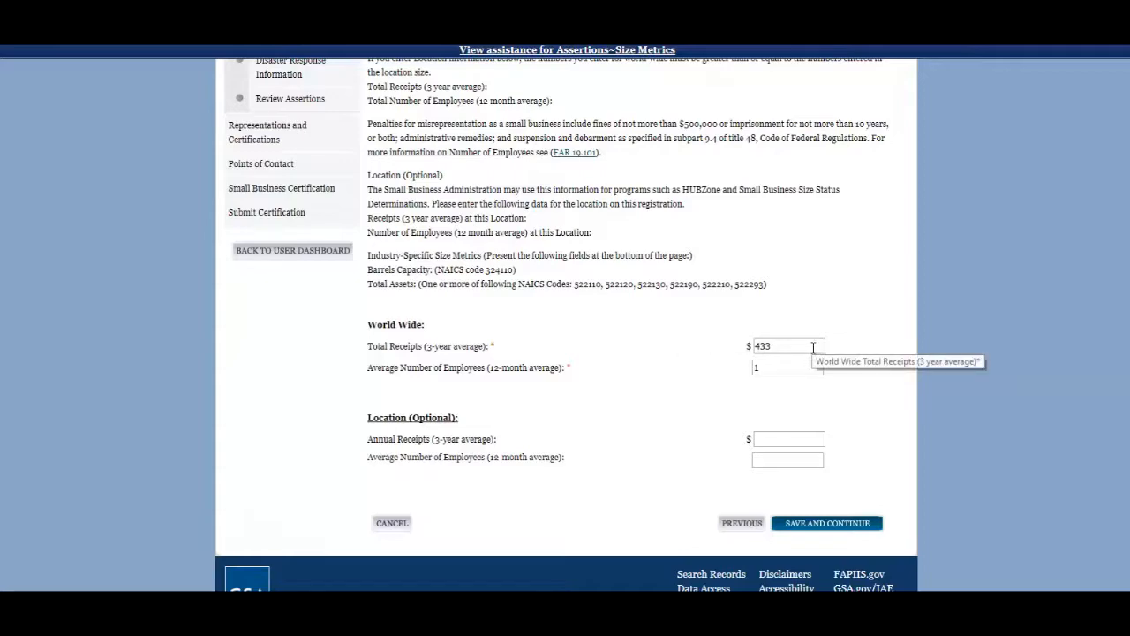
pyautogui.scroll(-2, 799, 442)
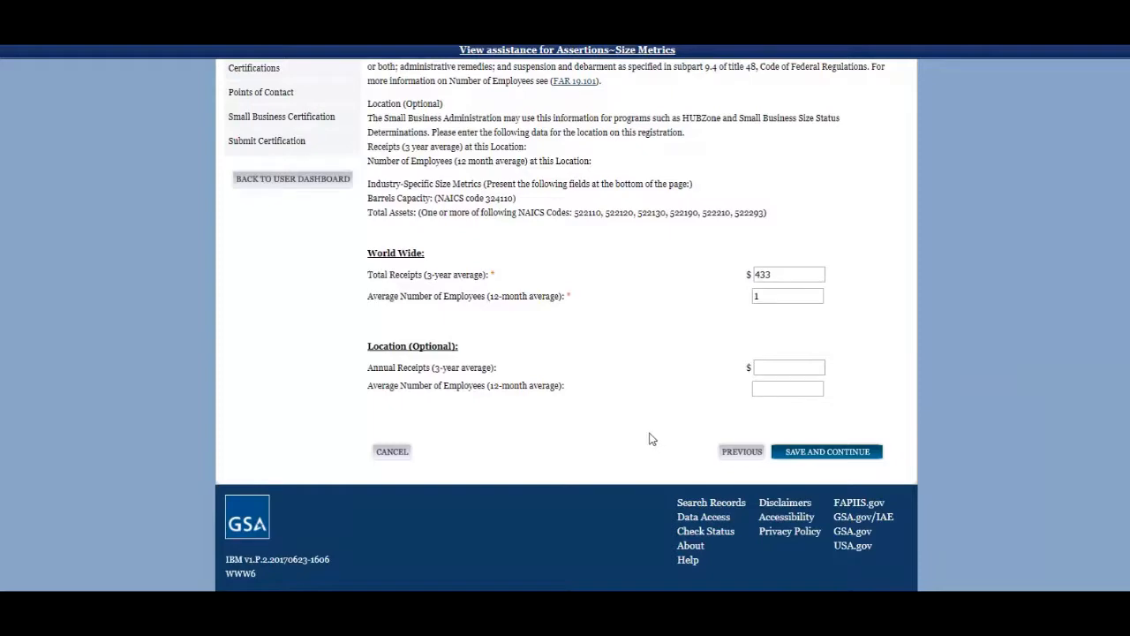
pyautogui.scroll(2, 649, 434)
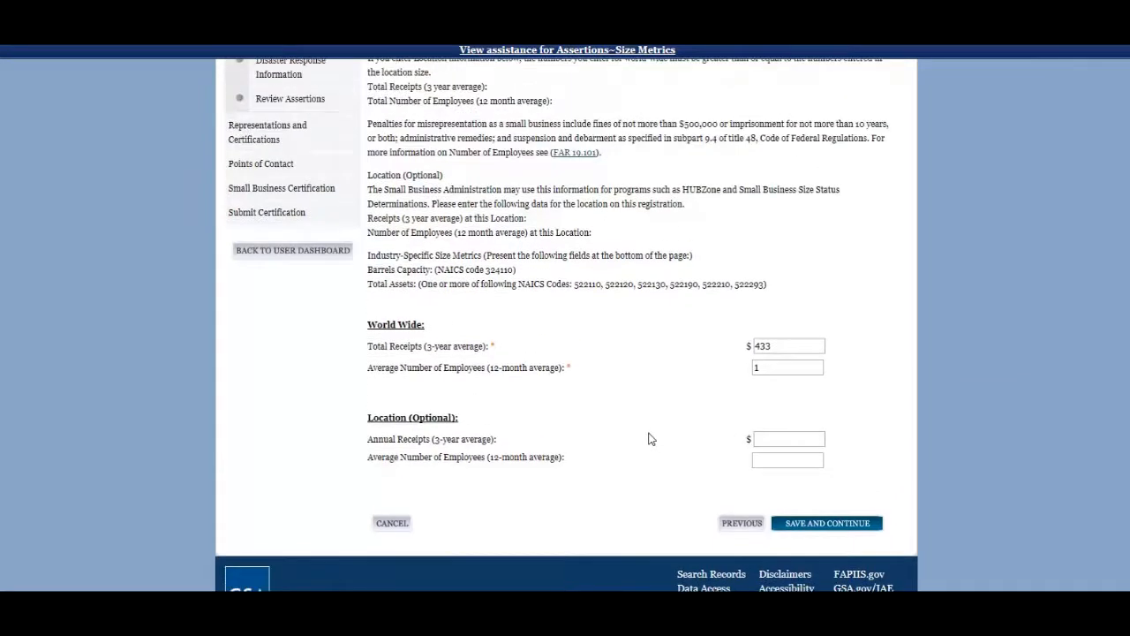
pyautogui.scroll(-2, 646, 442)
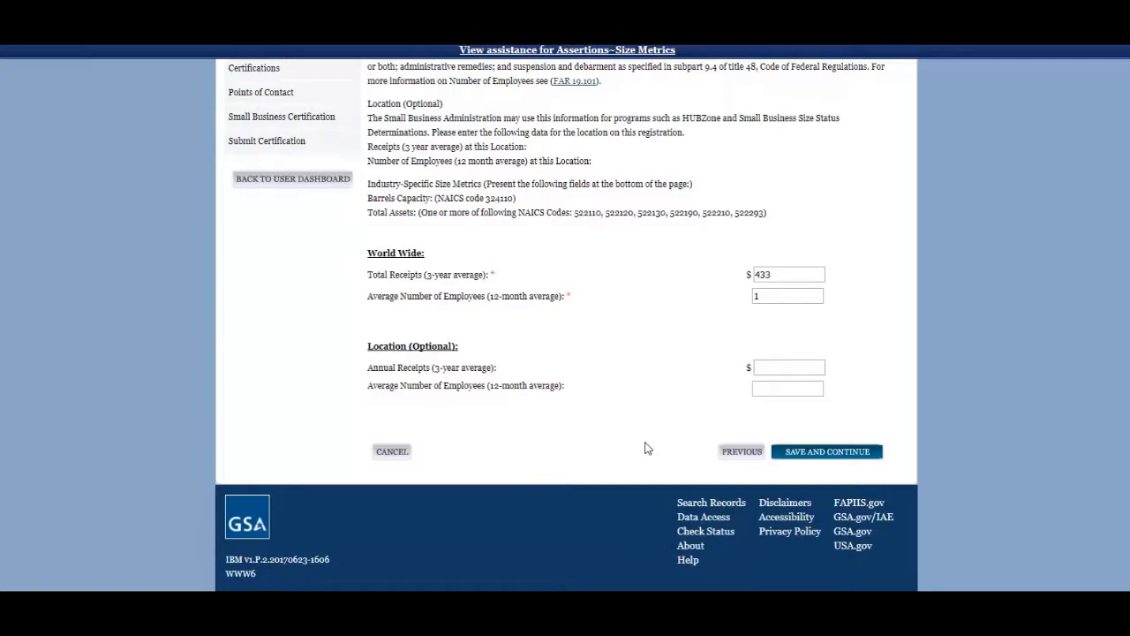
pyautogui.scroll(2, 620, 362)
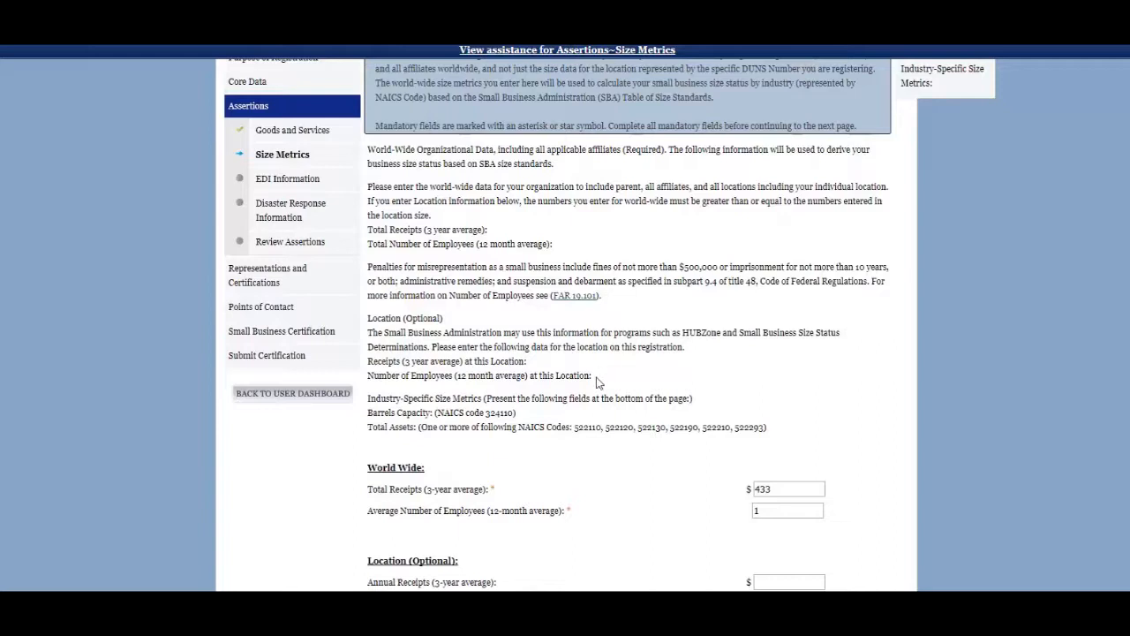
pyautogui.scroll(-3, 600, 375)
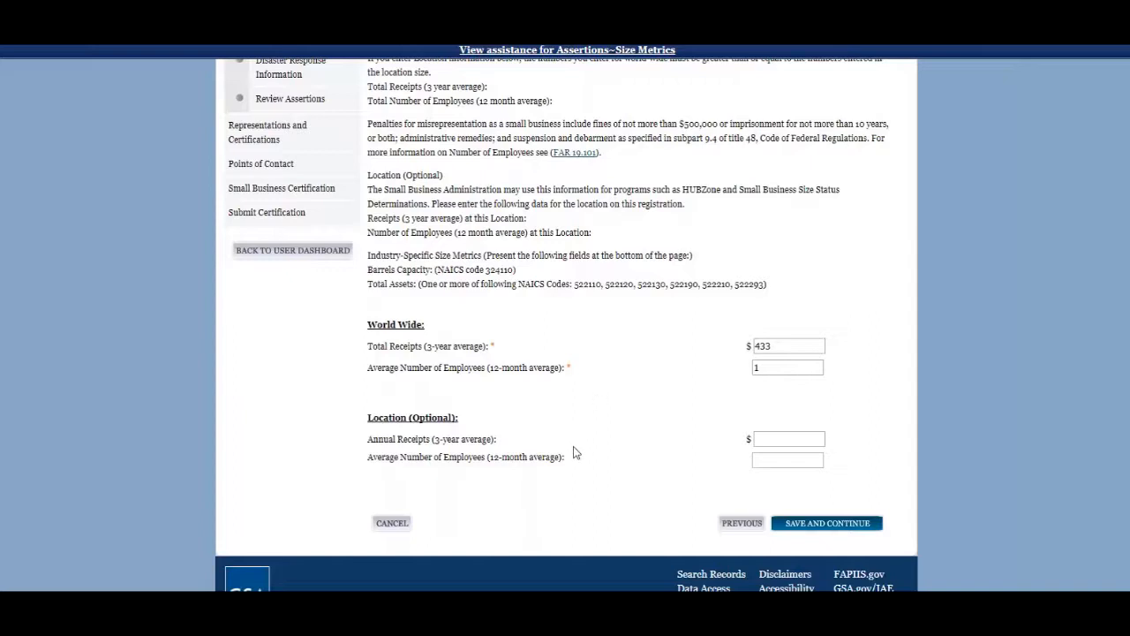
# - Save the size metrics and leave 'Do you wish to enter EDI Information' at No
pyautogui.click(823, 524)
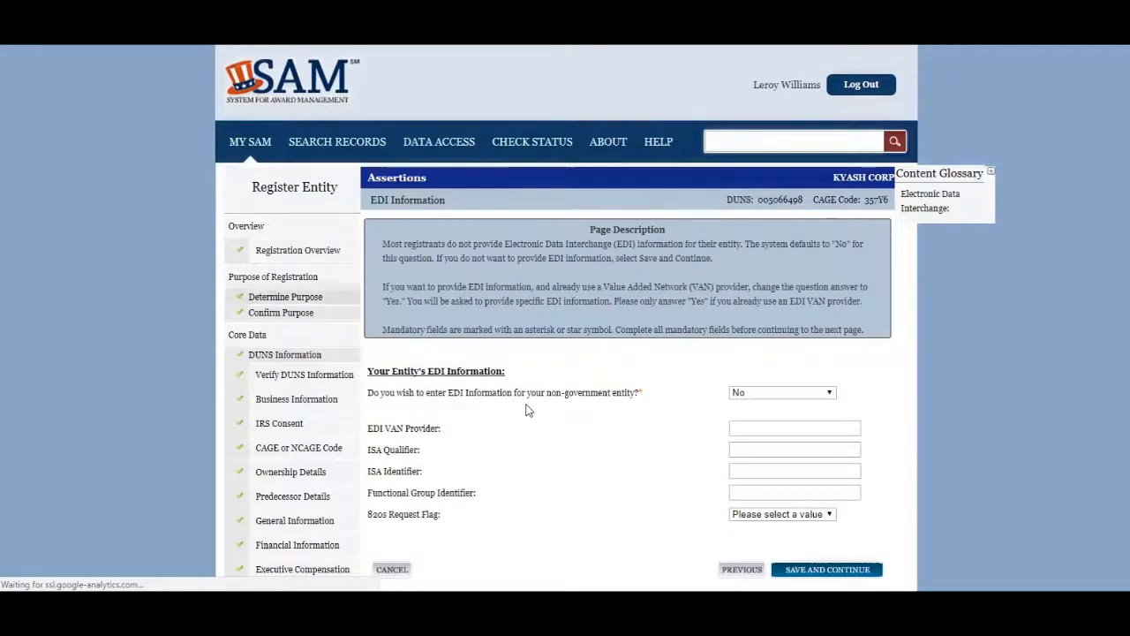
pyautogui.scroll(-3, 526, 409)
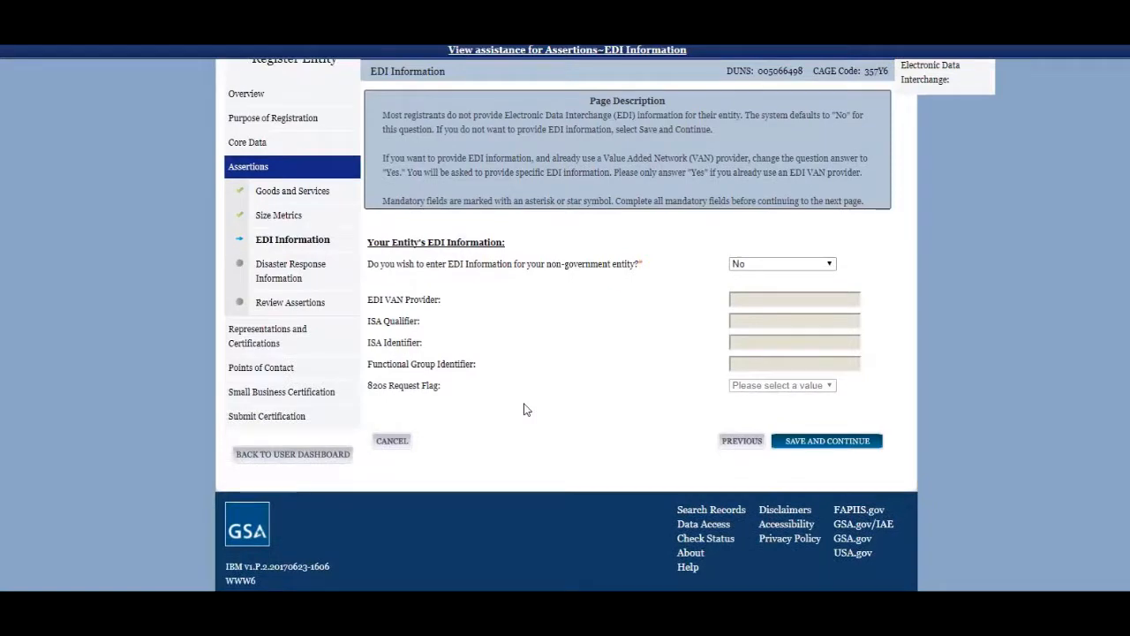
pyautogui.scroll(2, 524, 410)
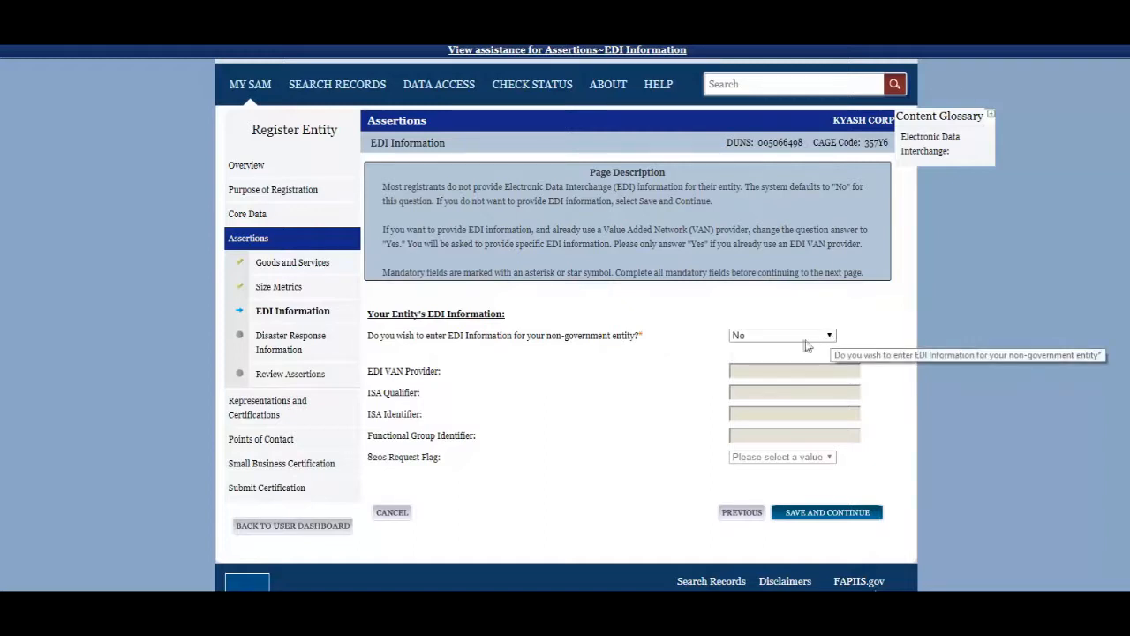
pyautogui.scroll(-2, 636, 379)
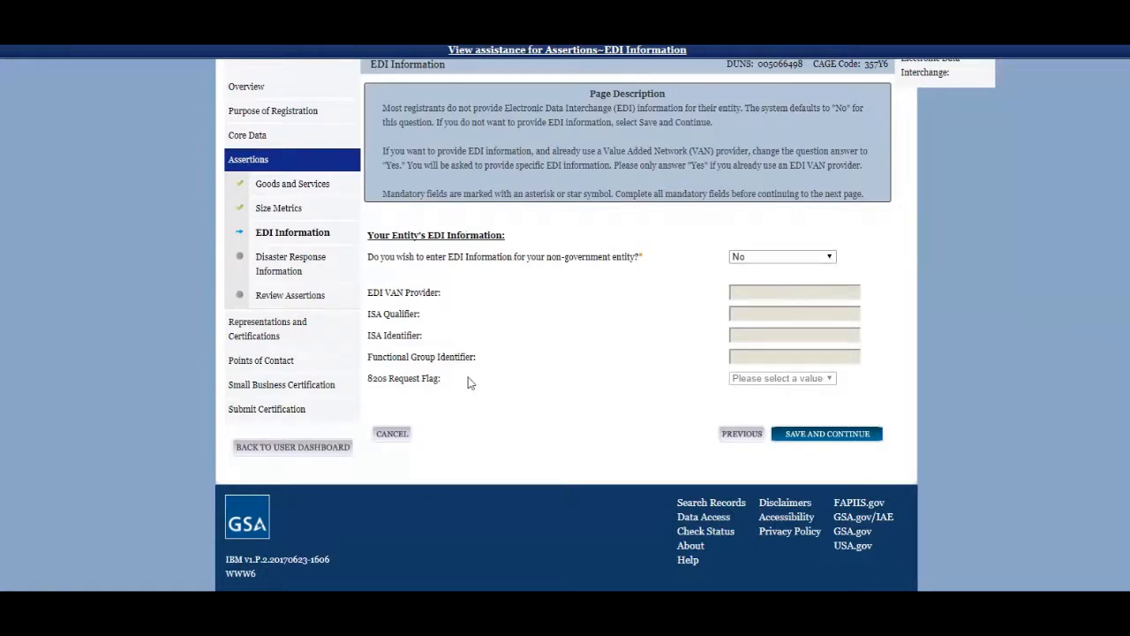
# - Save the EDI answer, then save Disaster Response Information with the registry answer No
pyautogui.click(828, 435)
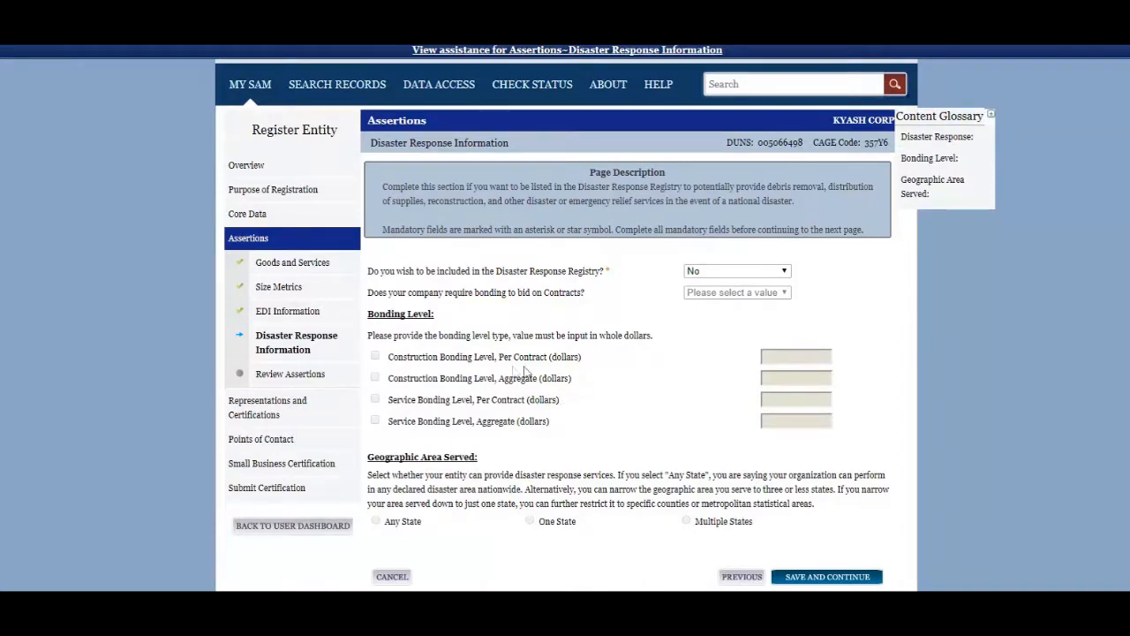
pyautogui.scroll(-3, 568, 388)
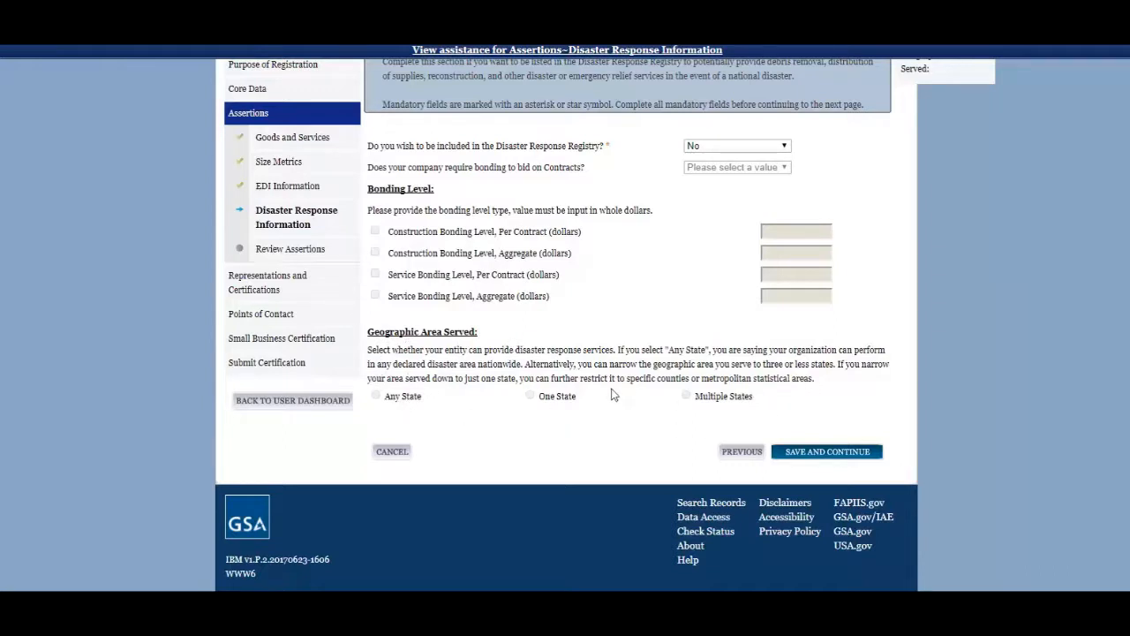
pyautogui.click(838, 455)
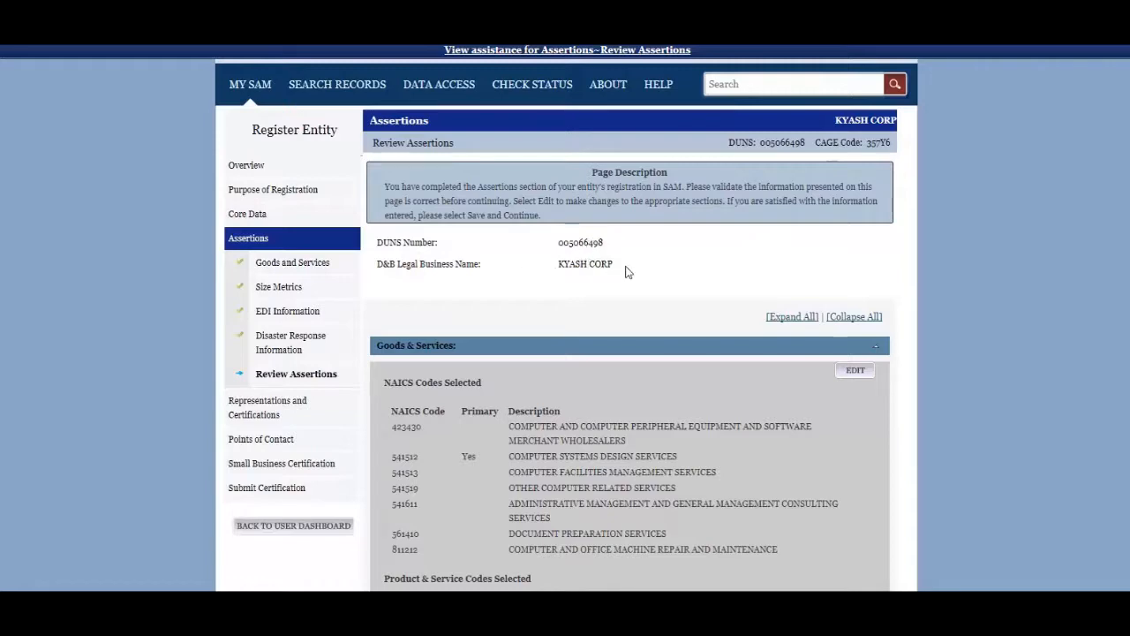
# - Check Review Assertions: NAICS codes, $433 receipts, 1 employee, and No for EDI and disaster response
pyautogui.scroll(-5, 627, 269)
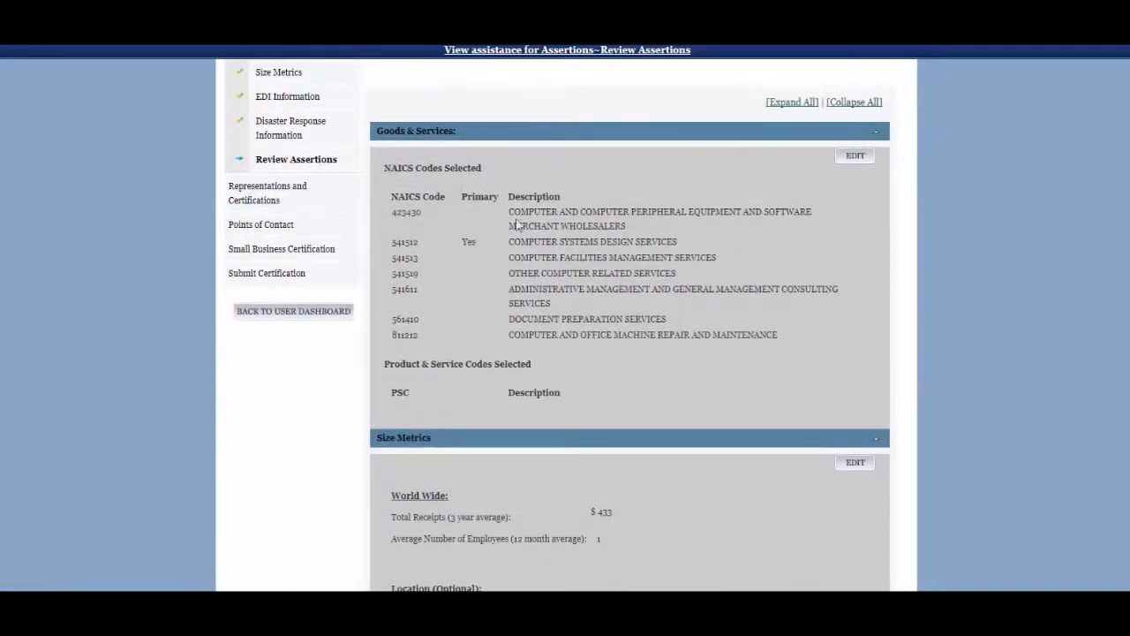
pyautogui.scroll(-5, 560, 373)
pyautogui.scroll(-3, 578, 300)
pyautogui.scroll(-2, 577, 361)
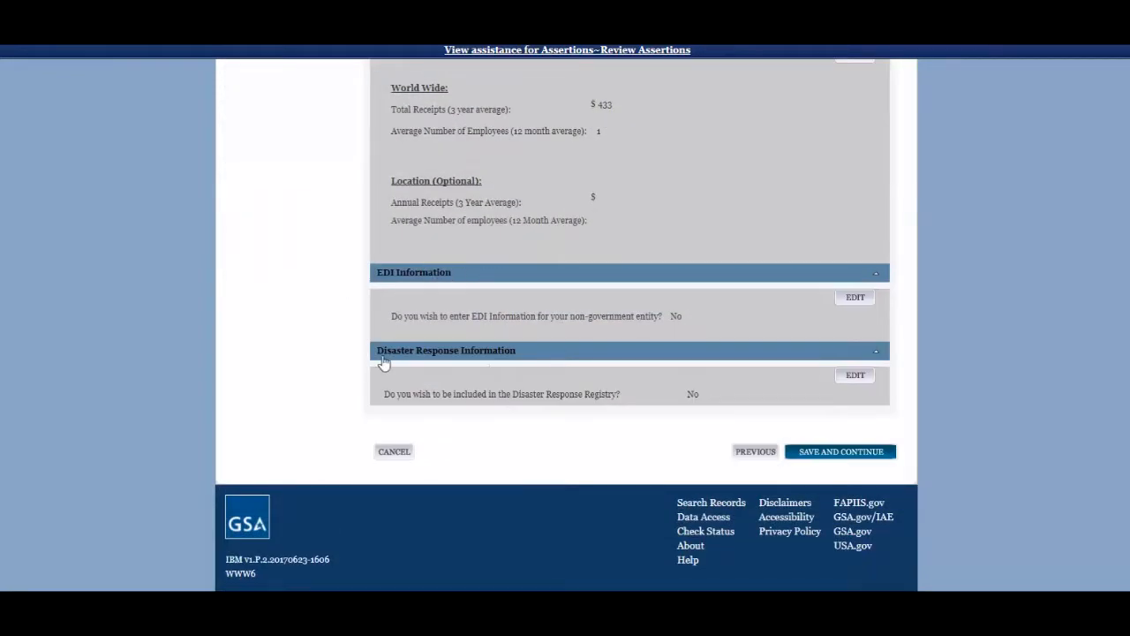
pyautogui.scroll(5, 500, 428)
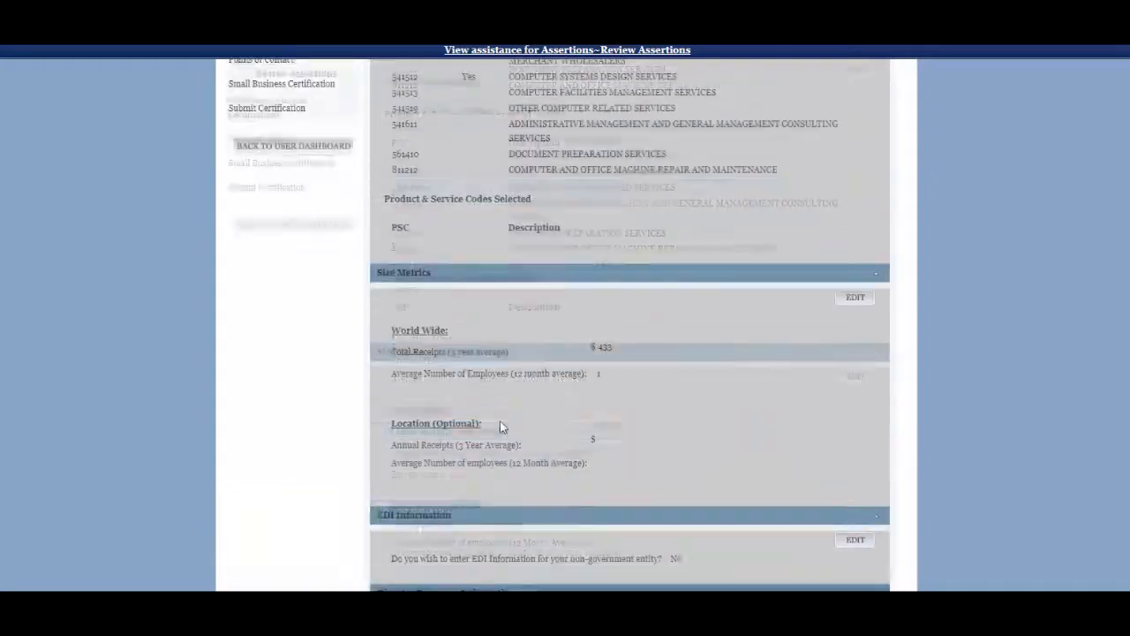
pyautogui.scroll(5, 500, 427)
pyautogui.scroll(-10, 503, 417)
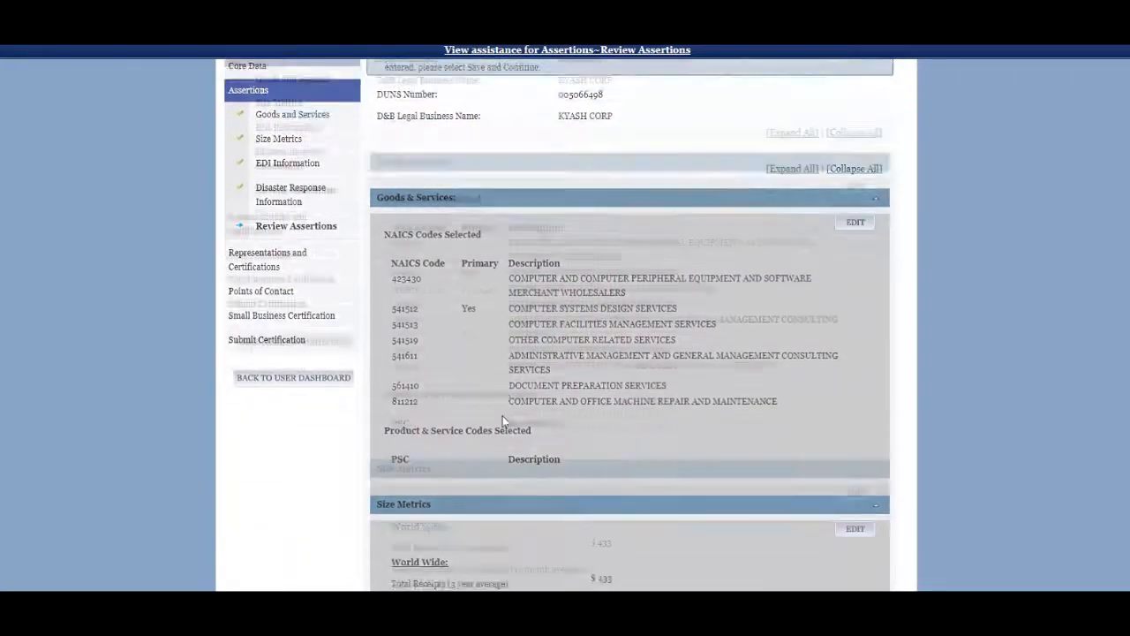
# - Confirm the assertions, then answer question 4: the vendor will provide information with specific offers
pyautogui.click(854, 453)
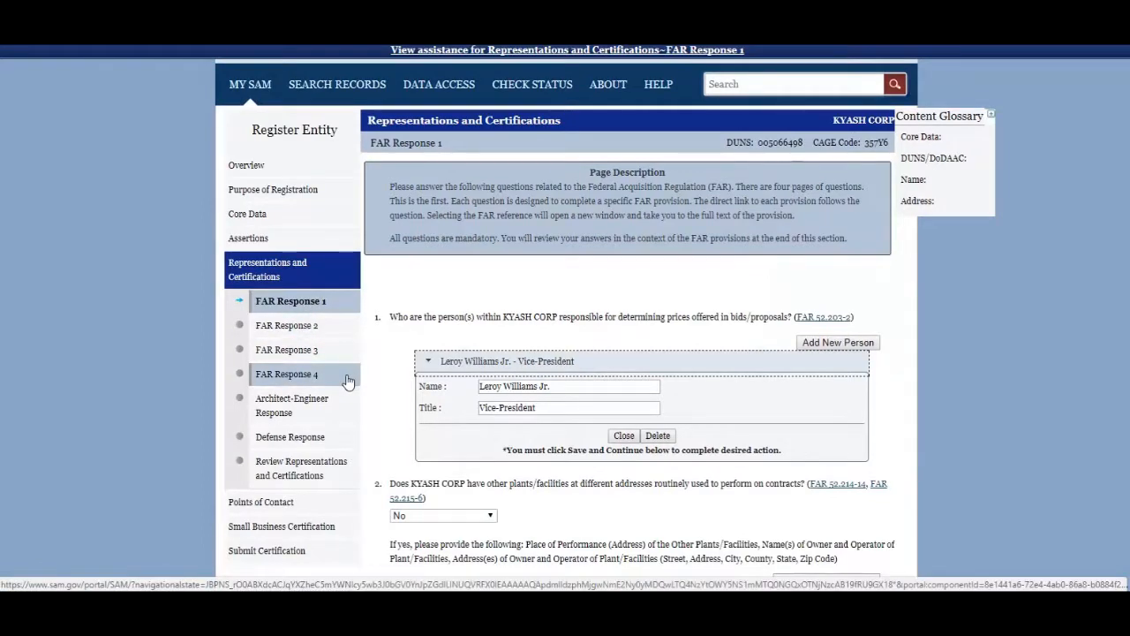
pyautogui.scroll(-1, 349, 381)
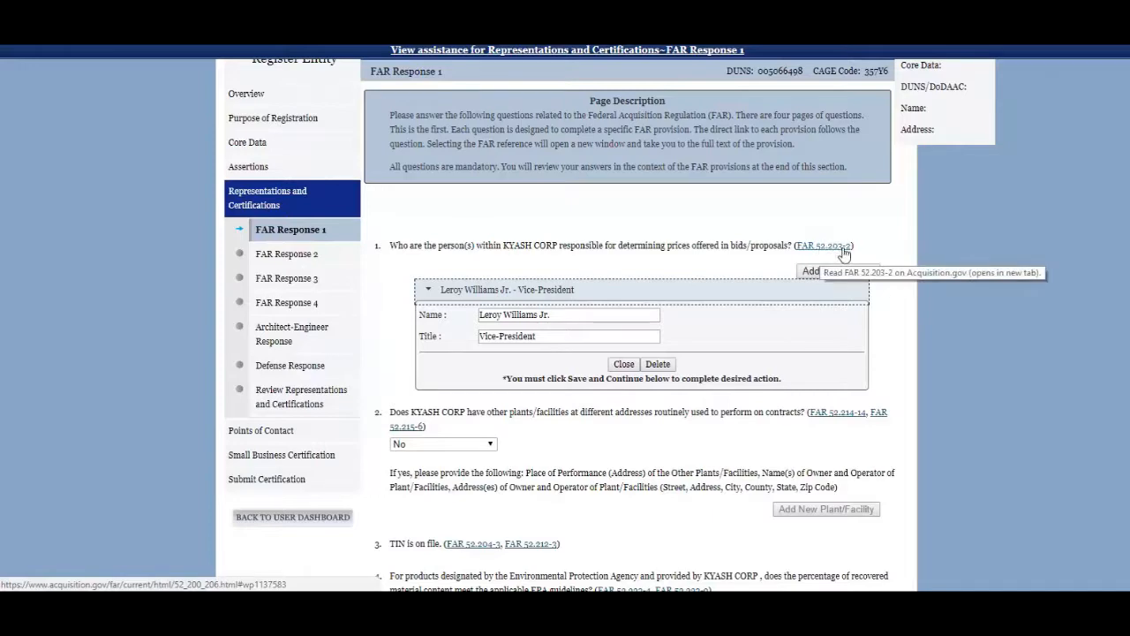
pyautogui.scroll(-2, 707, 256)
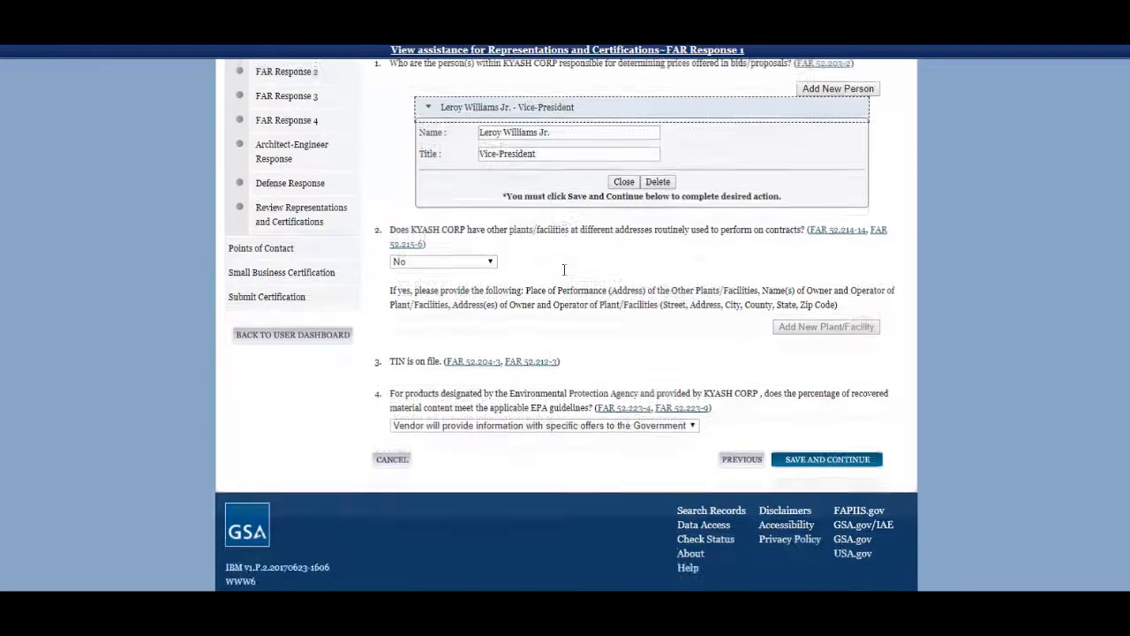
pyautogui.scroll(-1, 559, 269)
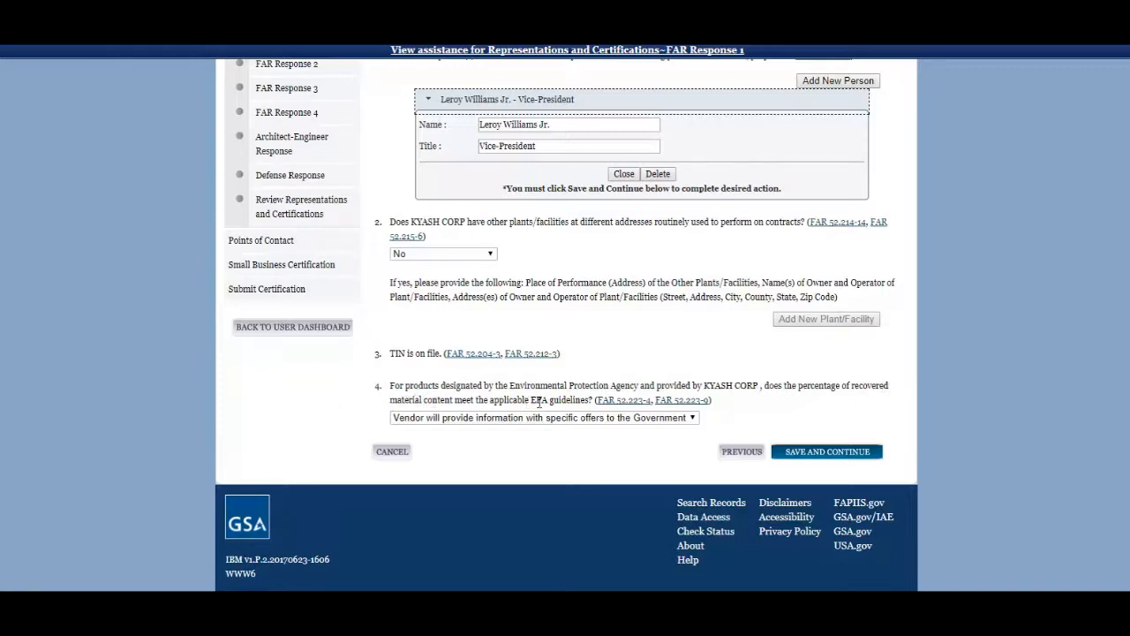
pyautogui.click(692, 421)
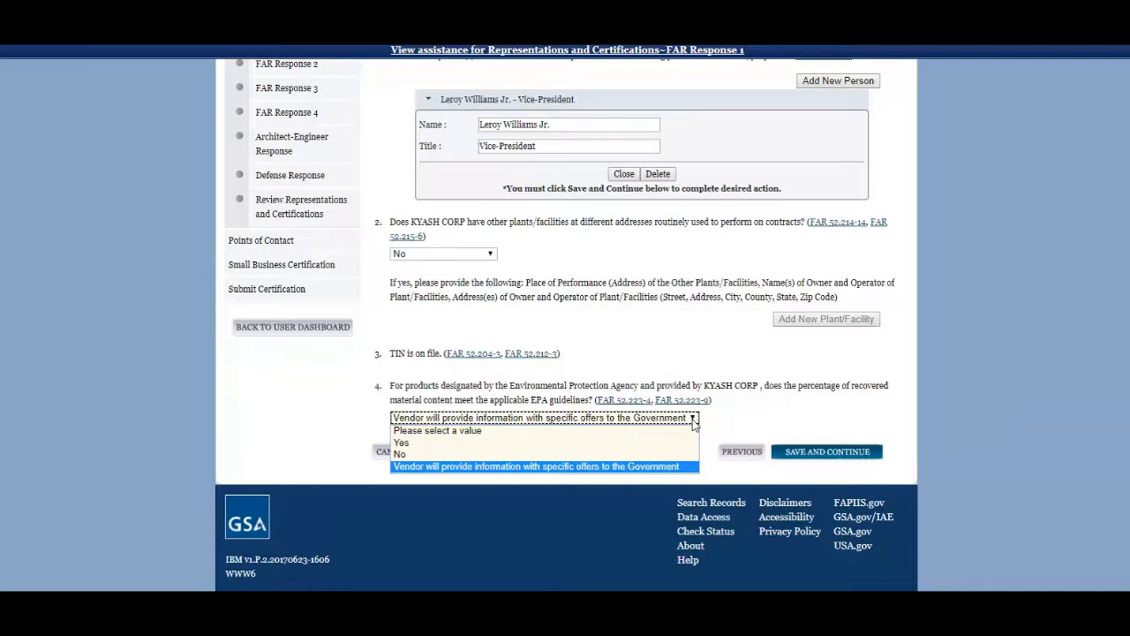
pyautogui.click(638, 469)
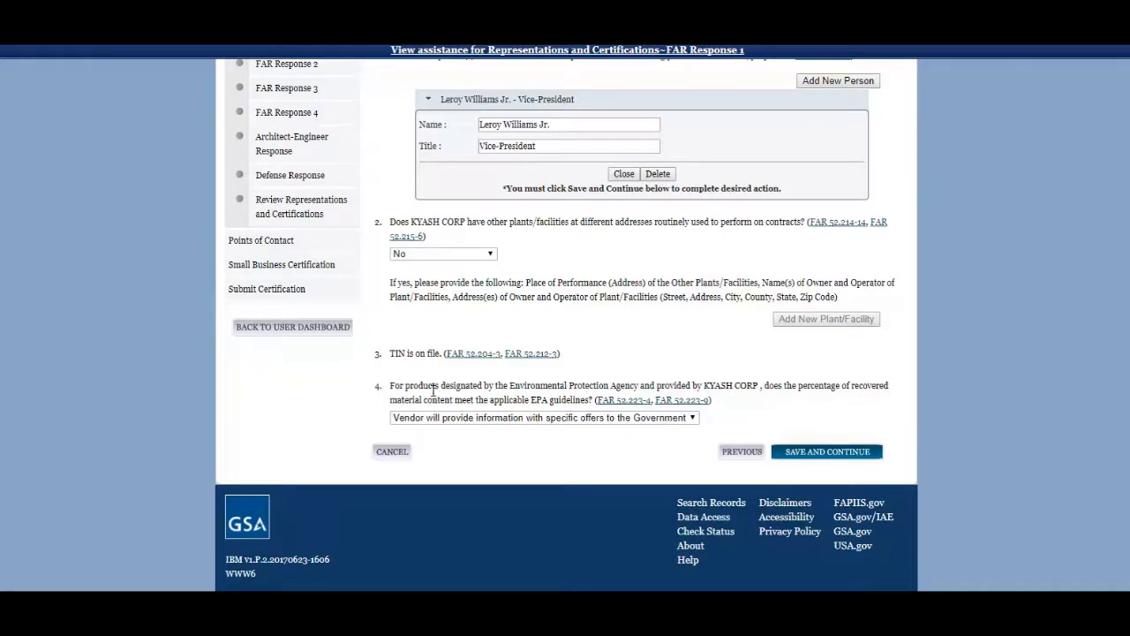
# - Save the FAR Response 1 answers and scroll through the FAR Response 2 questions
pyautogui.click(824, 453)
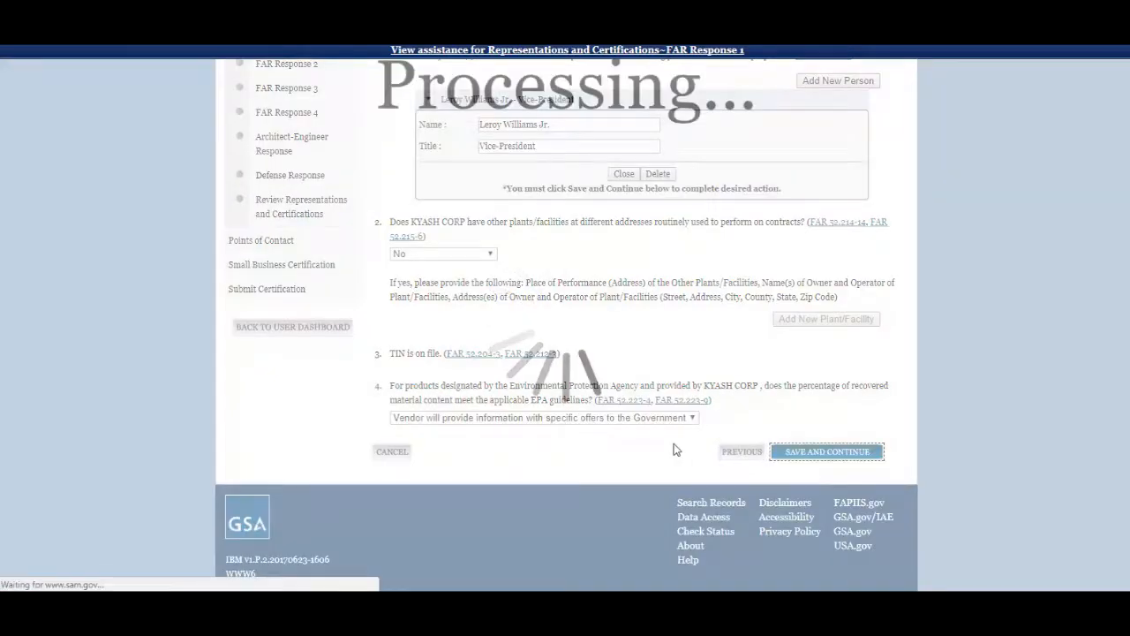
pyautogui.scroll(-1, 677, 449)
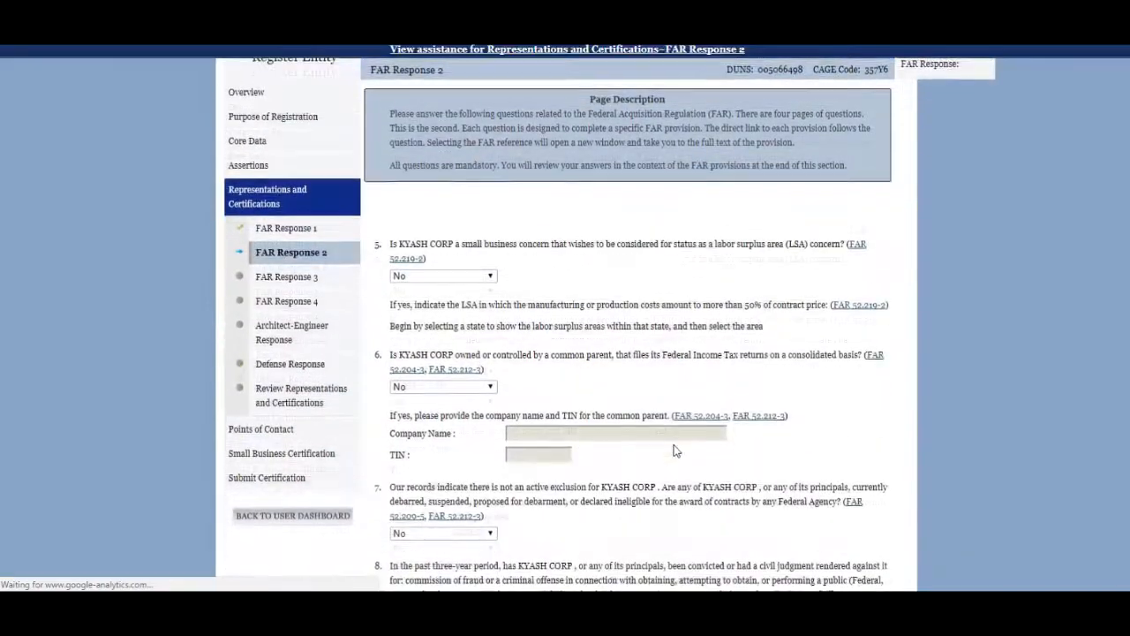
pyautogui.scroll(-1, 677, 447)
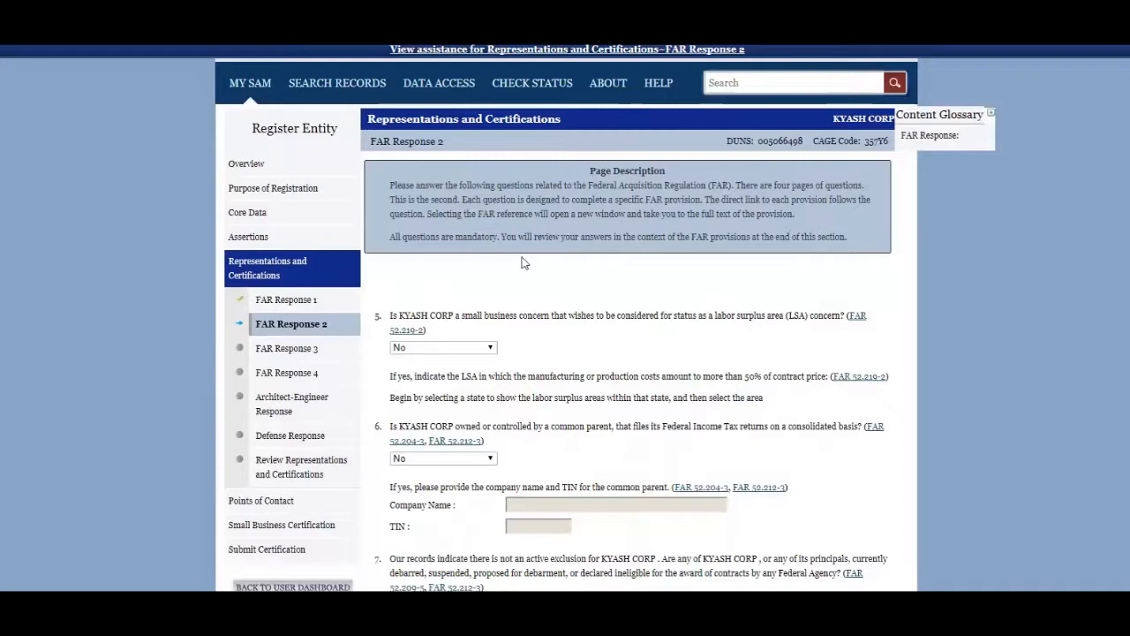
pyautogui.scroll(-1, 524, 263)
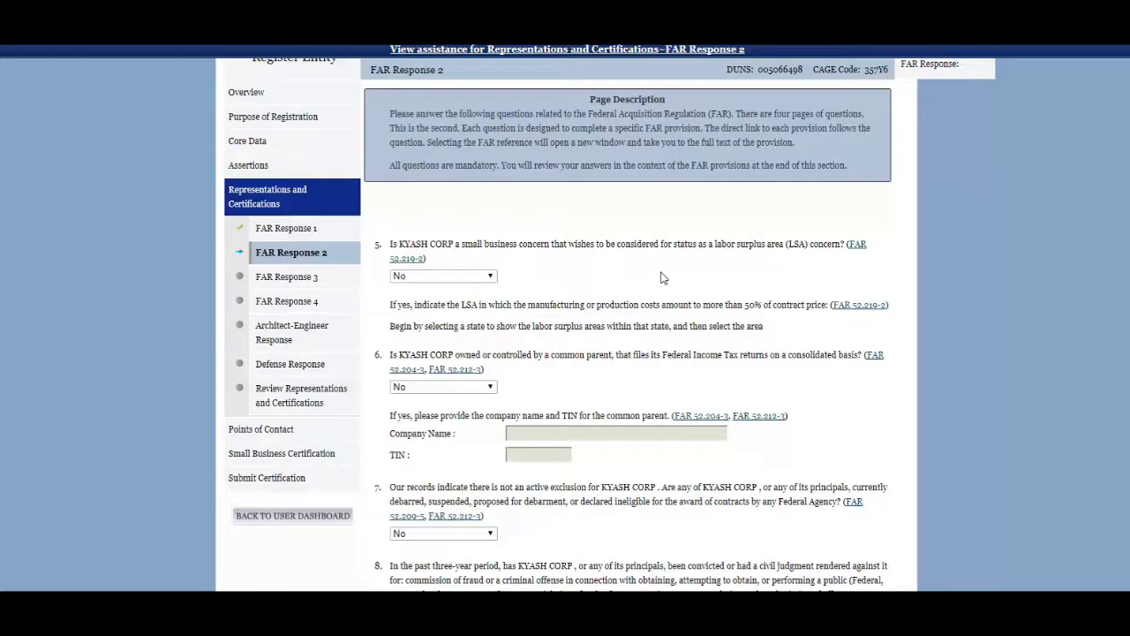
pyautogui.scroll(-1, 592, 284)
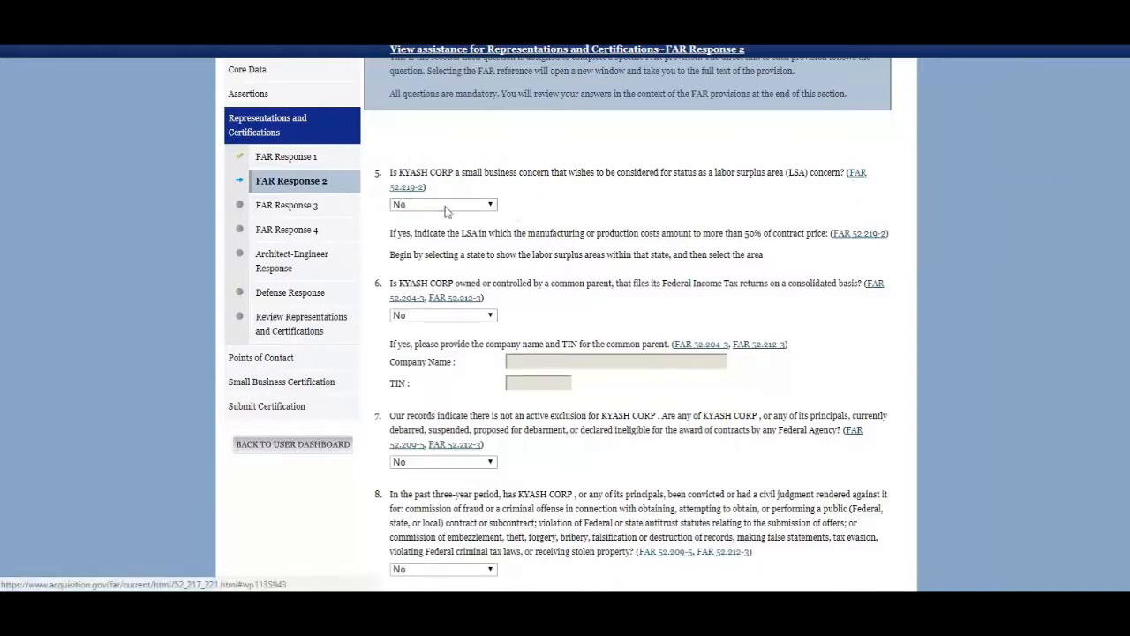
pyautogui.scroll(-2, 464, 198)
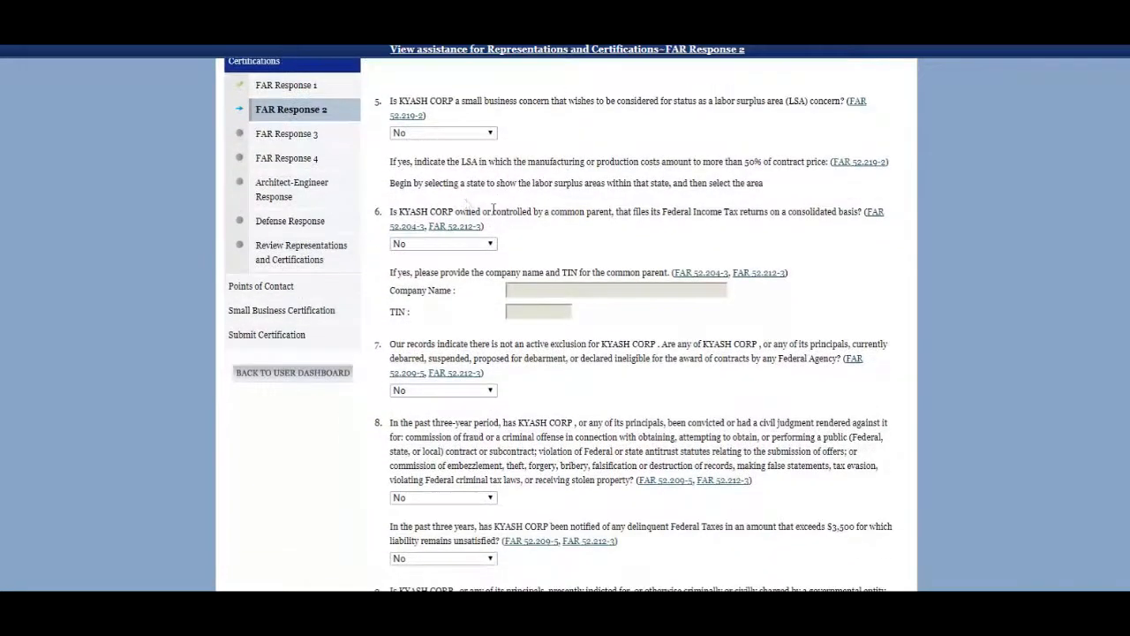
pyautogui.scroll(-3, 463, 198)
pyautogui.scroll(1, 451, 150)
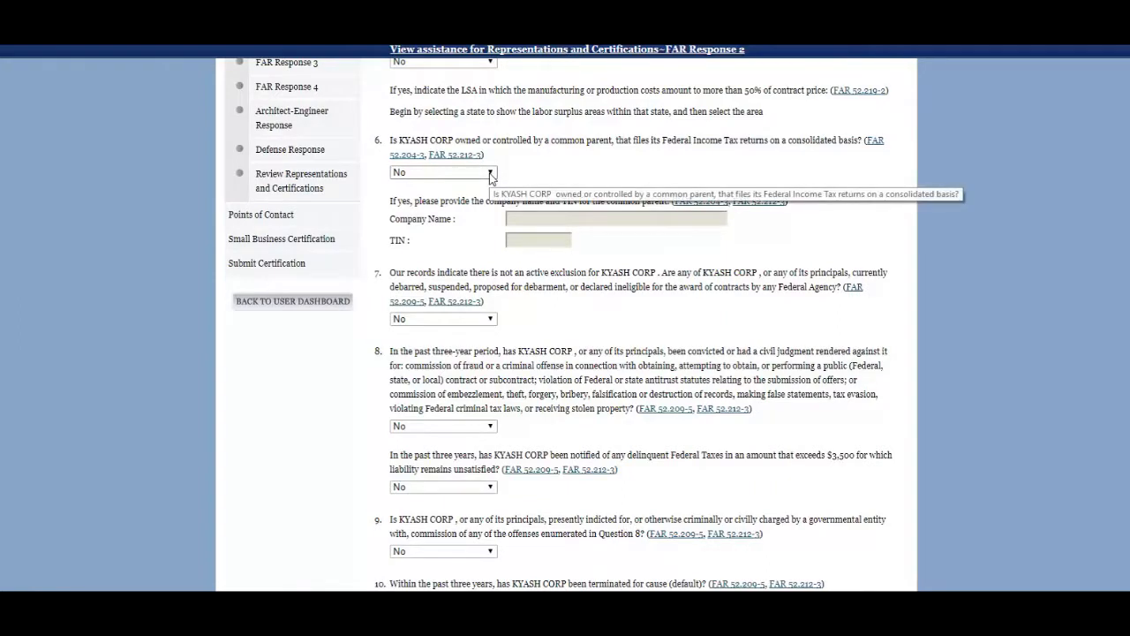
pyautogui.click(492, 177)
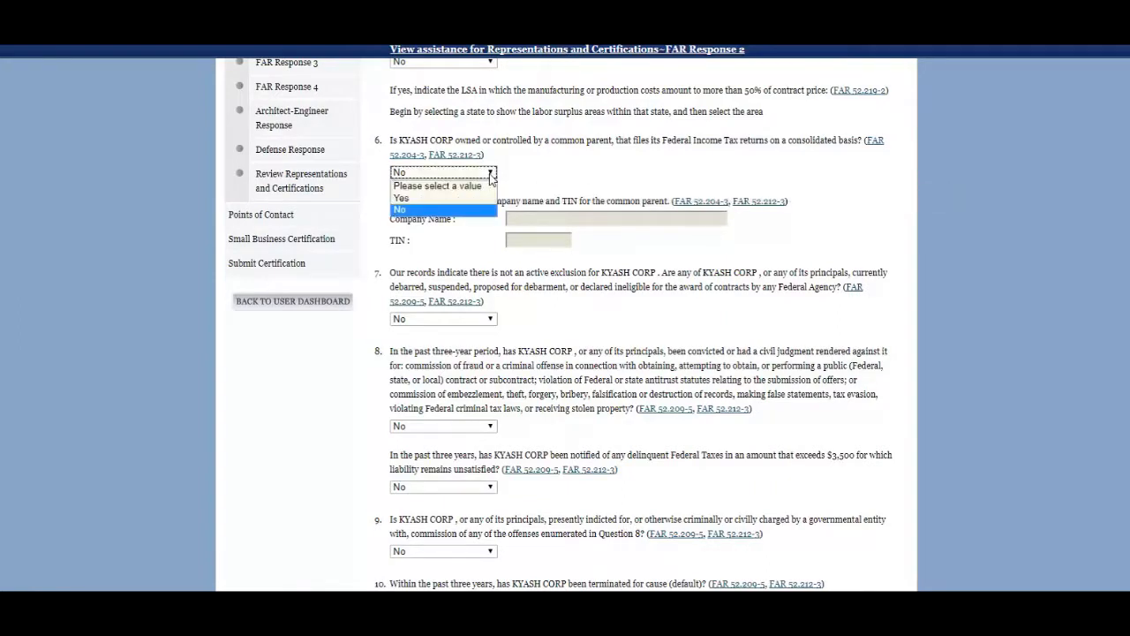
pyautogui.click(492, 176)
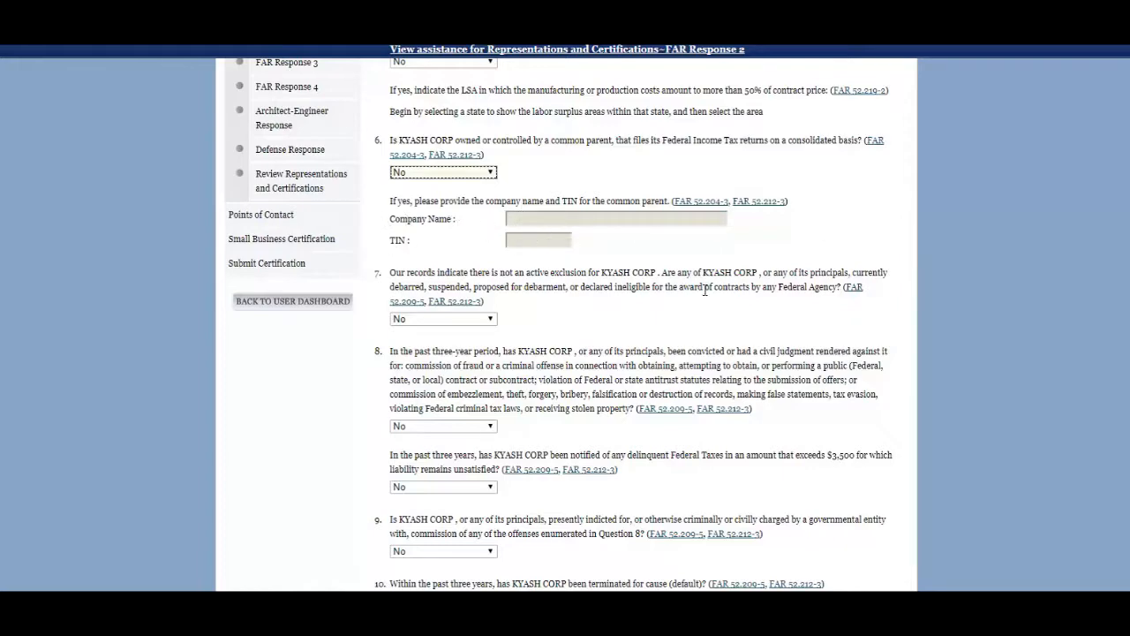
pyautogui.scroll(-1, 490, 264)
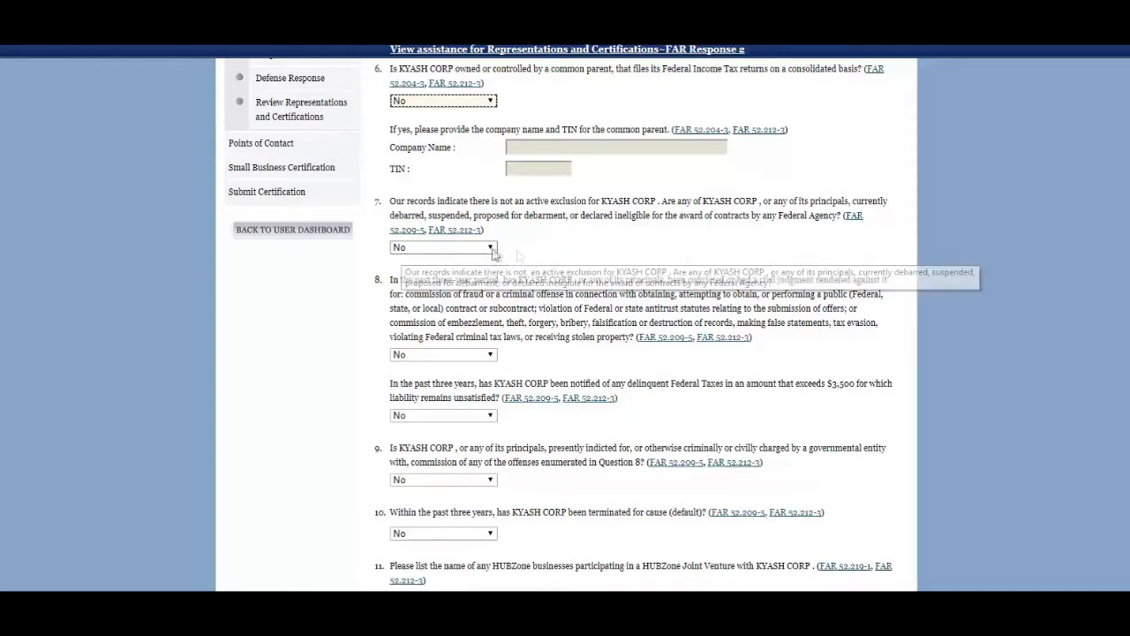
pyautogui.scroll(-3, 496, 254)
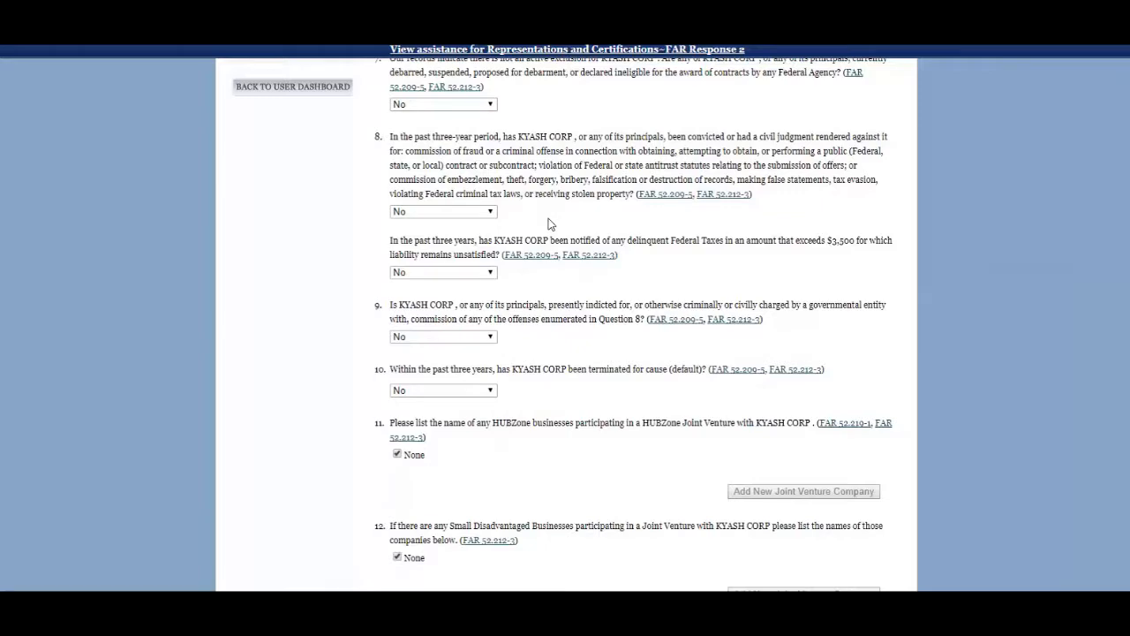
pyautogui.scroll(-1, 548, 225)
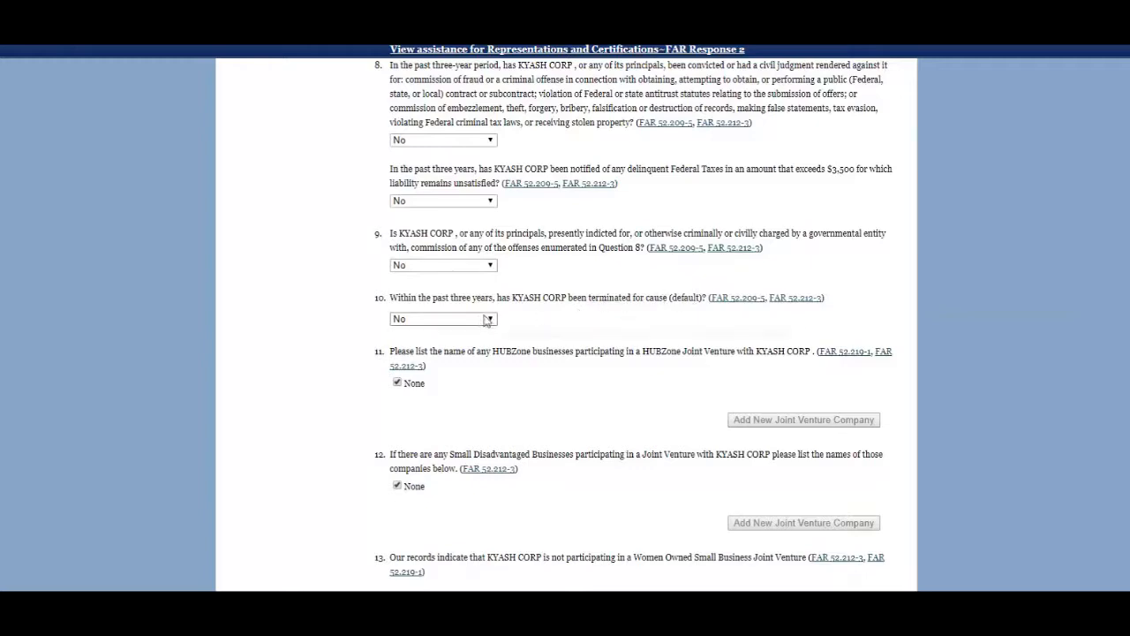
pyautogui.scroll(-3, 491, 321)
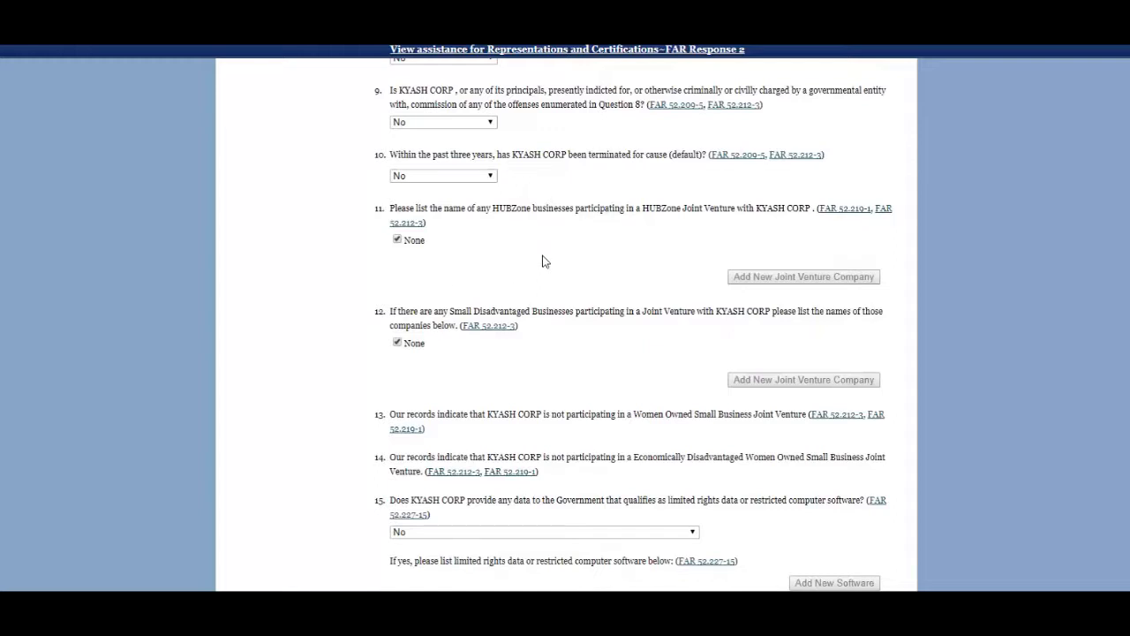
pyautogui.scroll(-2, 548, 261)
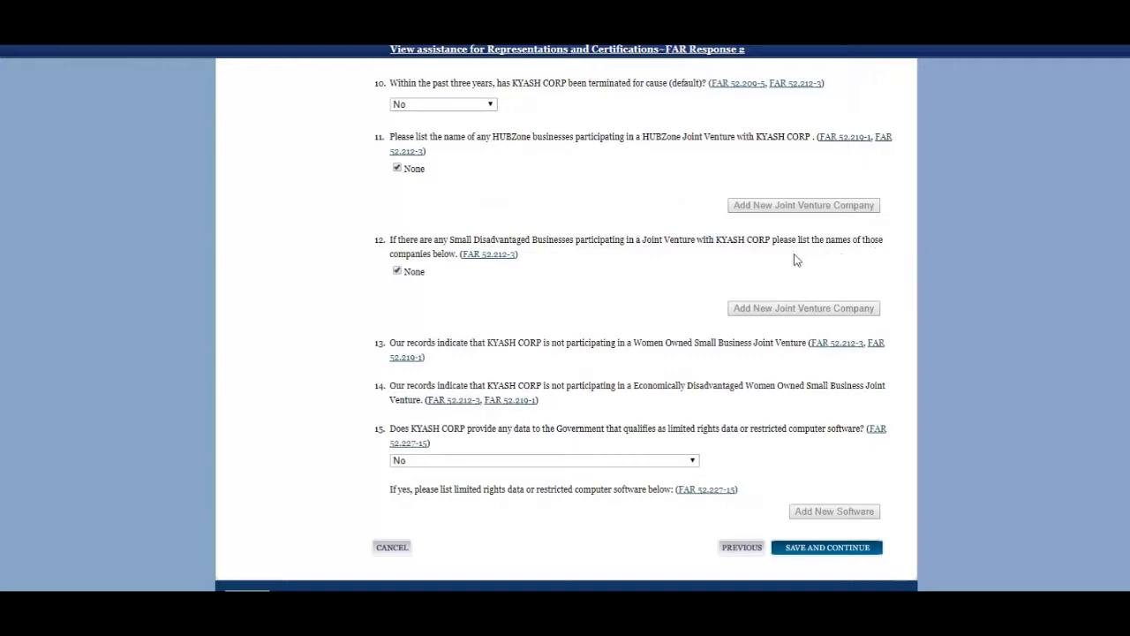
pyautogui.scroll(-2, 396, 274)
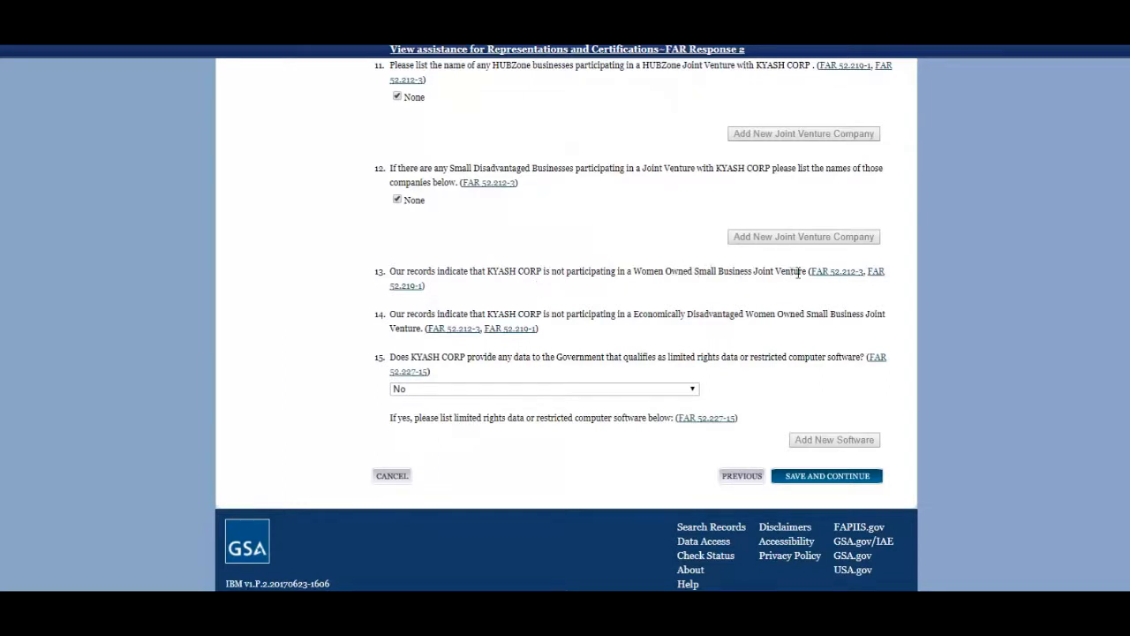
pyautogui.scroll(-1, 799, 274)
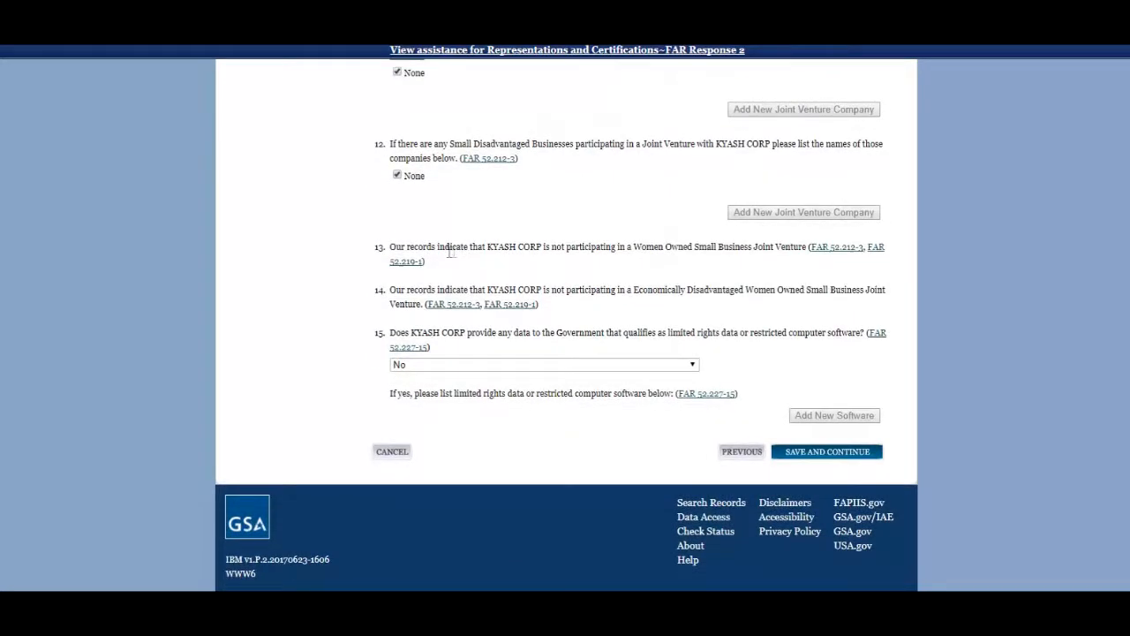
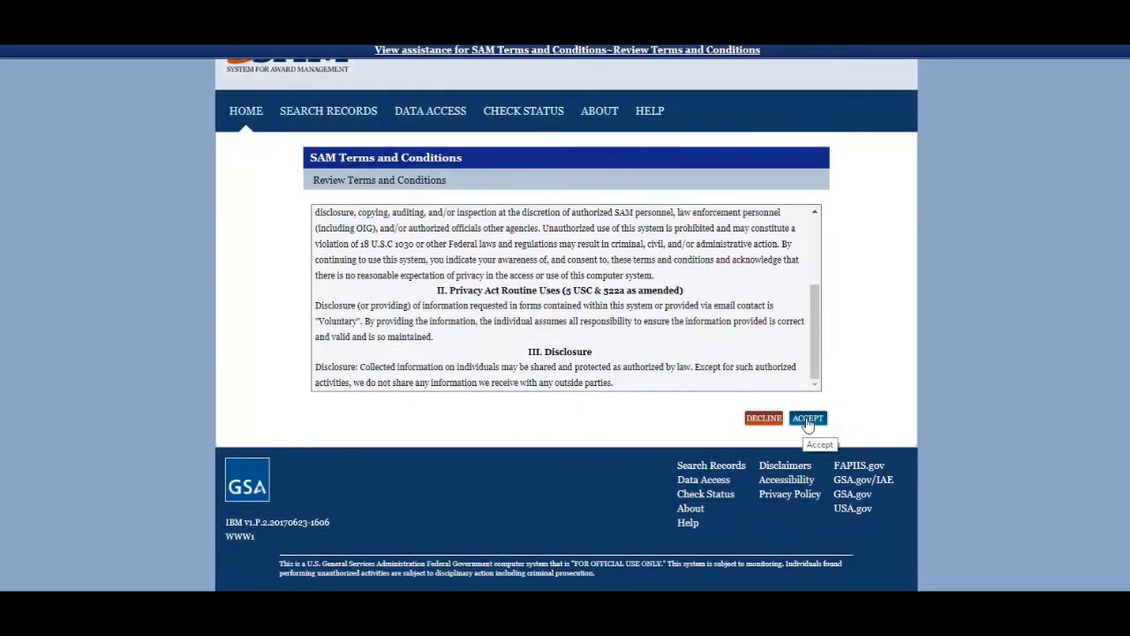
# - Go to My SAM's Existing Entity Registrations list
pyautogui.scroll(-3, 402, 365)
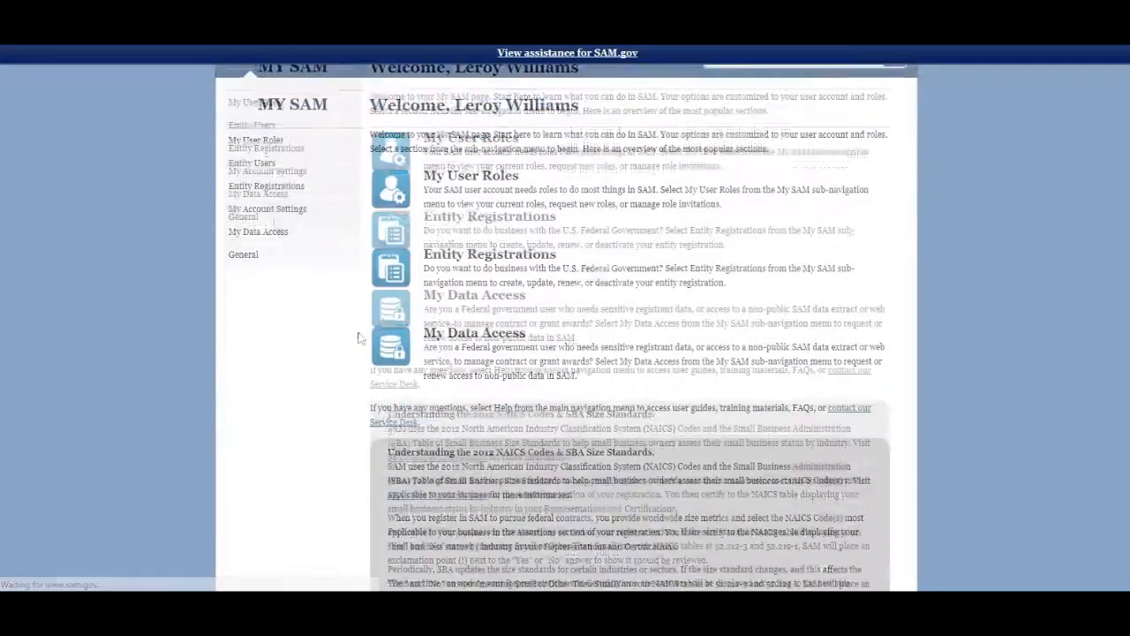
pyautogui.click(252, 149)
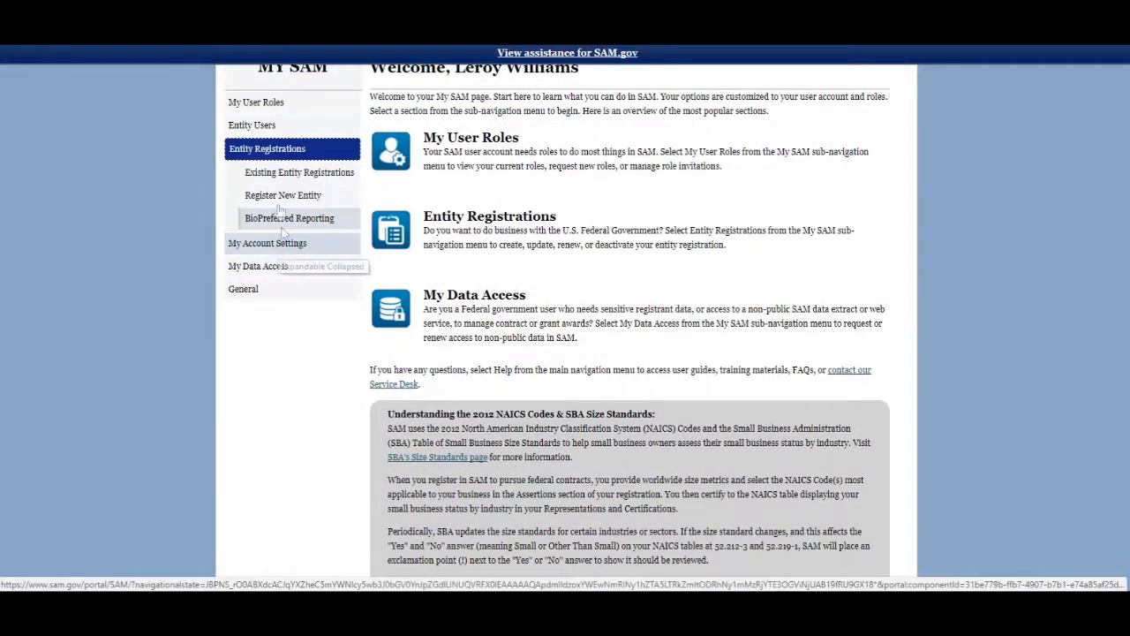
pyautogui.click(287, 174)
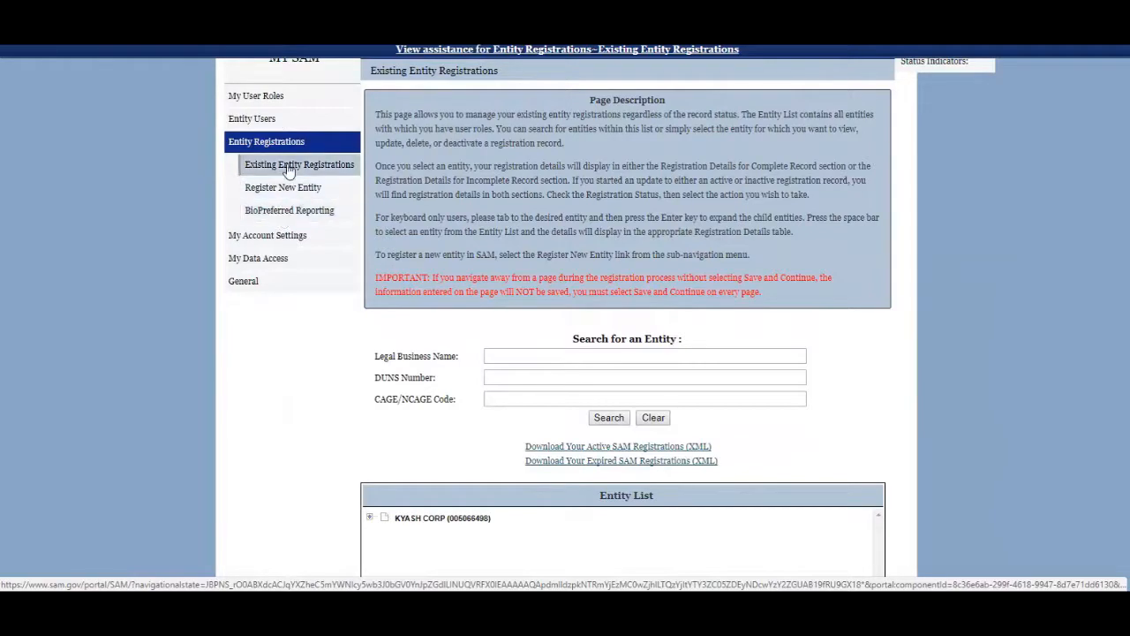
# - Reload the Existing Entity Registrations page twice until the entity list loads
pyautogui.scroll(-5, 416, 282)
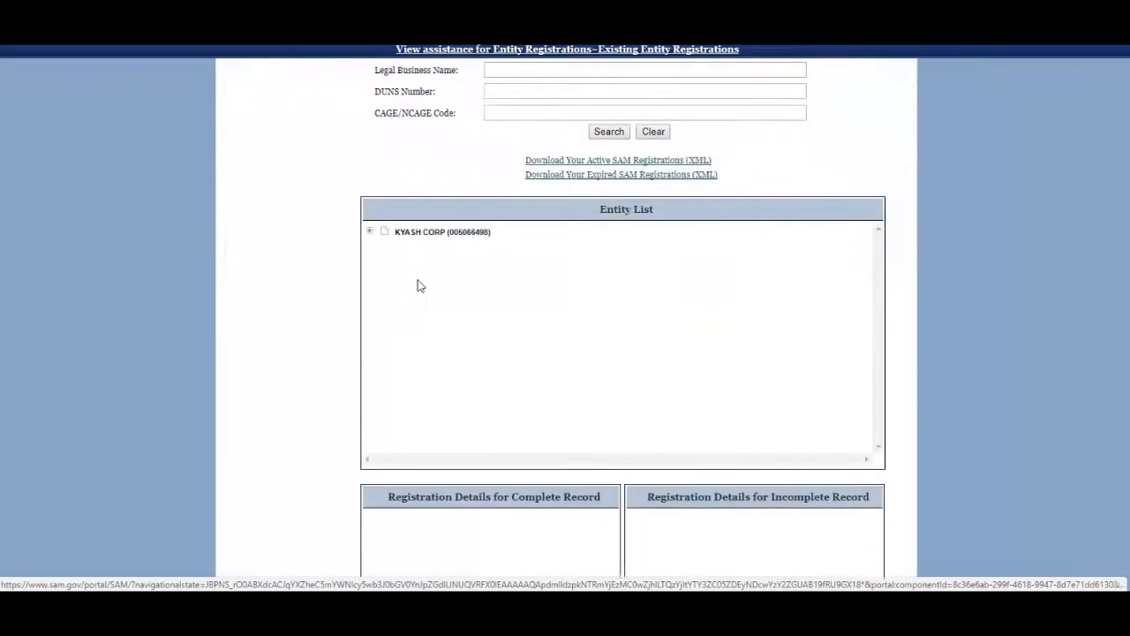
pyautogui.scroll(-2, 416, 283)
pyautogui.scroll(7, 416, 282)
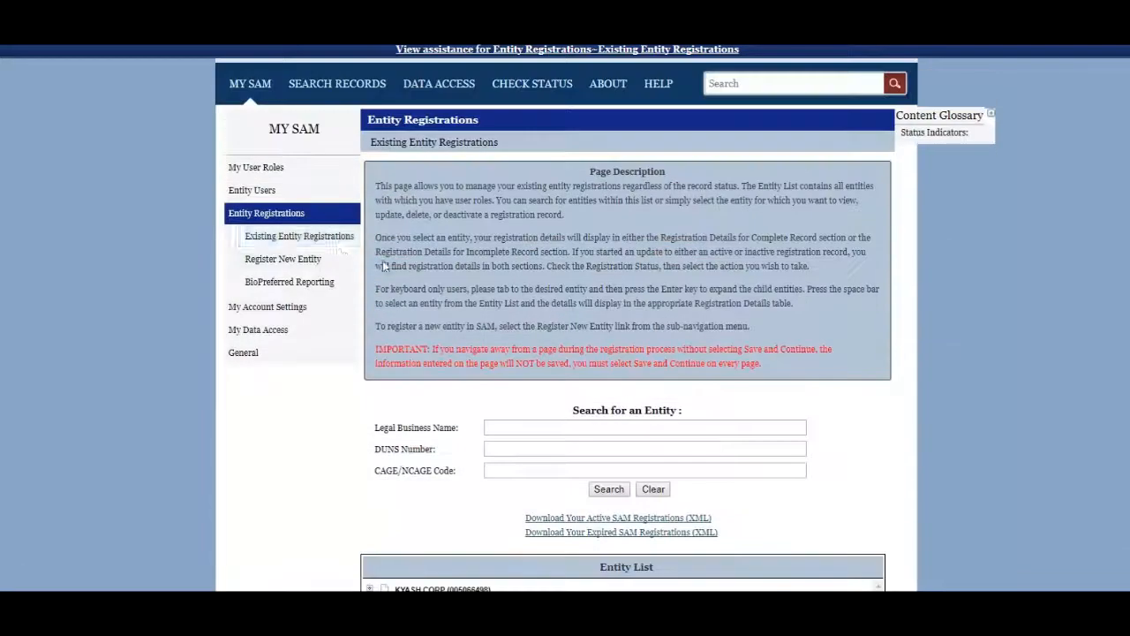
pyautogui.click(298, 238)
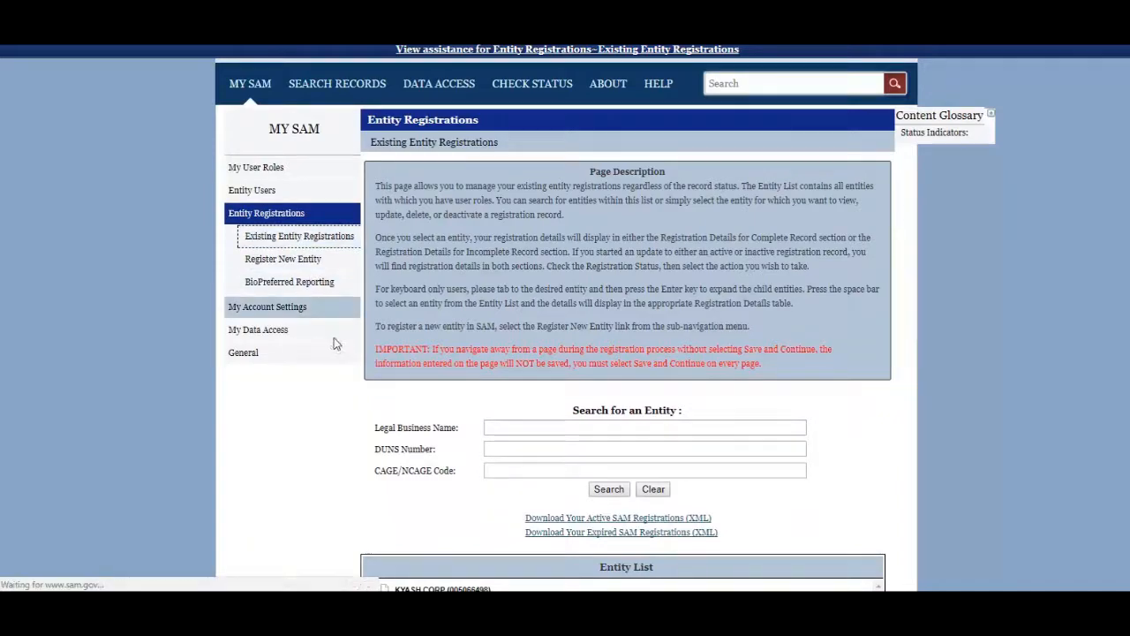
pyautogui.scroll(-3, 331, 345)
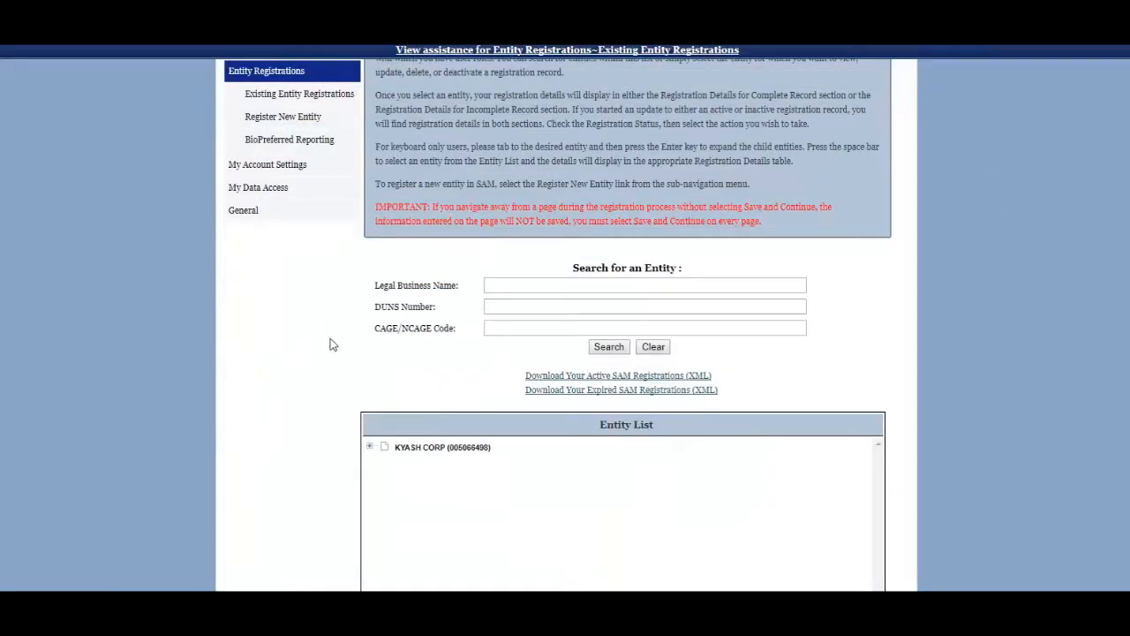
pyautogui.scroll(-5, 328, 342)
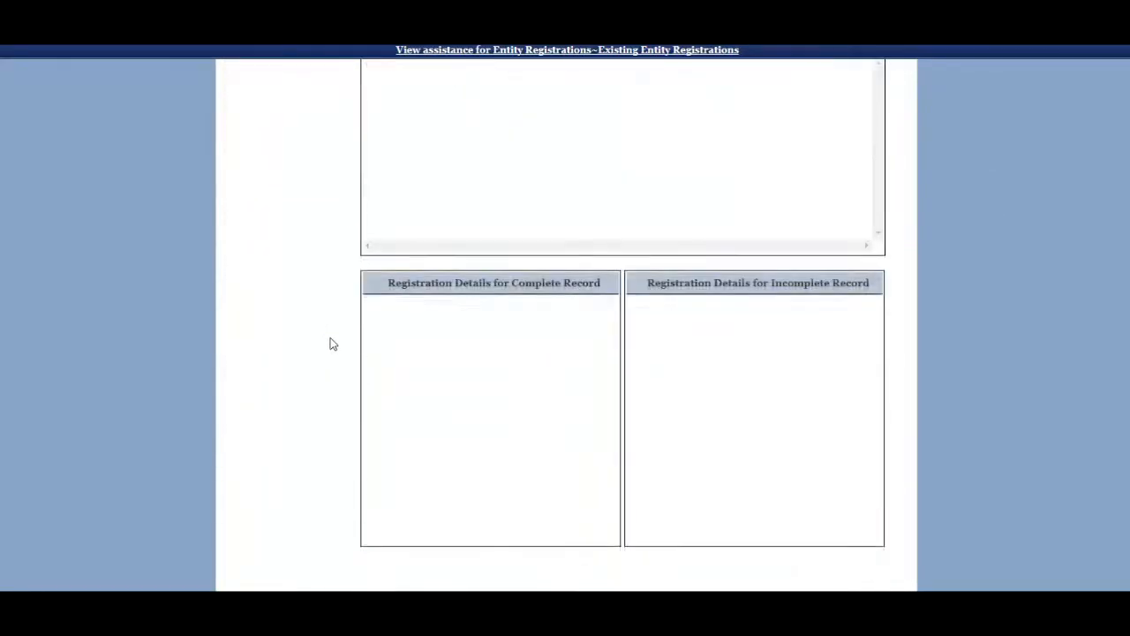
pyautogui.scroll(5, 329, 343)
pyautogui.scroll(3, 327, 332)
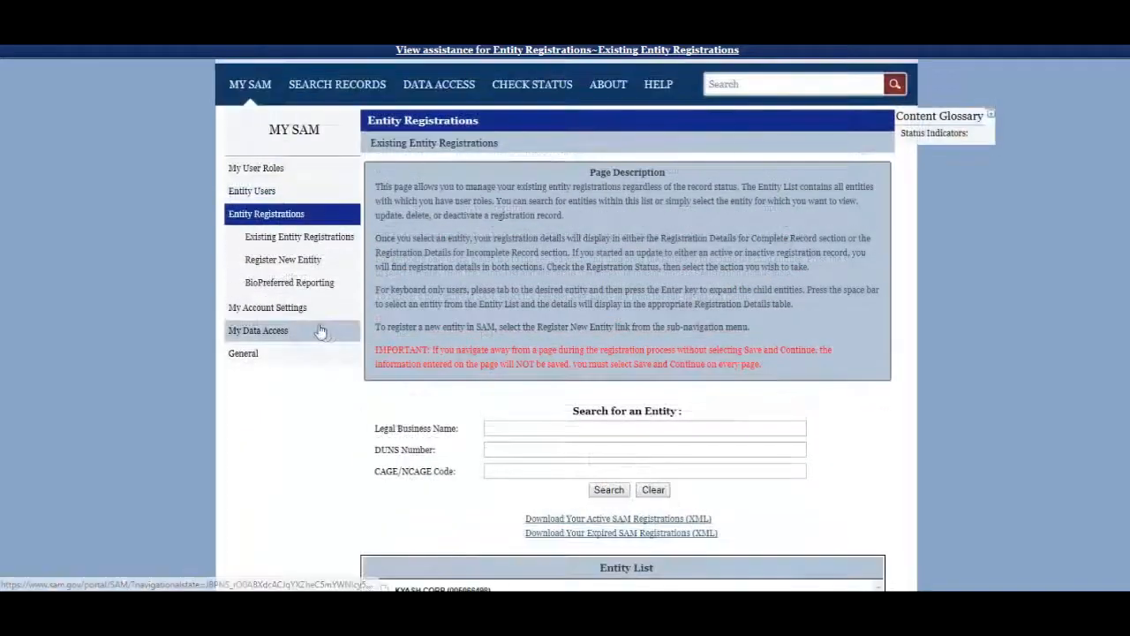
pyautogui.click(300, 238)
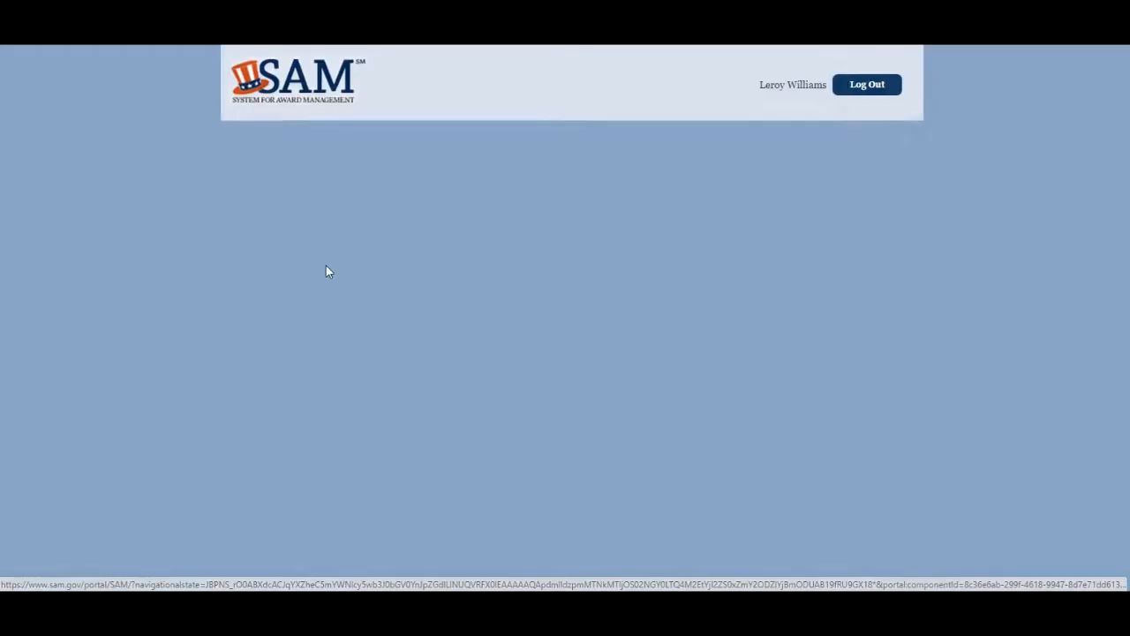
# - Open KYASH CORP's complete and incomplete registration details from the Entity List
pyautogui.scroll(-2, 326, 270)
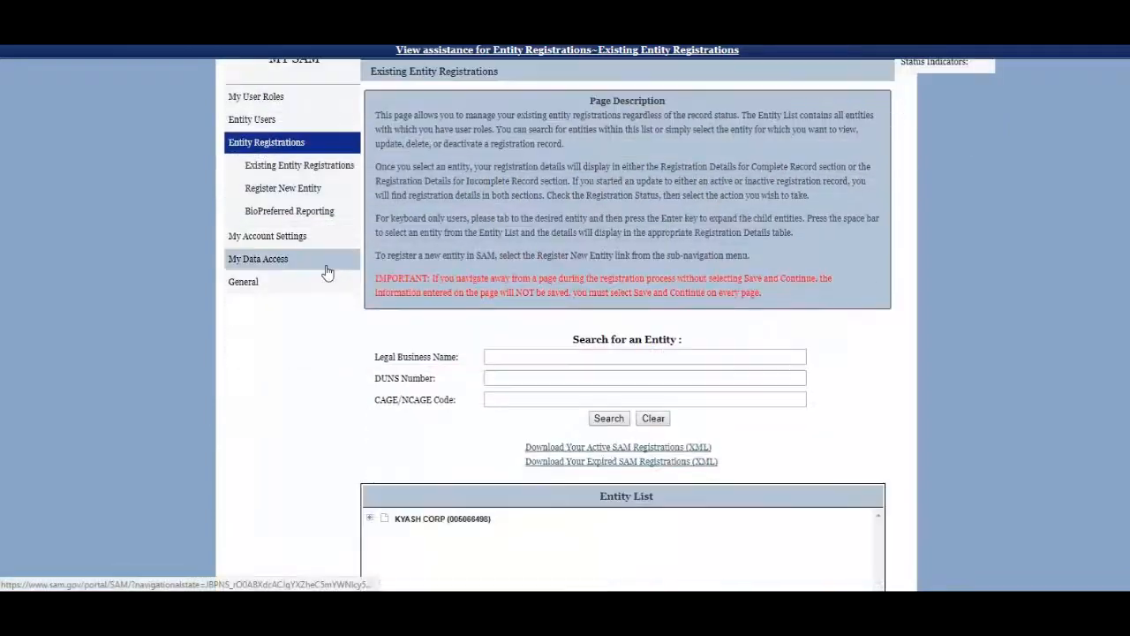
pyautogui.scroll(-4, 326, 274)
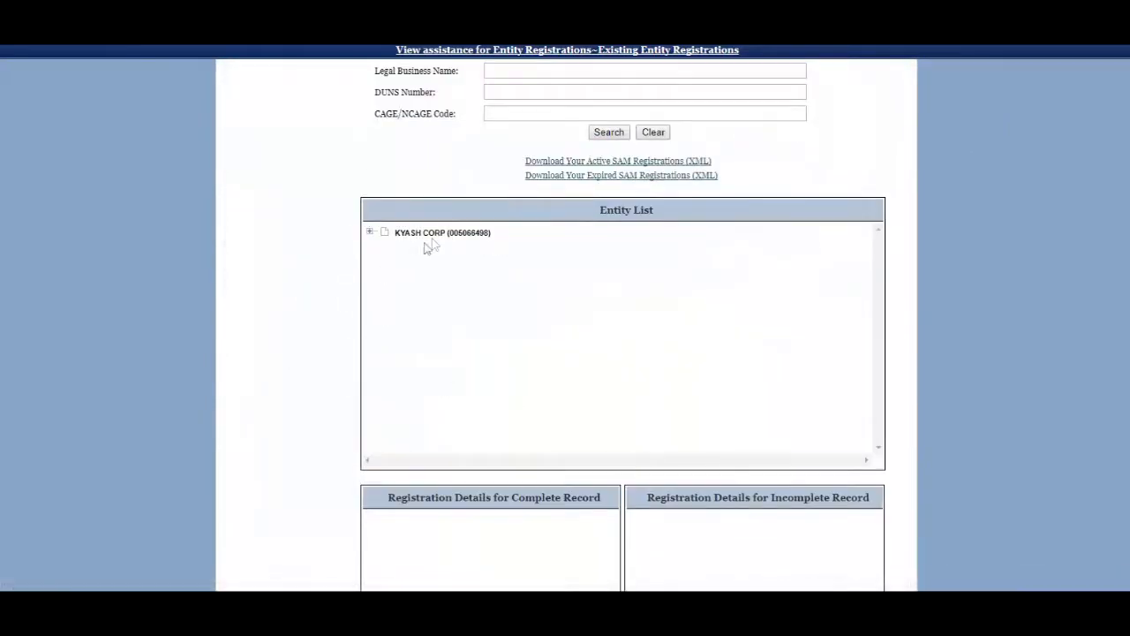
pyautogui.scroll(-5, 461, 244)
pyautogui.scroll(5, 462, 244)
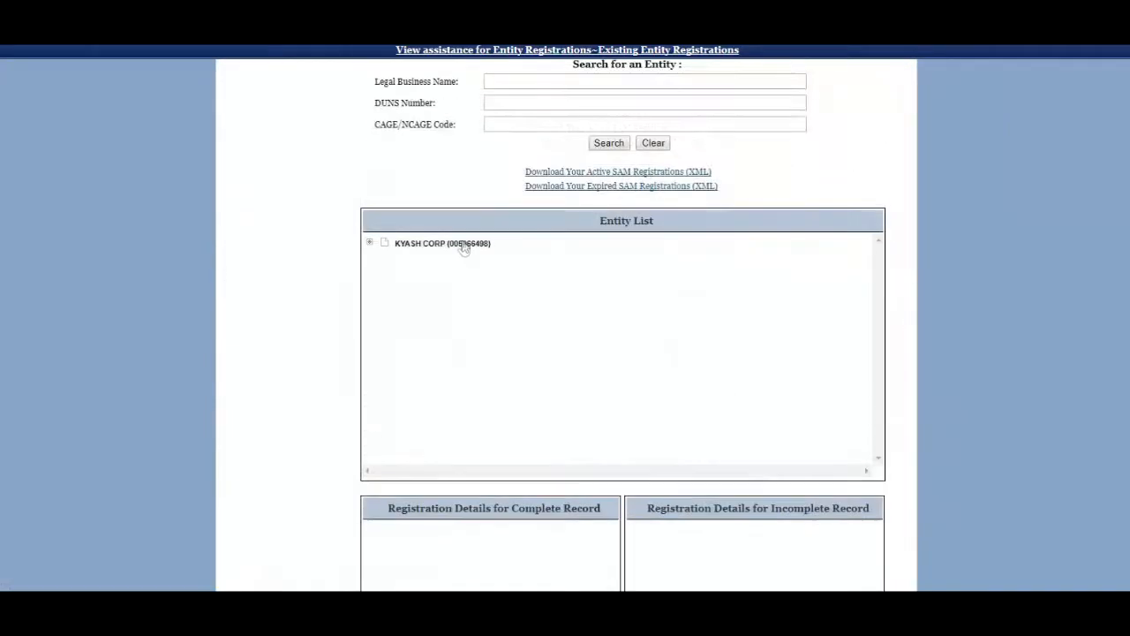
pyautogui.click(442, 245)
# - Begin updating KYASH CORP's registration and review the Verify DUNS Information page
pyautogui.scroll(-4, 553, 270)
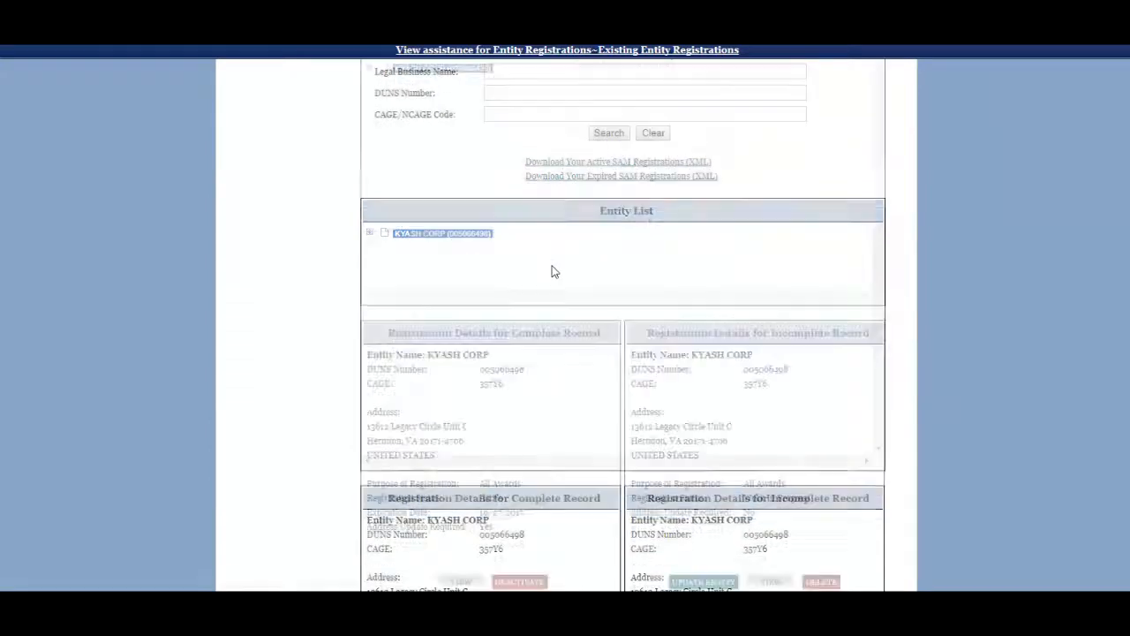
pyautogui.click(702, 471)
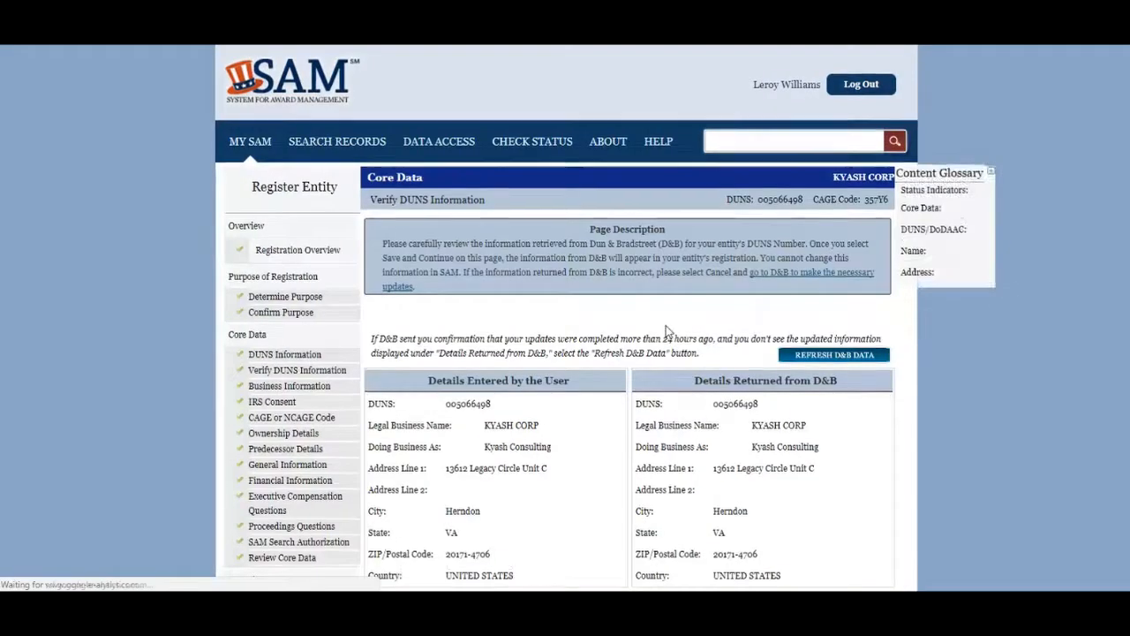
pyautogui.scroll(-2, 668, 329)
pyautogui.scroll(1, 668, 331)
pyautogui.scroll(-2, 668, 331)
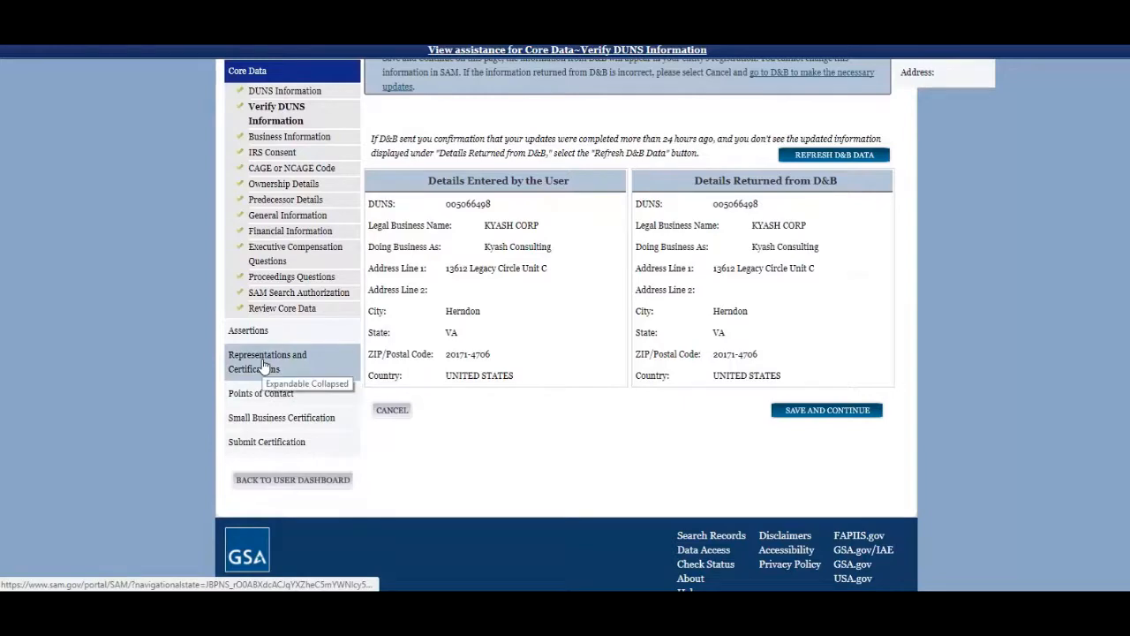
# - Expand the Representations and Certifications steps, then save the matching DUNS details
pyautogui.click(262, 366)
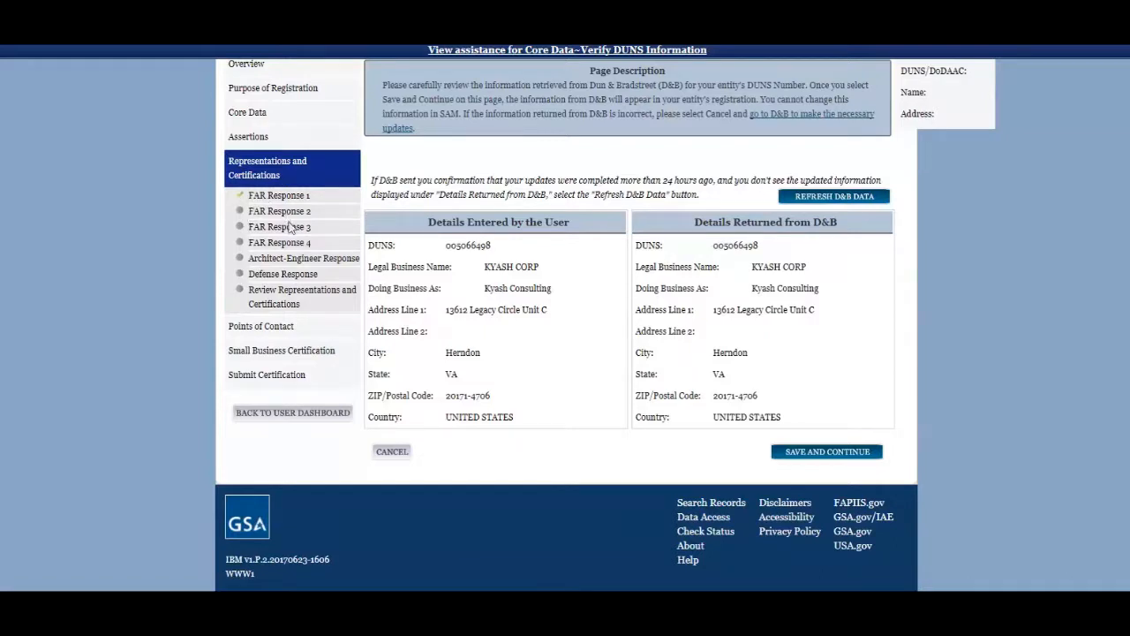
pyautogui.scroll(2, 289, 224)
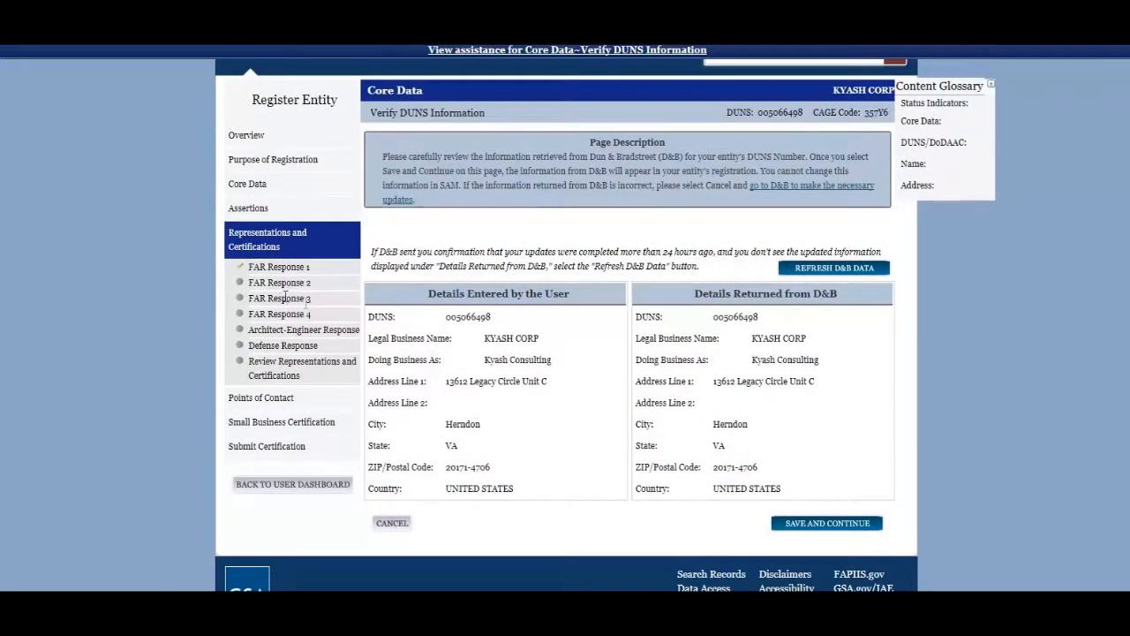
pyautogui.click(240, 255)
pyautogui.scroll(-2, 267, 281)
pyautogui.scroll(2, 289, 287)
pyautogui.click(844, 530)
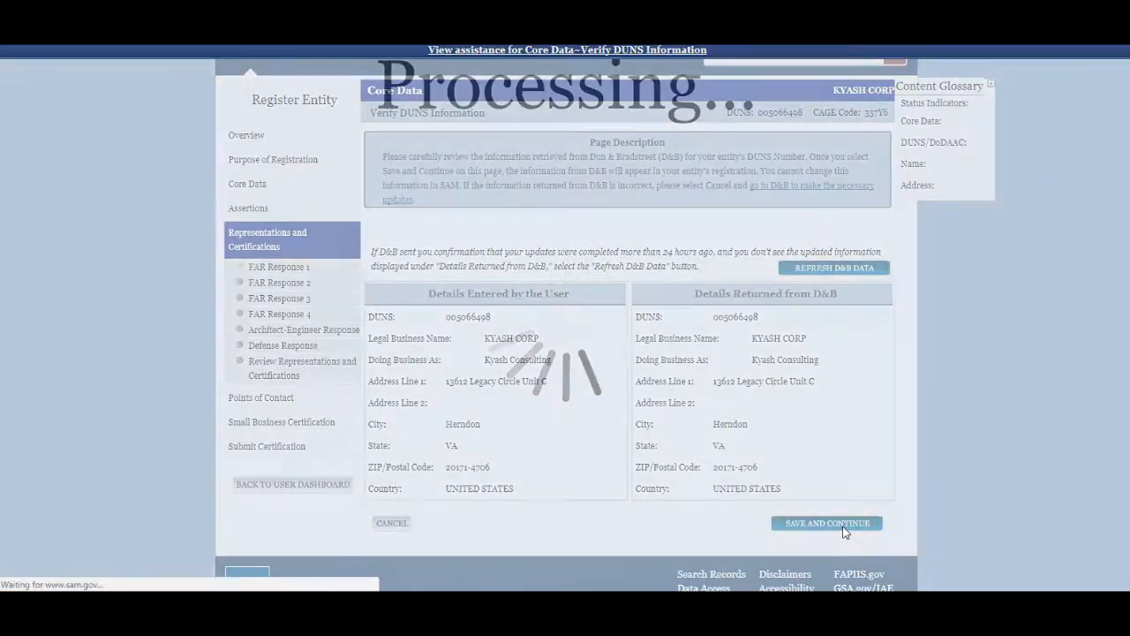
# - Save the Business Information page and continue to IRS Consent
pyautogui.scroll(-6, 833, 523)
pyautogui.scroll(4, 827, 527)
pyautogui.scroll(-5, 816, 521)
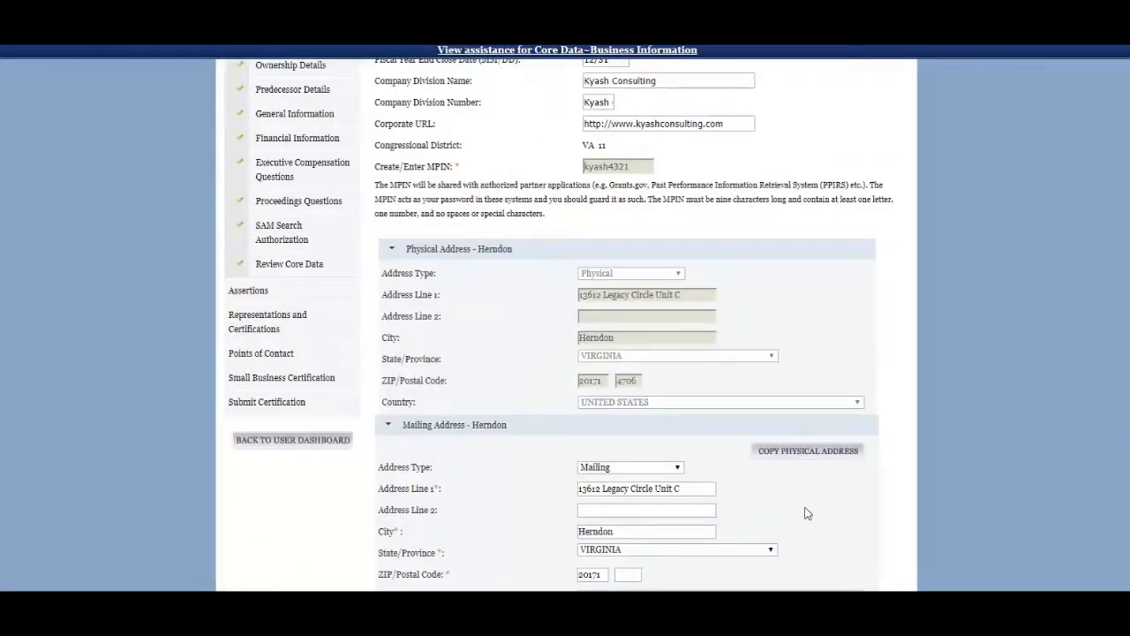
pyautogui.scroll(-7, 806, 508)
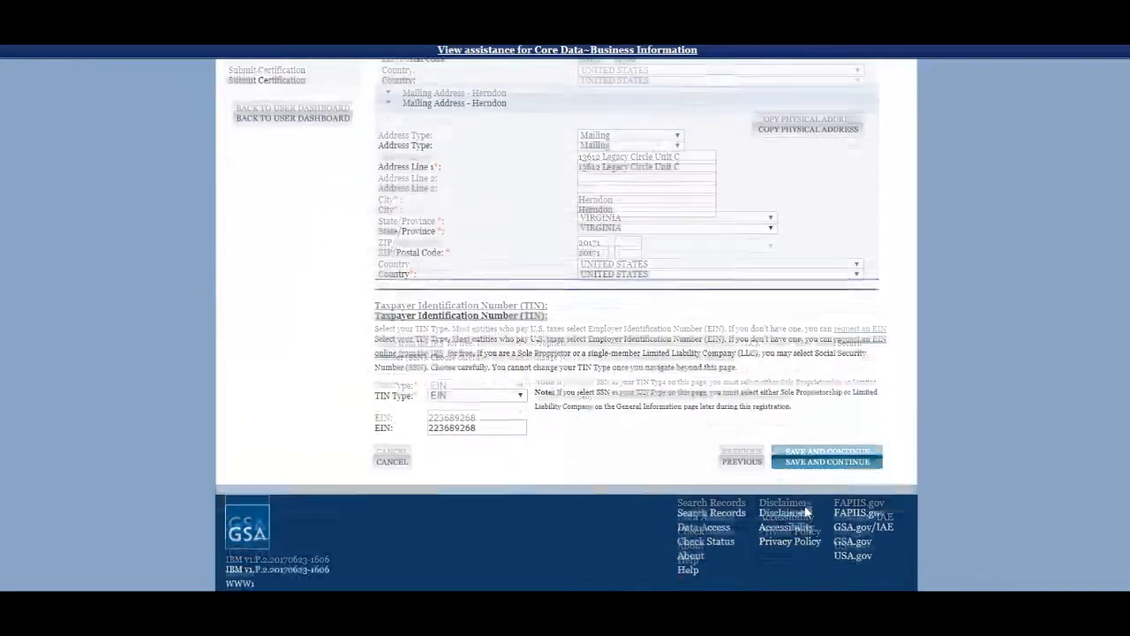
pyautogui.click(822, 455)
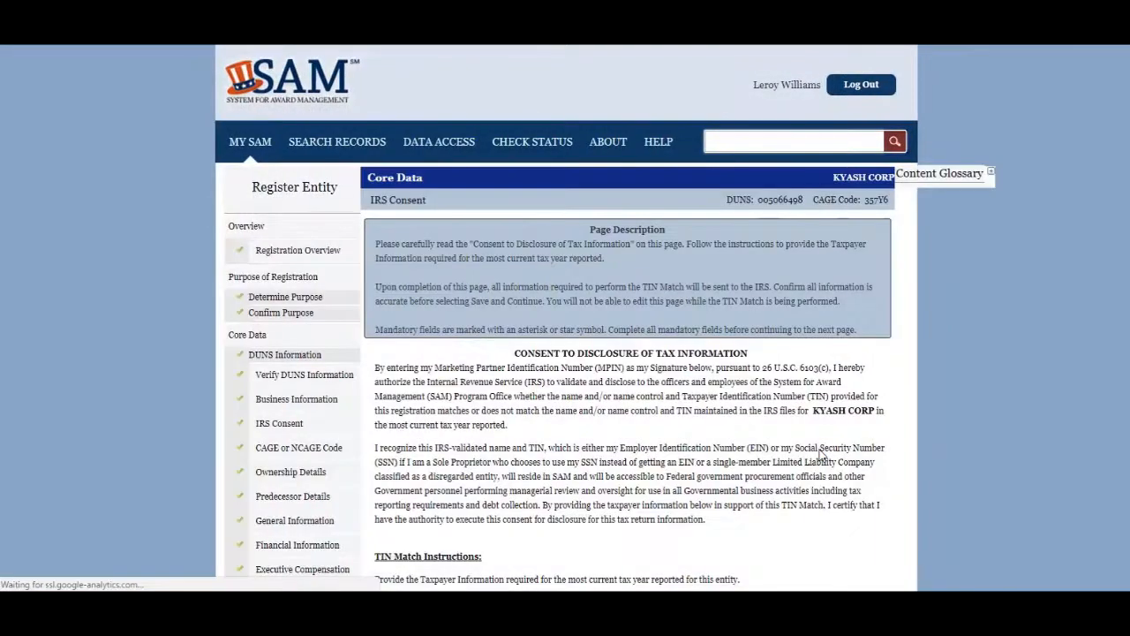
# - Review the Herndon, Virginia taxpayer details, tax year 2012 and Vice-President title, then enter the Signature field
pyautogui.scroll(-10, 821, 455)
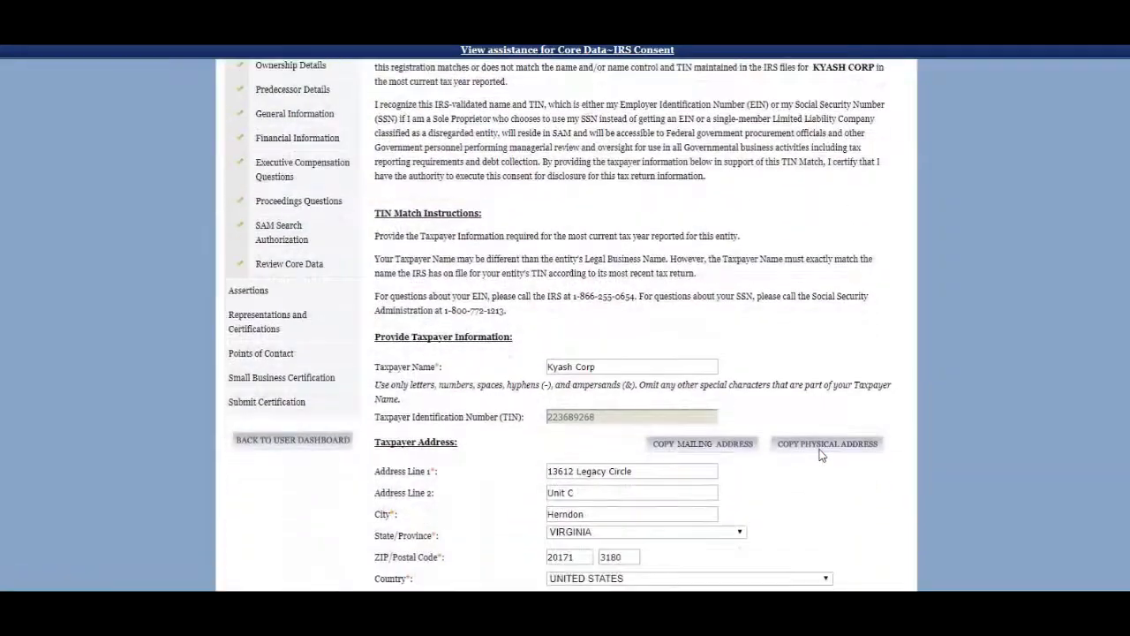
pyautogui.scroll(-2, 822, 455)
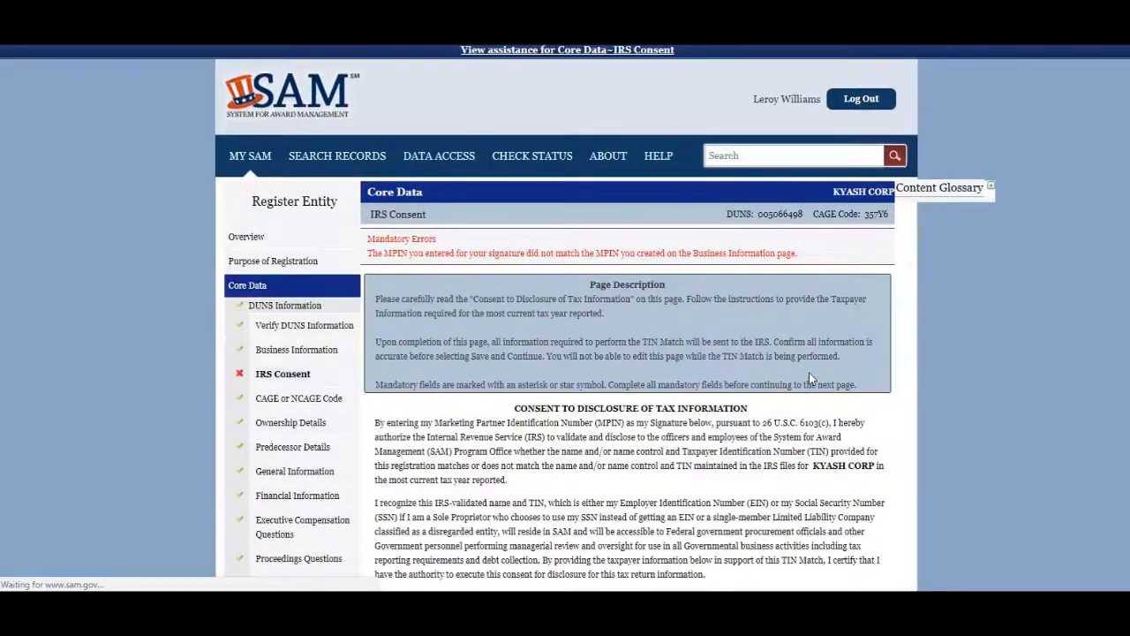
pyautogui.scroll(-1, 810, 378)
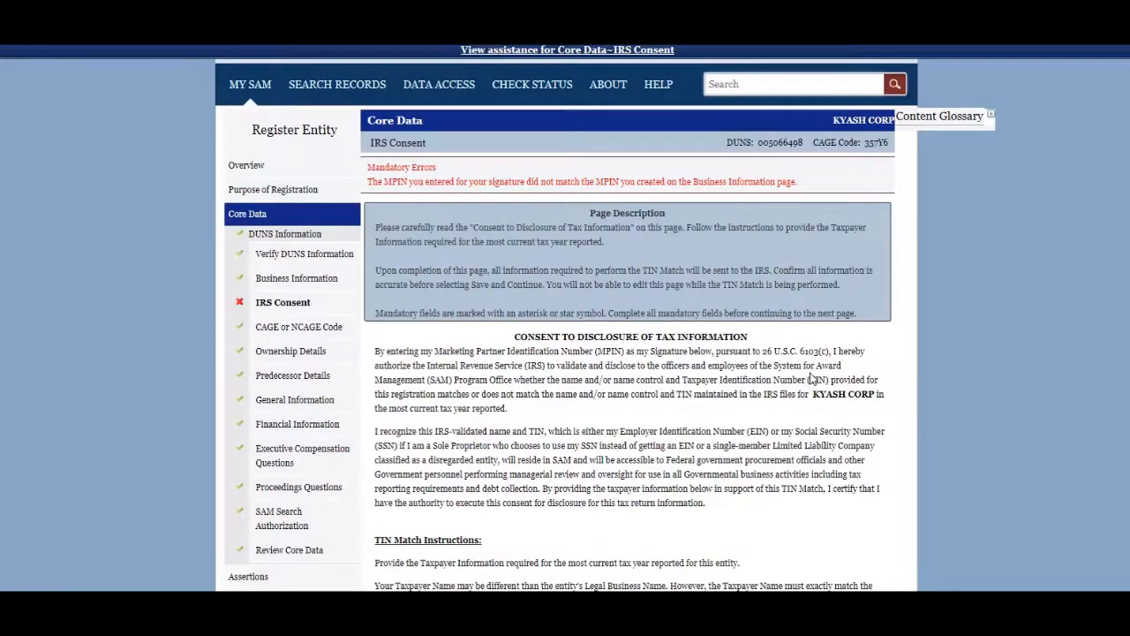
pyautogui.scroll(-1, 810, 377)
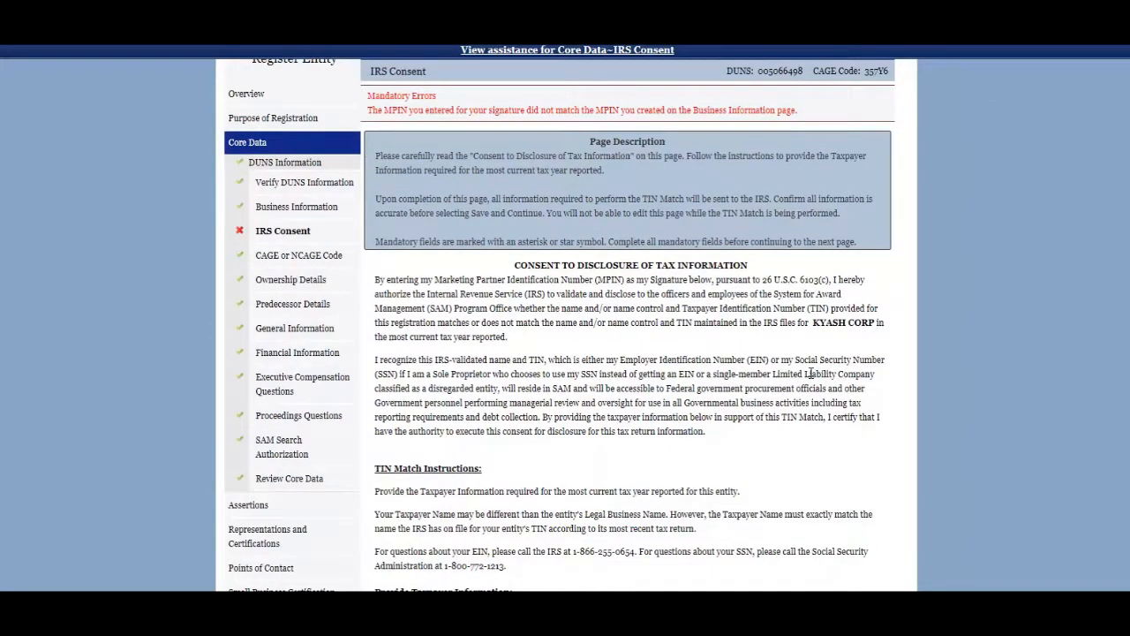
pyautogui.scroll(-2, 810, 373)
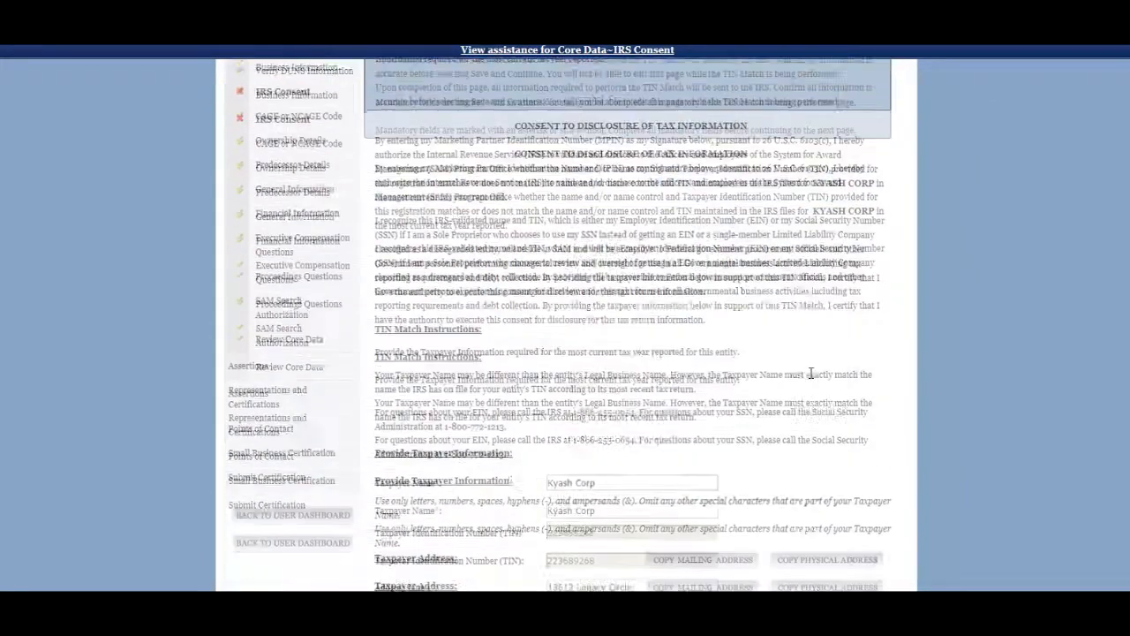
pyautogui.scroll(-3, 810, 376)
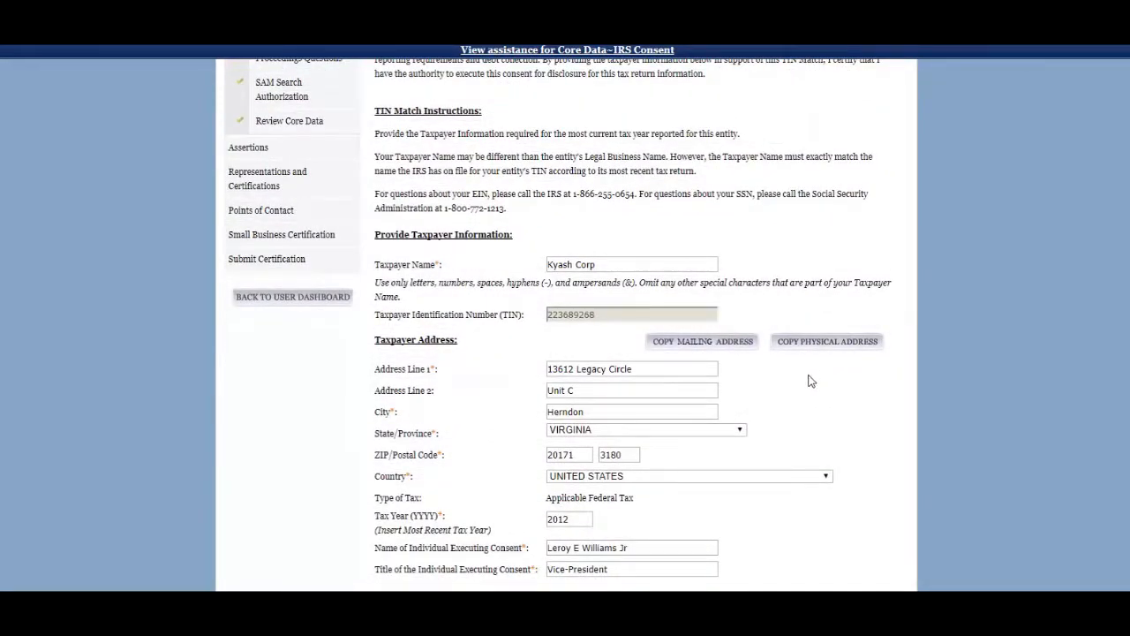
pyautogui.scroll(-2, 786, 402)
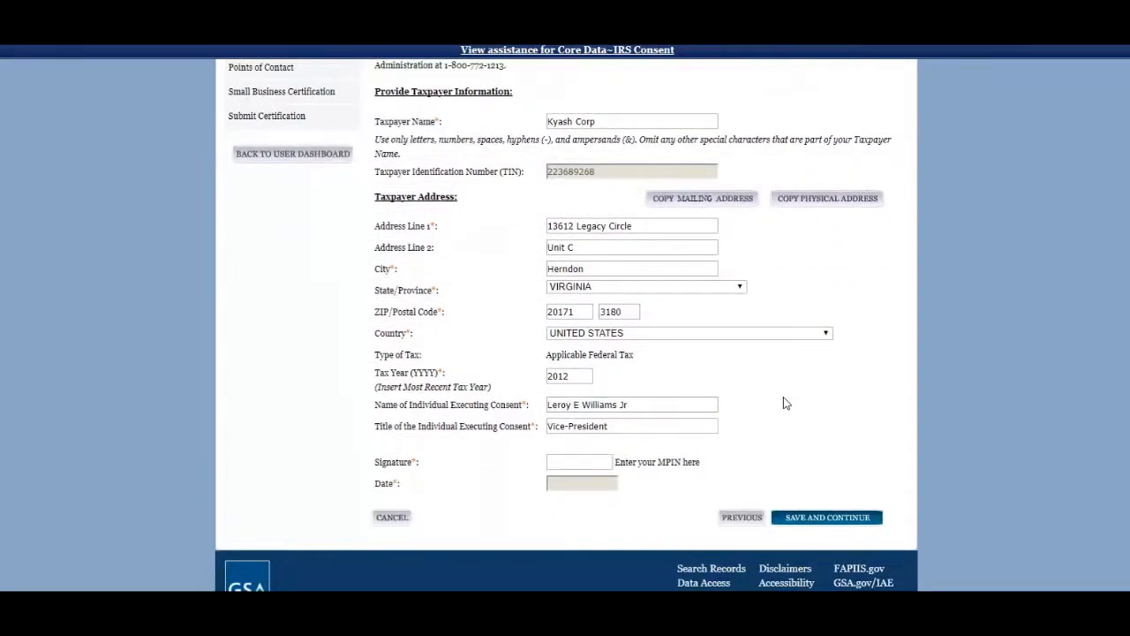
pyautogui.click(596, 460)
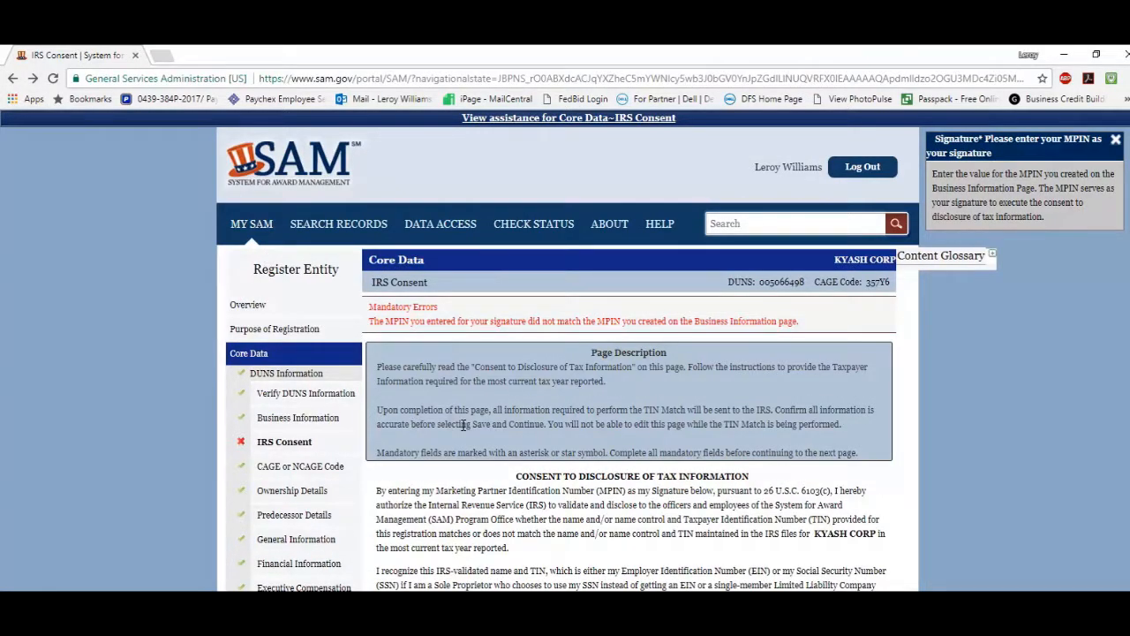
# - Check the MPIN on Business Information and save it to return to IRS Consent
pyautogui.scroll(-3, 462, 425)
pyautogui.scroll(-6, 463, 424)
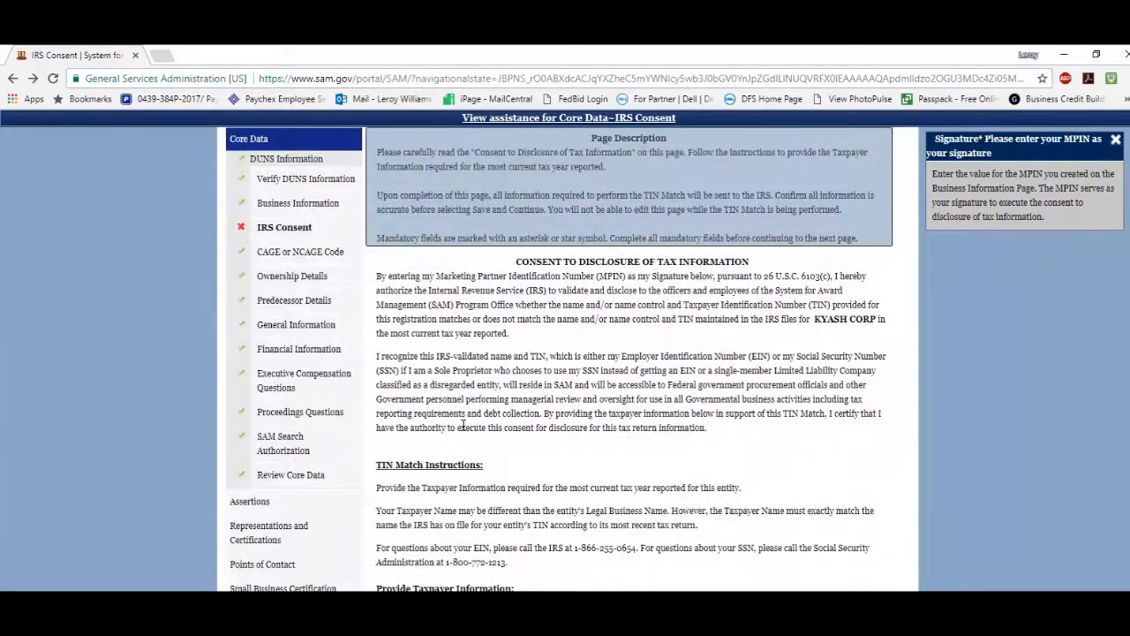
pyautogui.scroll(-6, 463, 428)
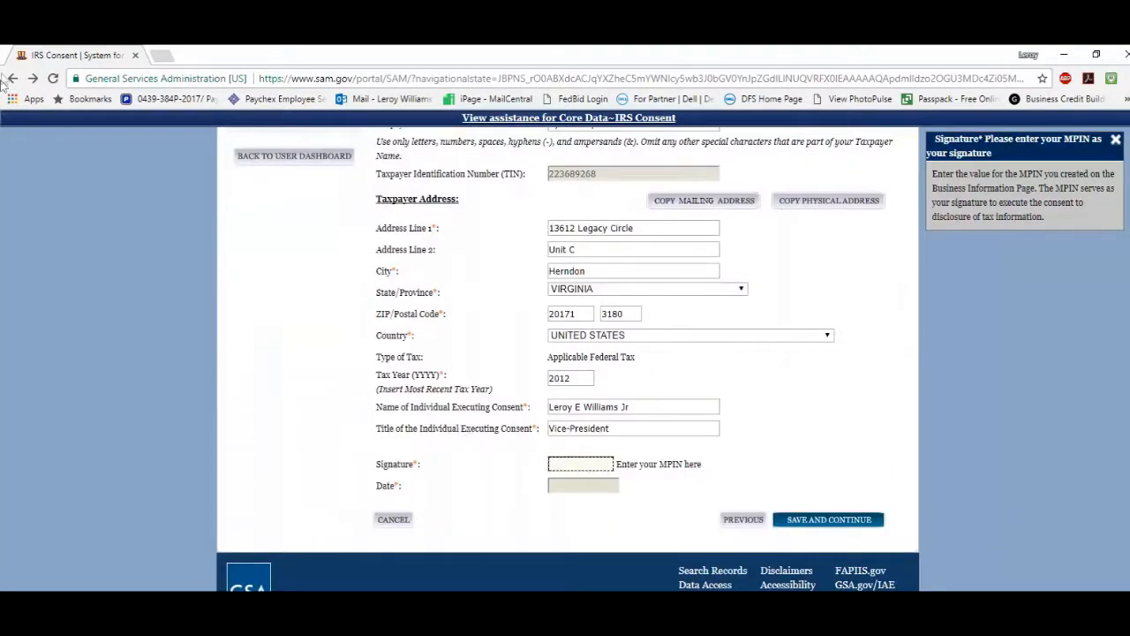
pyautogui.scroll(15, 89, 112)
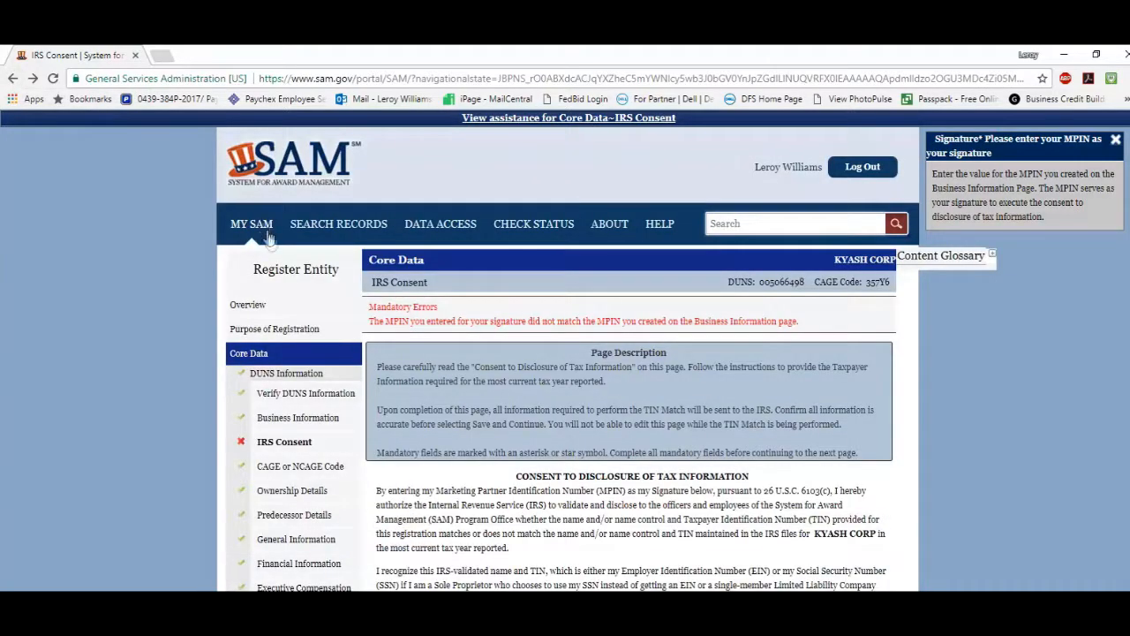
pyautogui.click(284, 421)
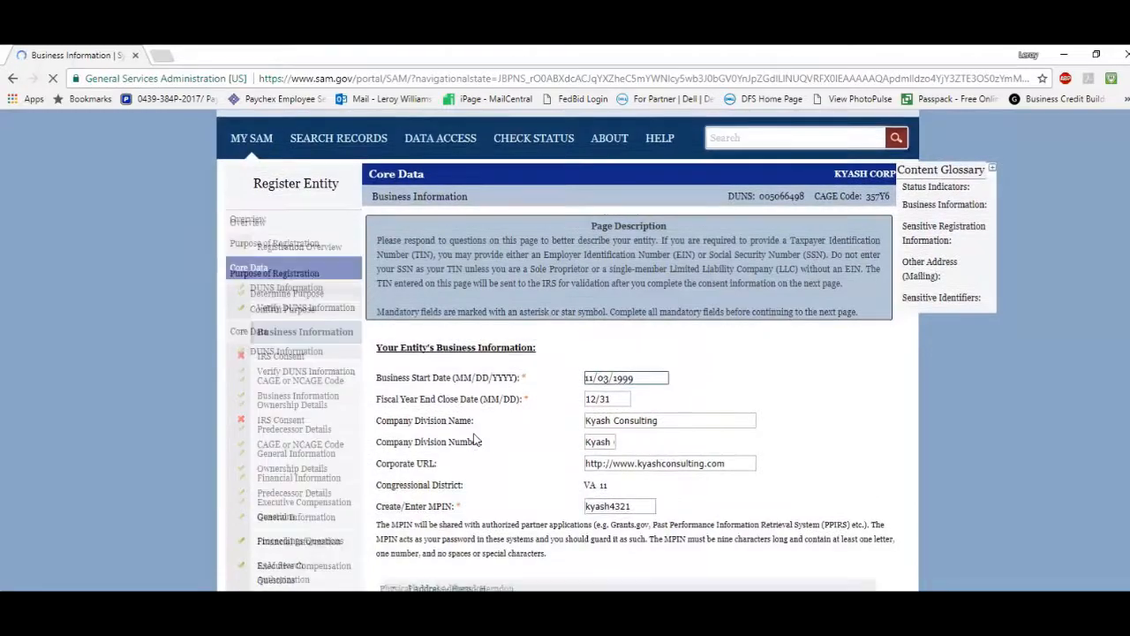
pyautogui.scroll(-1, 475, 435)
pyautogui.scroll(-3, 475, 435)
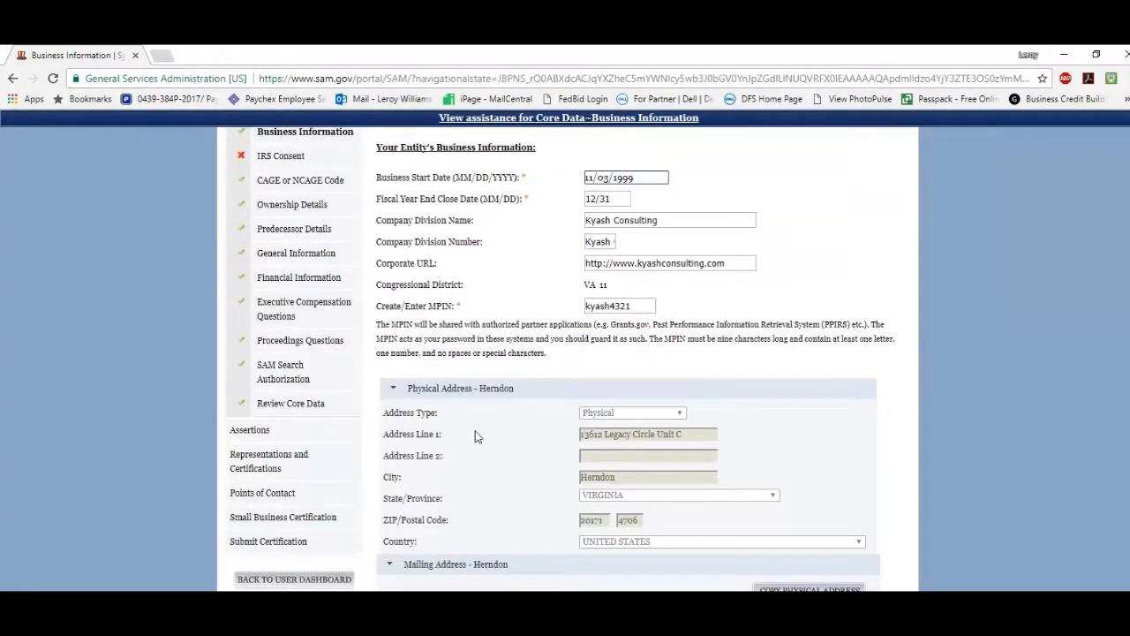
pyautogui.scroll(-3, 475, 436)
pyautogui.scroll(-3, 547, 446)
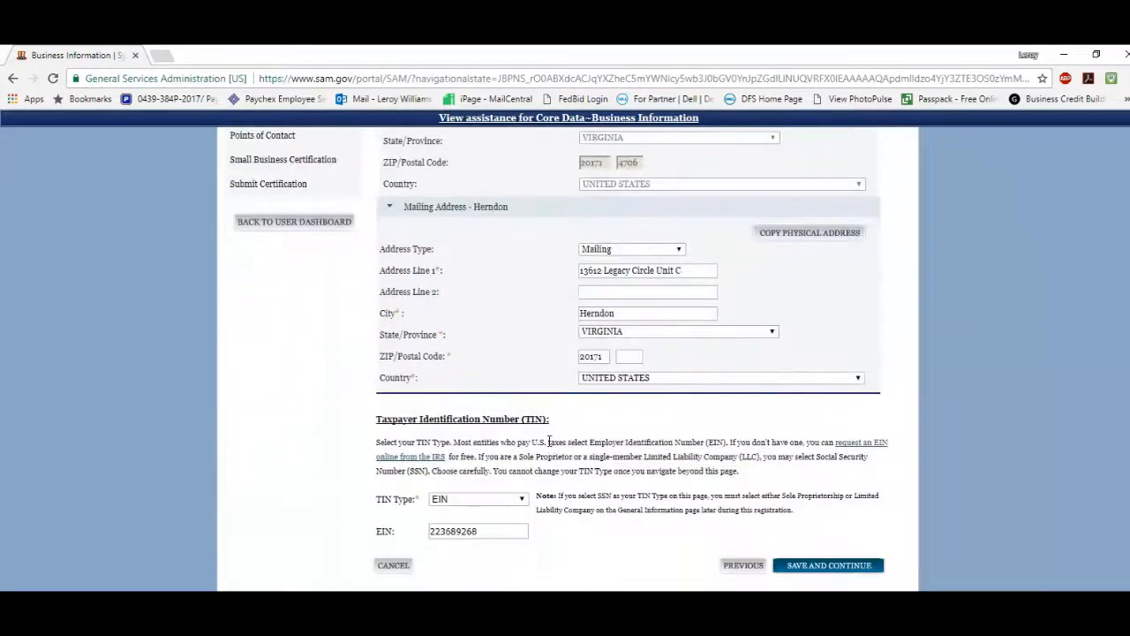
pyautogui.click(824, 521)
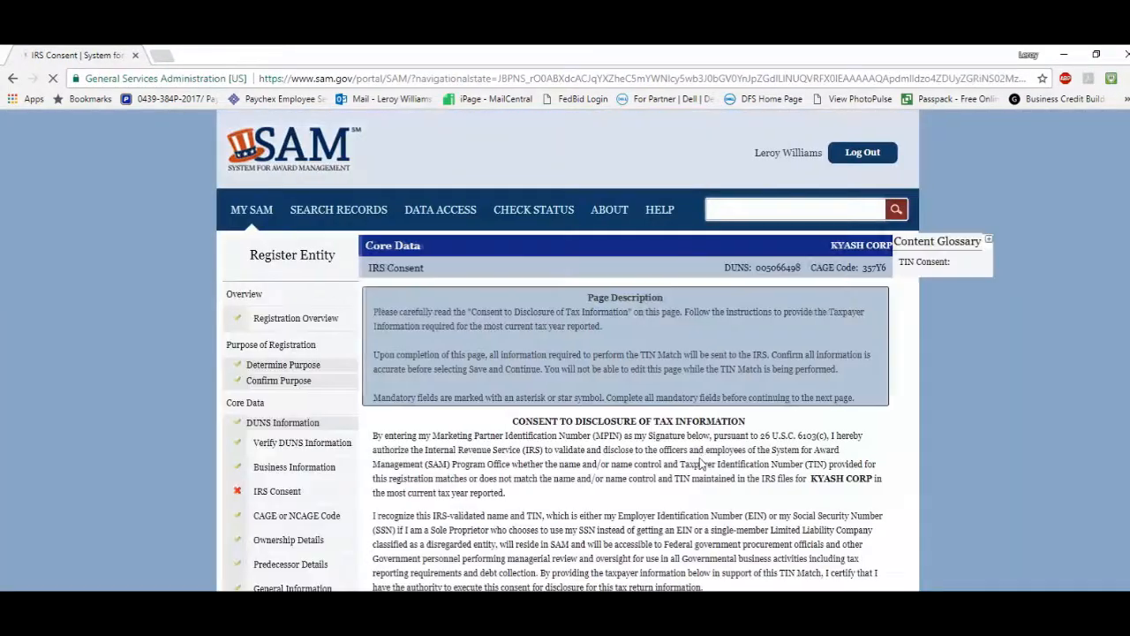
# - Sign the IRS Consent with the MPIN, dated 9/28/2017, and save it
pyautogui.scroll(-2, 700, 458)
pyautogui.scroll(-6, 699, 457)
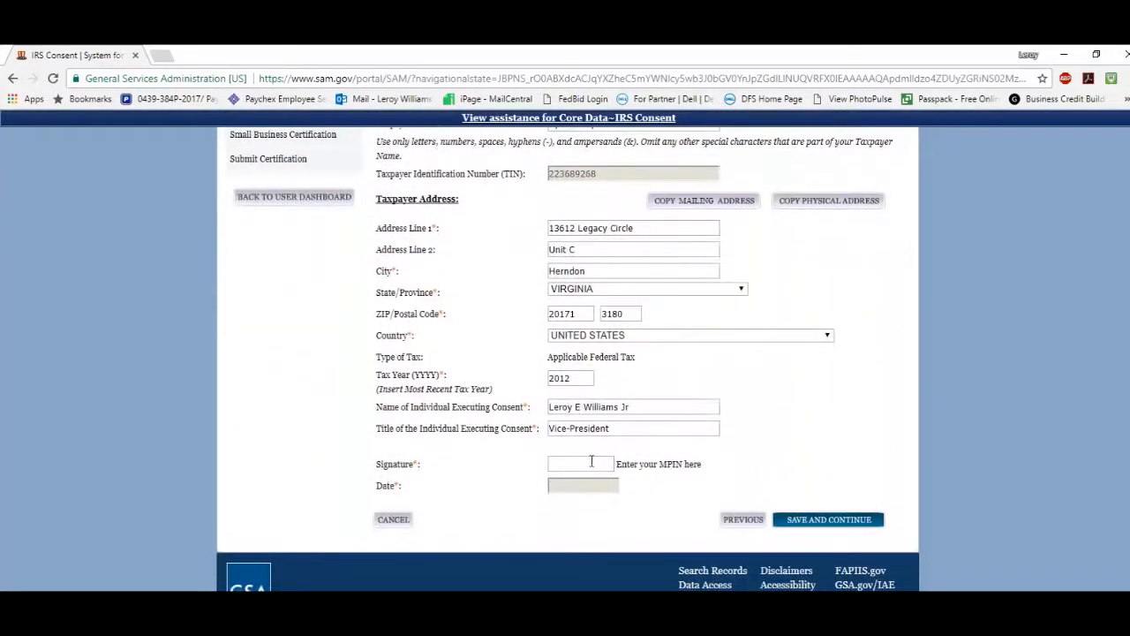
pyautogui.click(590, 463)
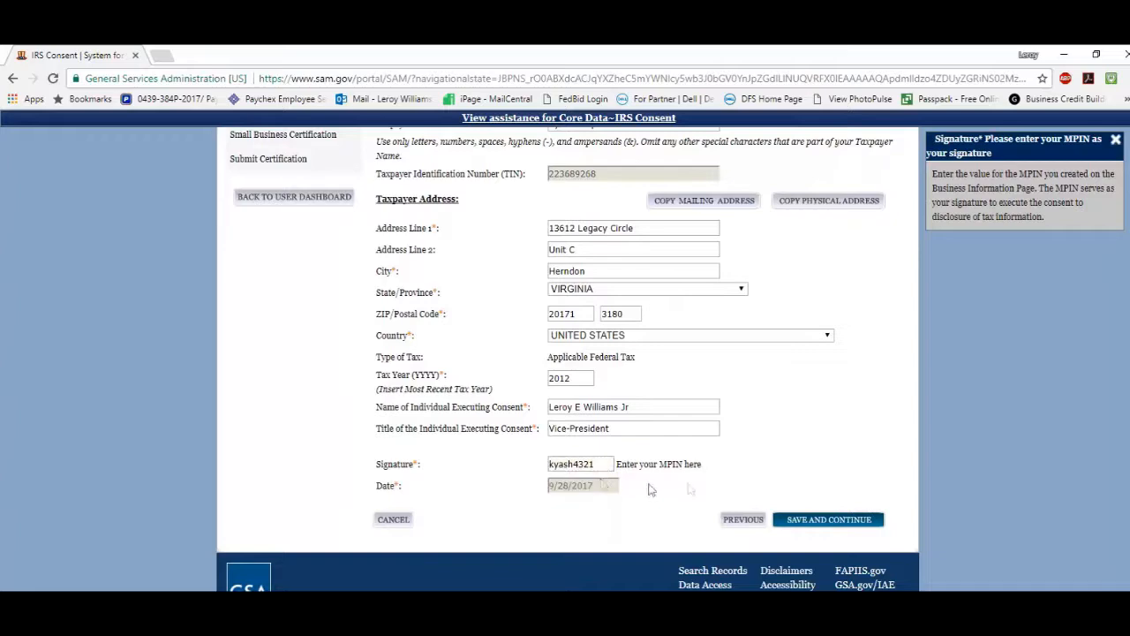
pyautogui.click(811, 521)
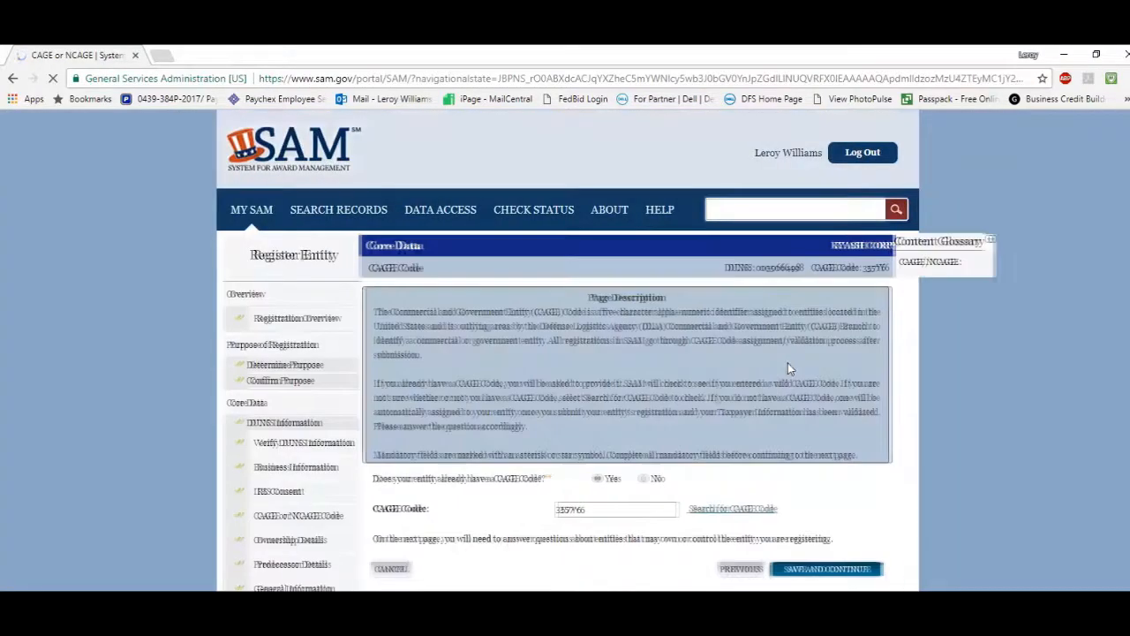
# - Save CAGE code 357Y6, ownership answer No and predecessor answer No
pyautogui.scroll(-3, 786, 369)
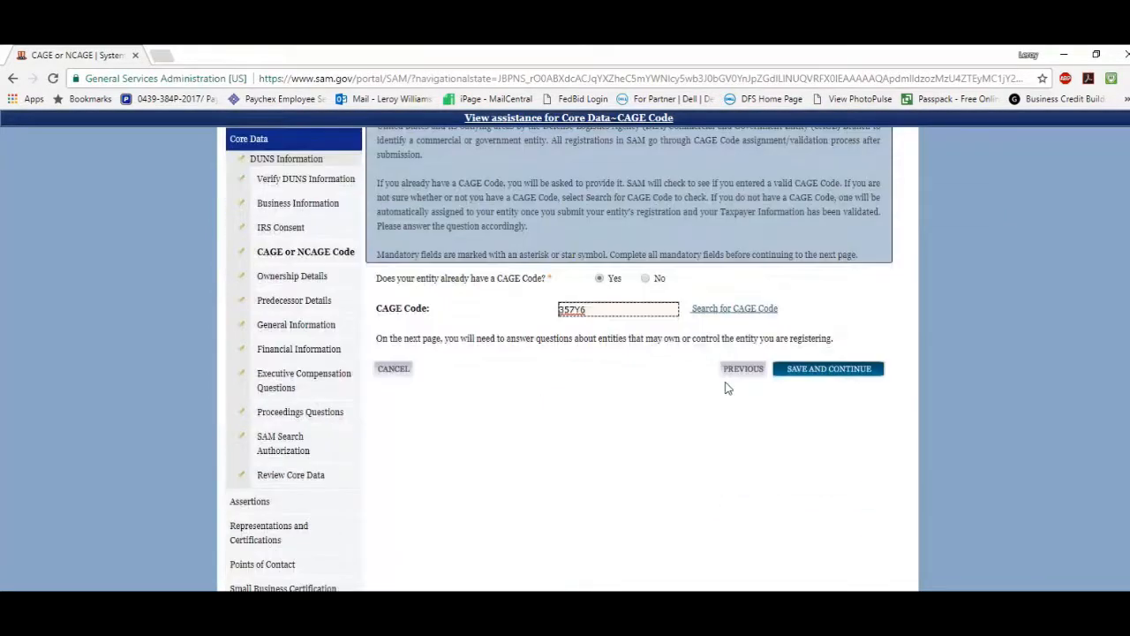
pyautogui.click(818, 369)
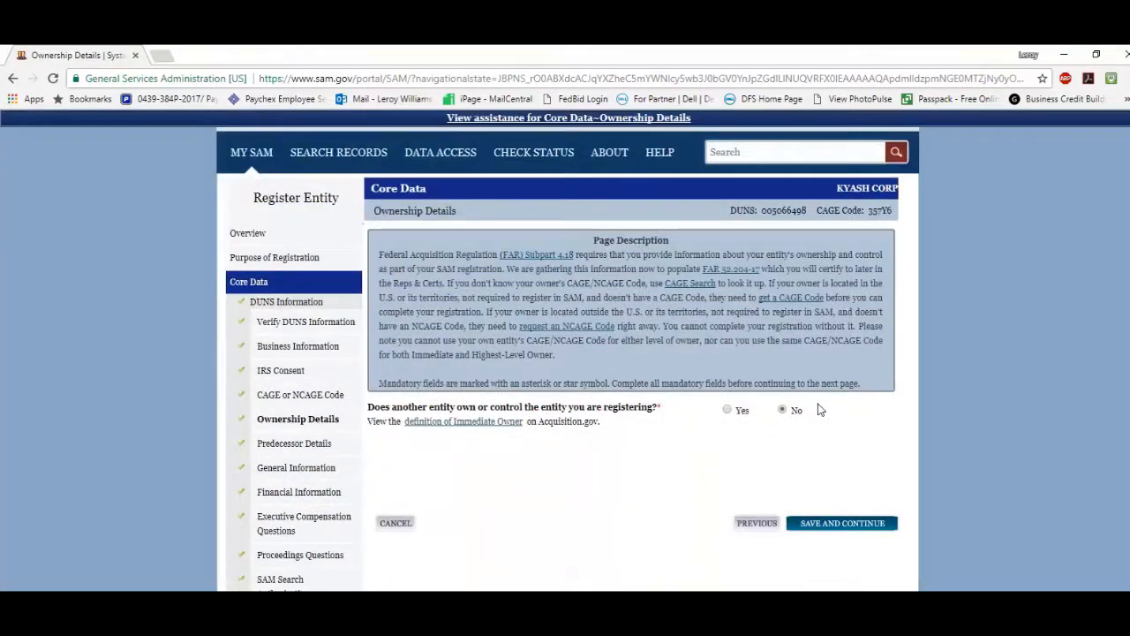
pyautogui.click(830, 381)
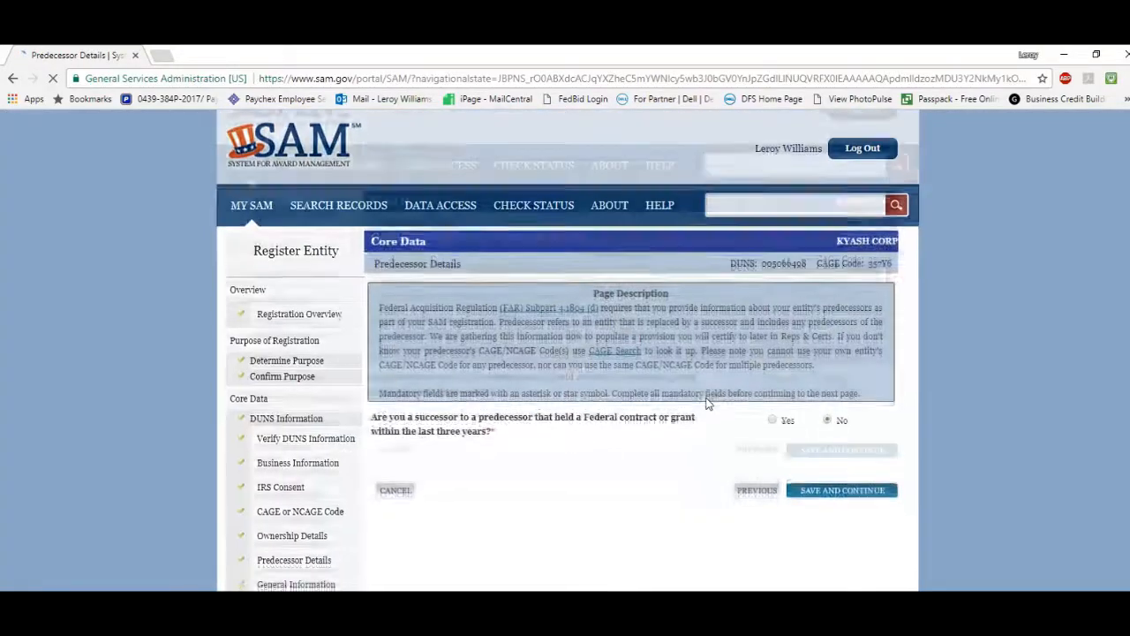
pyautogui.scroll(-3, 852, 435)
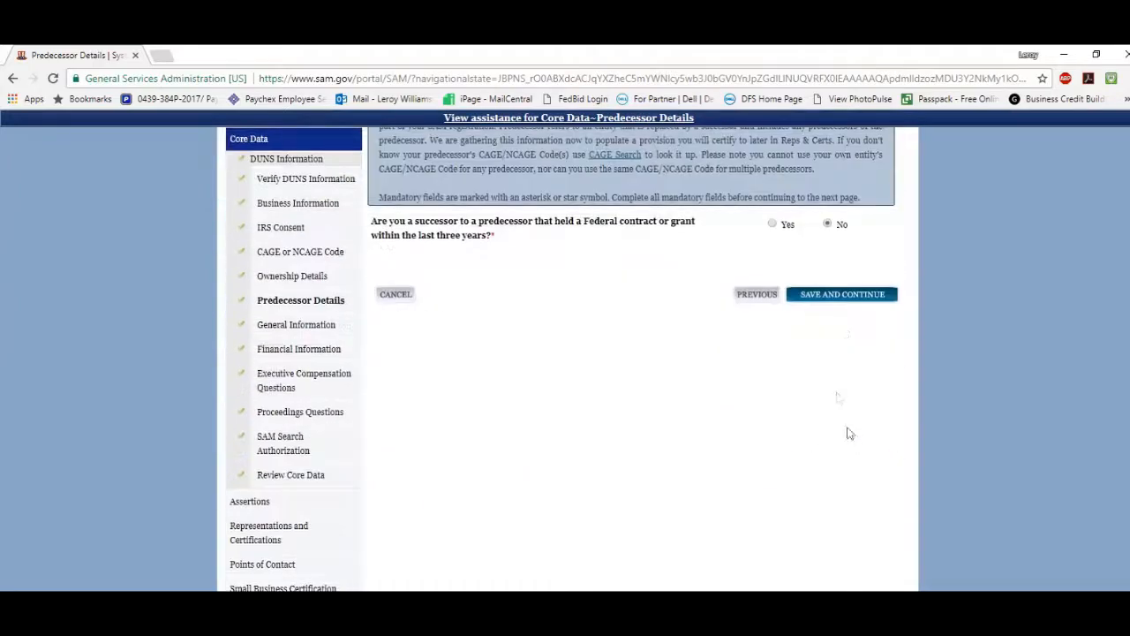
pyautogui.click(853, 298)
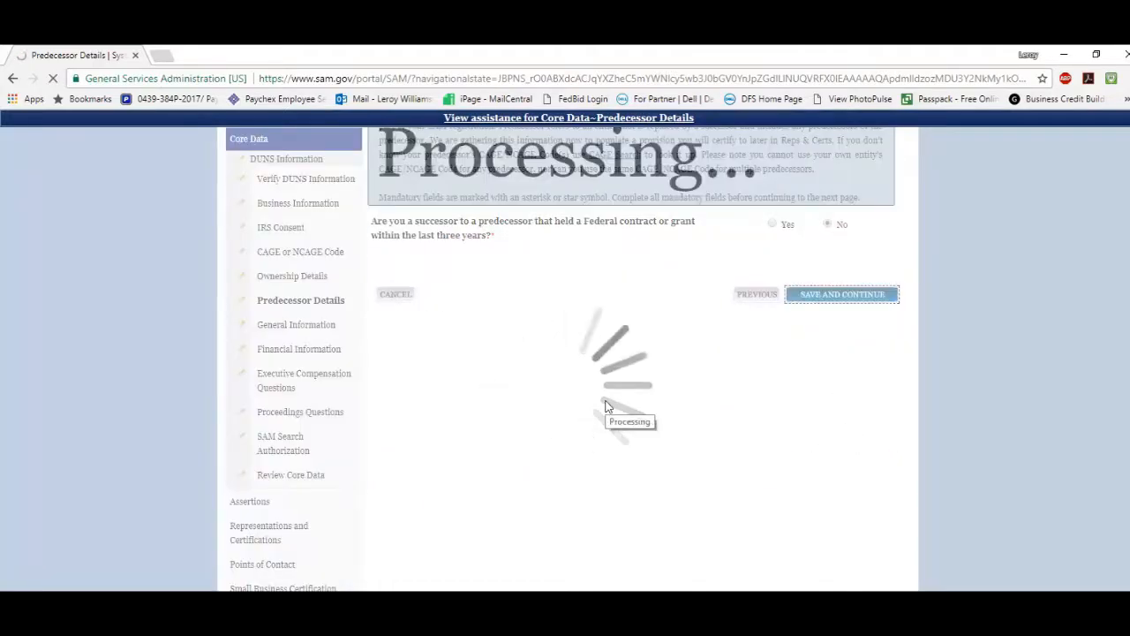
pyautogui.scroll(-2, 700, 409)
# - Review General Information's For-Profit and Minority Owned, Black American Owned categories and move on
pyautogui.scroll(-10, 700, 412)
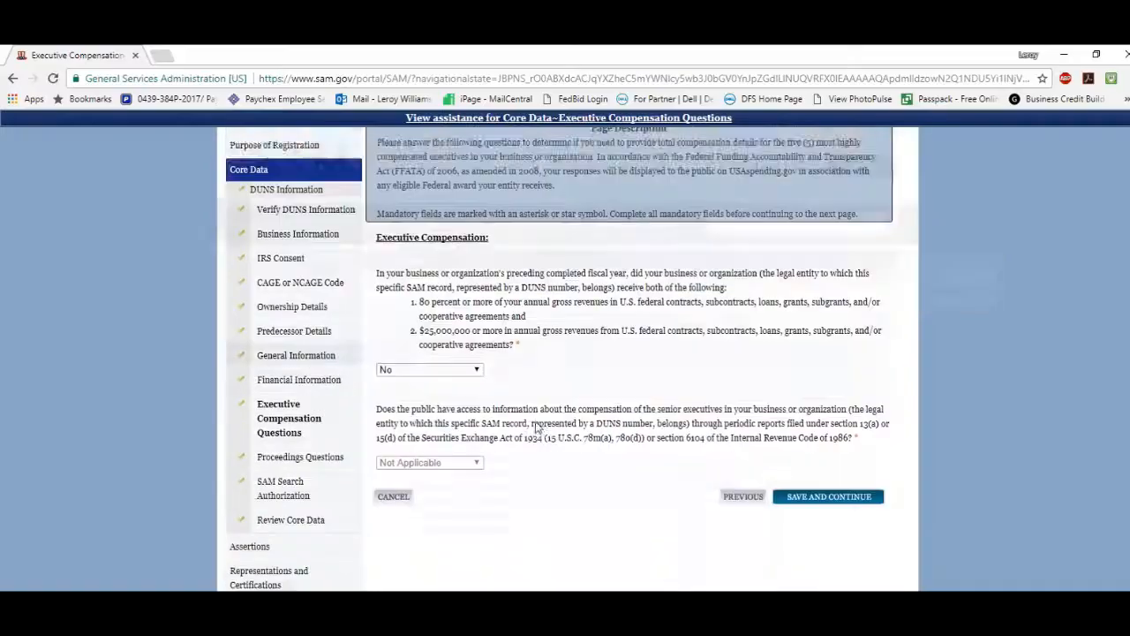
pyautogui.scroll(-1, 830, 424)
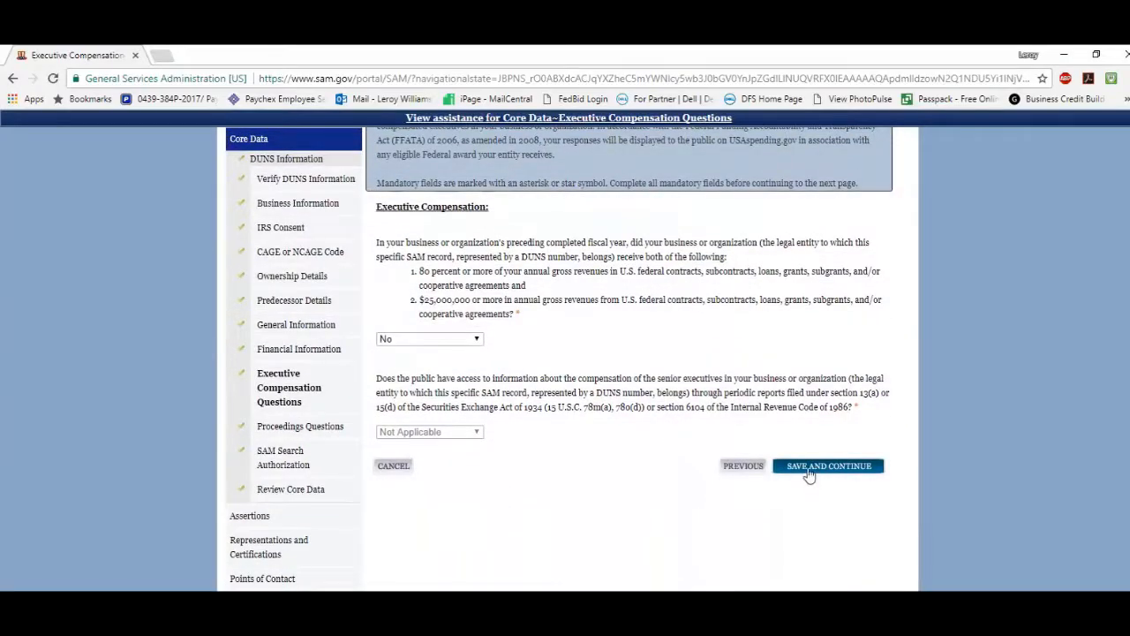
# - Save Executive Compensation (No, Not Applicable), Proceedings answers, and public SAM search authorization
pyautogui.click(809, 473)
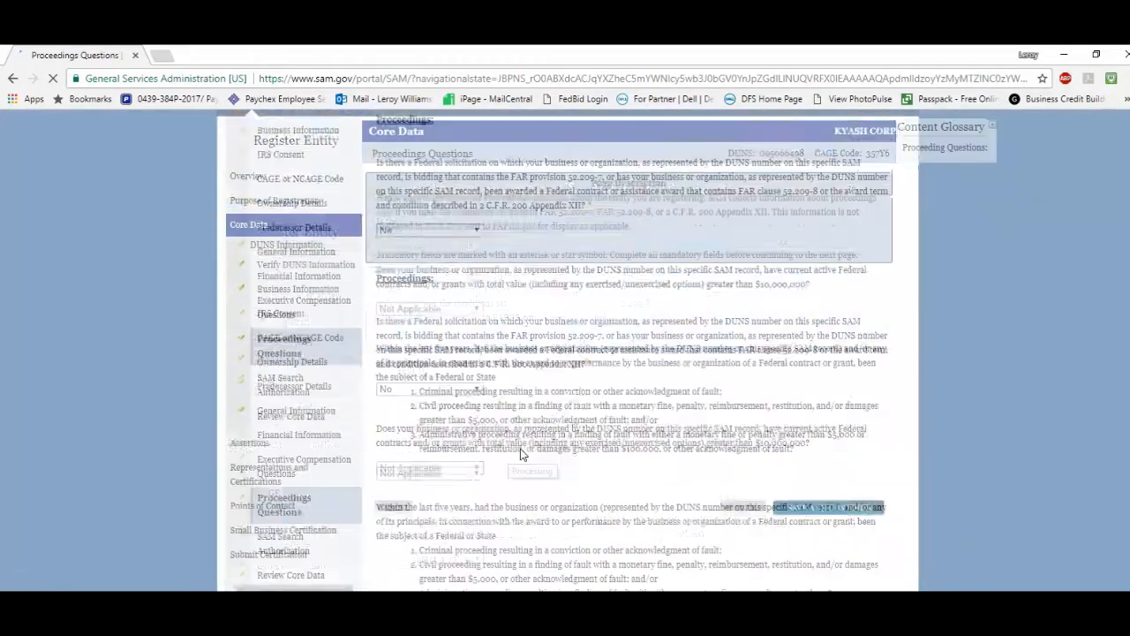
pyautogui.scroll(-3, 519, 453)
pyautogui.scroll(-5, 843, 523)
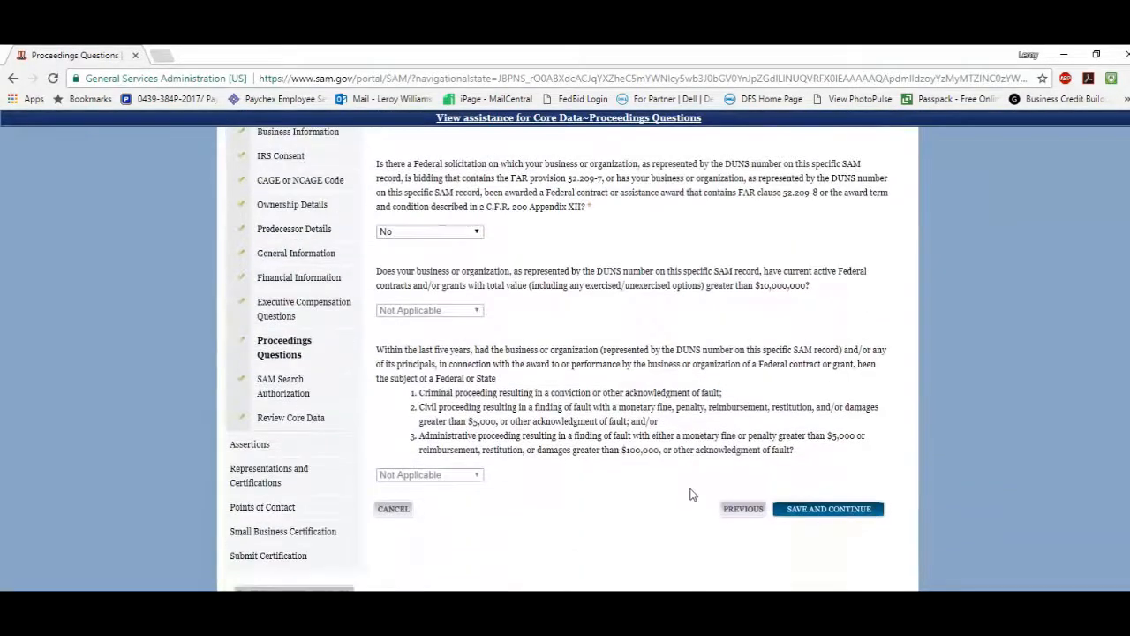
pyautogui.click(839, 512)
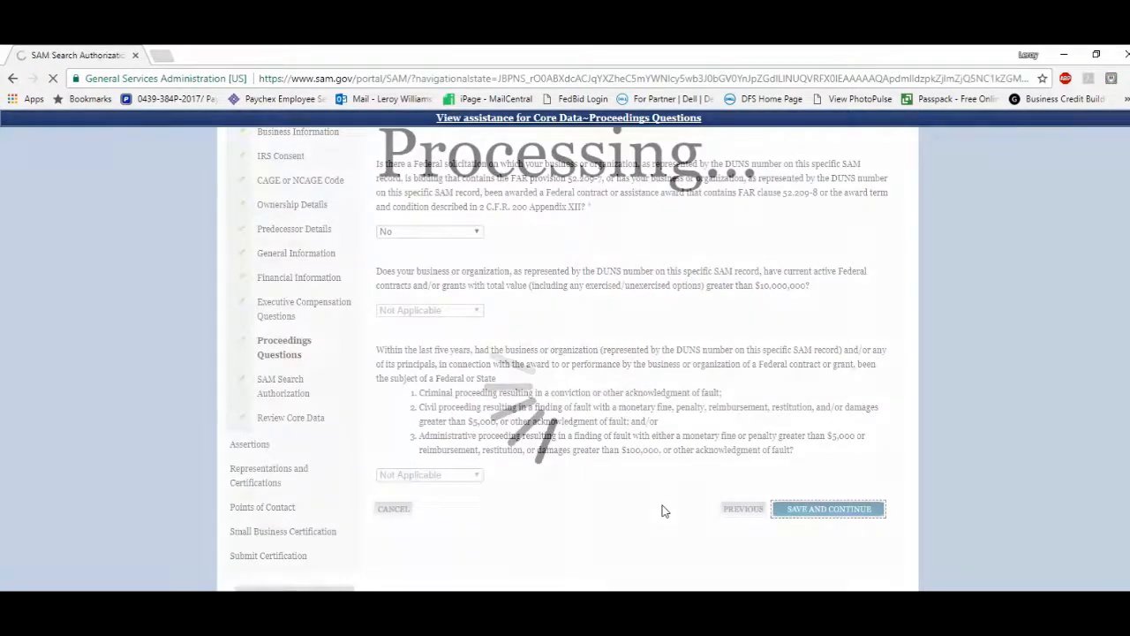
pyautogui.scroll(-1, 665, 510)
pyautogui.scroll(-1, 817, 498)
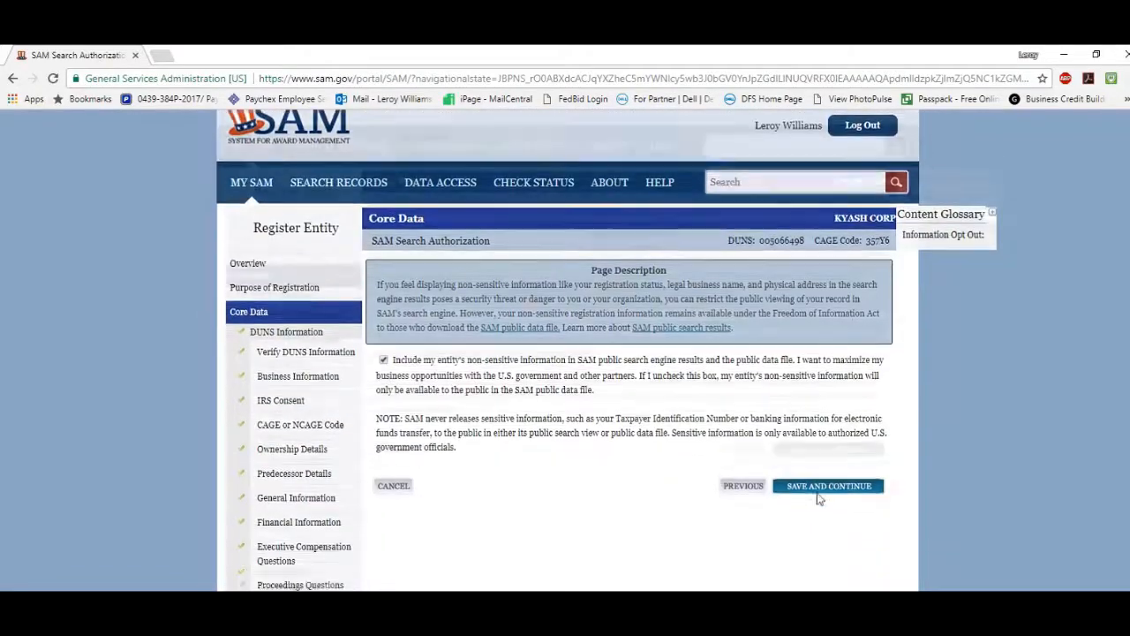
pyautogui.click(813, 442)
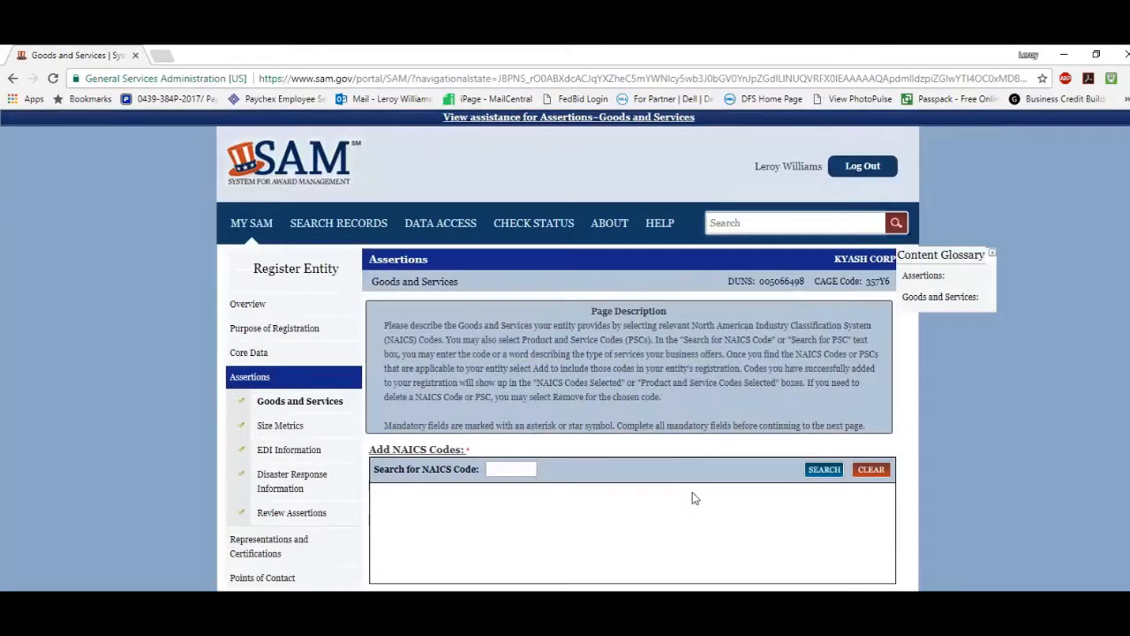
# - Save the selected NAICS codes and the size metrics
pyautogui.scroll(-3, 692, 492)
pyautogui.scroll(-6, 692, 492)
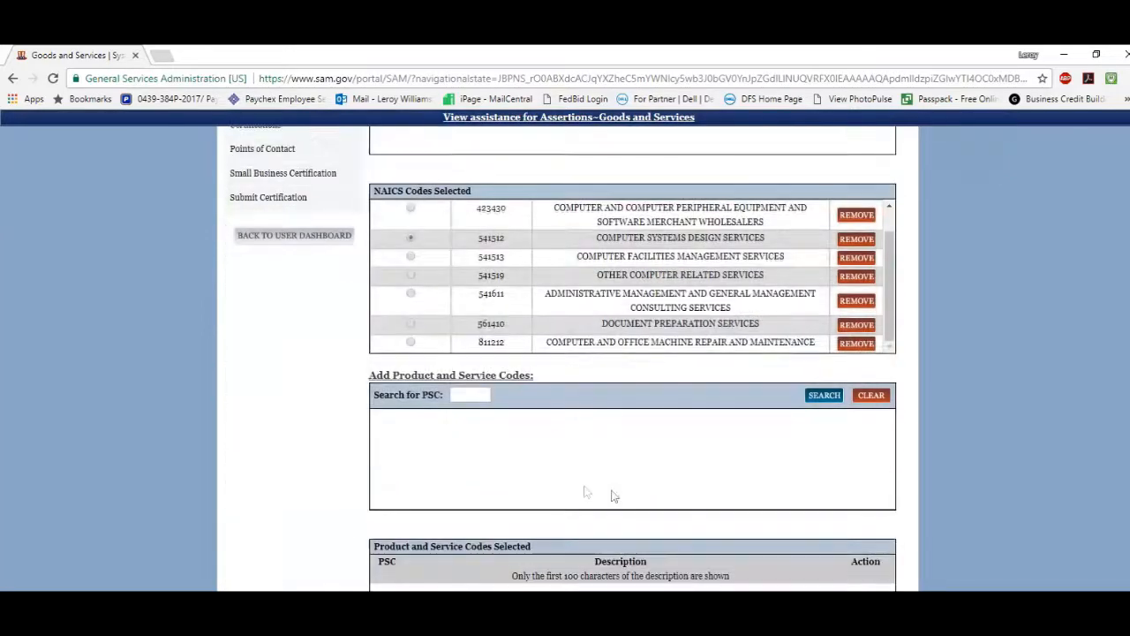
pyautogui.click(837, 521)
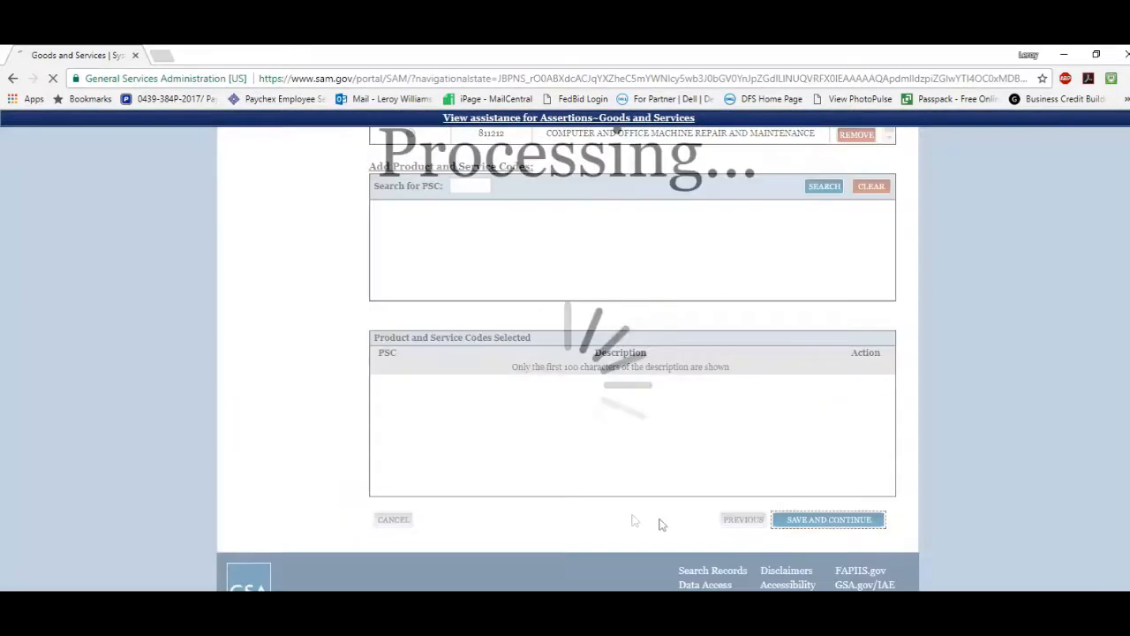
pyautogui.scroll(-10, 617, 518)
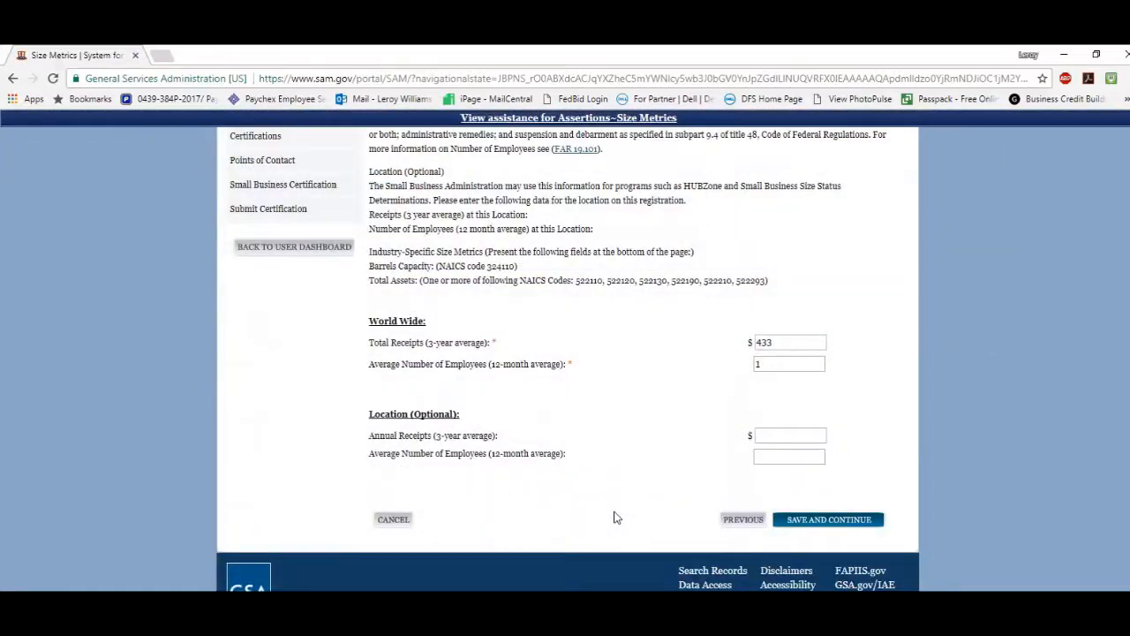
pyautogui.click(830, 521)
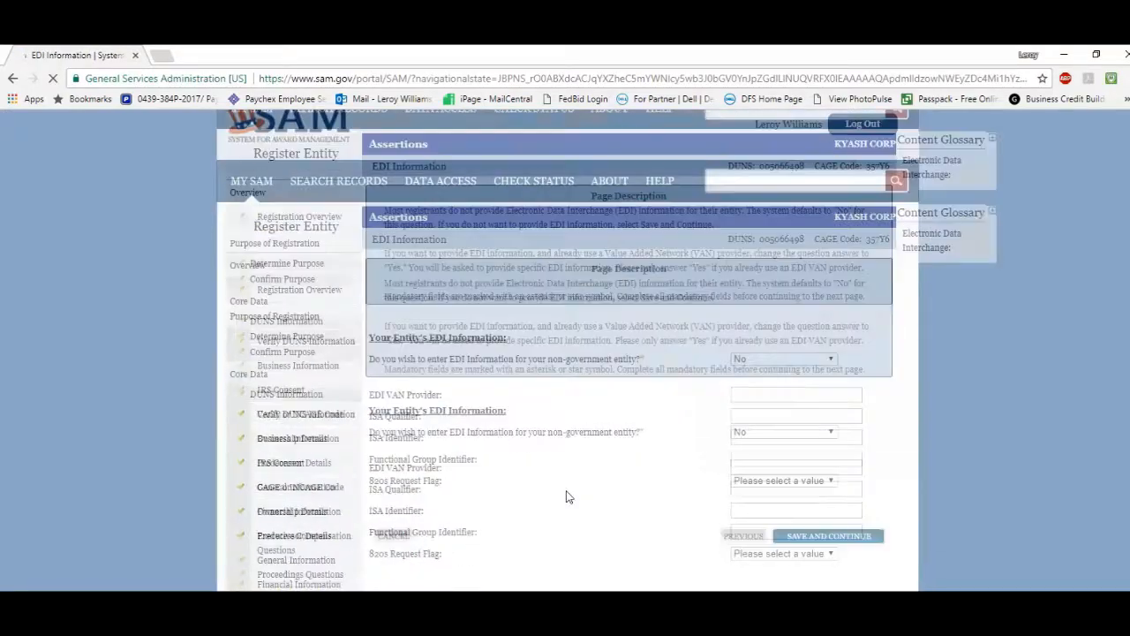
# - Save EDI and Disaster Response answers as No and accept the reviewed assertions
pyautogui.scroll(-2, 579, 492)
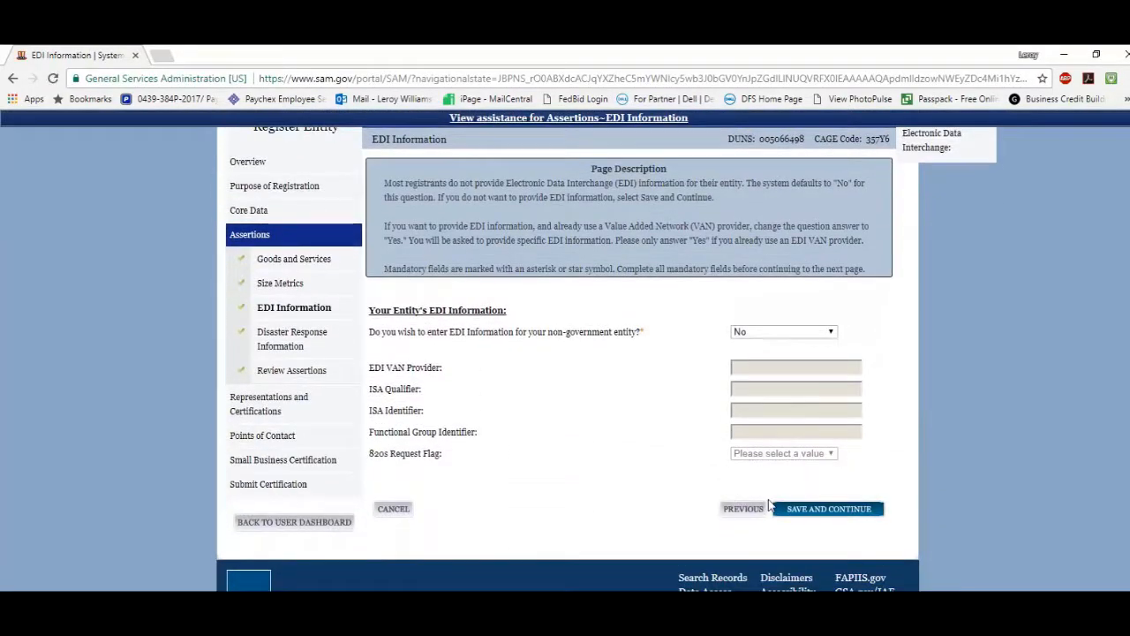
pyautogui.click(803, 509)
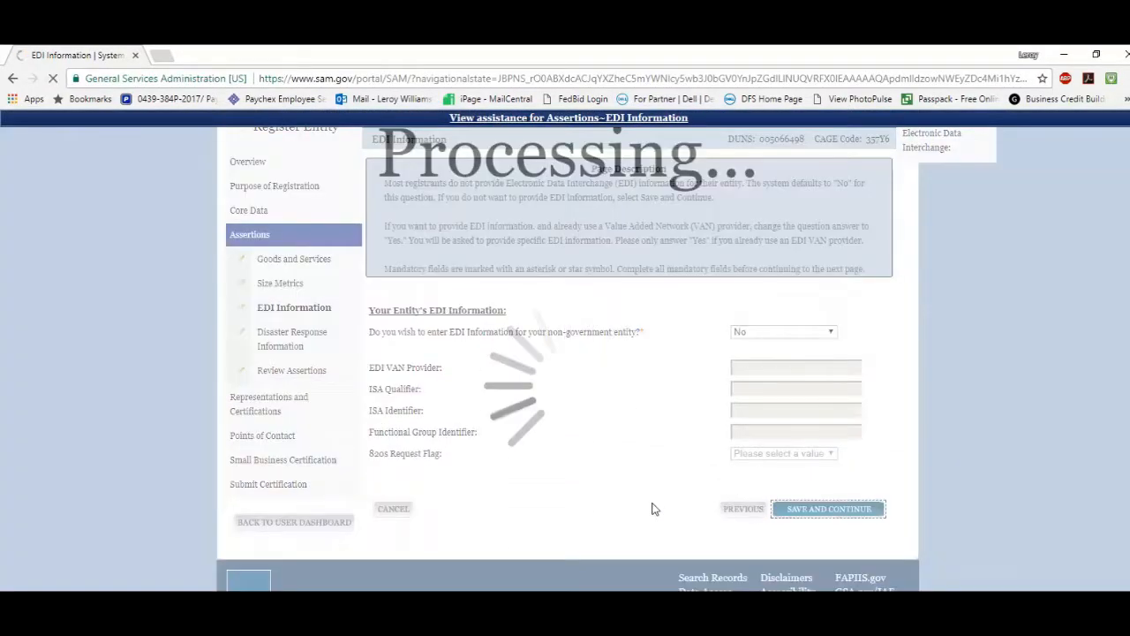
pyautogui.scroll(-3, 654, 509)
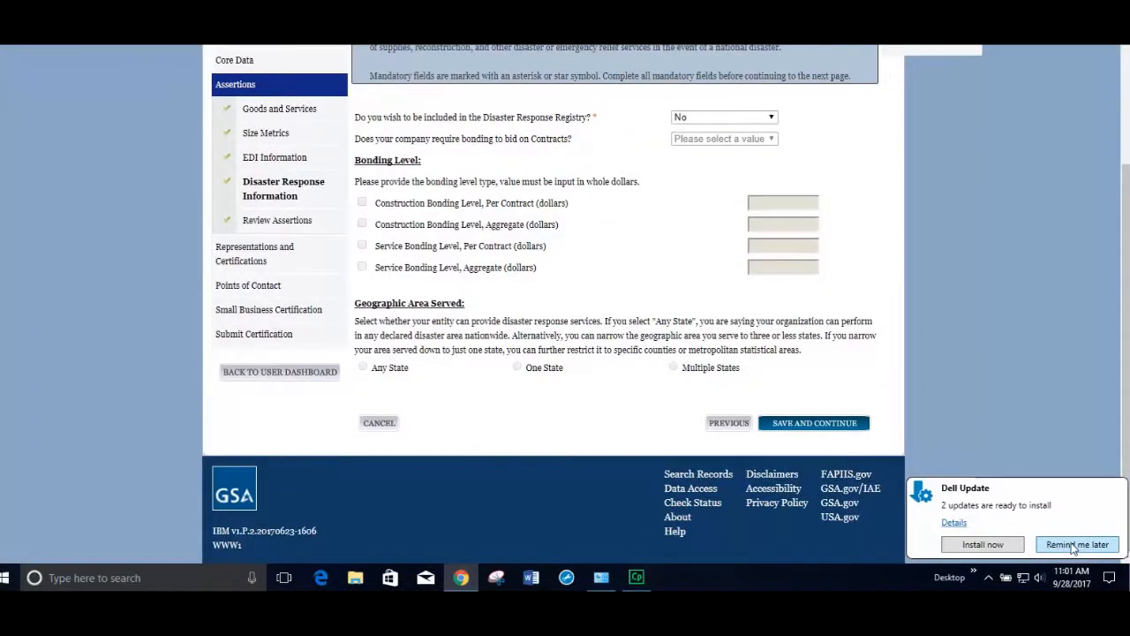
pyautogui.click(1076, 545)
pyautogui.click(793, 426)
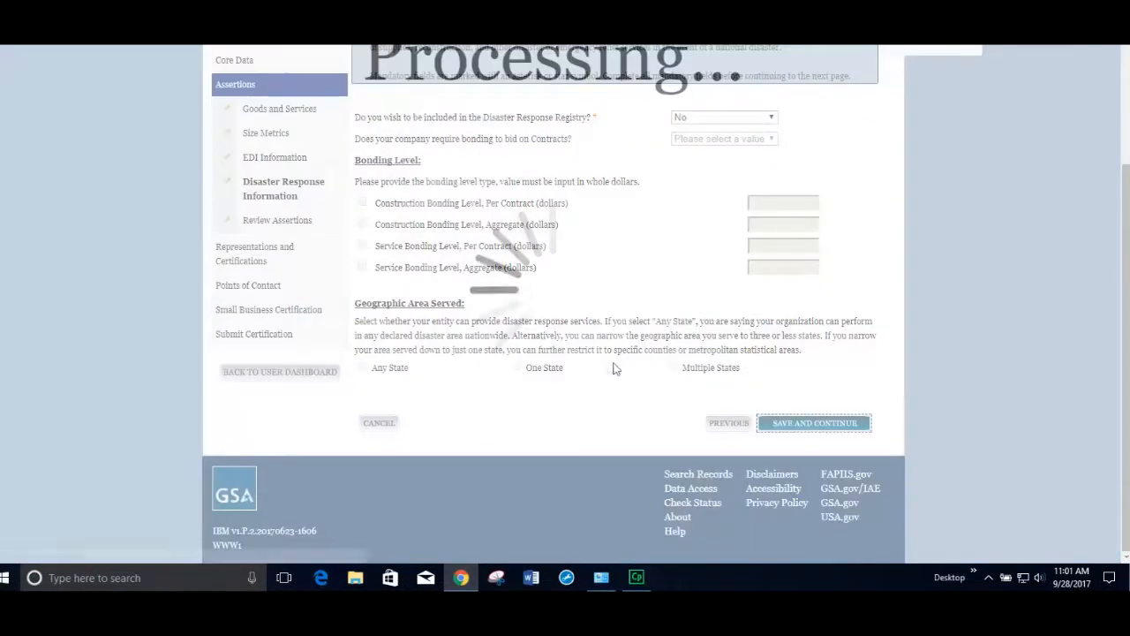
pyautogui.scroll(-2, 606, 369)
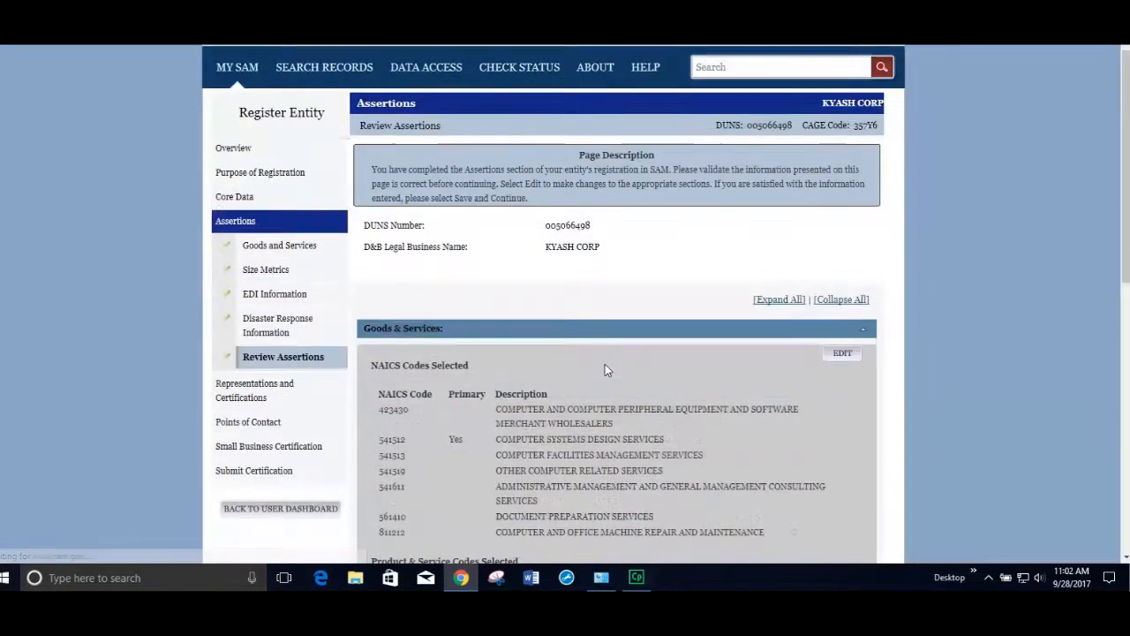
pyautogui.scroll(-6, 605, 364)
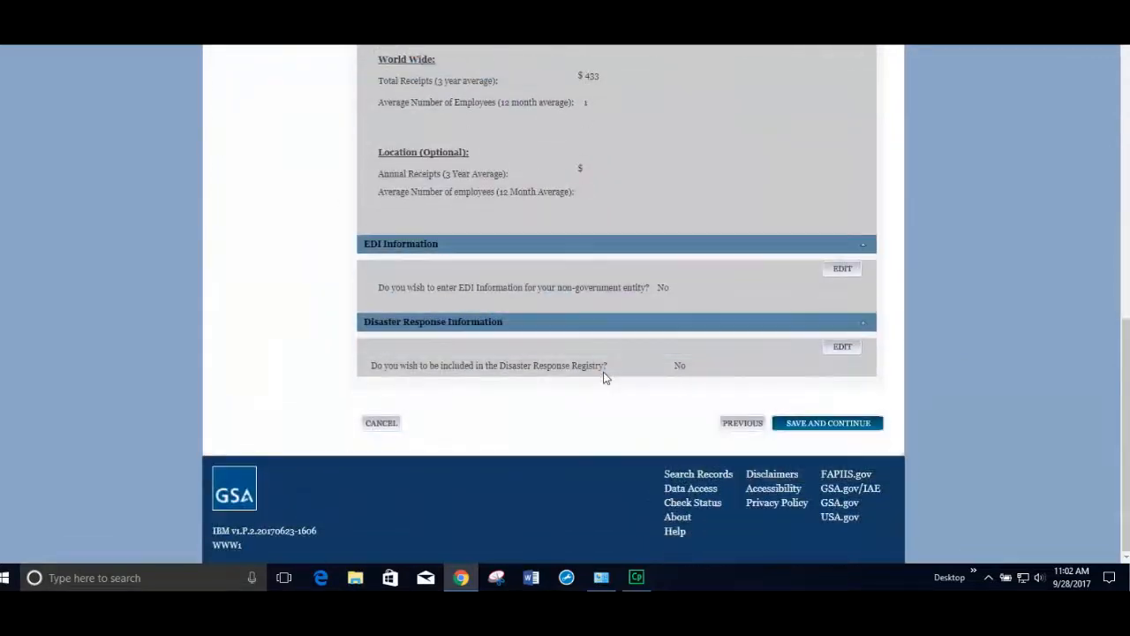
pyautogui.click(822, 429)
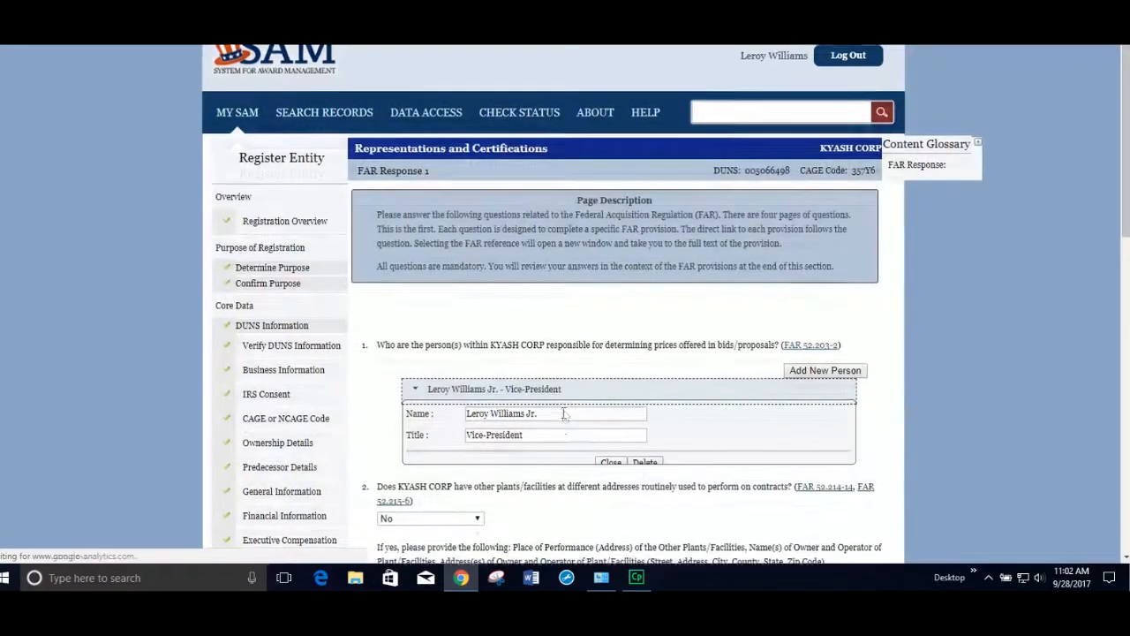
pyautogui.scroll(-4, 562, 411)
# - Save FAR Response 1, then save FAR Response 2 with No answers and None for joint ventures
pyautogui.click(795, 459)
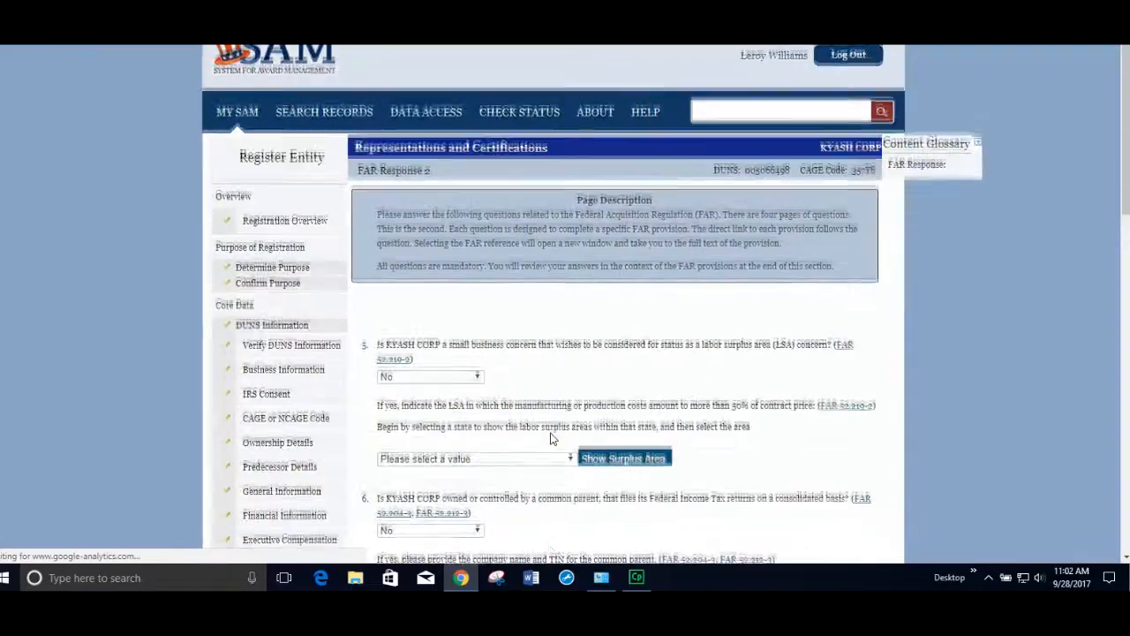
pyautogui.scroll(-2, 550, 439)
pyautogui.scroll(-3, 550, 439)
pyautogui.scroll(-1, 550, 439)
pyautogui.scroll(-5, 550, 439)
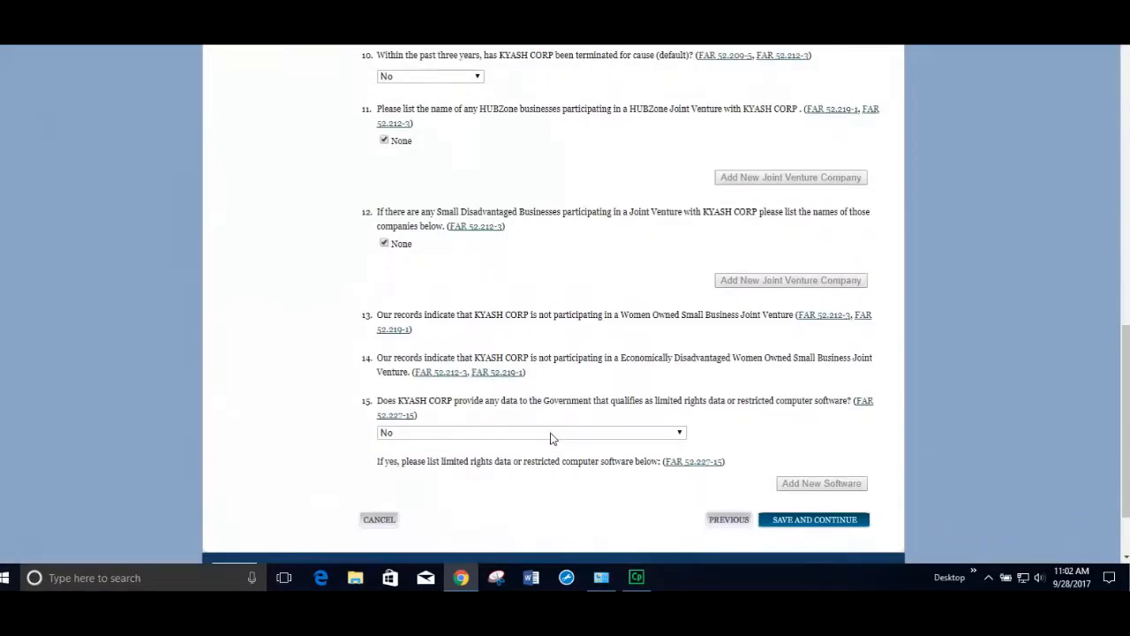
pyautogui.scroll(8, 550, 439)
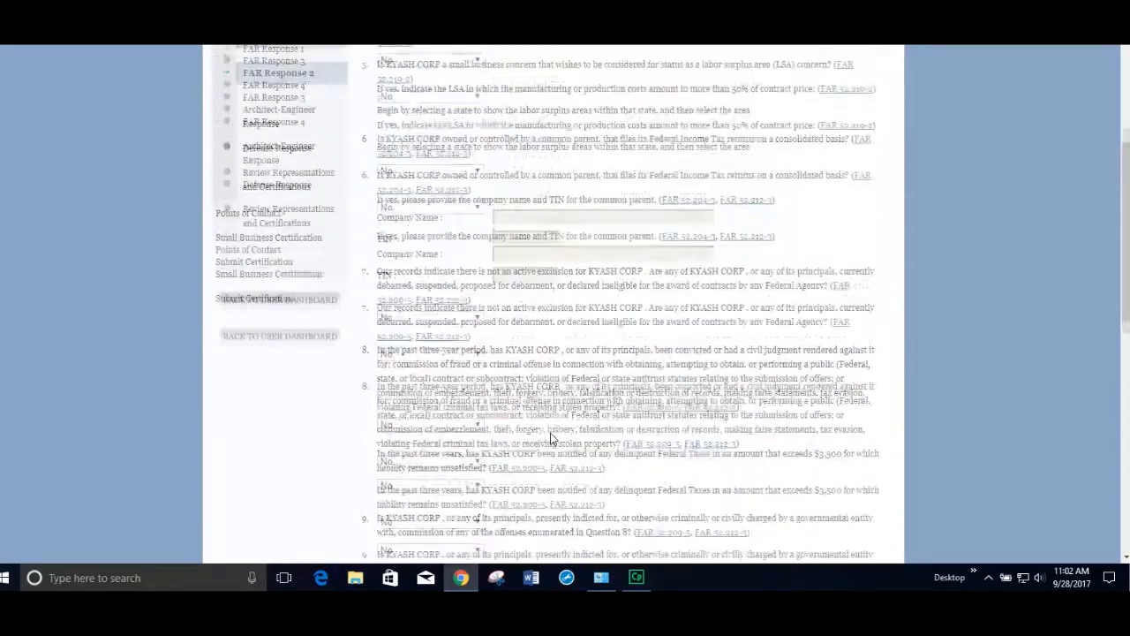
pyautogui.scroll(1, 550, 439)
pyautogui.scroll(-6, 550, 439)
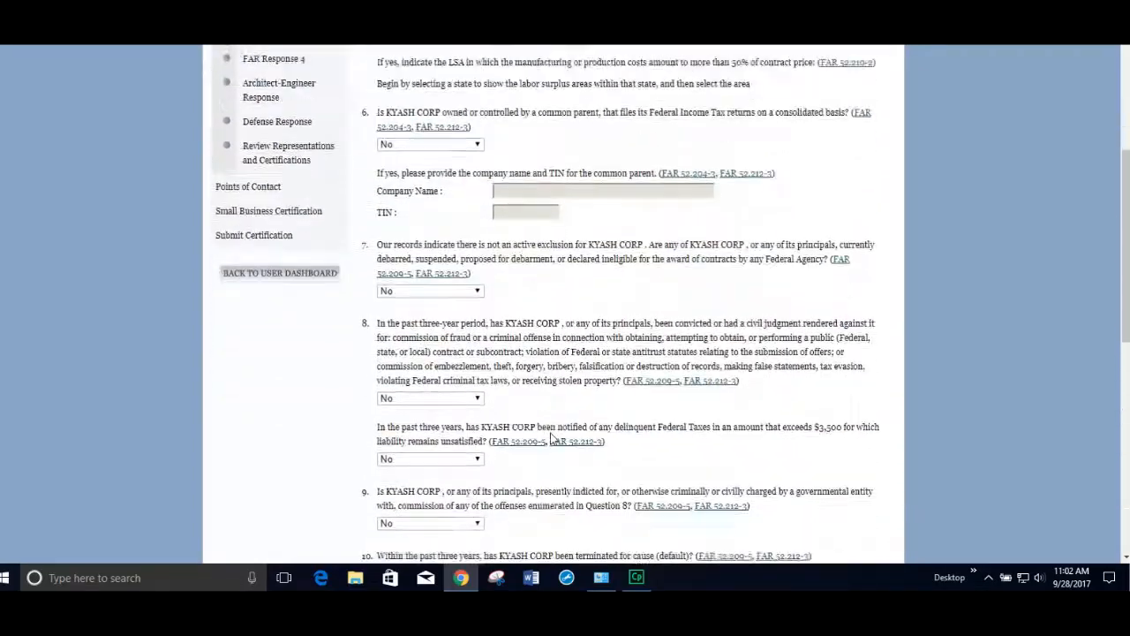
pyautogui.scroll(-3, 550, 439)
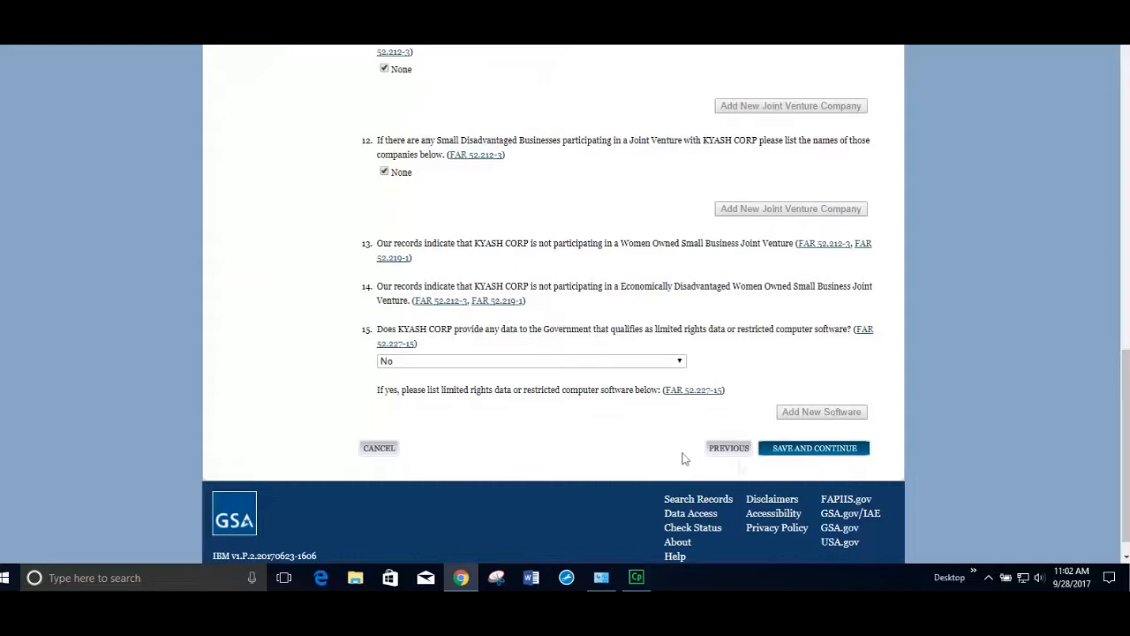
pyautogui.click(820, 452)
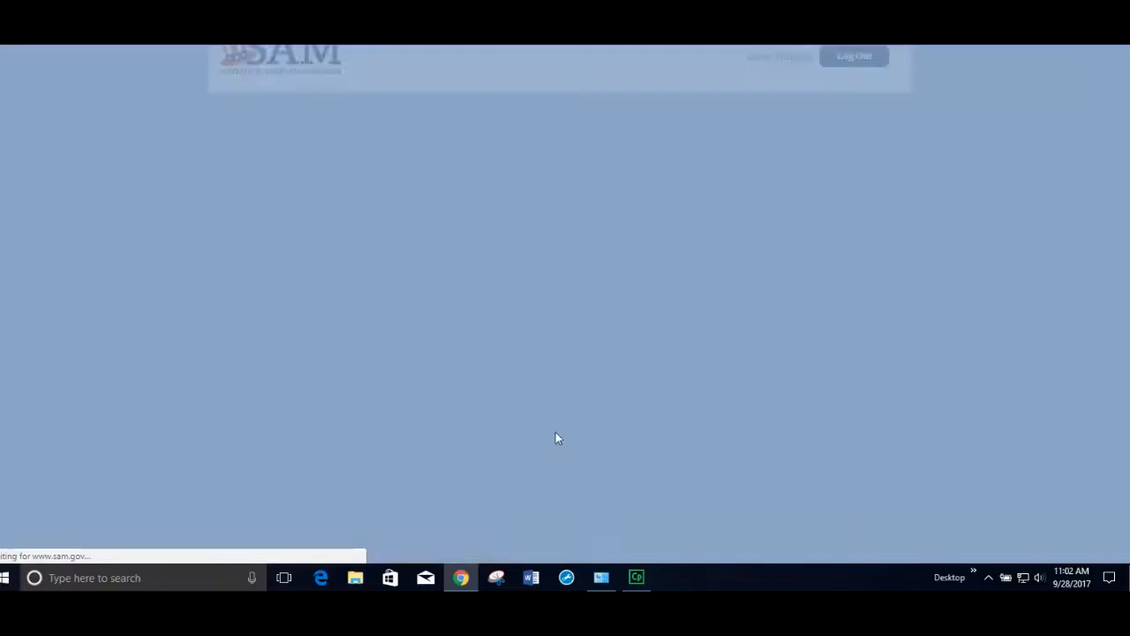
# - Review FAR Response 3 questions 16–24 and the NAICS size table: Yes on 17, No on 19–22
pyautogui.scroll(-2, 556, 436)
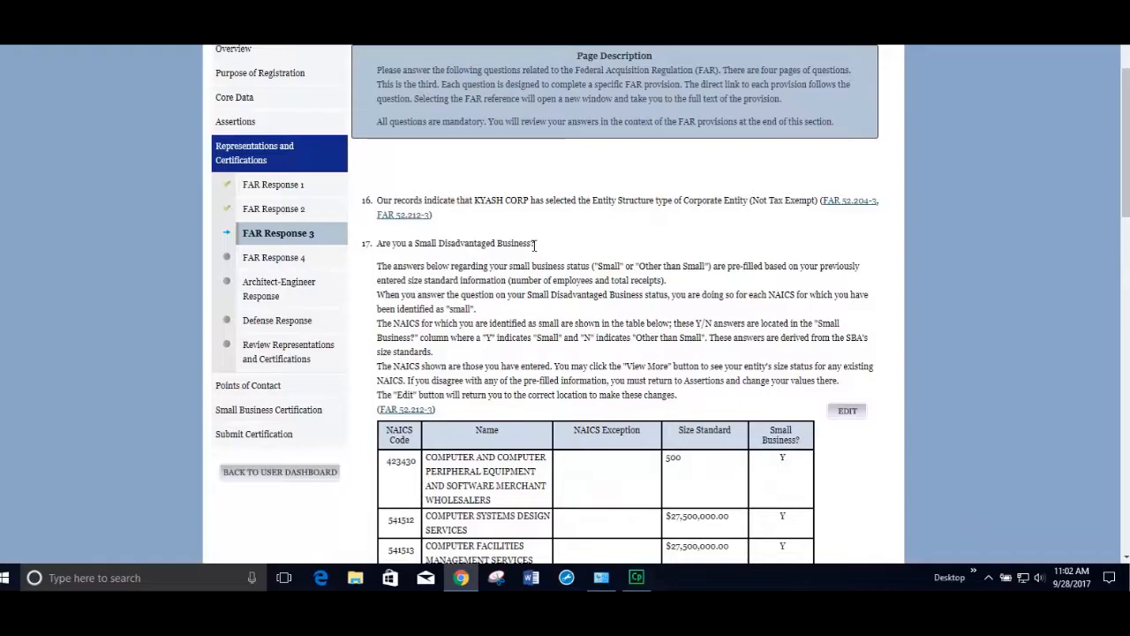
pyautogui.scroll(2, 534, 246)
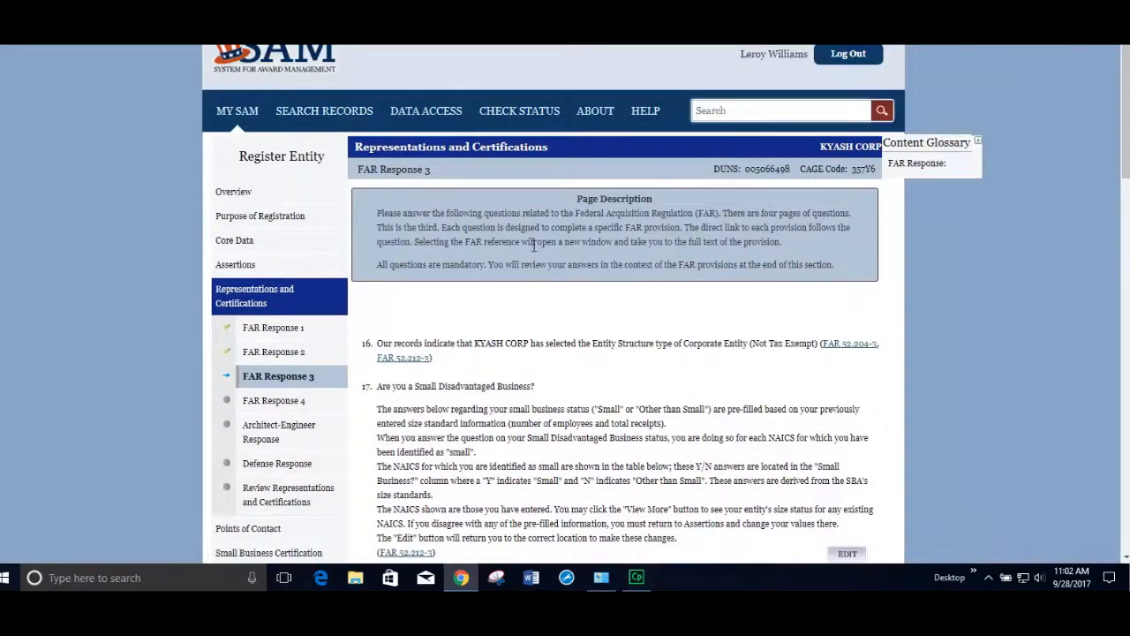
pyautogui.scroll(-4, 535, 246)
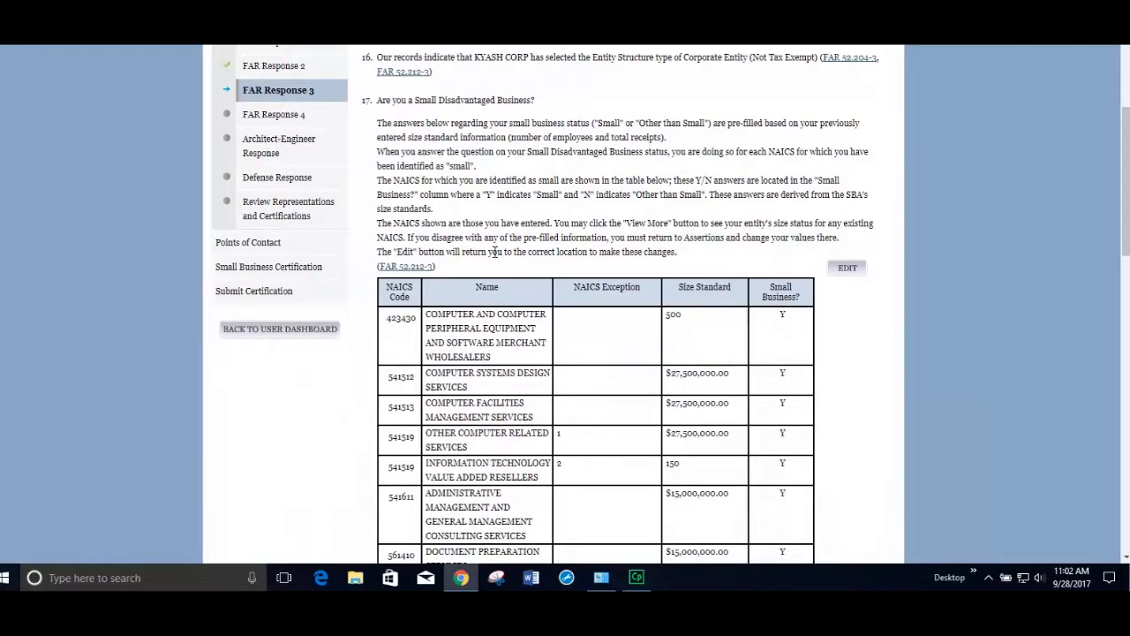
pyautogui.scroll(-3, 495, 252)
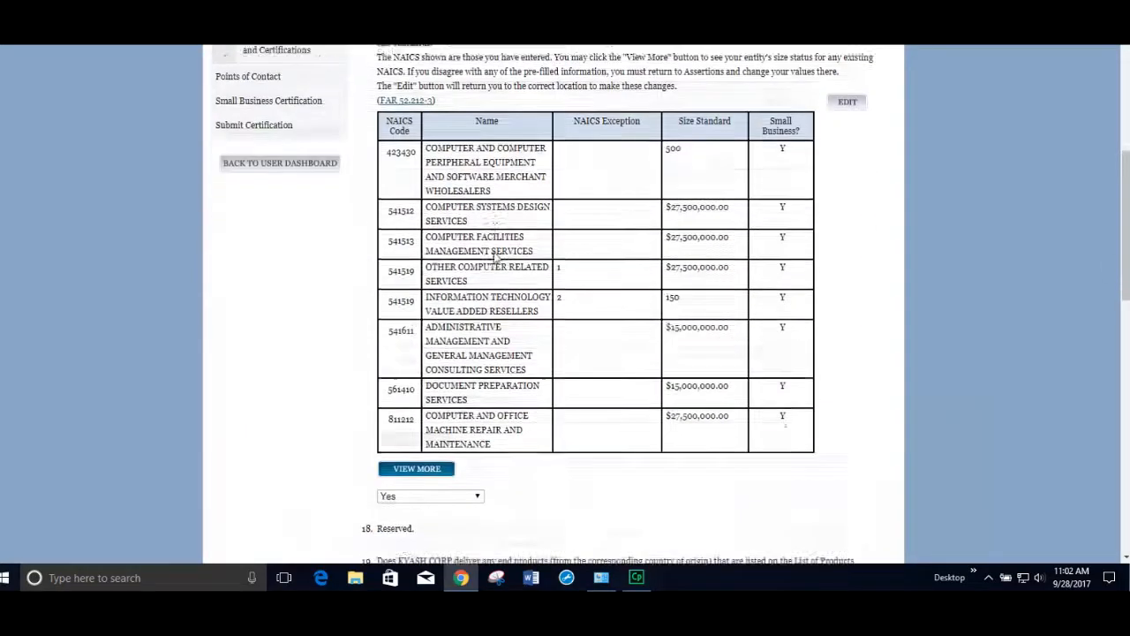
pyautogui.scroll(2, 495, 256)
pyautogui.scroll(-2, 495, 256)
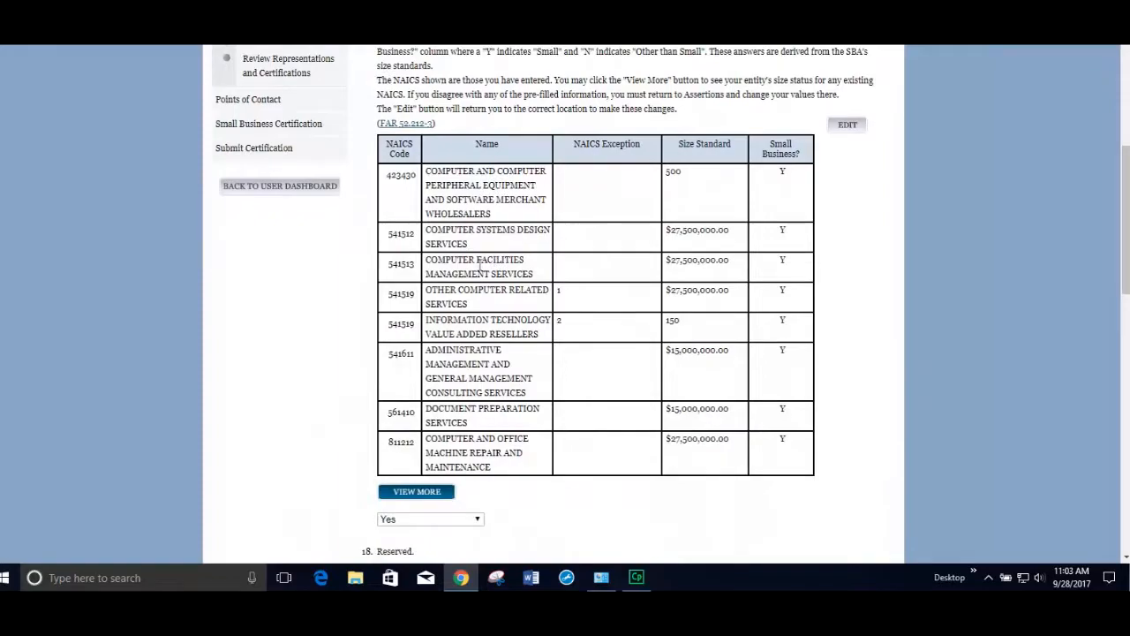
pyautogui.scroll(1, 515, 359)
pyautogui.scroll(1, 500, 394)
pyautogui.scroll(-3, 499, 394)
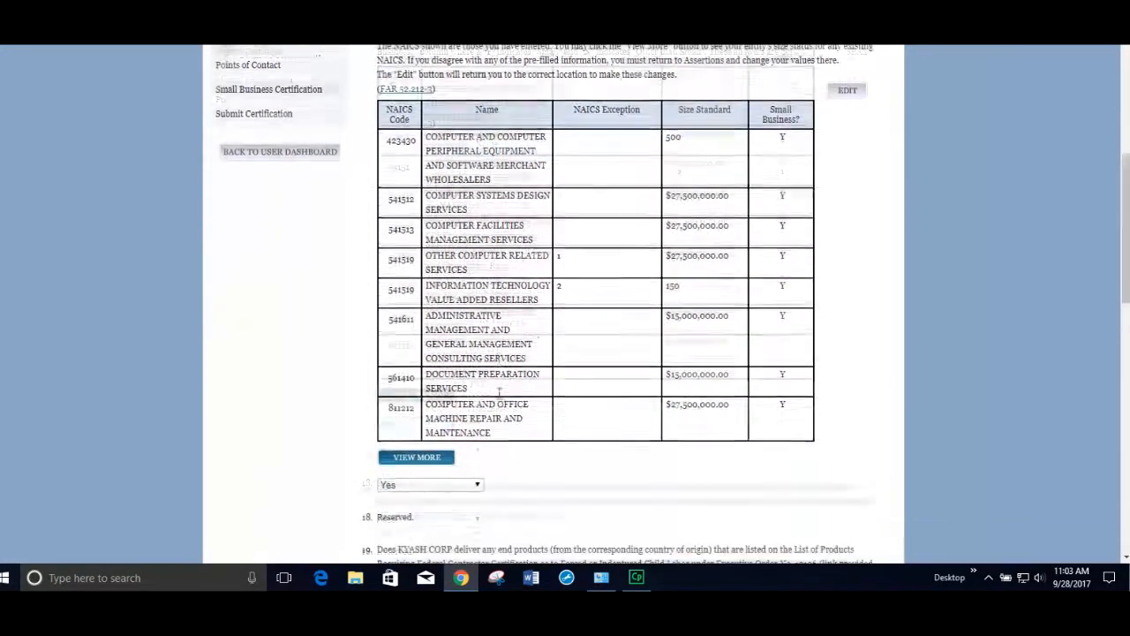
pyautogui.scroll(2, 621, 398)
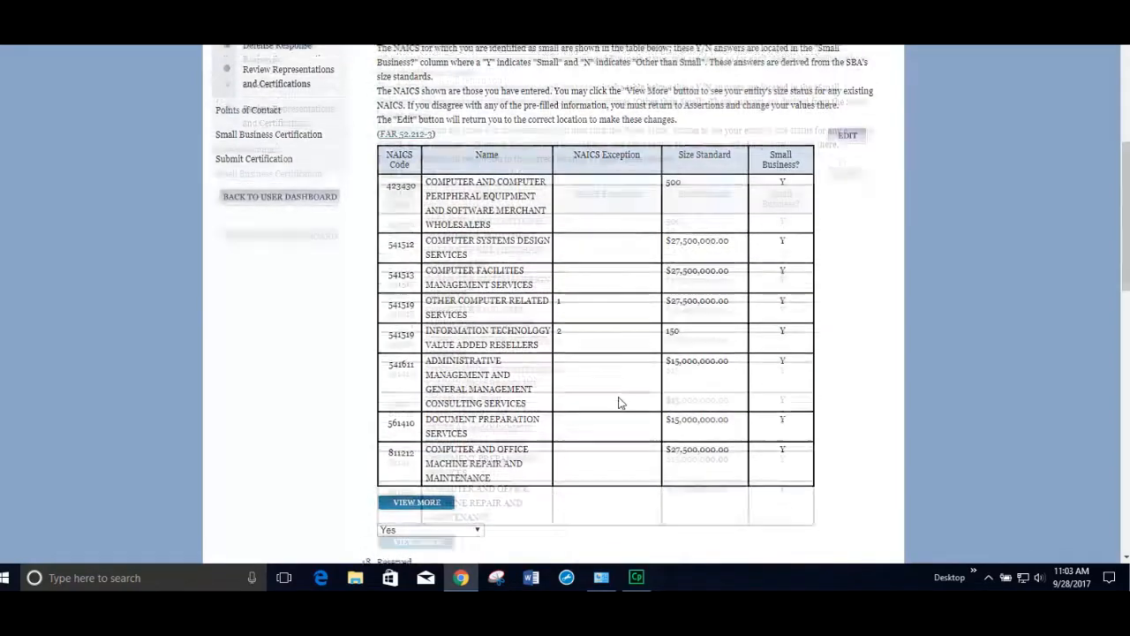
pyautogui.scroll(2, 621, 399)
pyautogui.scroll(2, 439, 155)
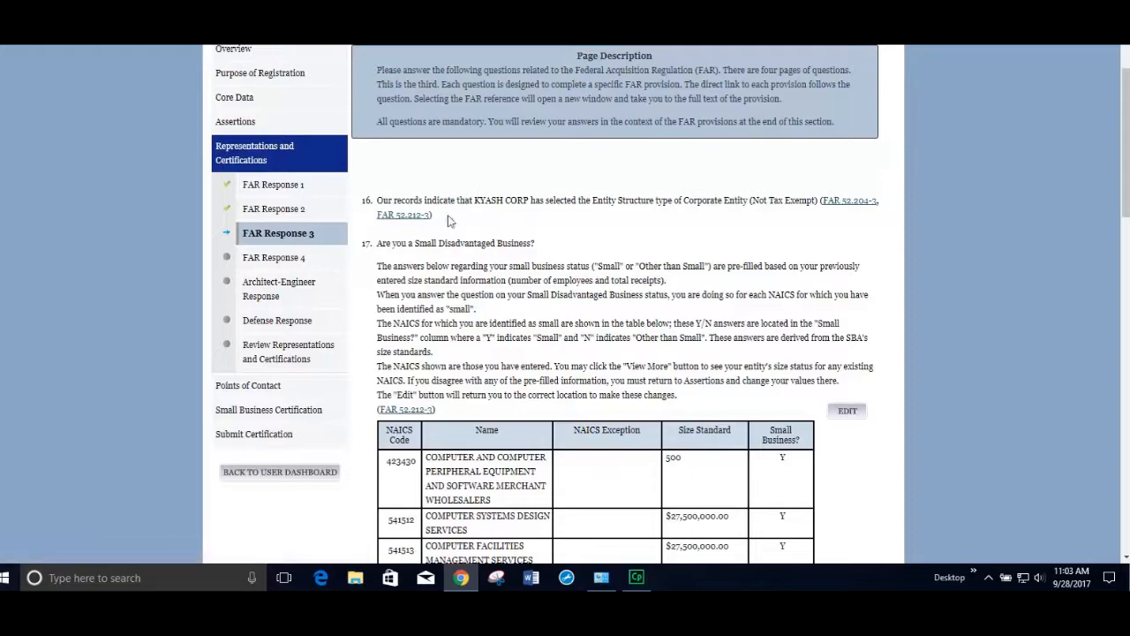
pyautogui.scroll(-1, 450, 220)
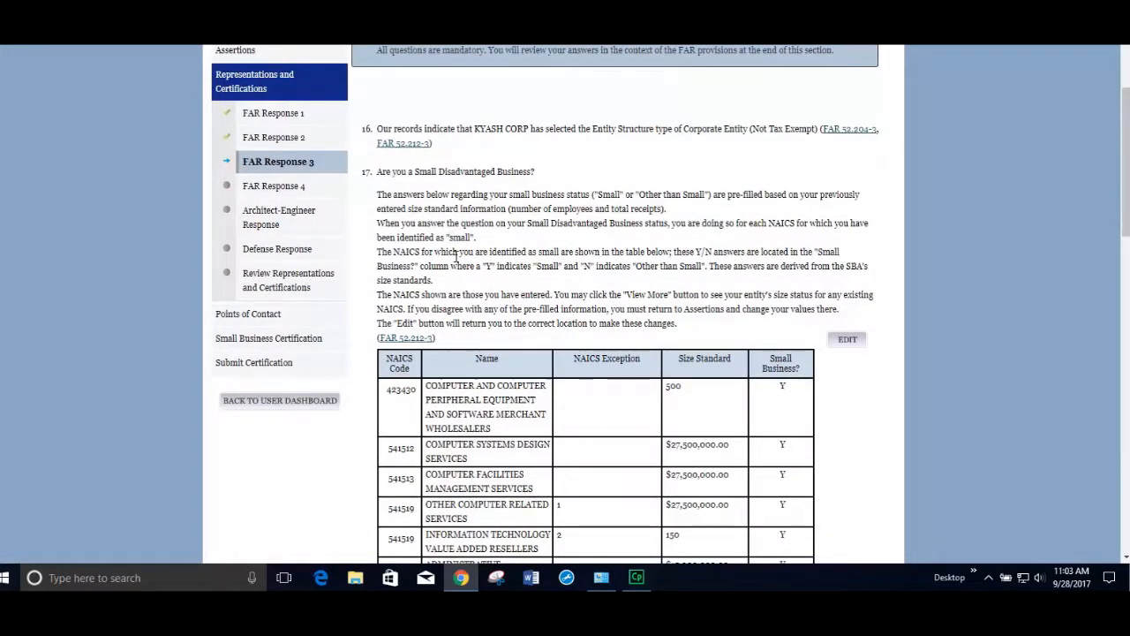
pyautogui.scroll(-3, 456, 256)
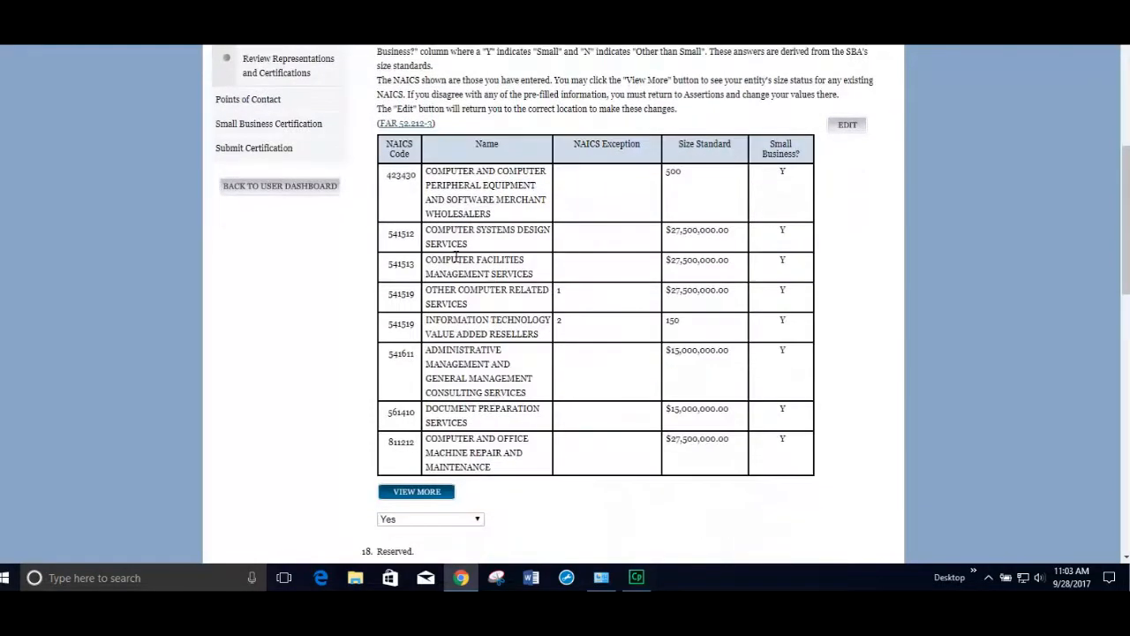
pyautogui.scroll(-1, 456, 256)
pyautogui.scroll(-1, 428, 150)
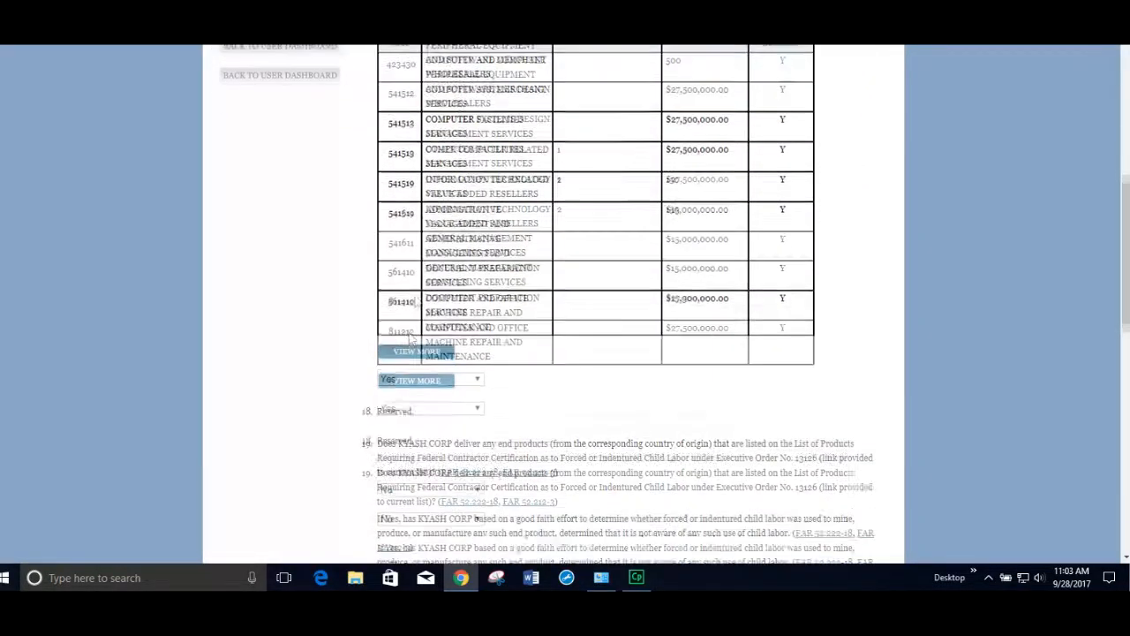
pyautogui.moveTo(478, 379)
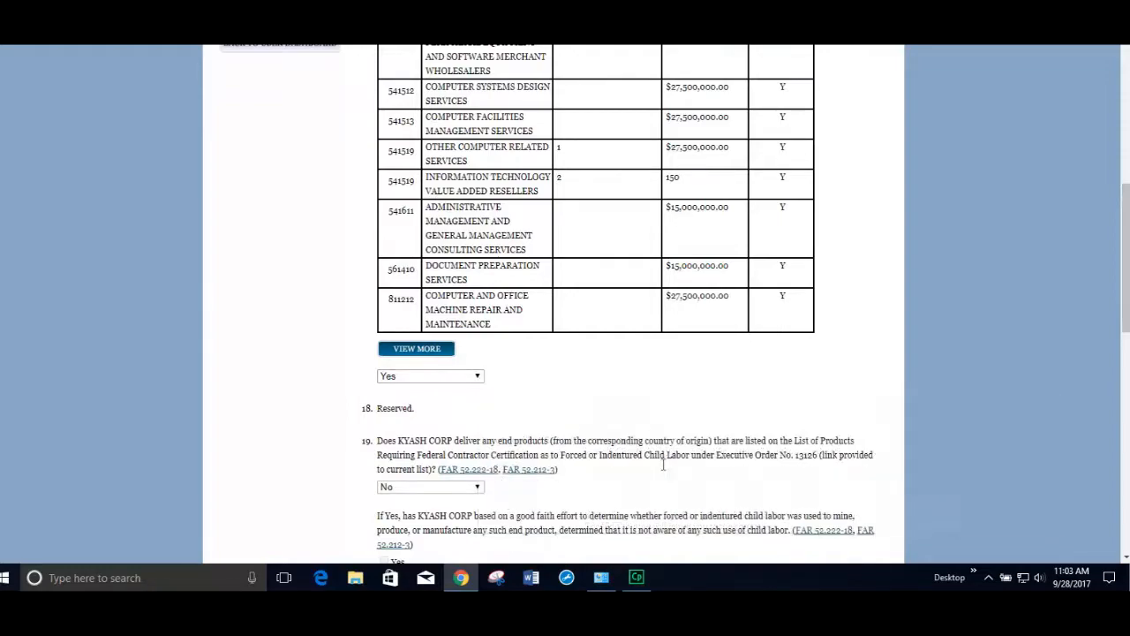
pyautogui.scroll(-3, 497, 368)
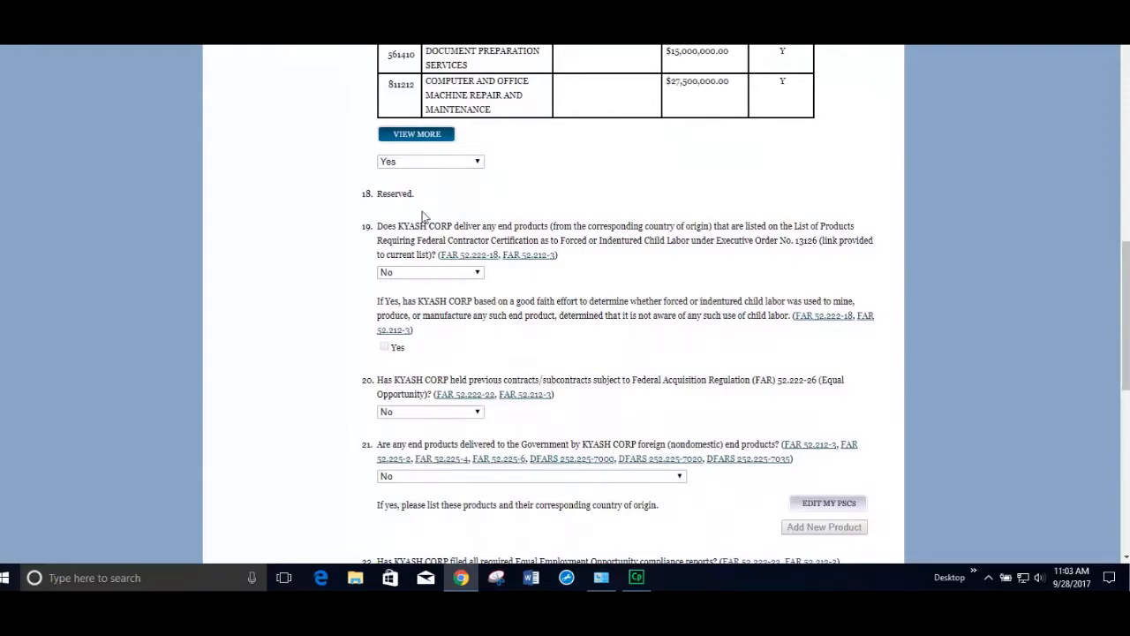
pyautogui.scroll(7, 422, 212)
pyautogui.scroll(-7, 425, 222)
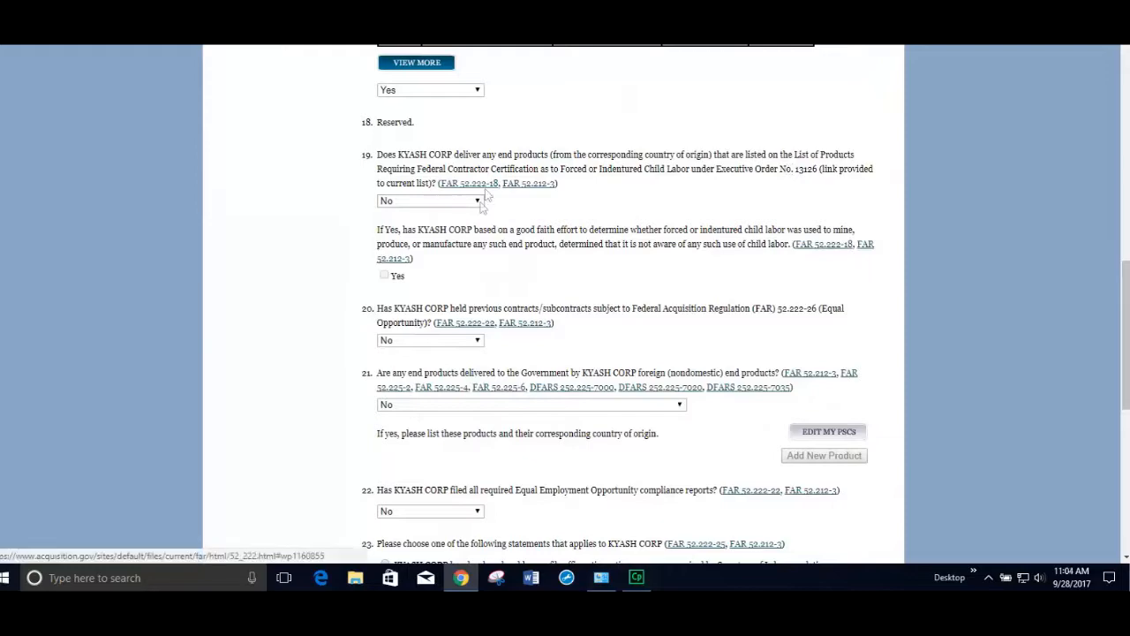
pyautogui.scroll(-3, 476, 208)
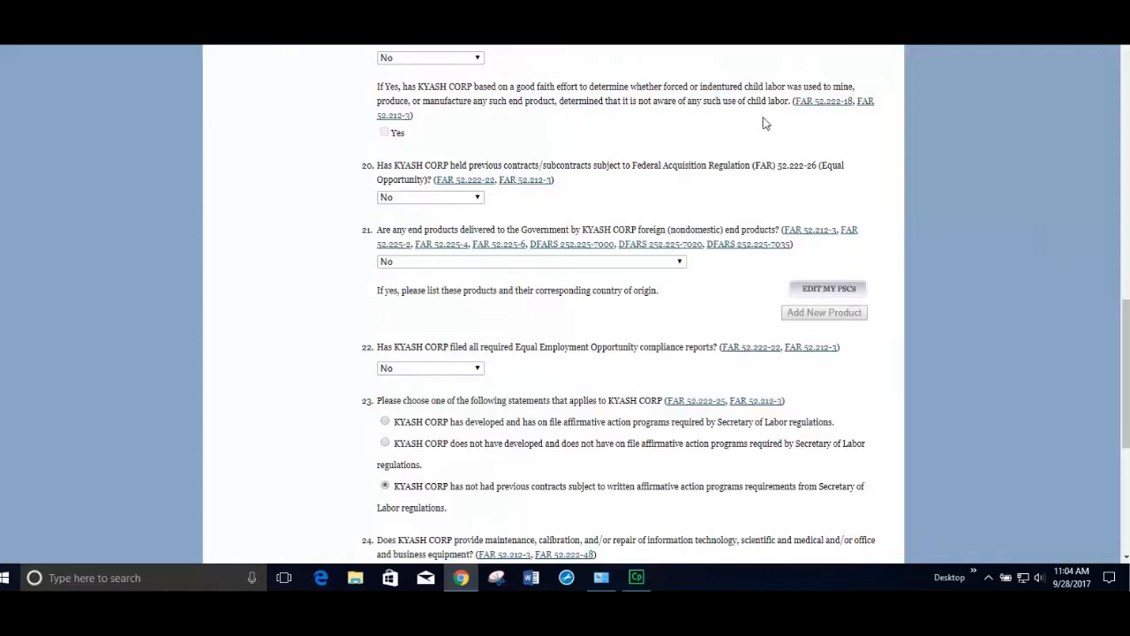
pyautogui.scroll(1, 767, 123)
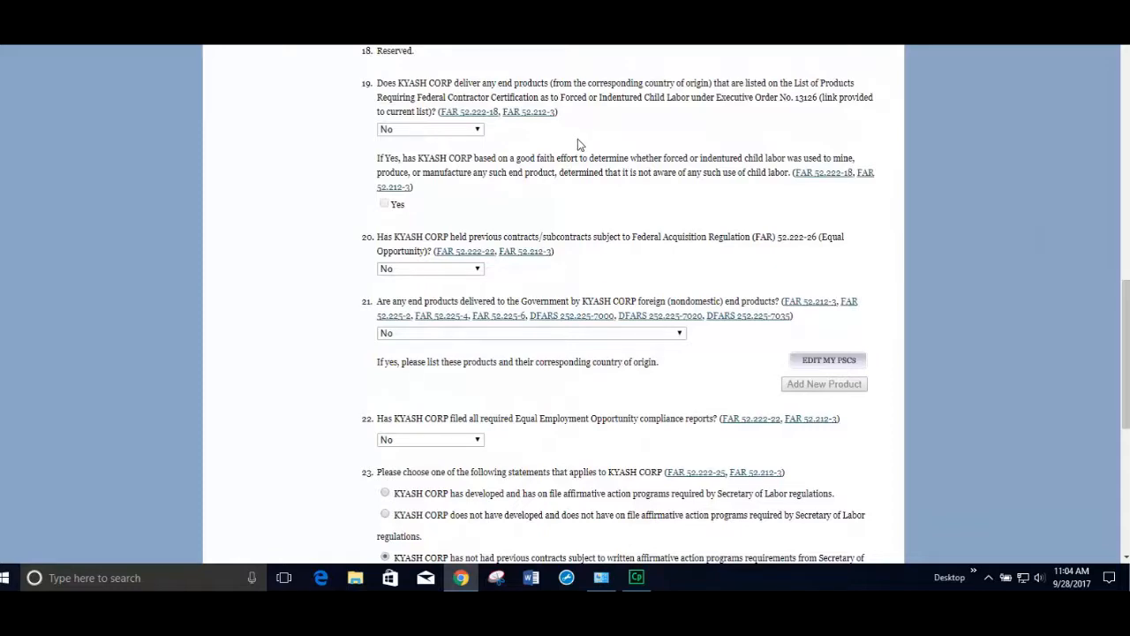
pyautogui.scroll(-1, 578, 144)
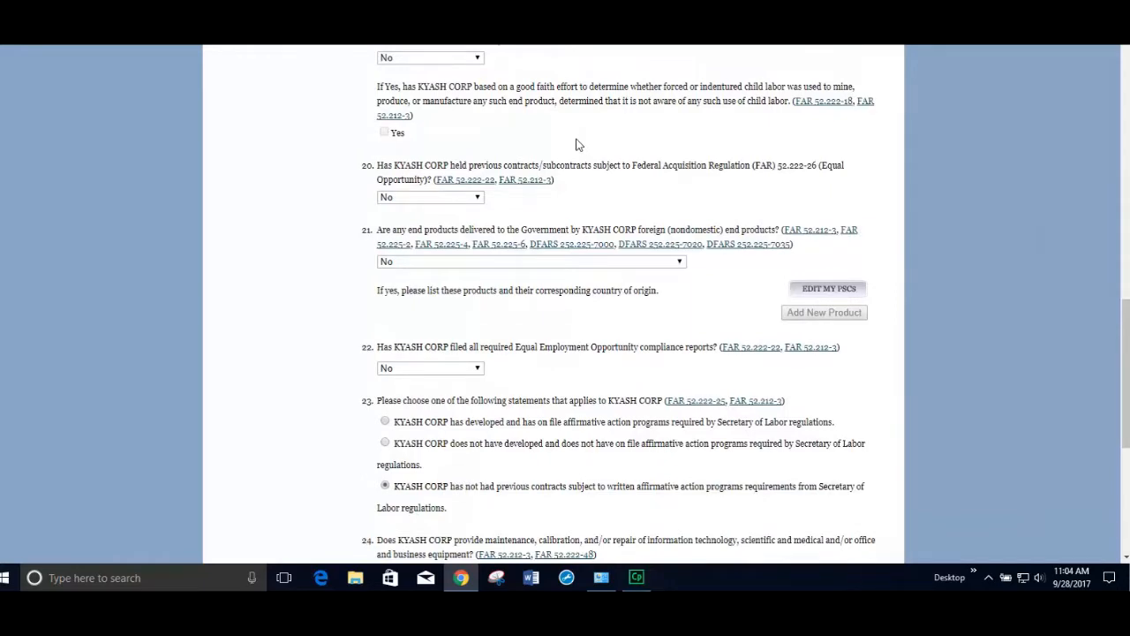
pyautogui.scroll(1, 578, 144)
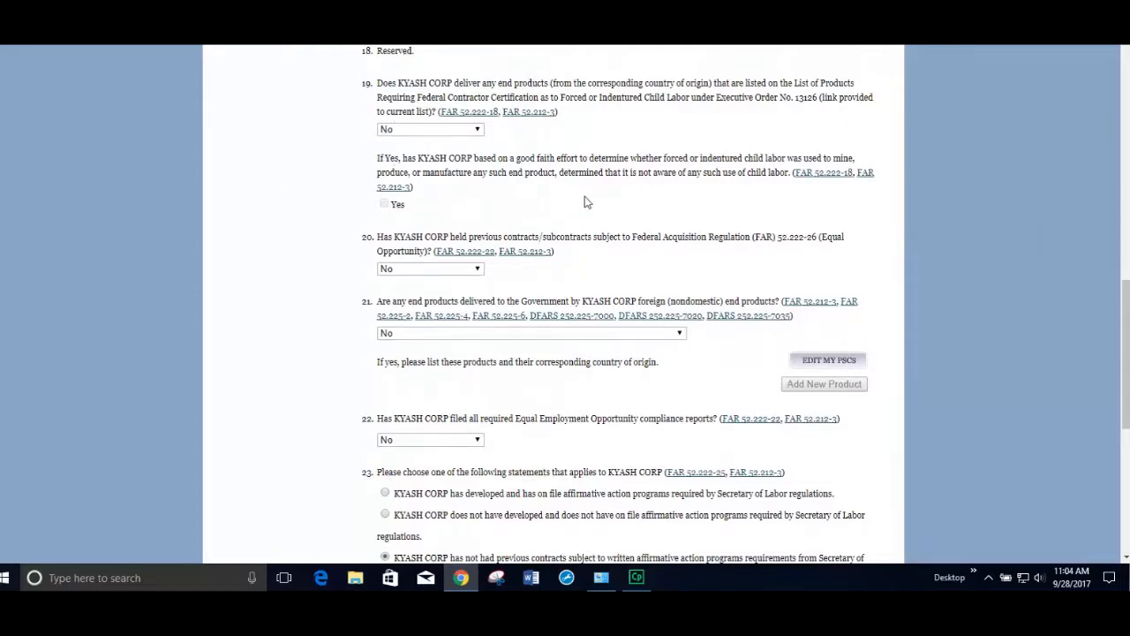
pyautogui.scroll(-1, 585, 203)
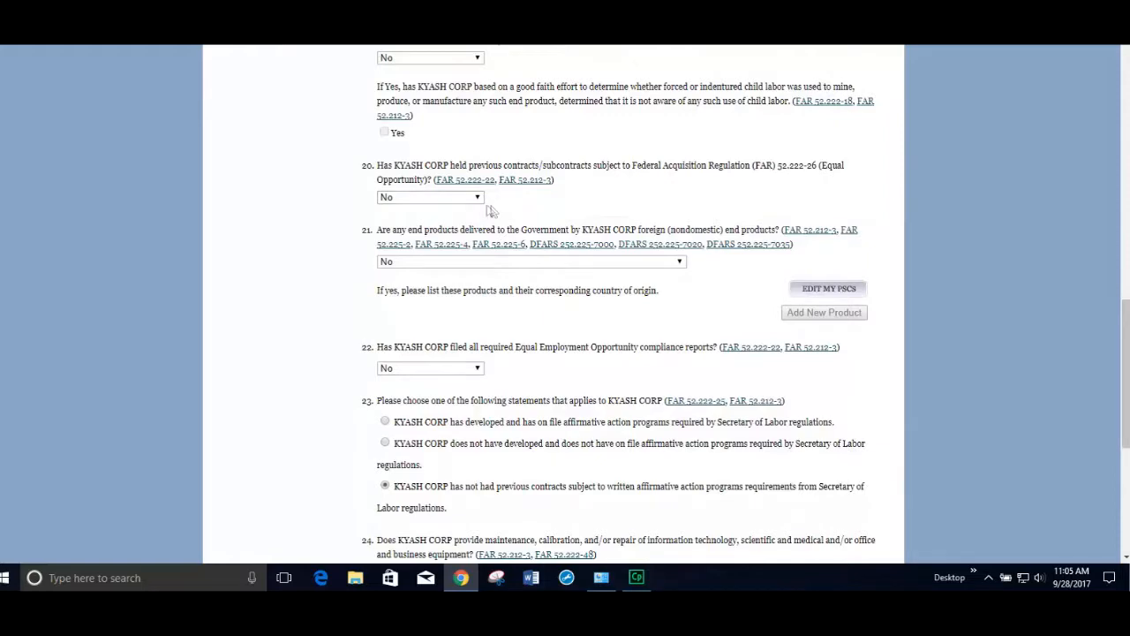
pyautogui.scroll(-1, 479, 205)
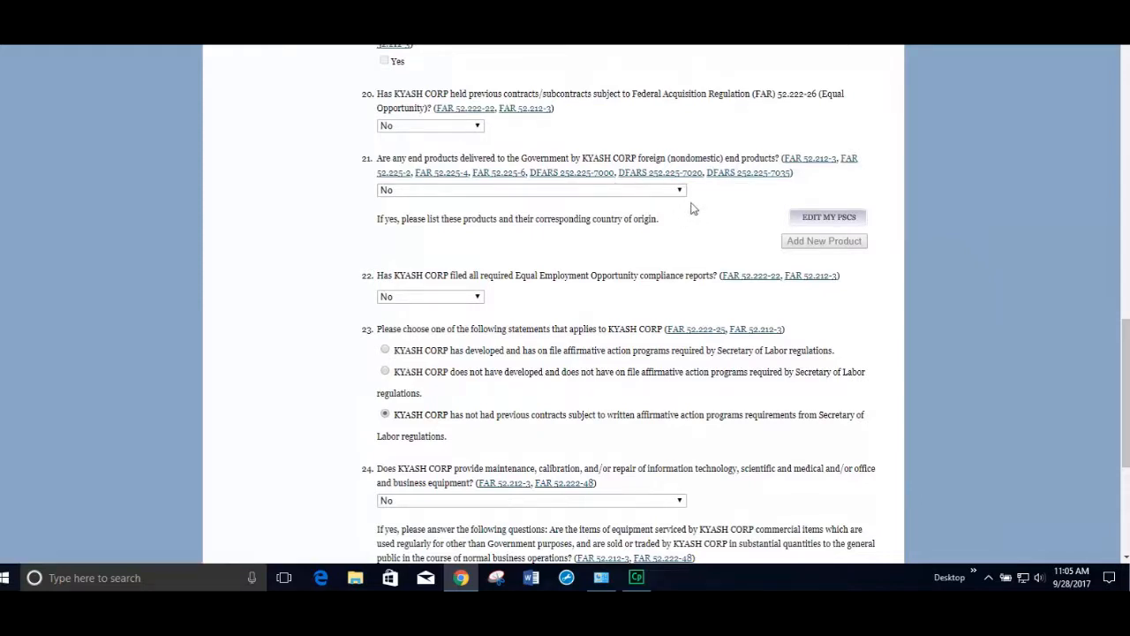
pyautogui.scroll(-2, 680, 201)
pyautogui.scroll(1, 625, 155)
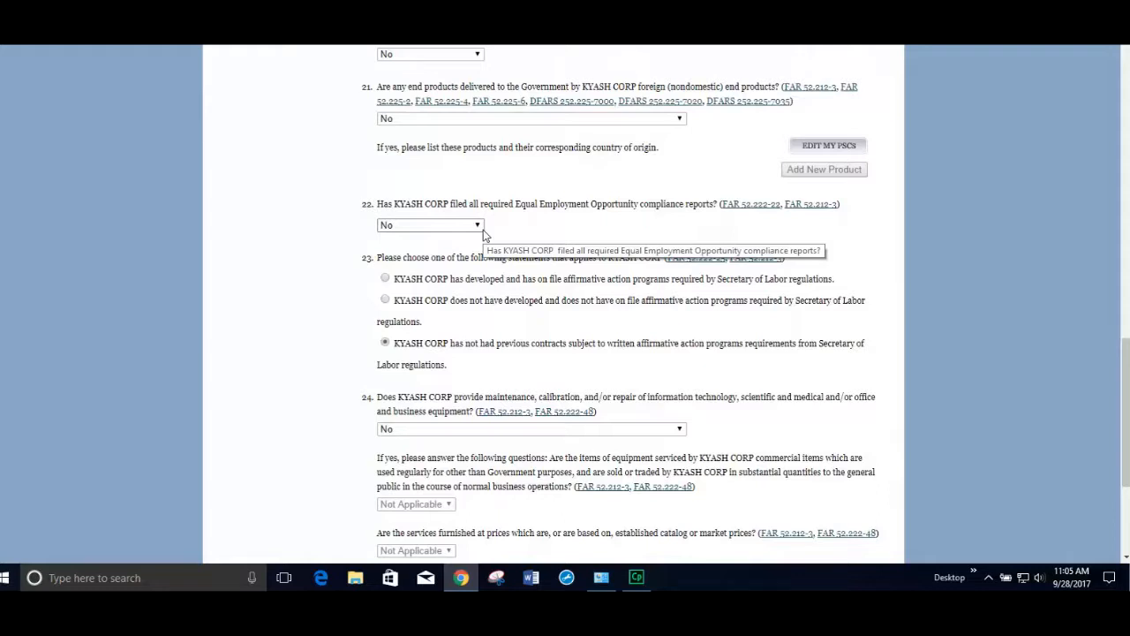
pyautogui.scroll(-1, 574, 247)
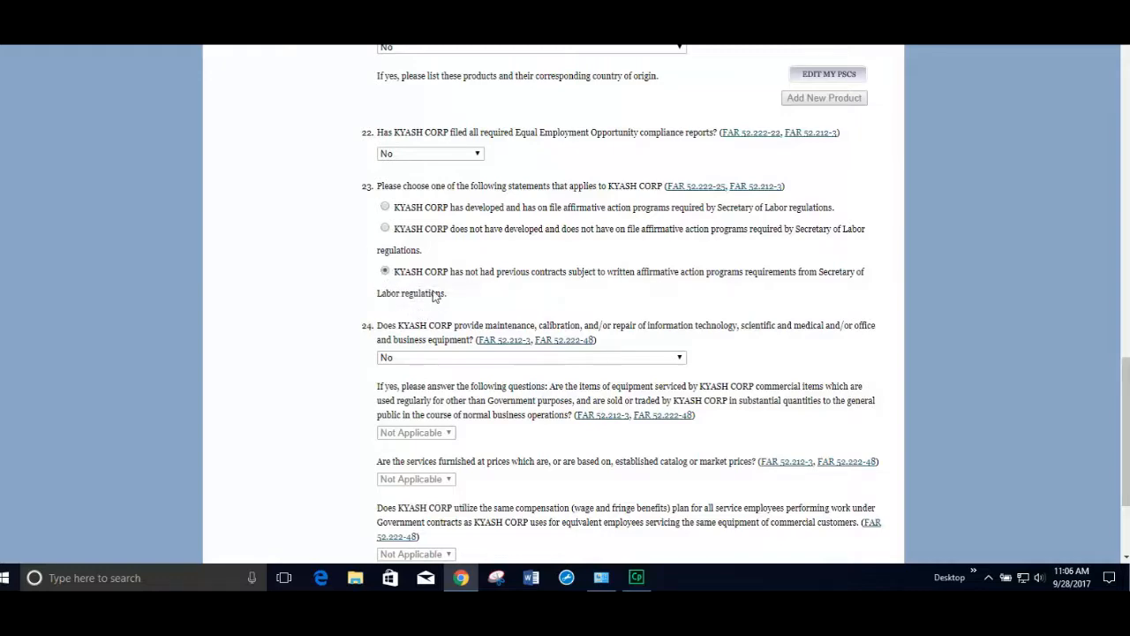
pyautogui.scroll(-2, 433, 298)
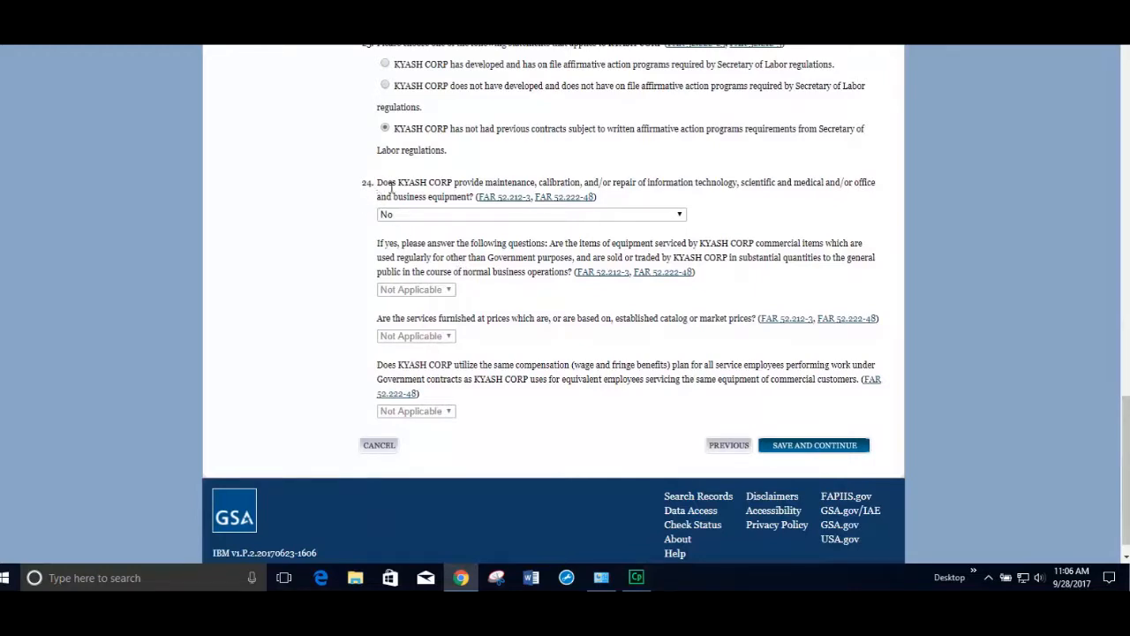
pyautogui.scroll(2, 369, 184)
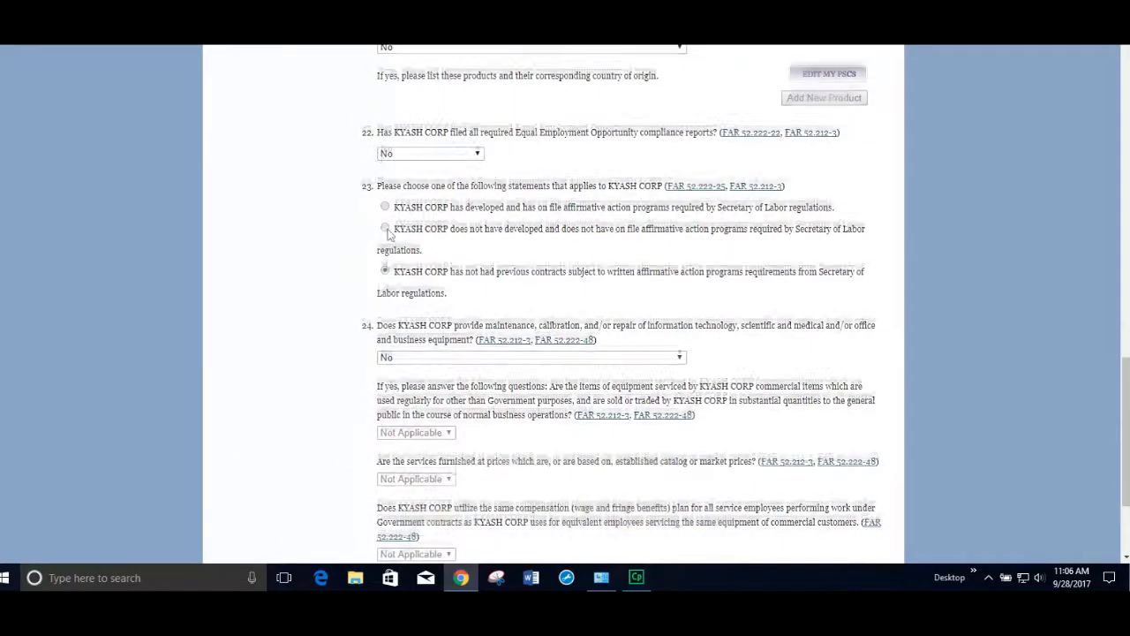
pyautogui.scroll(-2, 441, 167)
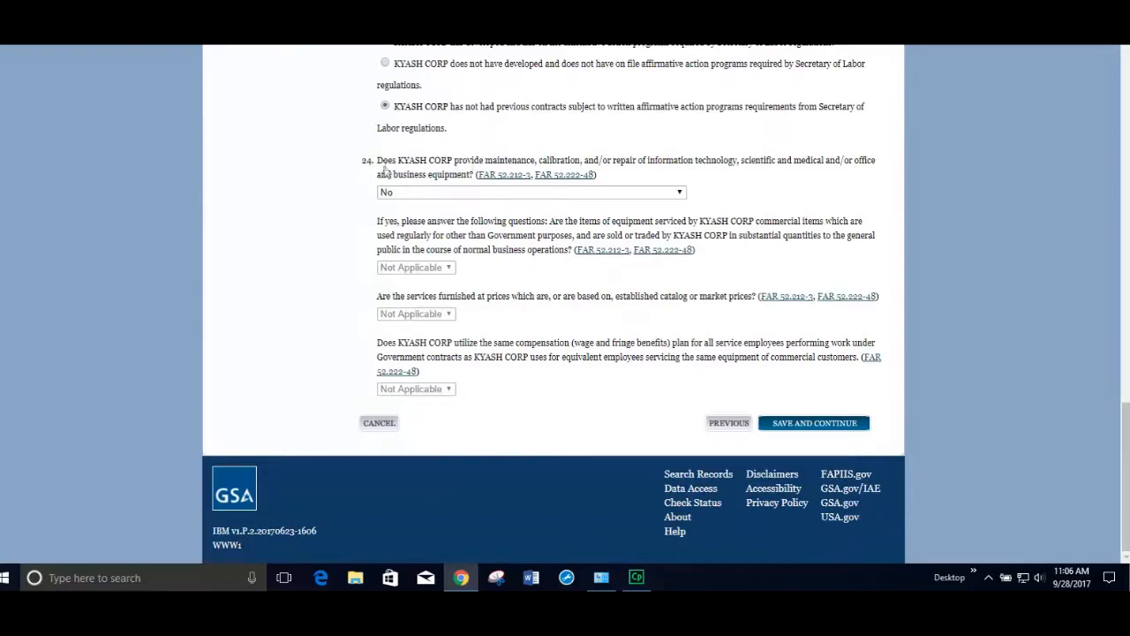
pyautogui.scroll(2, 387, 157)
pyautogui.scroll(-2, 387, 157)
# - Save FAR Response 3, then review FAR Response 4 questions 25–32, with 27–28 and 30–31 answered No
pyautogui.click(813, 423)
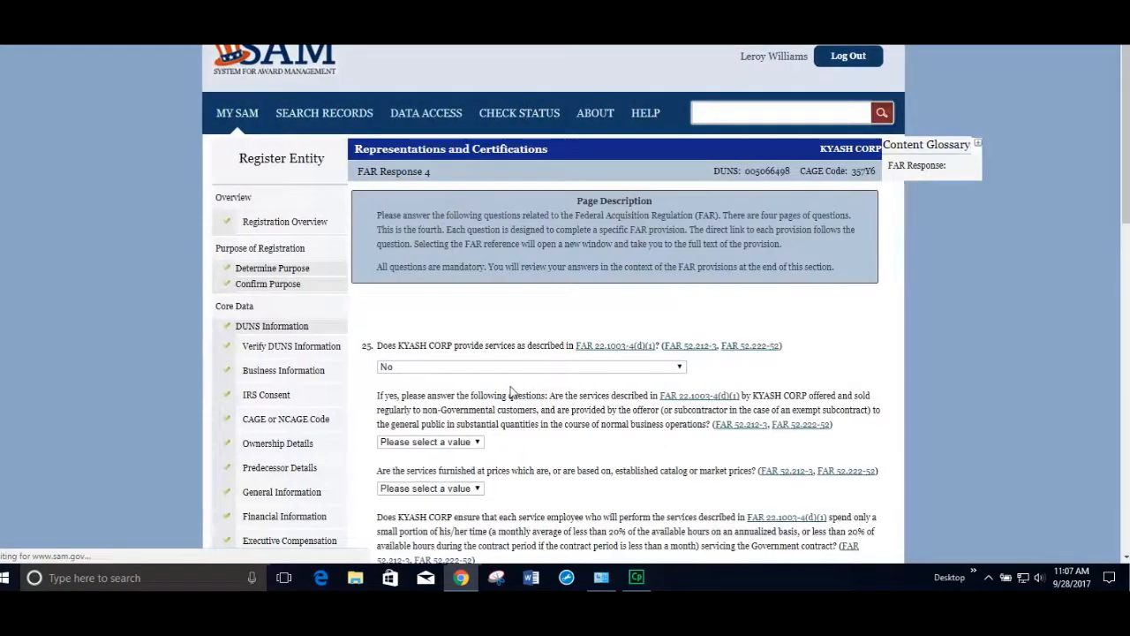
pyautogui.scroll(-3, 492, 392)
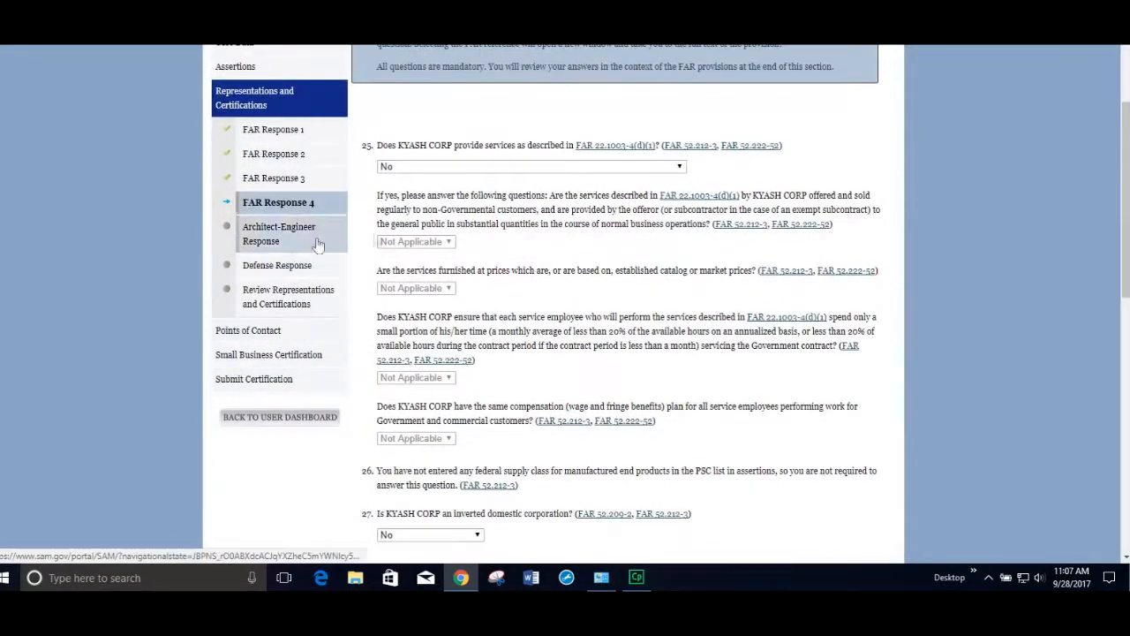
pyautogui.scroll(1, 321, 245)
pyautogui.scroll(1, 423, 232)
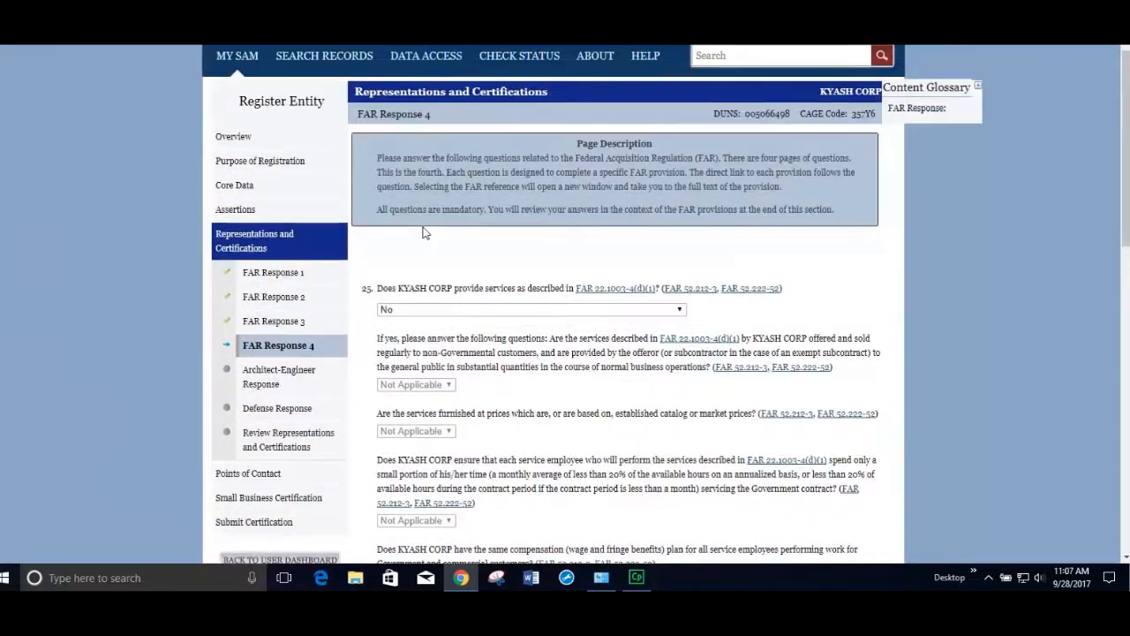
pyautogui.scroll(-1, 423, 232)
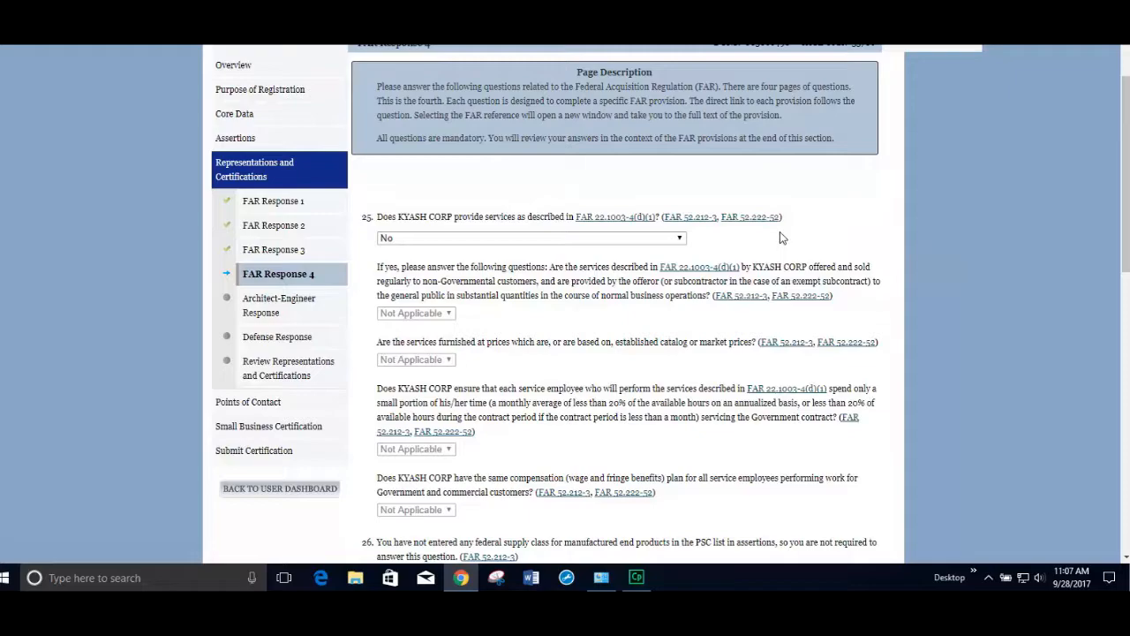
pyautogui.scroll(-3, 530, 265)
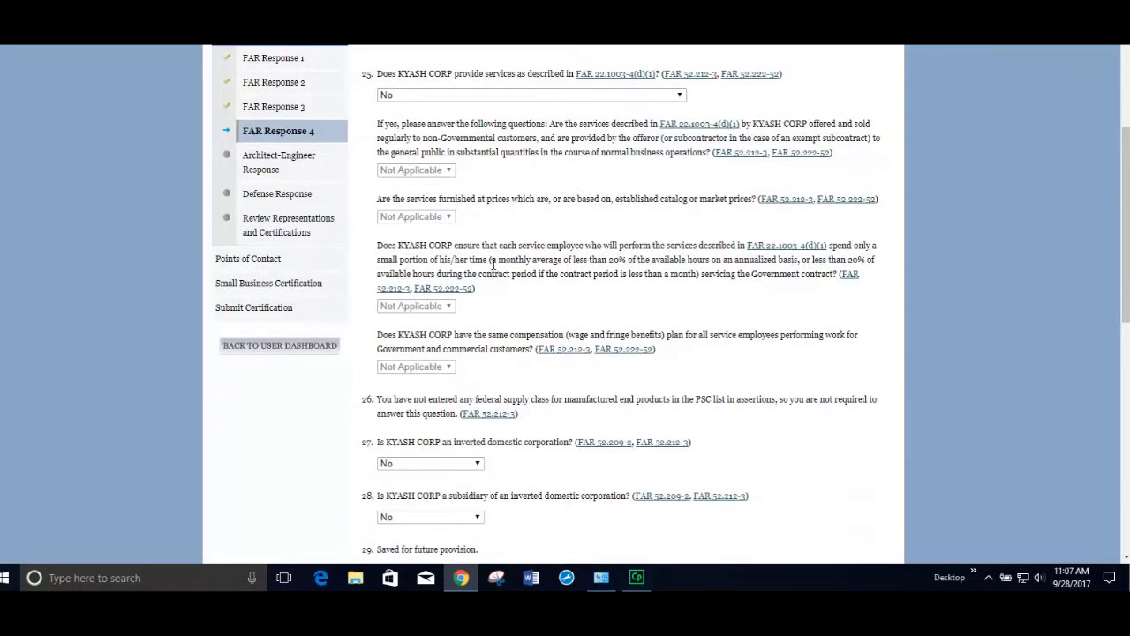
pyautogui.scroll(-2, 497, 269)
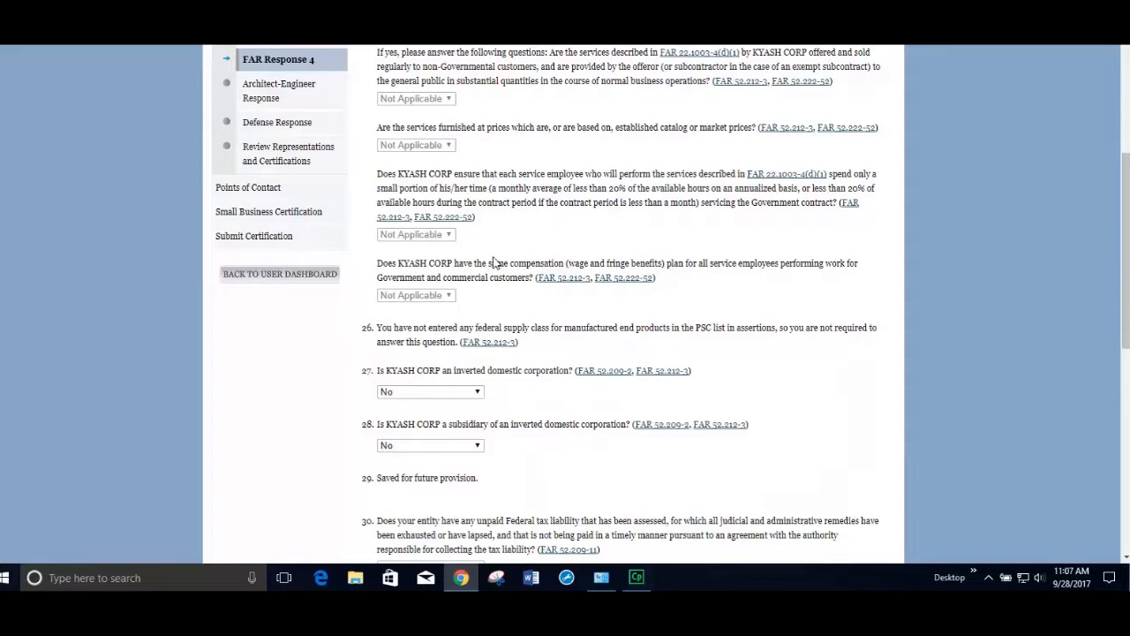
pyautogui.scroll(1, 493, 261)
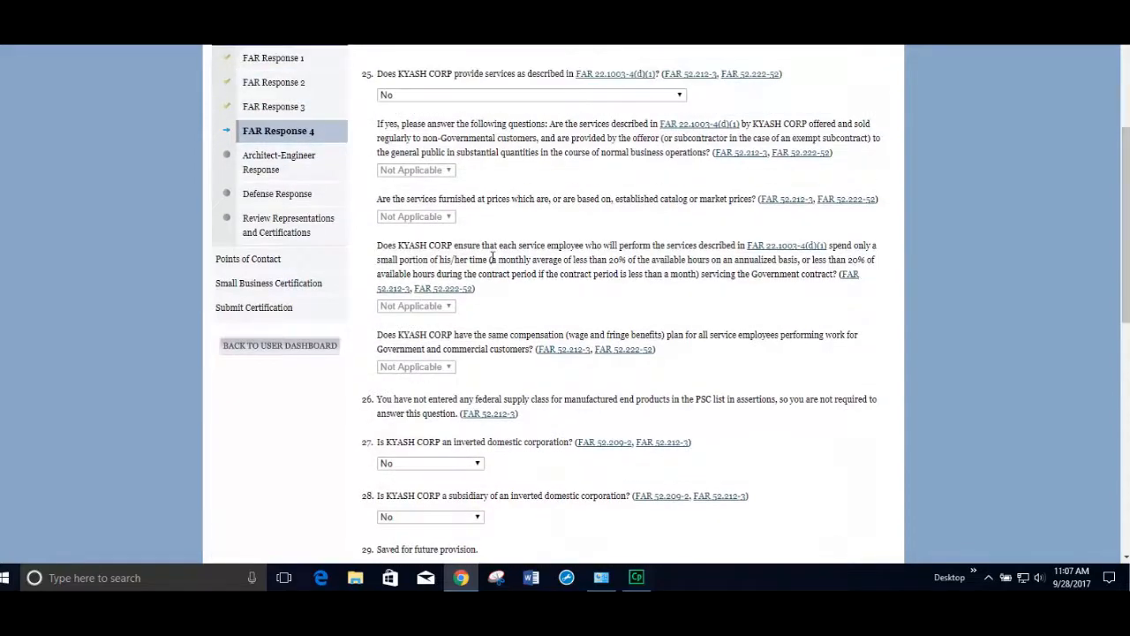
pyautogui.scroll(-1, 493, 260)
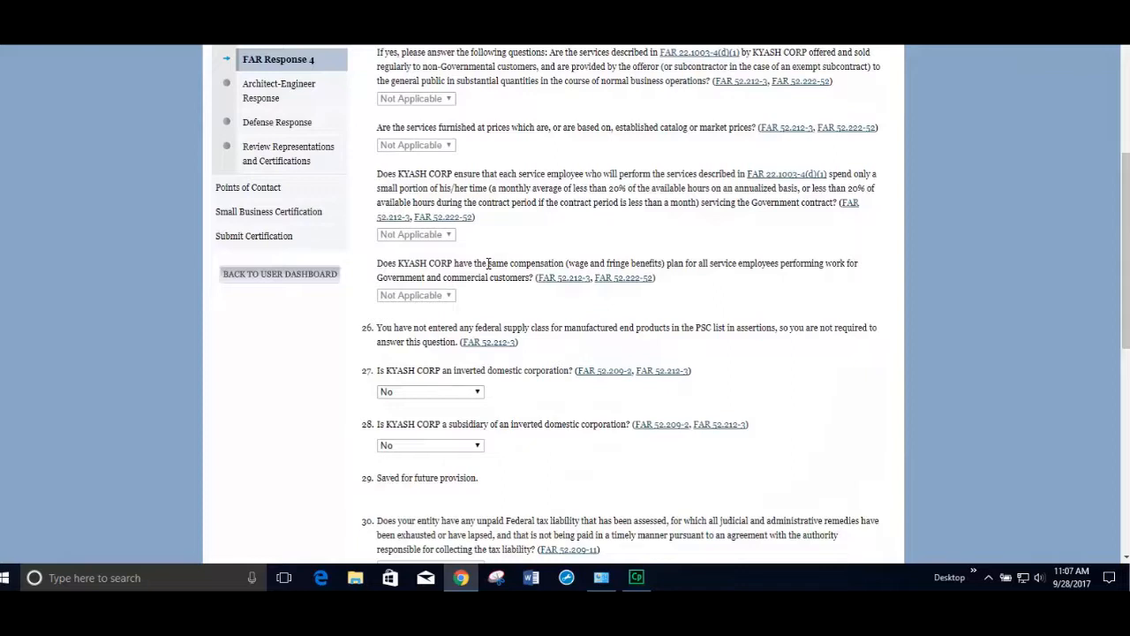
pyautogui.scroll(-1, 487, 268)
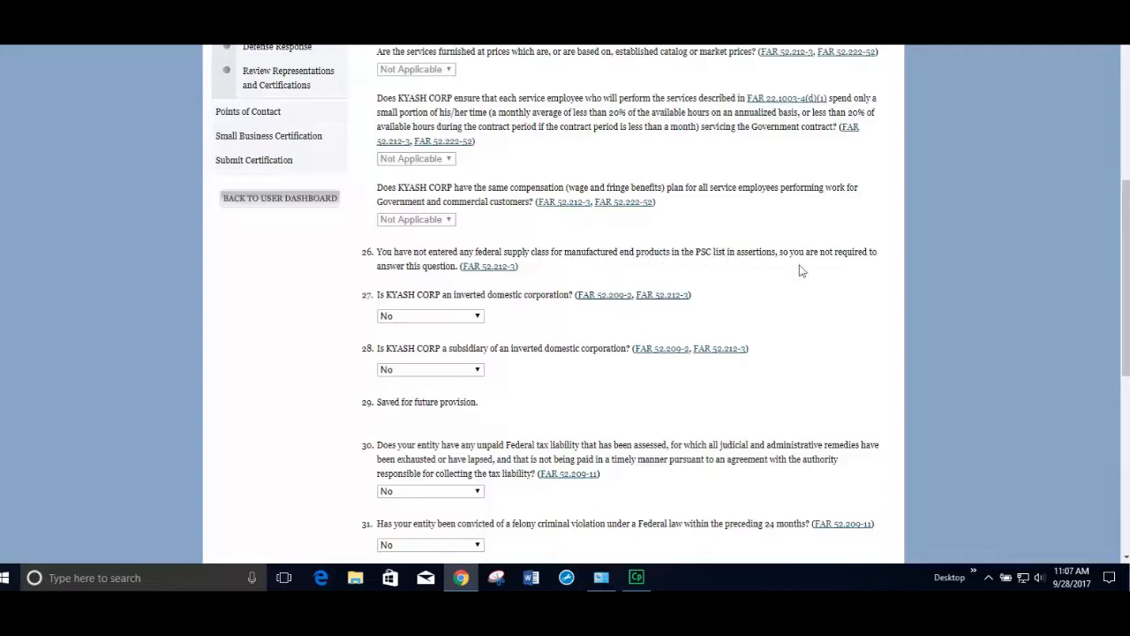
pyautogui.scroll(-1, 517, 270)
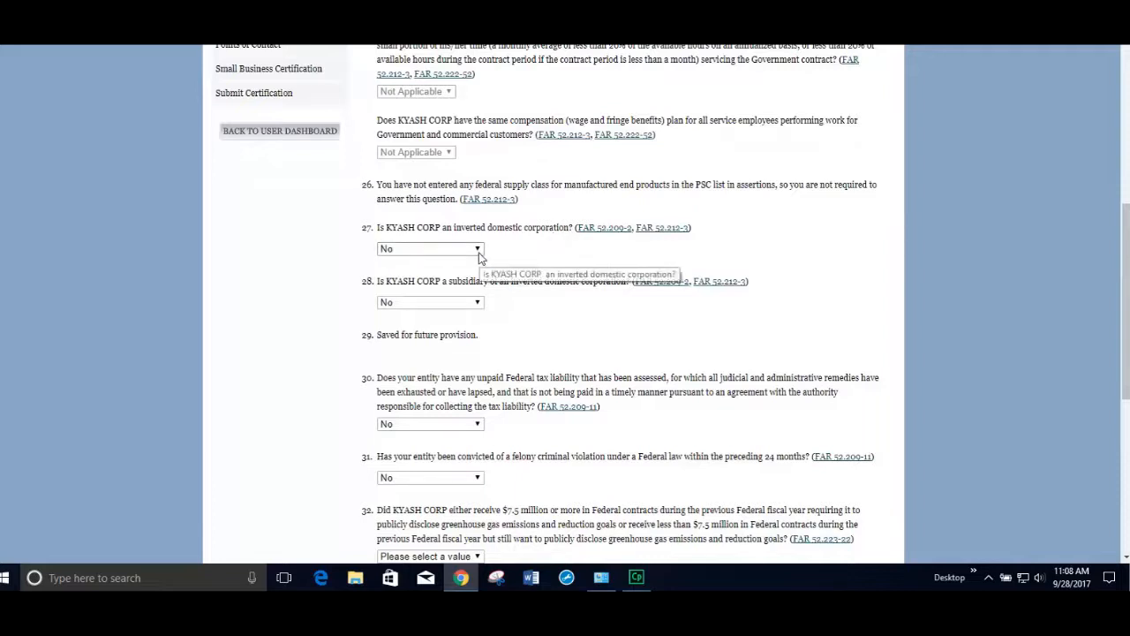
pyautogui.scroll(-1, 485, 289)
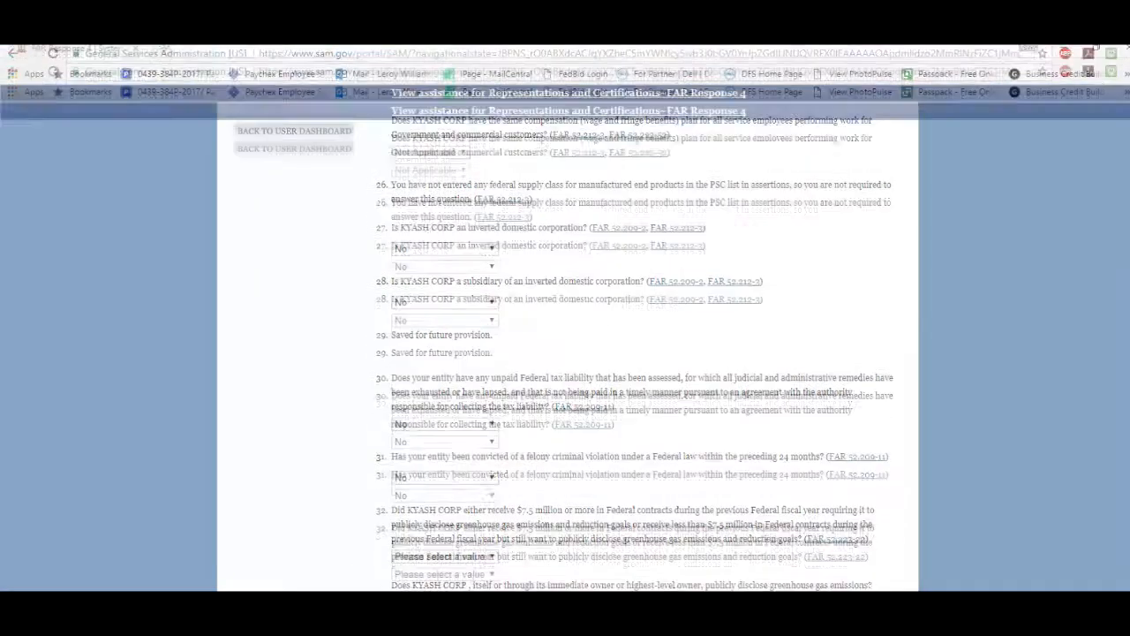
# - Search Google in a new tab for 'inverted domestic corporation'
pyautogui.click(164, 55)
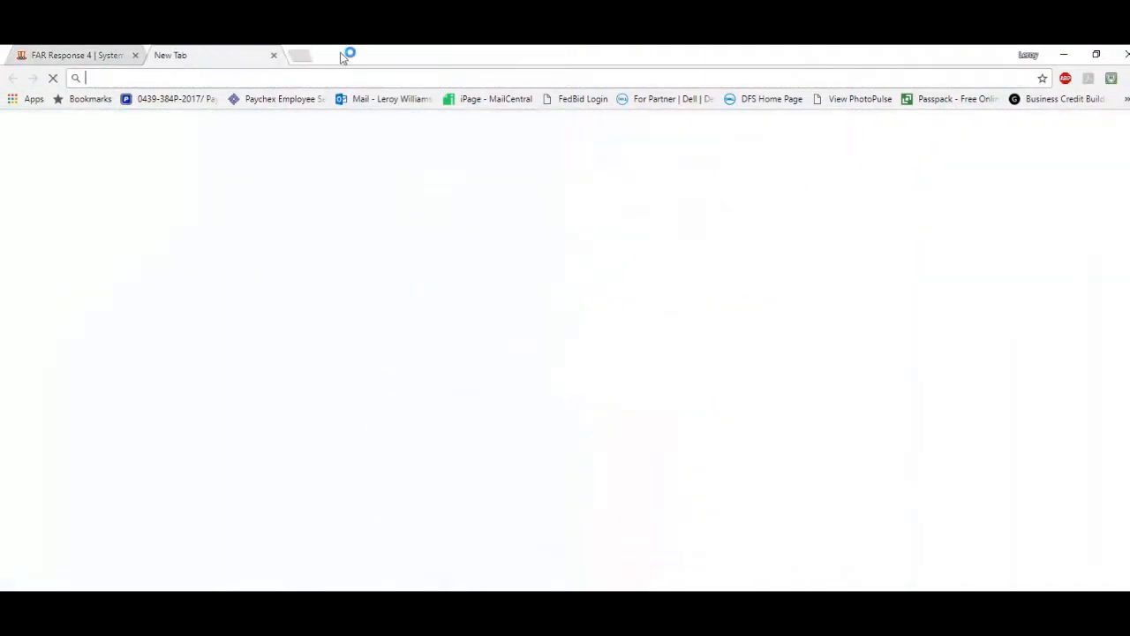
pyautogui.write('inv')
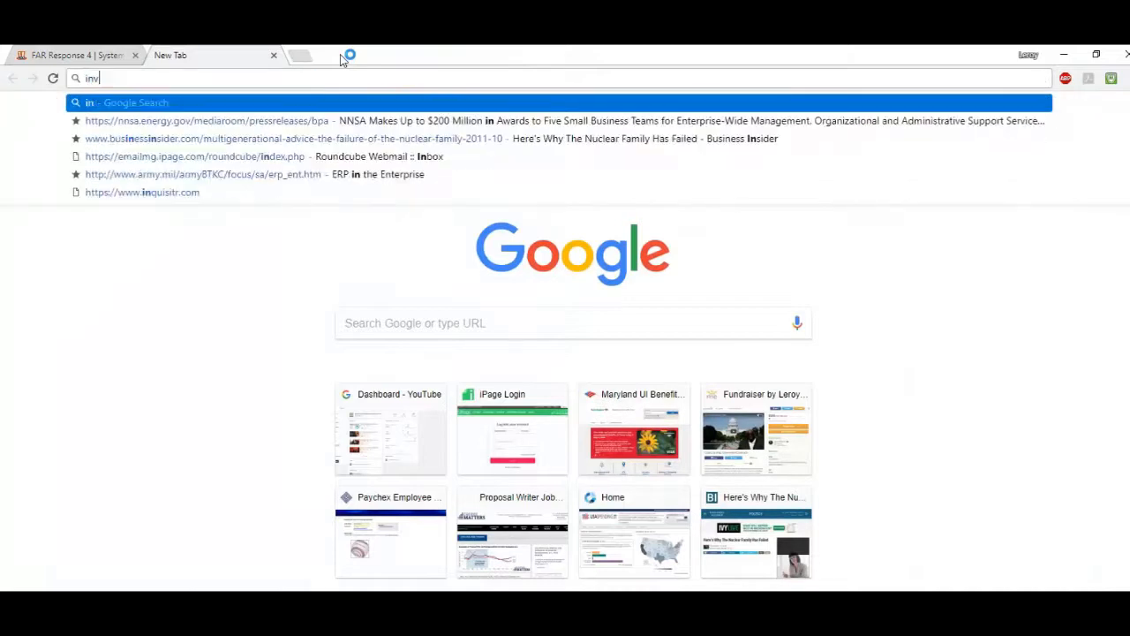
pyautogui.write('erted dome')
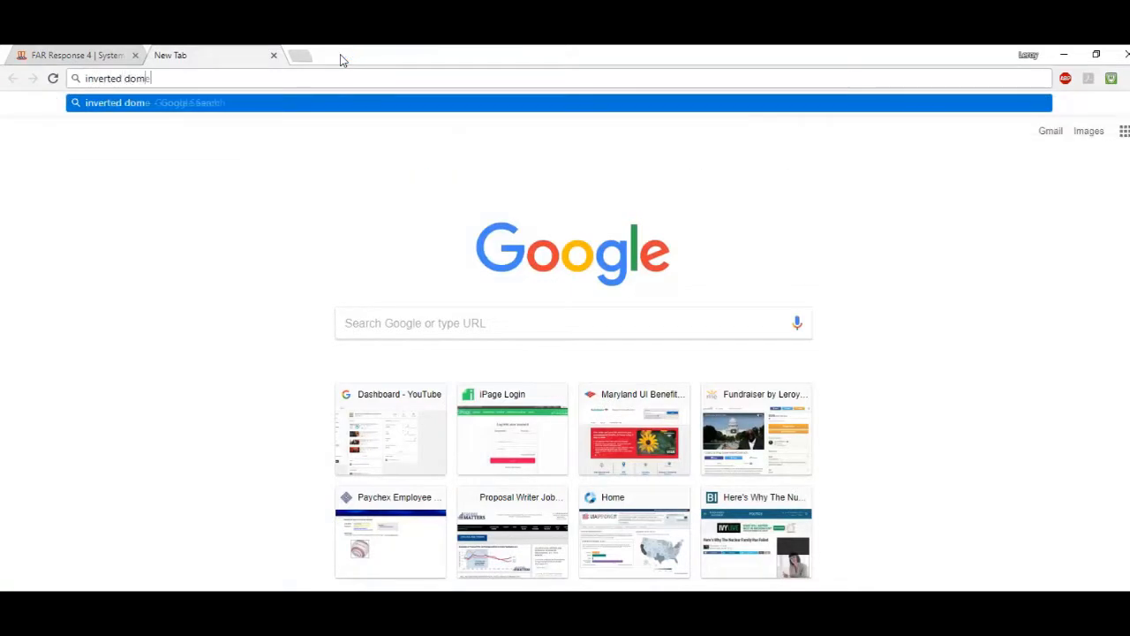
pyautogui.write('stic corporation')
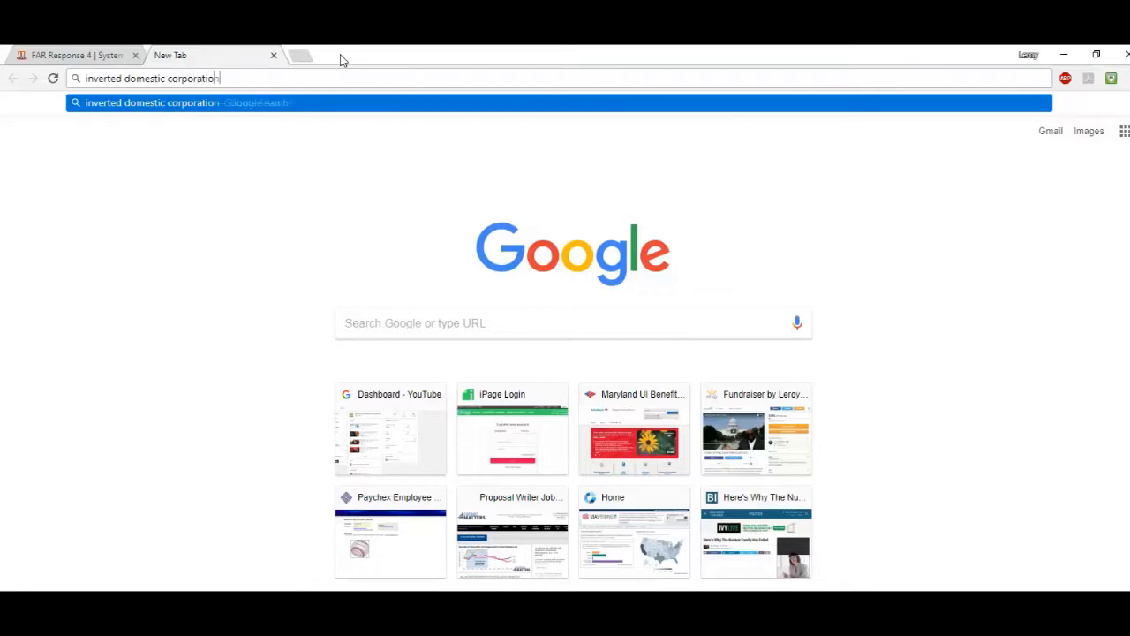
pyautogui.press('Return')
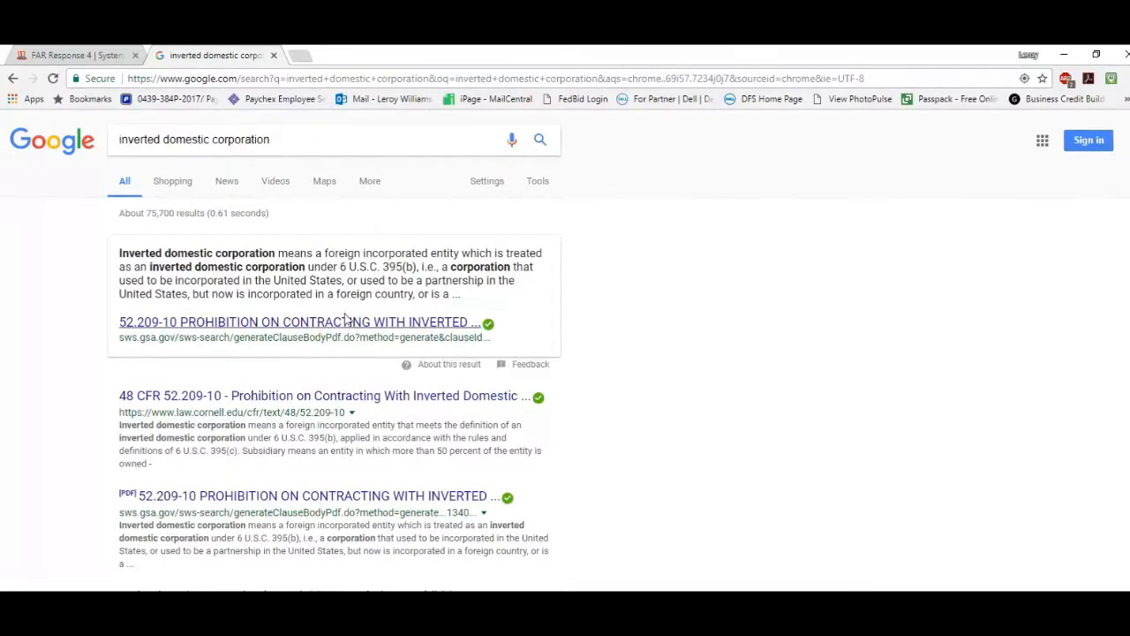
# - Open Cornell LII's FAR clause 52.209-10 and read its inverted domestic corporation definitions
pyautogui.click(333, 398)
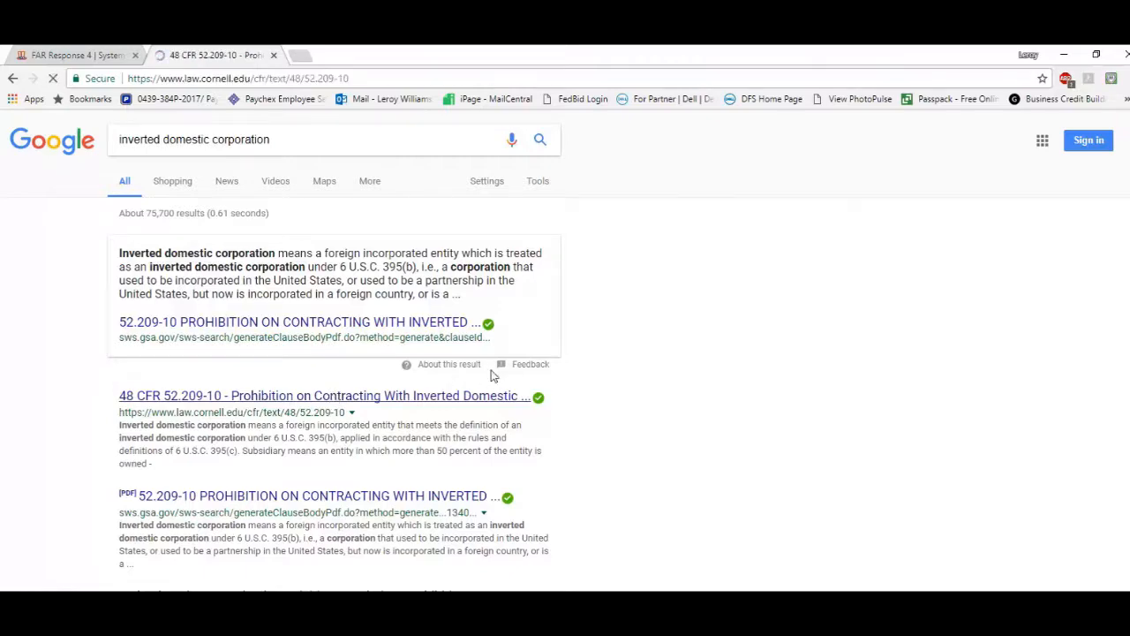
pyautogui.scroll(-2, 479, 360)
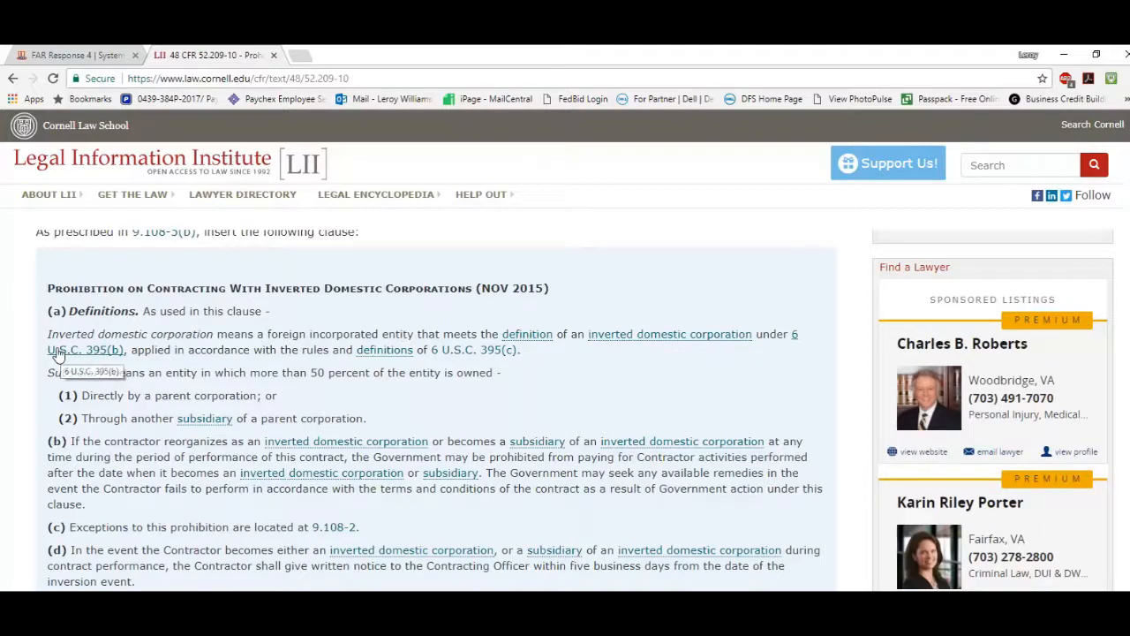
pyautogui.scroll(-1, 168, 347)
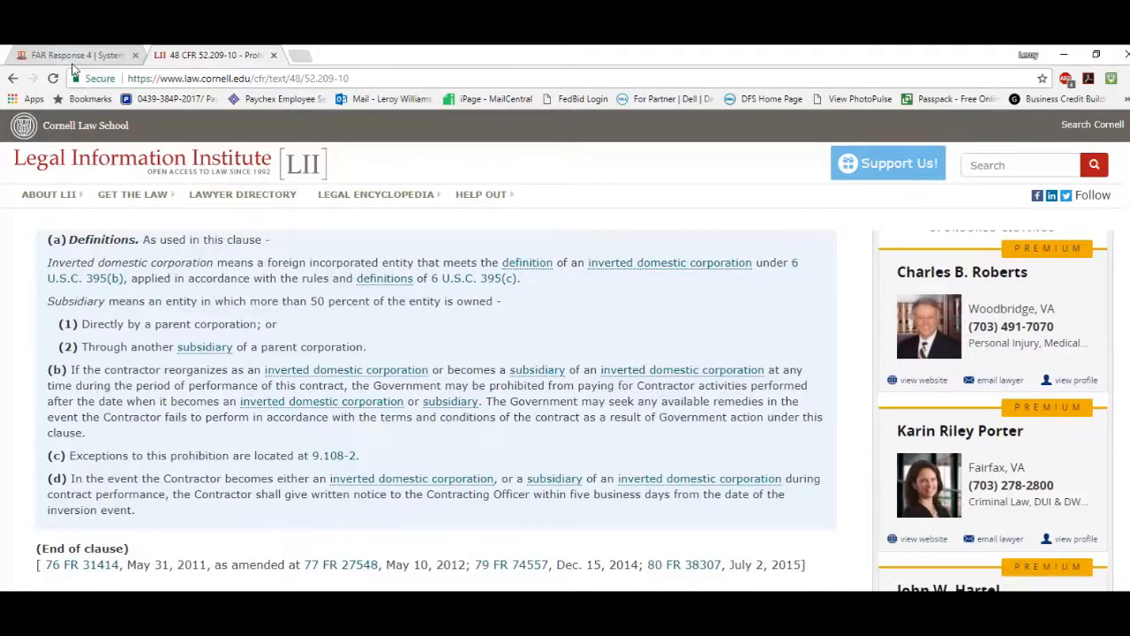
# - Return to SAM.gov and review FAR Response 4 questions 28–32, with 28, 30 and 31 answered No
pyautogui.click(75, 56)
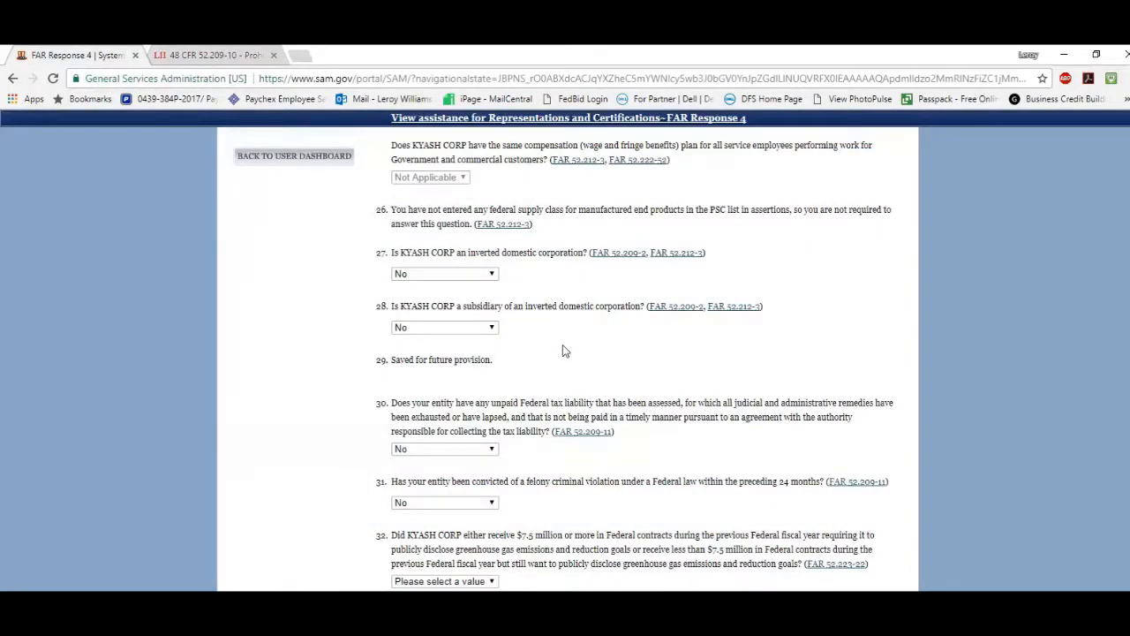
pyautogui.scroll(-1, 486, 403)
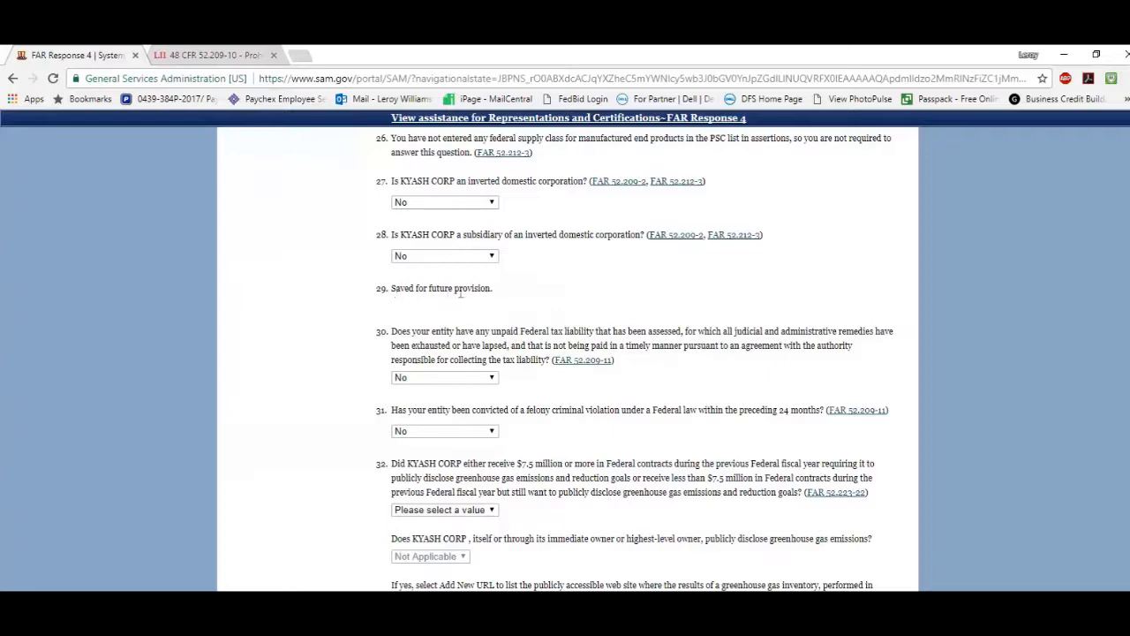
pyautogui.scroll(-1, 496, 298)
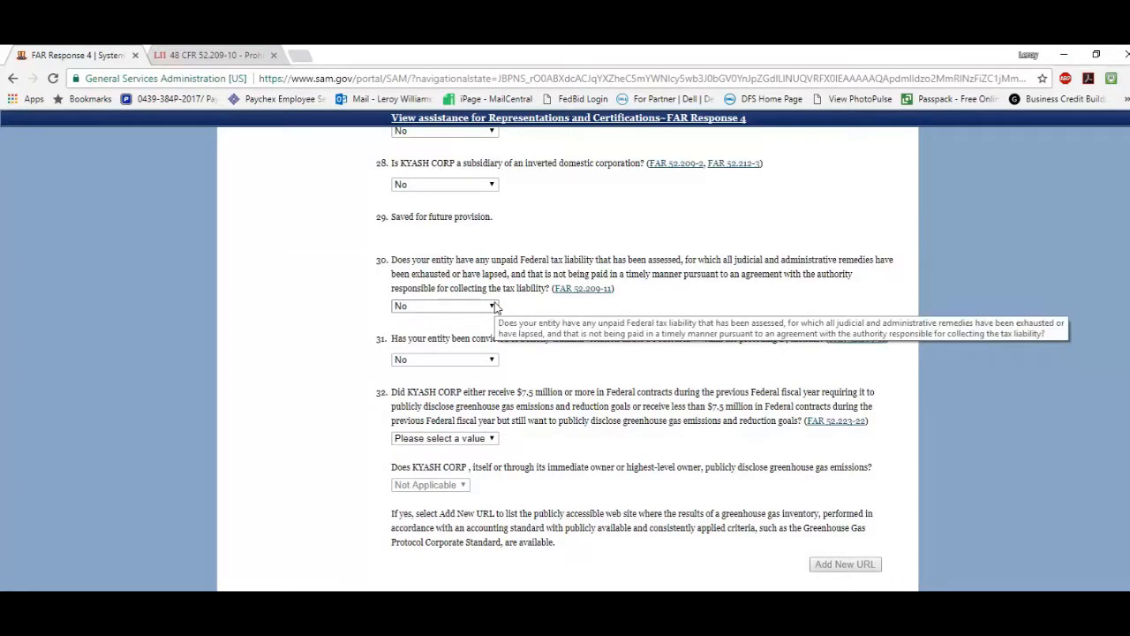
pyautogui.scroll(-2, 492, 309)
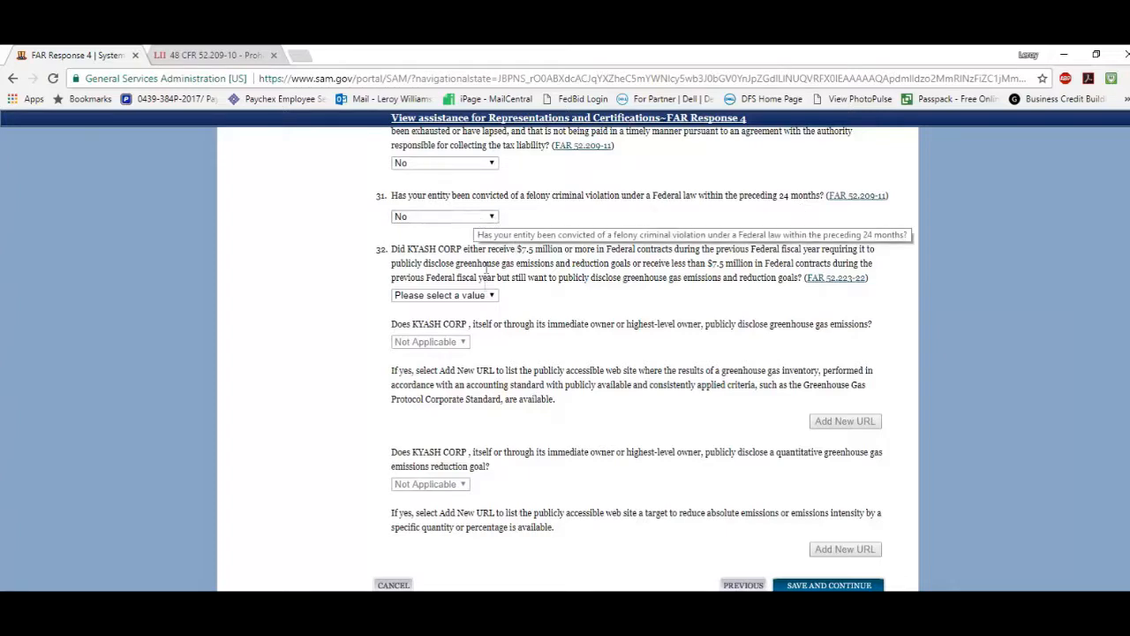
pyautogui.scroll(-1, 459, 223)
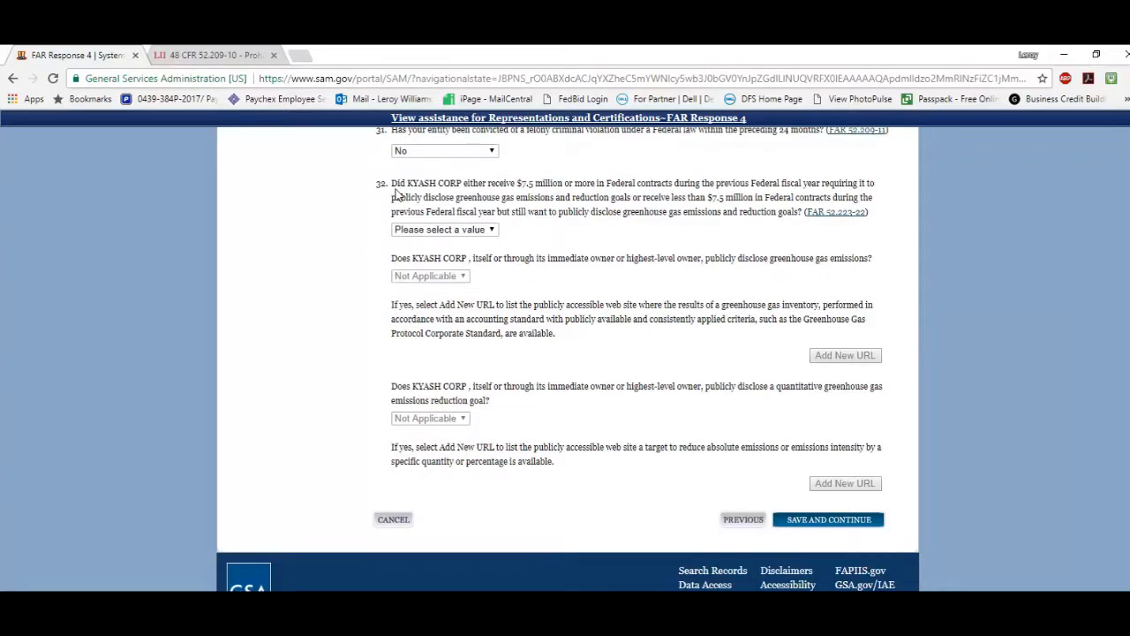
pyautogui.scroll(1, 395, 192)
# - Answer No to question 32 on greenhouse gas disclosure and save FAR Response 4
pyautogui.scroll(-1, 393, 195)
pyautogui.click(491, 230)
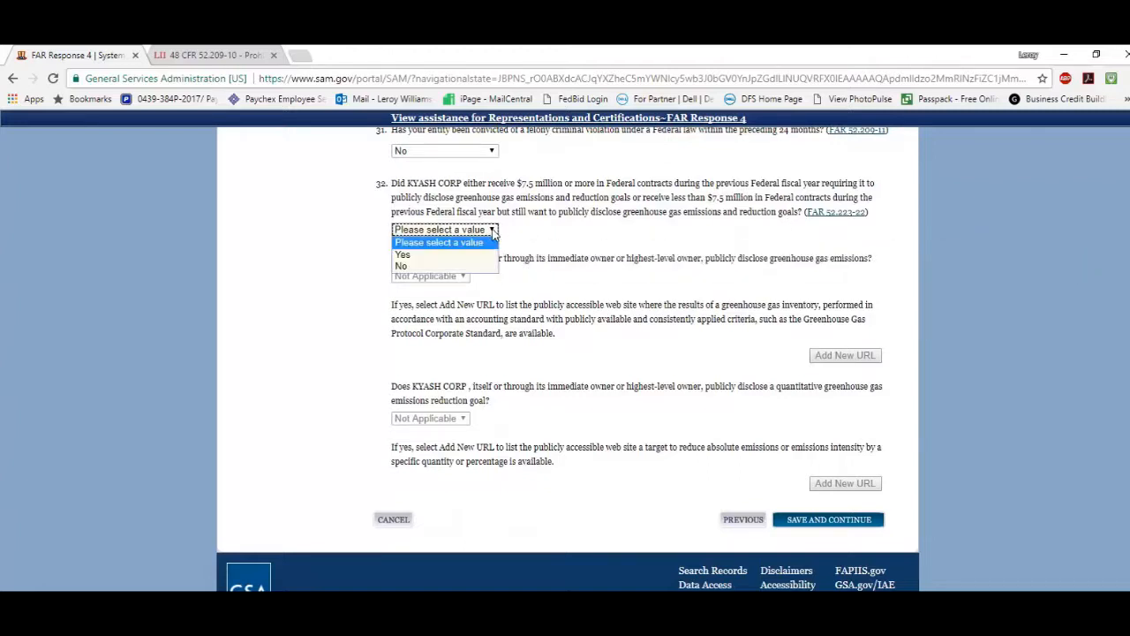
pyautogui.click(474, 266)
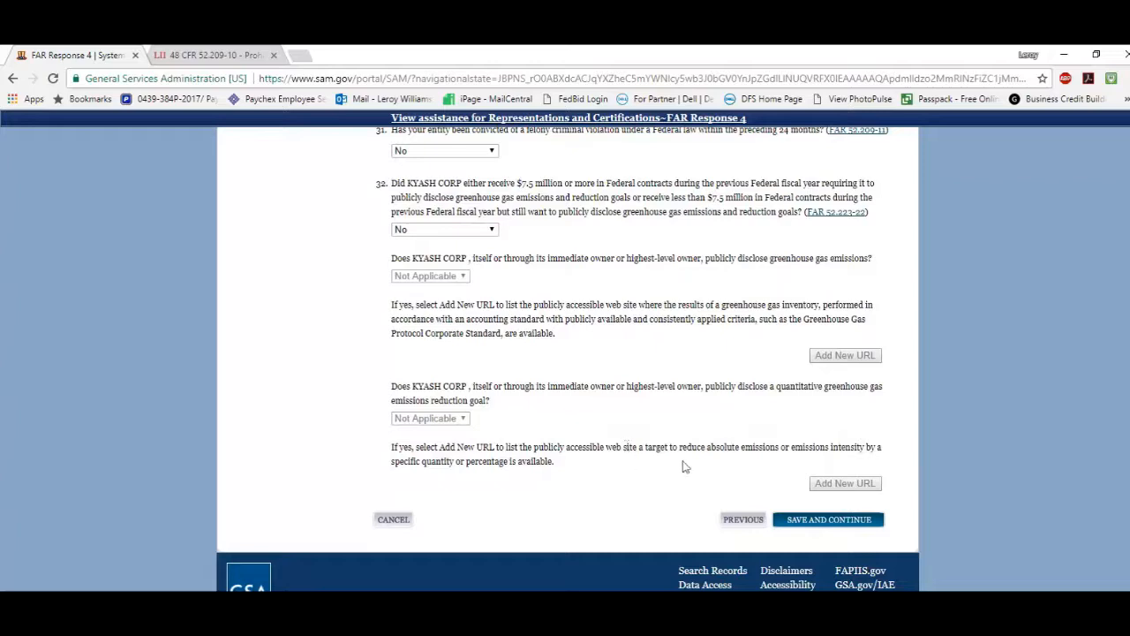
pyautogui.click(827, 526)
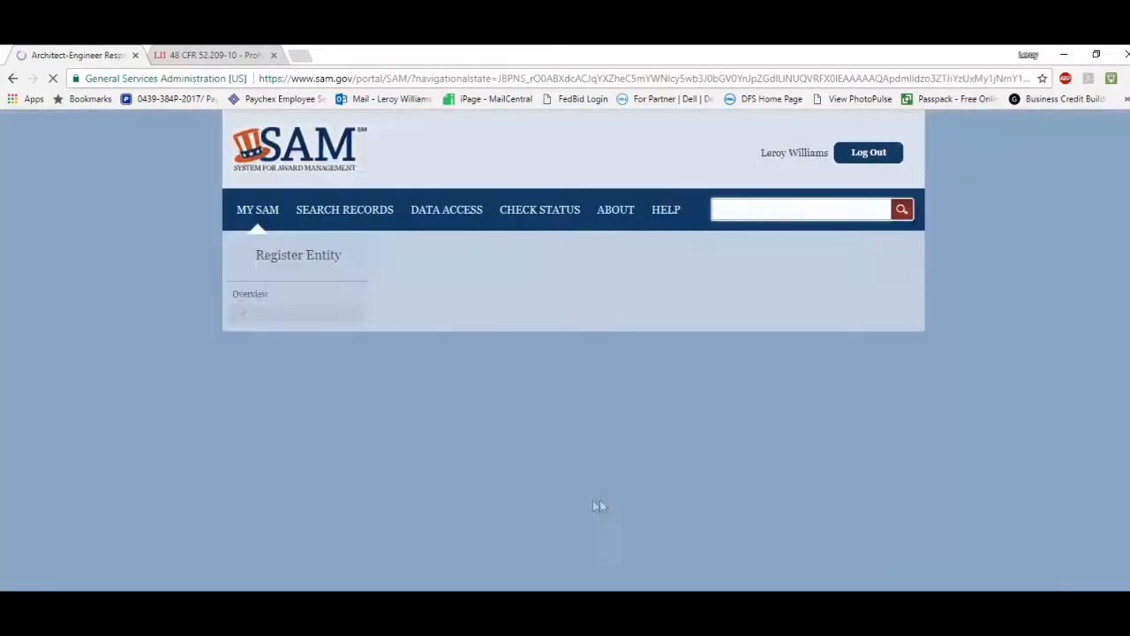
# - Confirm question 33 (SF 330 Part II not applicable) and save the Architect-Engineer Response
pyautogui.scroll(-1, 504, 464)
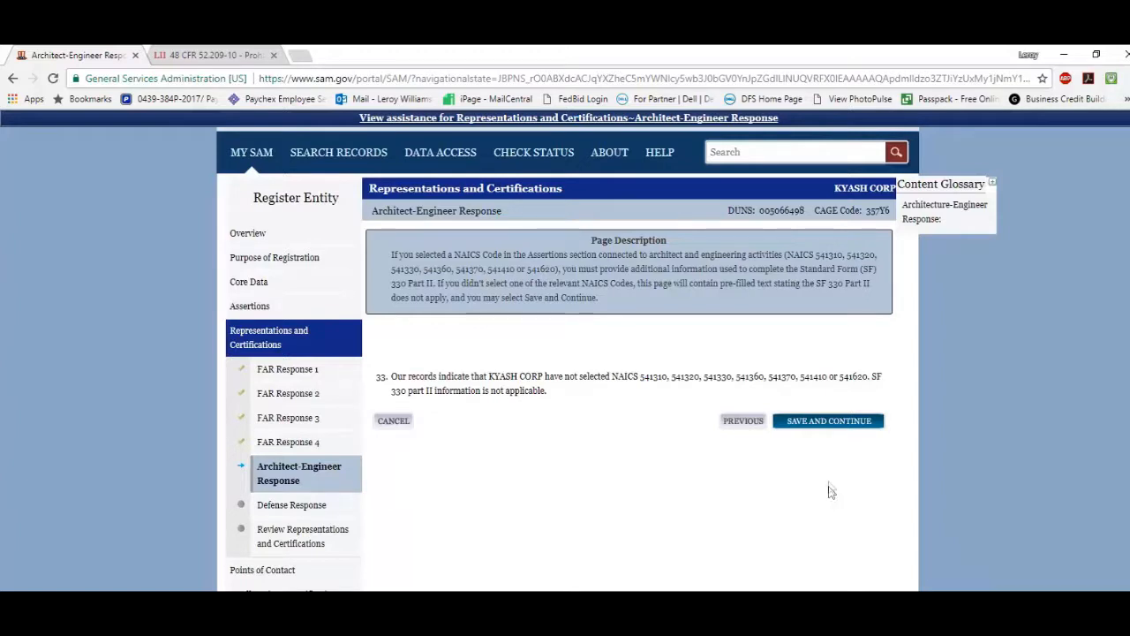
pyautogui.click(820, 424)
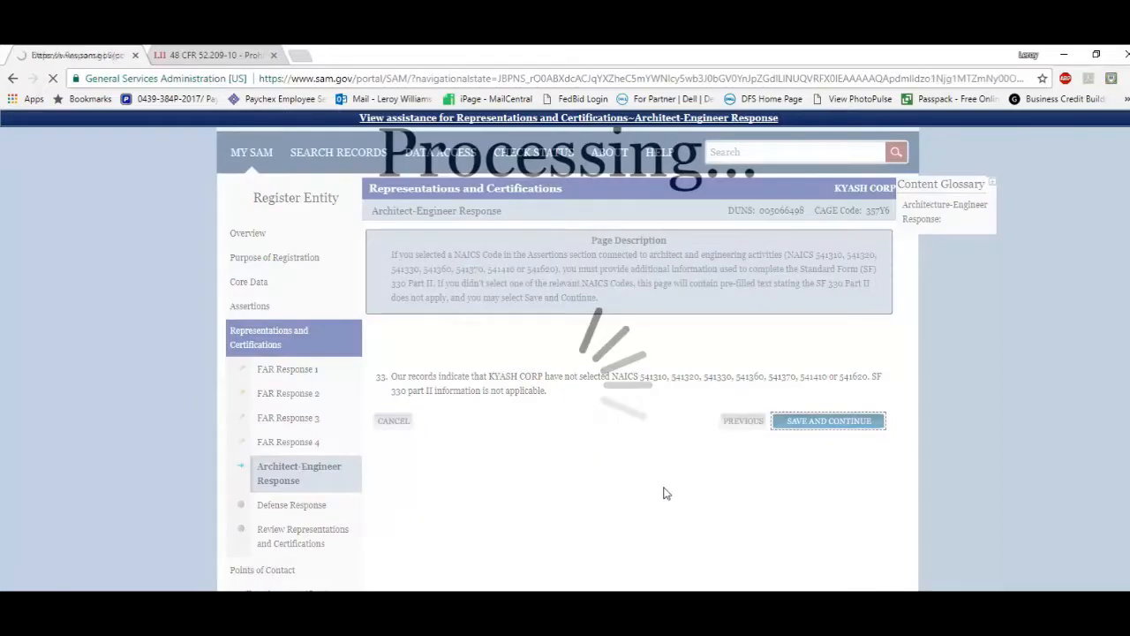
pyautogui.scroll(-3, 609, 479)
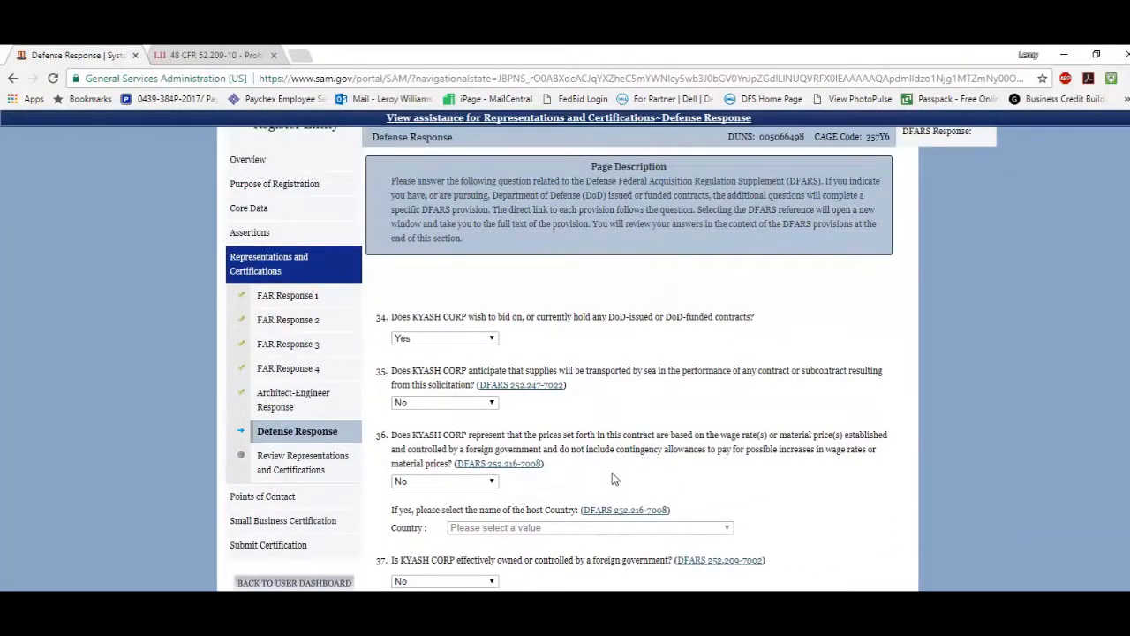
# - Scroll through the Defense Response to check question 34 is Yes and questions 35–38 are No
pyautogui.scroll(1, 614, 477)
pyautogui.scroll(-1, 613, 478)
pyautogui.scroll(-1, 531, 349)
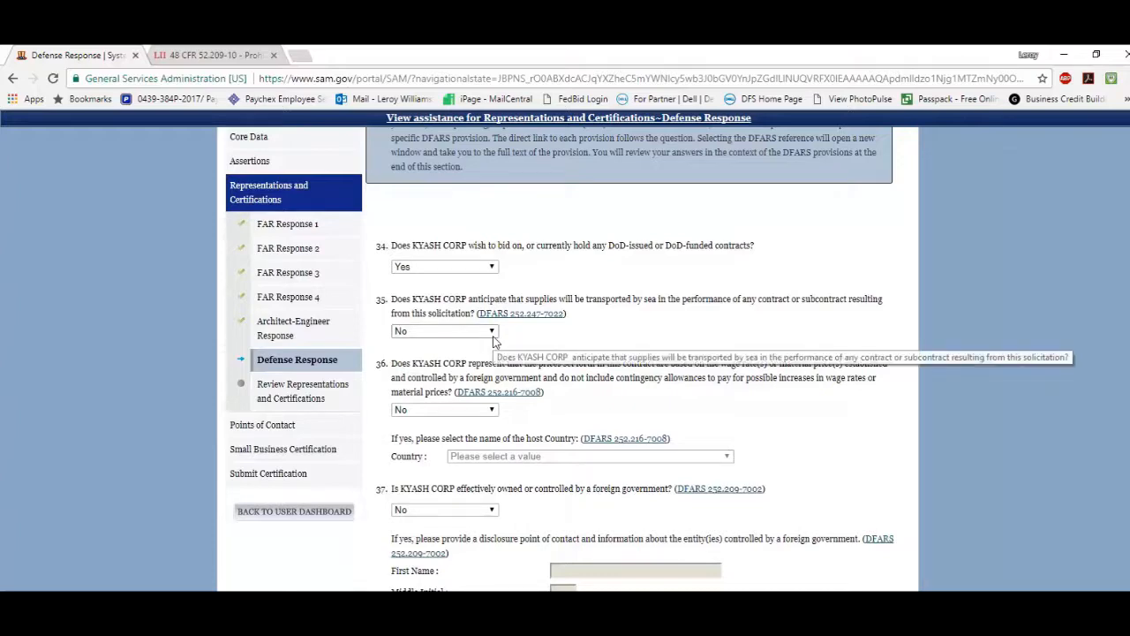
pyautogui.scroll(-3, 517, 404)
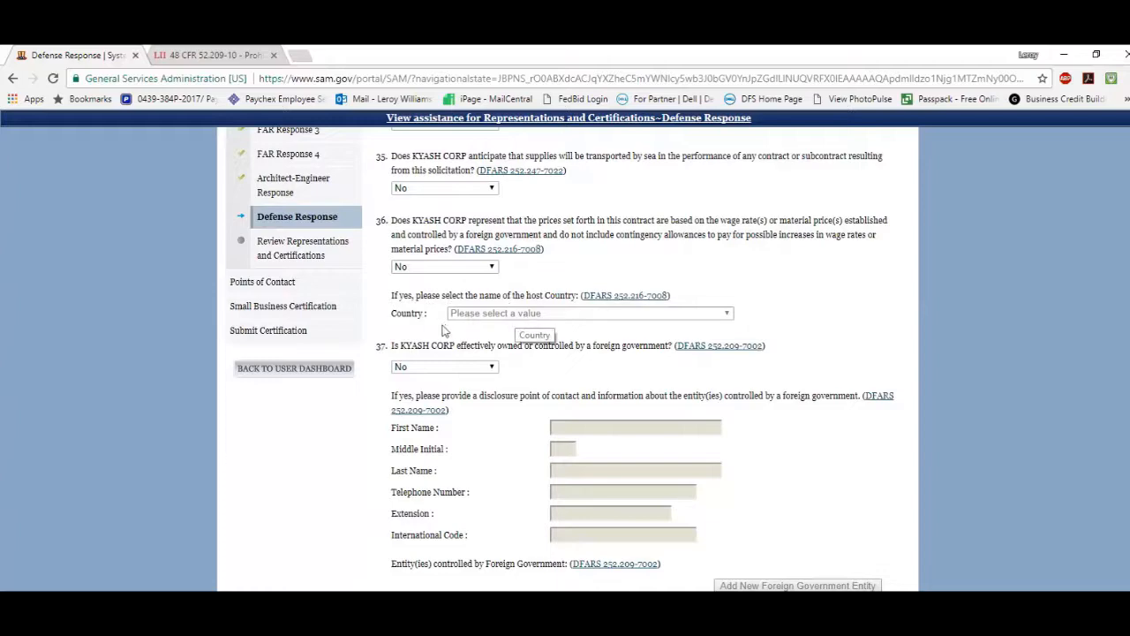
pyautogui.scroll(-3, 452, 327)
pyautogui.scroll(1, 452, 328)
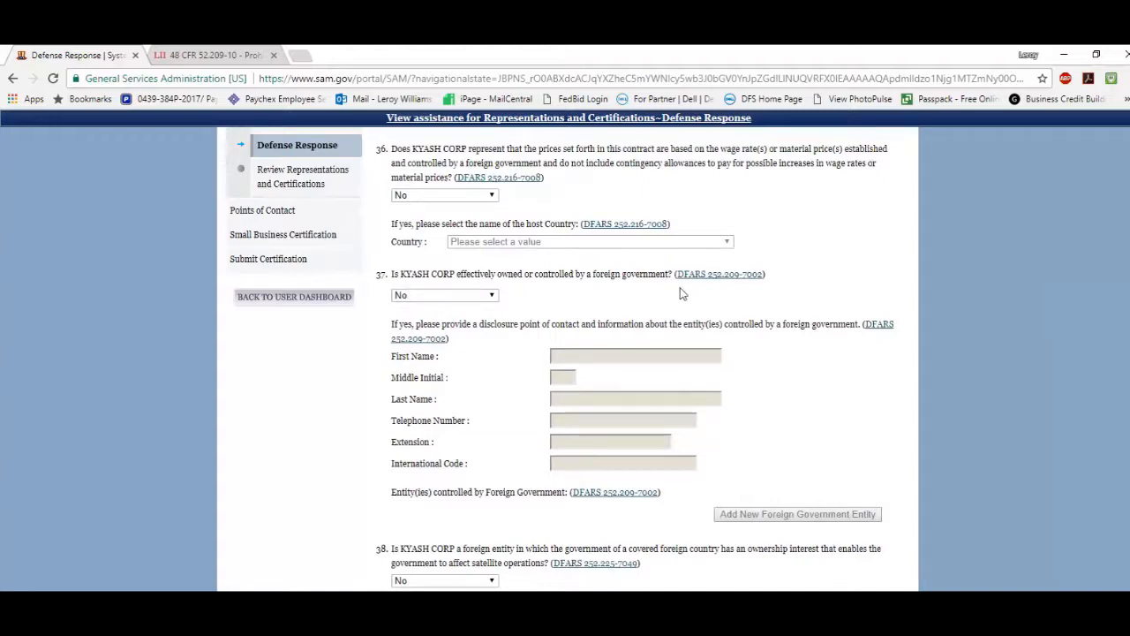
pyautogui.scroll(-1, 484, 304)
pyautogui.scroll(-3, 482, 306)
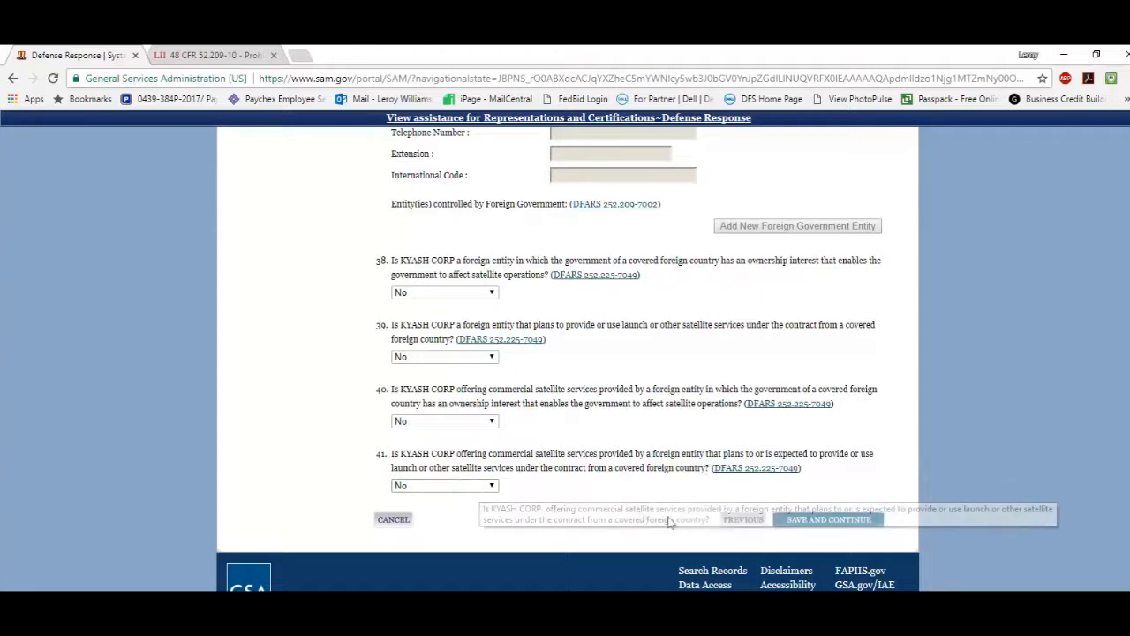
# - Save the Defense Response and scroll through the read-only FAR and DFARS provisions
pyautogui.click(819, 521)
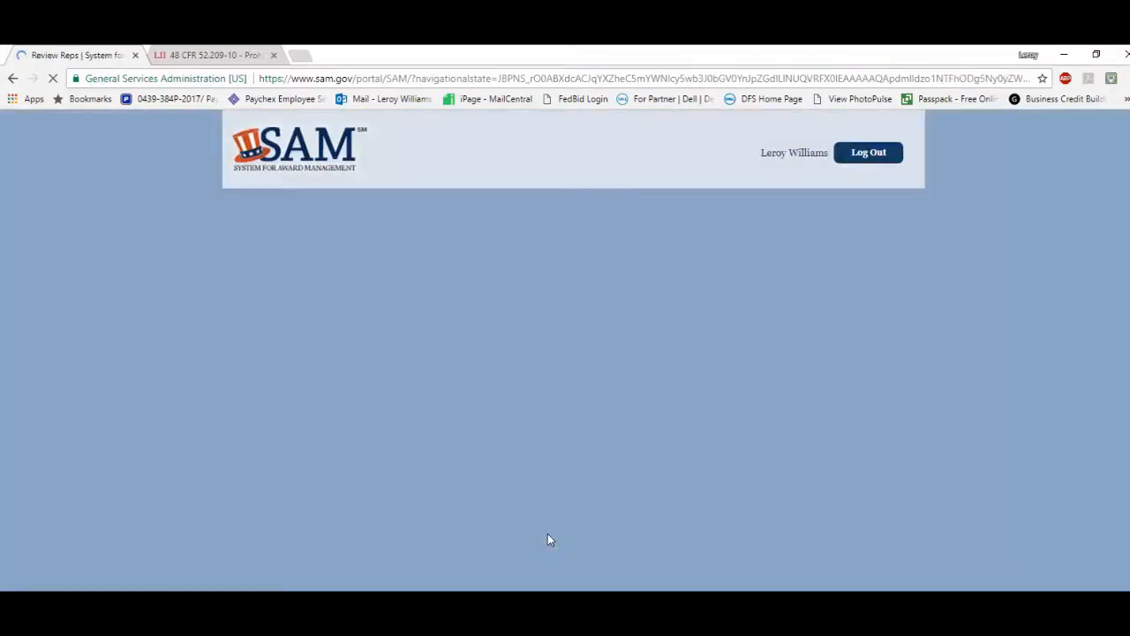
pyautogui.scroll(-3, 534, 538)
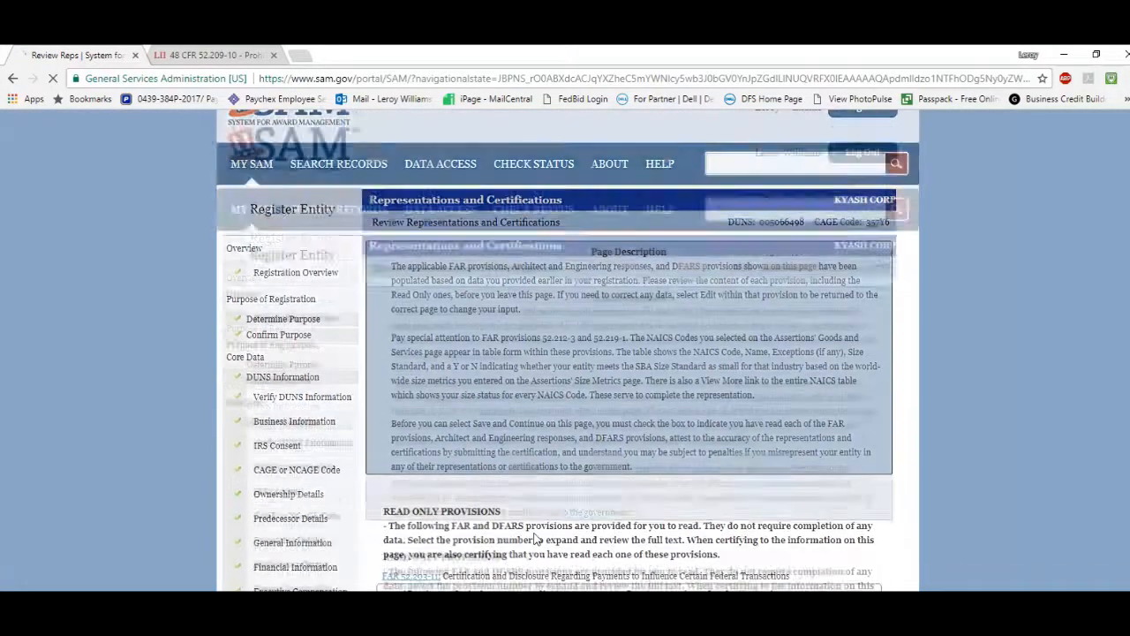
pyautogui.scroll(-6, 534, 539)
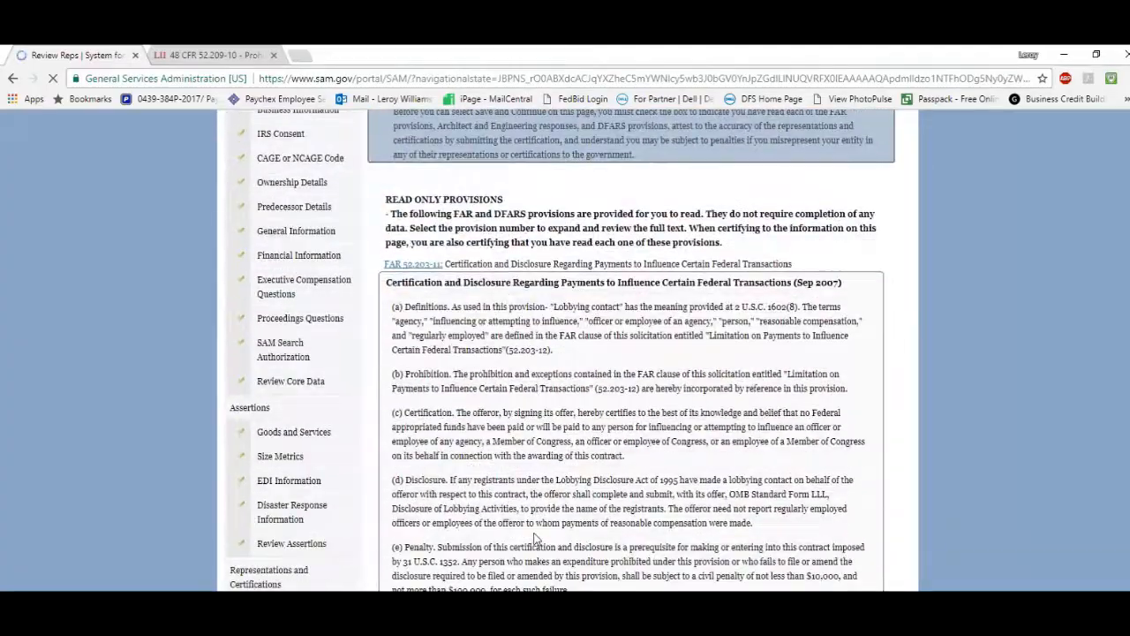
pyautogui.scroll(7, 532, 537)
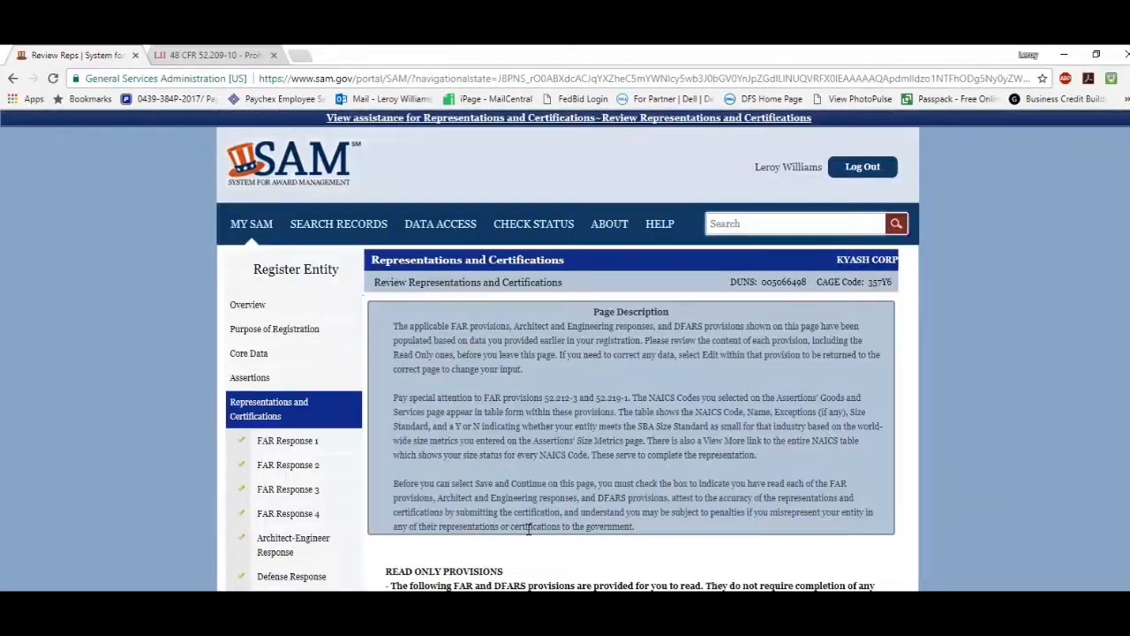
pyautogui.scroll(-3, 528, 528)
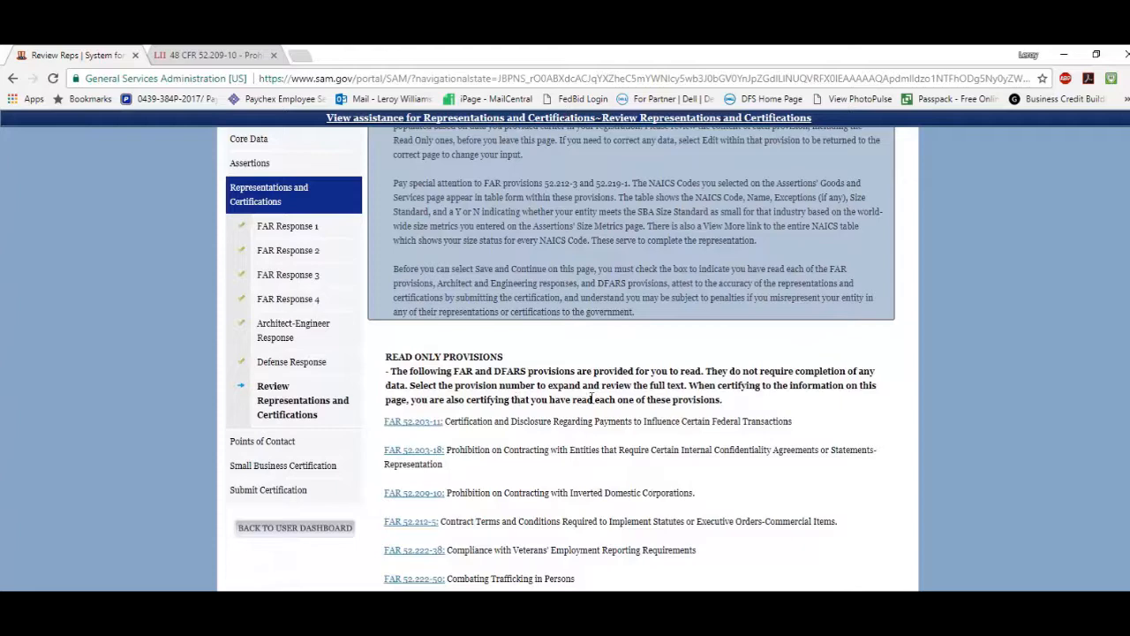
pyautogui.scroll(-1, 706, 388)
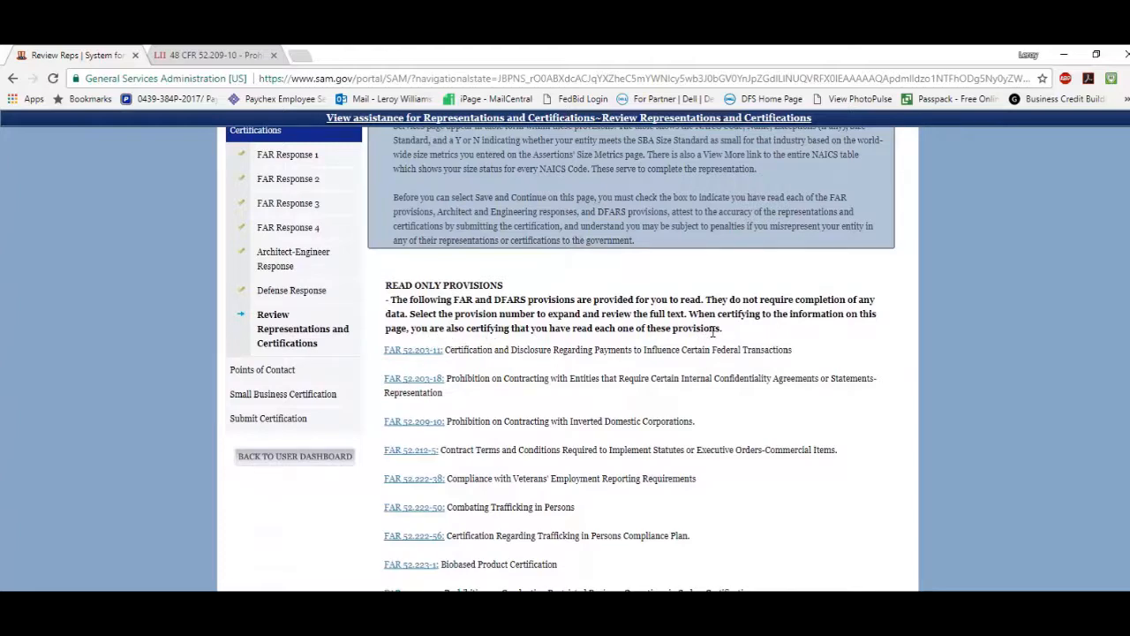
pyautogui.scroll(-1, 712, 331)
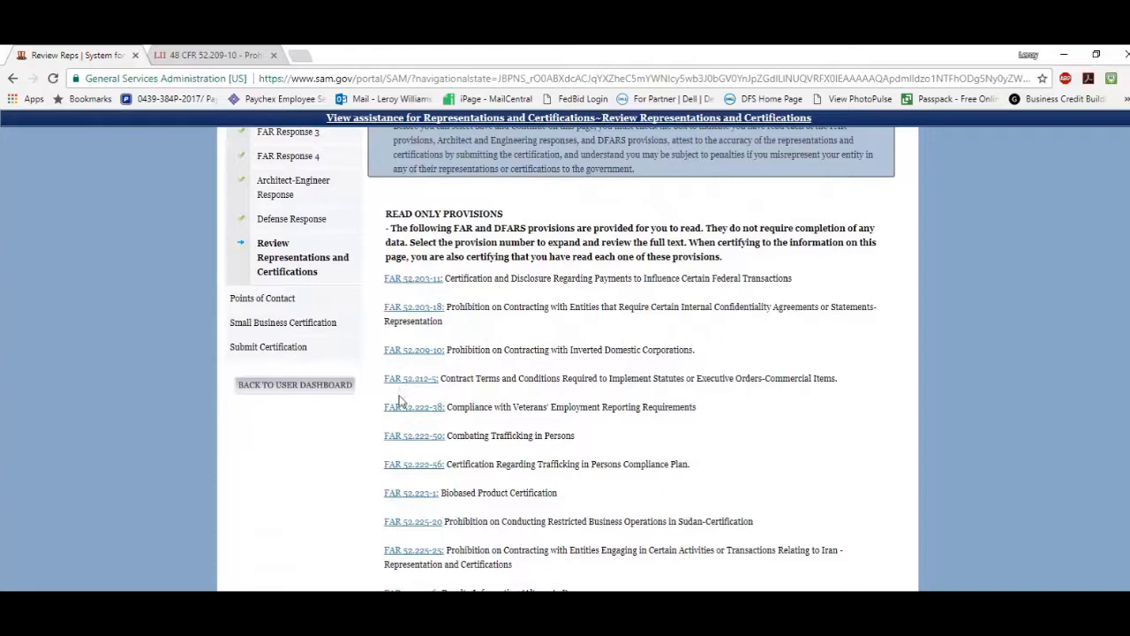
pyautogui.scroll(-1, 503, 335)
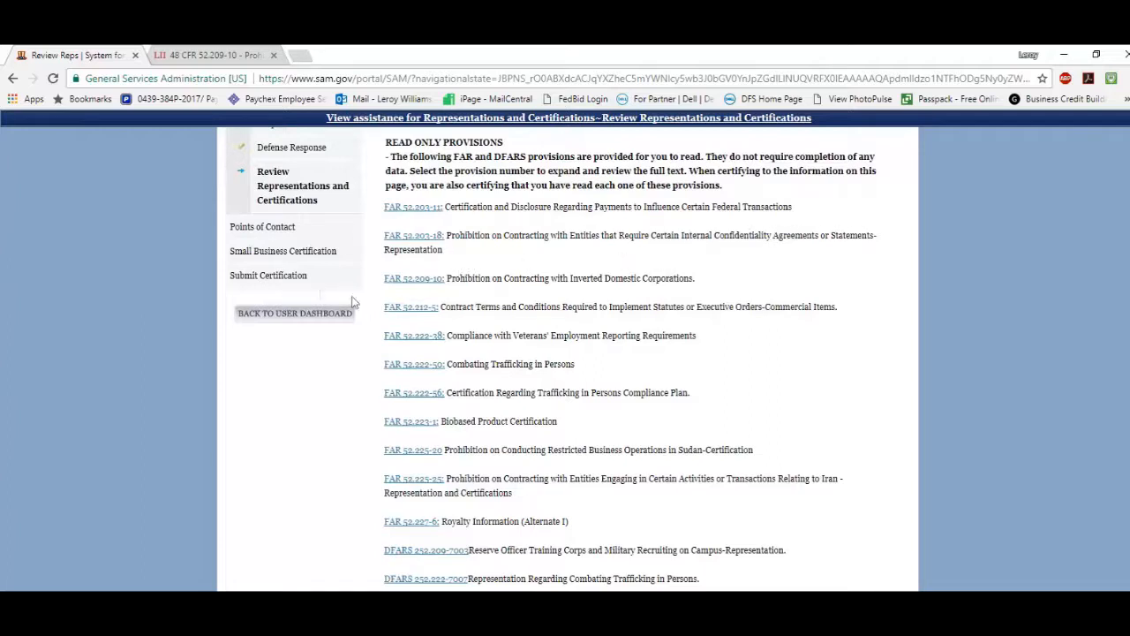
pyautogui.scroll(-1, 593, 296)
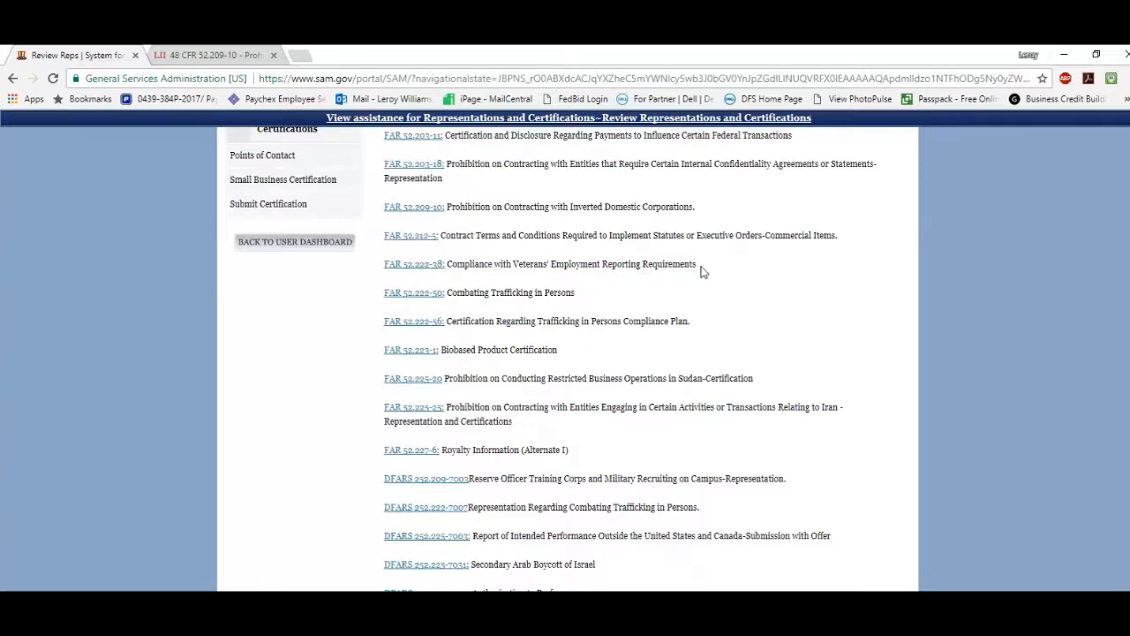
pyautogui.scroll(-1, 702, 272)
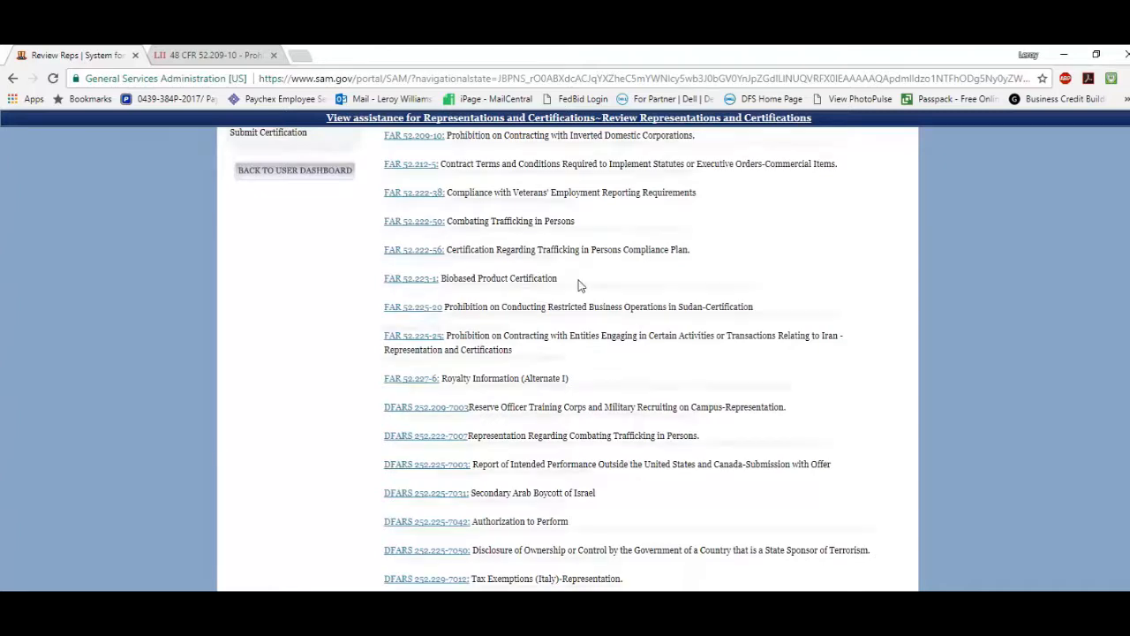
pyautogui.scroll(-1, 578, 285)
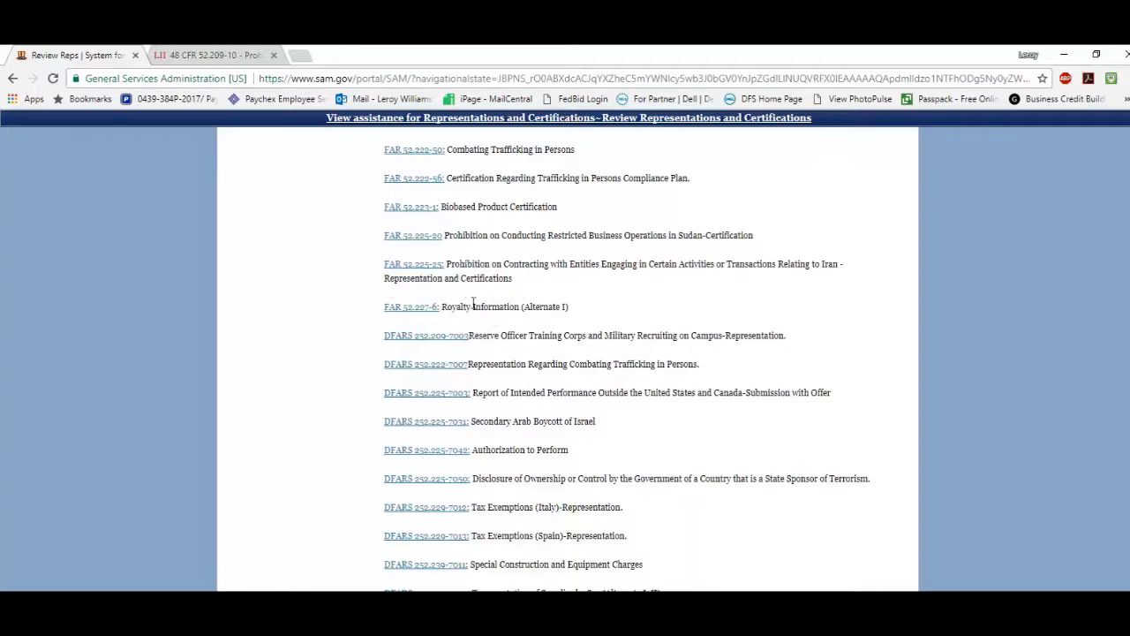
pyautogui.scroll(-1, 470, 302)
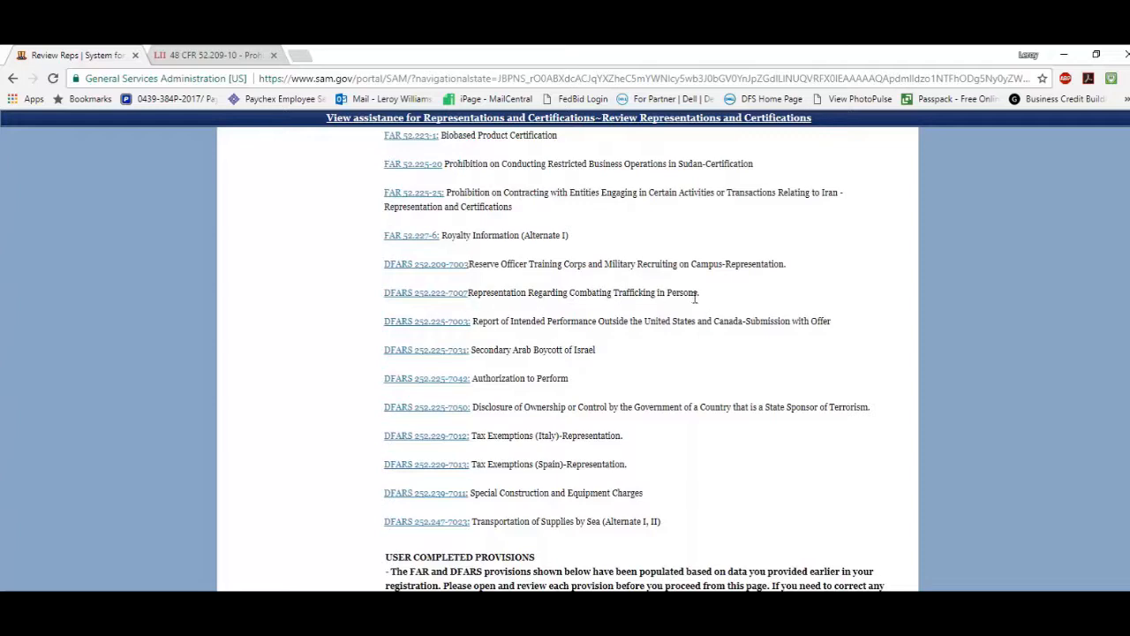
pyautogui.scroll(1, 703, 305)
pyautogui.scroll(-1, 703, 305)
pyautogui.scroll(2, 506, 311)
pyautogui.scroll(-2, 502, 321)
pyautogui.scroll(-3, 599, 355)
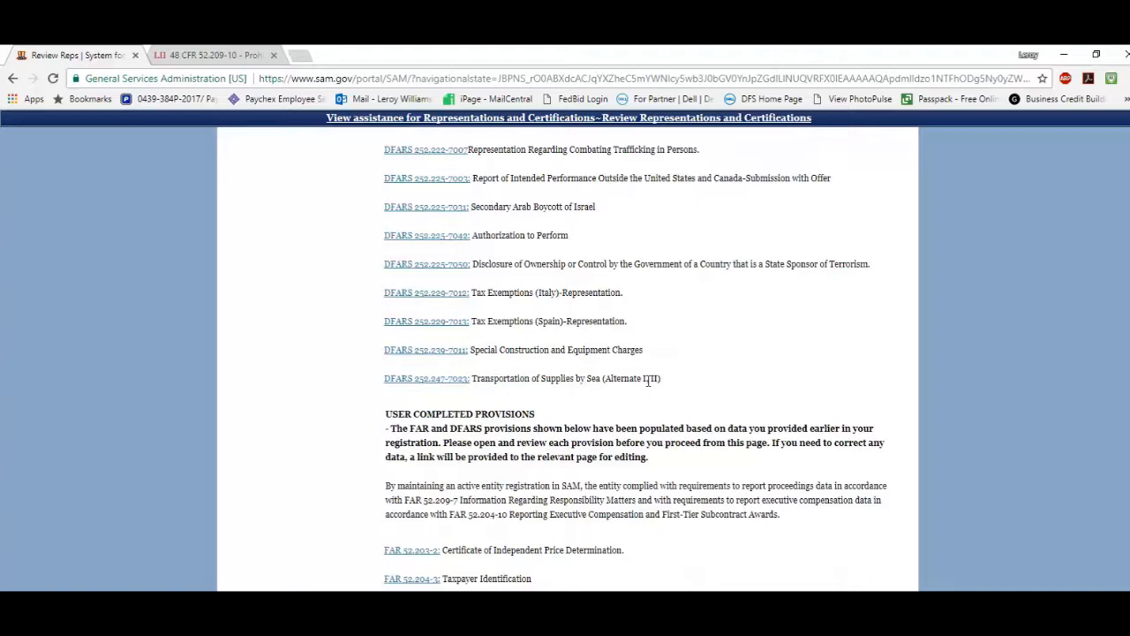
pyautogui.scroll(-2, 654, 393)
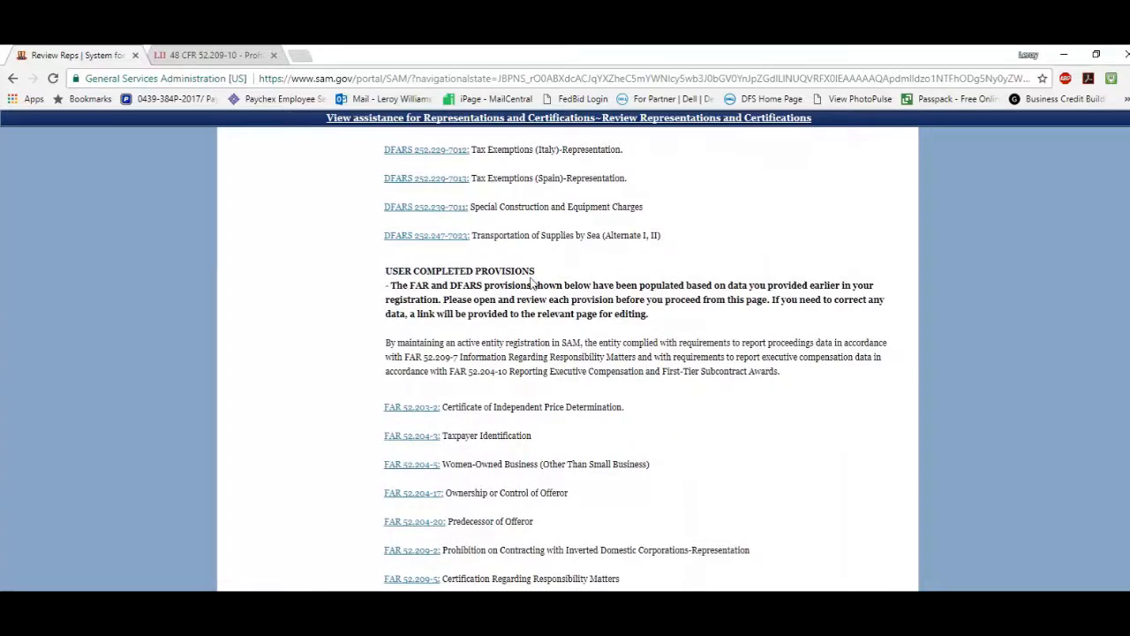
pyautogui.scroll(-1, 428, 299)
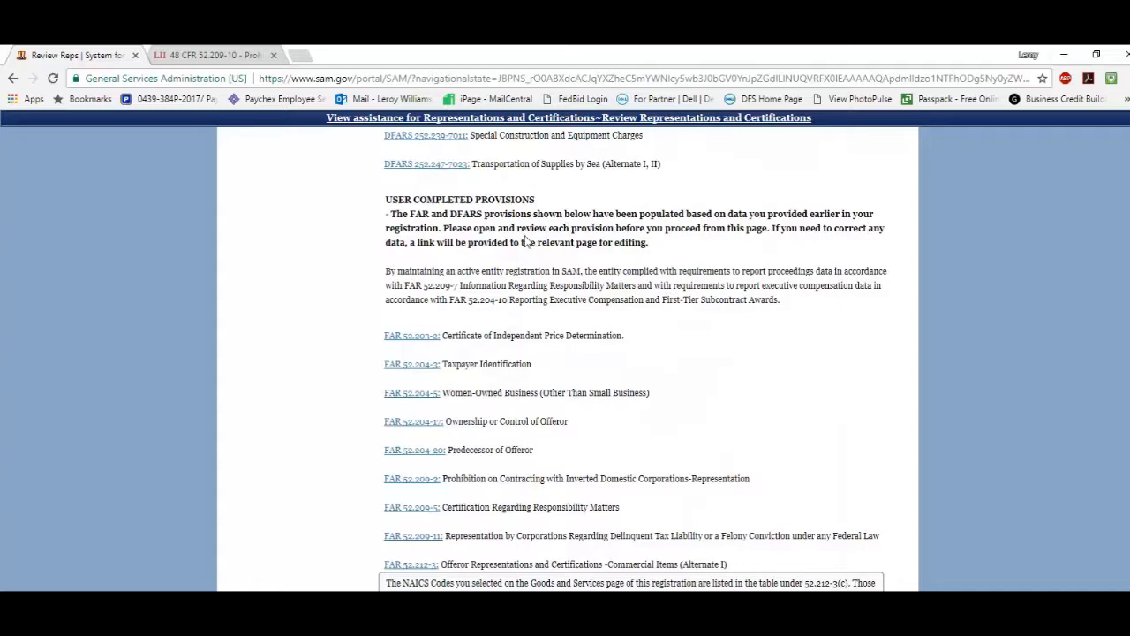
pyautogui.scroll(-1, 523, 242)
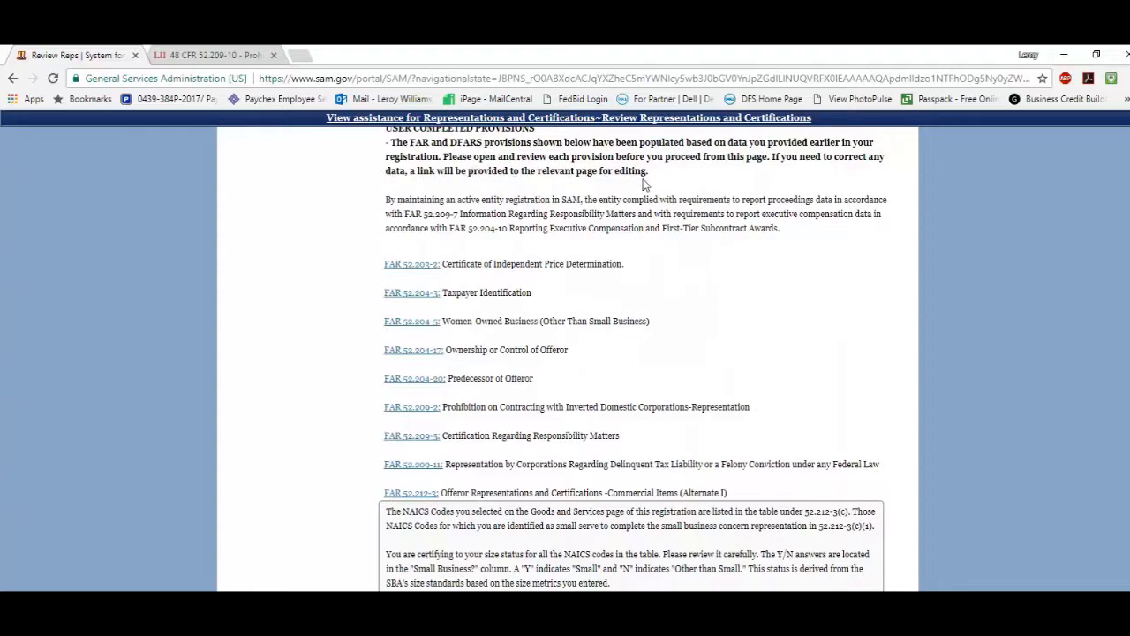
pyautogui.scroll(-1, 646, 186)
pyautogui.scroll(1, 645, 186)
pyautogui.scroll(-2, 410, 296)
pyautogui.scroll(-1, 409, 301)
pyautogui.scroll(2, 409, 301)
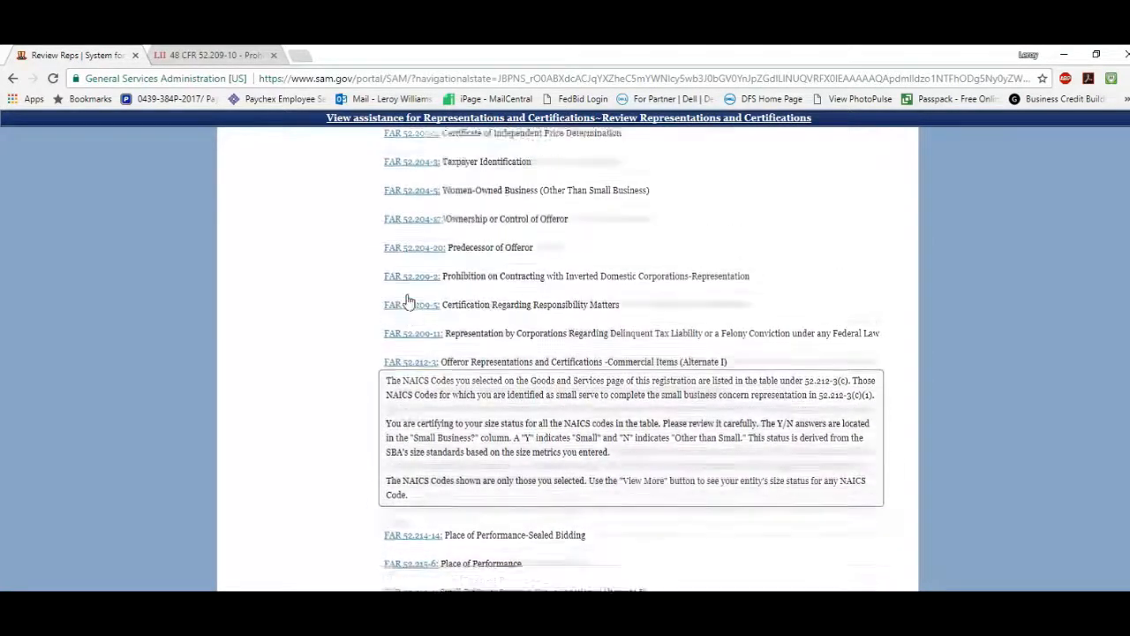
pyautogui.scroll(-1, 409, 302)
pyautogui.scroll(-2, 409, 301)
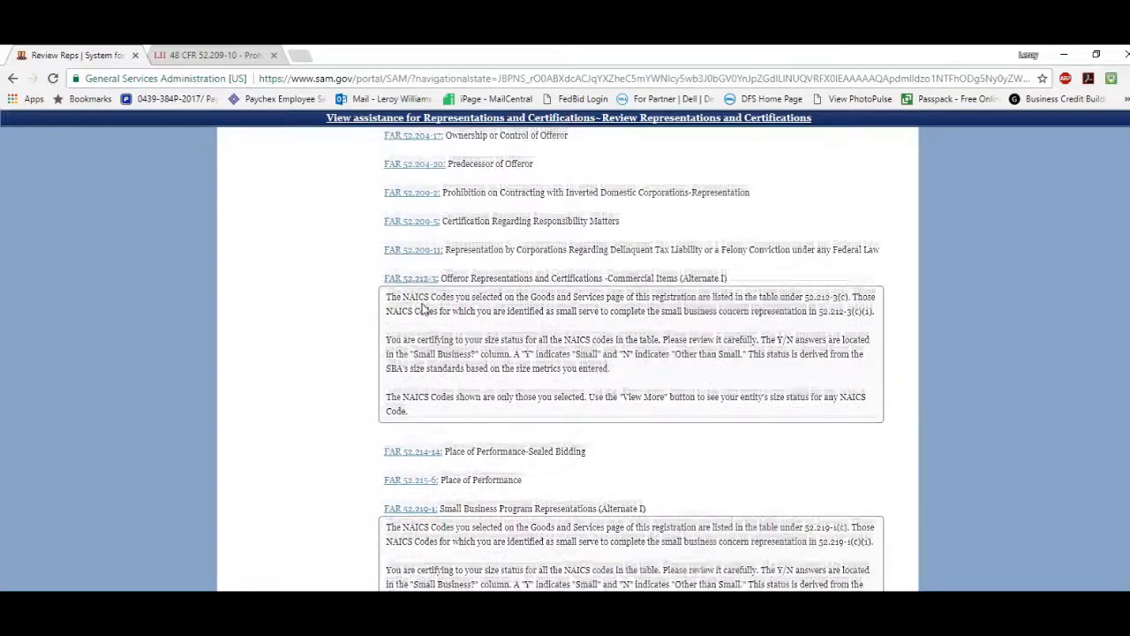
pyautogui.scroll(-1, 423, 308)
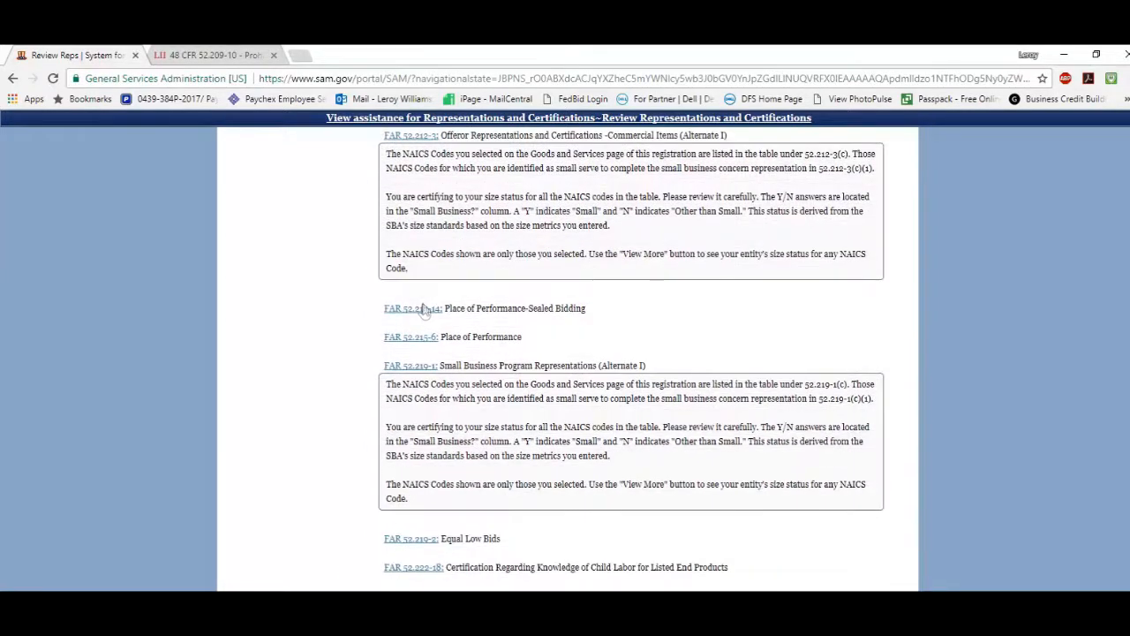
pyautogui.scroll(-1, 424, 313)
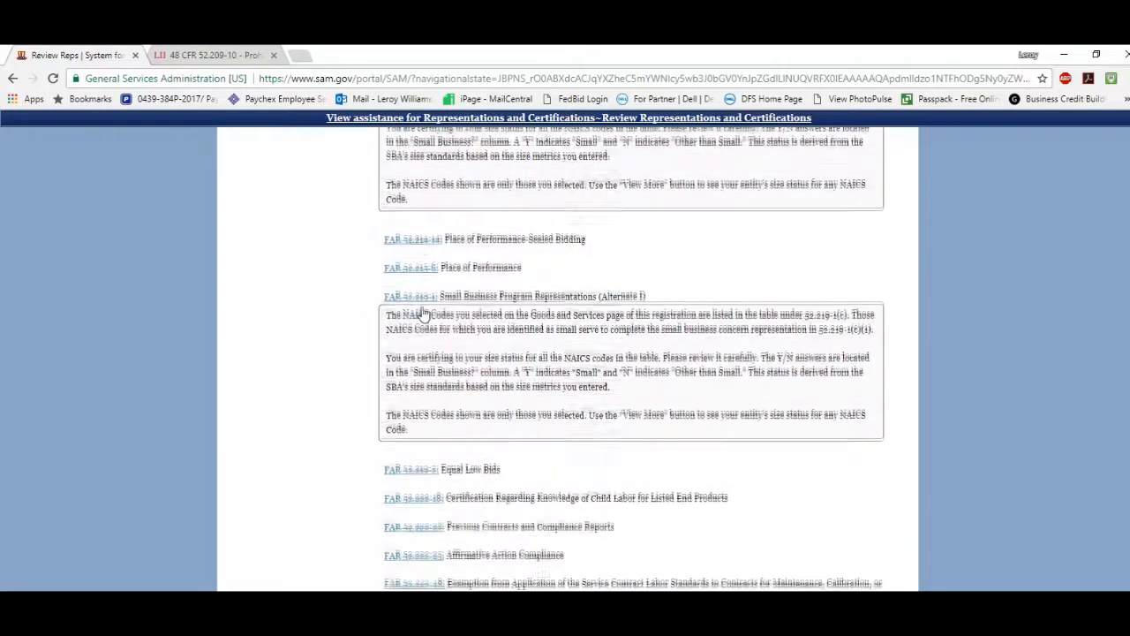
pyautogui.scroll(1, 425, 303)
pyautogui.scroll(-3, 424, 303)
pyautogui.scroll(6, 425, 303)
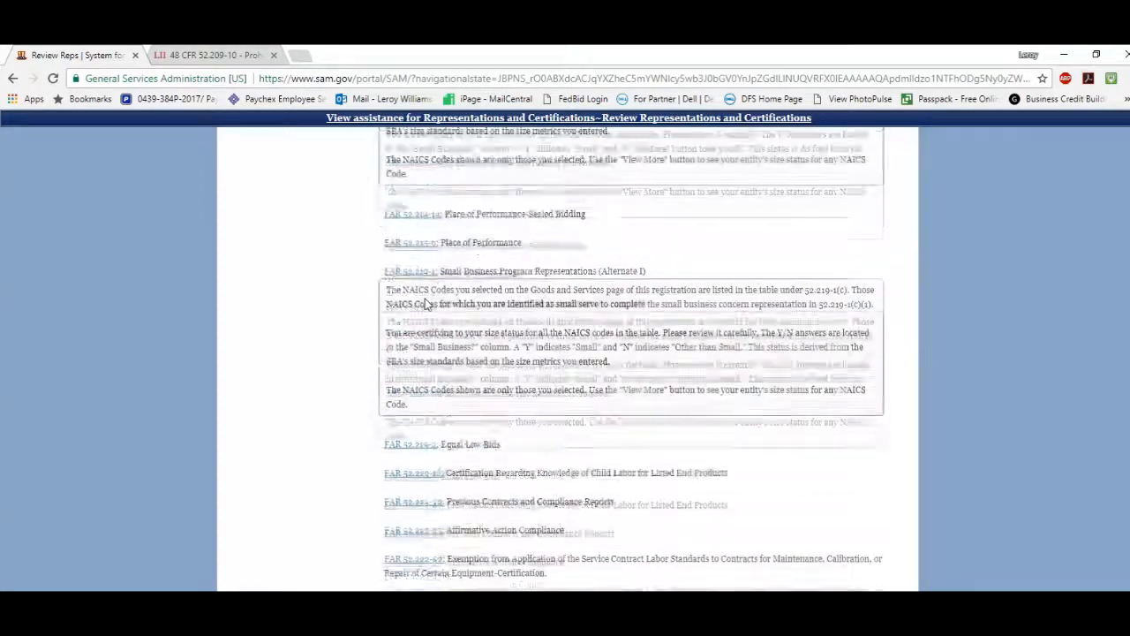
pyautogui.scroll(2, 425, 304)
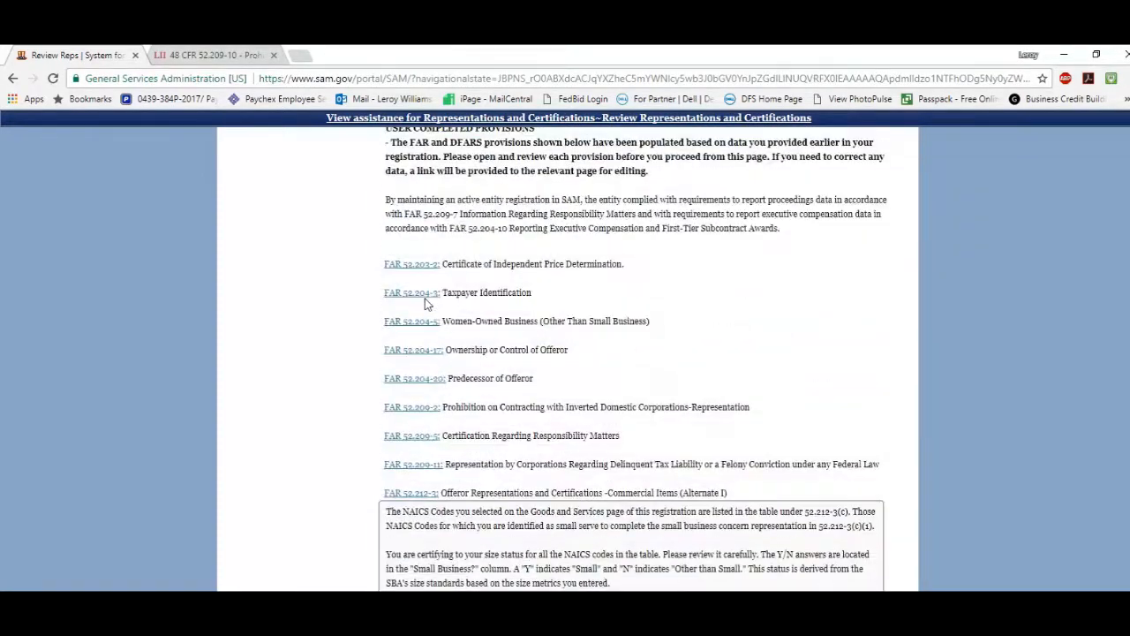
pyautogui.scroll(-1, 425, 304)
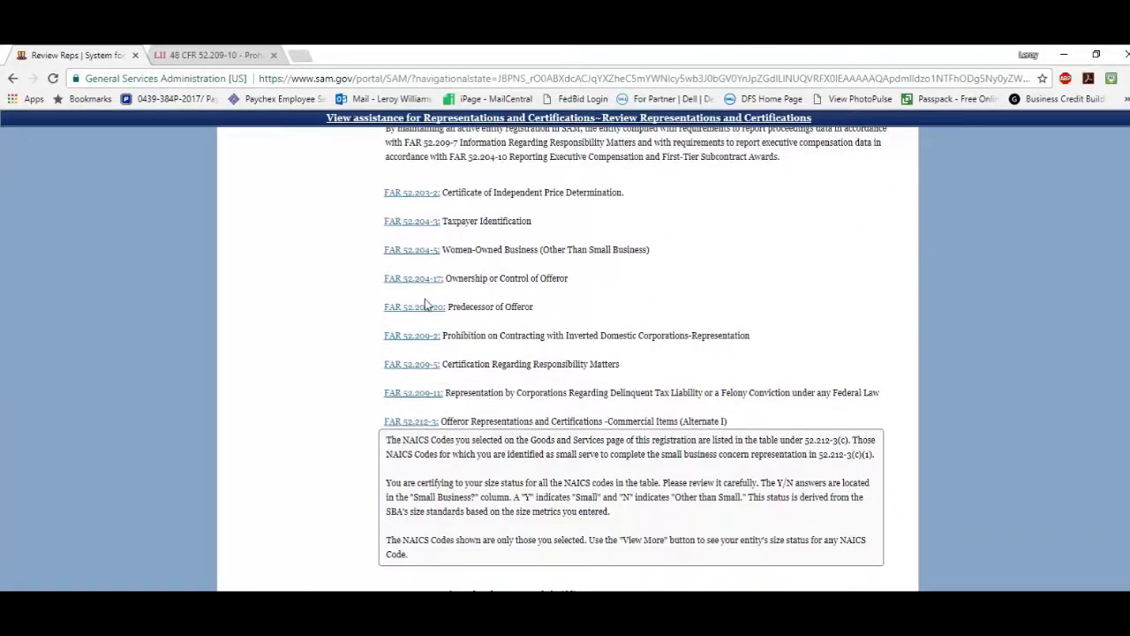
pyautogui.scroll(-4, 425, 304)
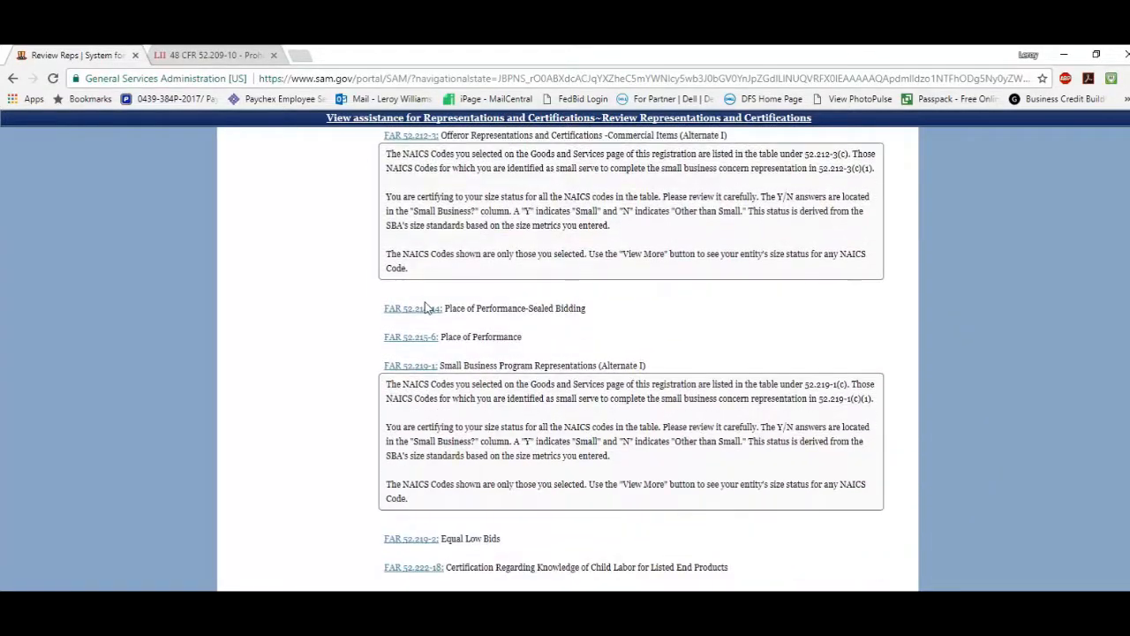
pyautogui.scroll(-5, 425, 305)
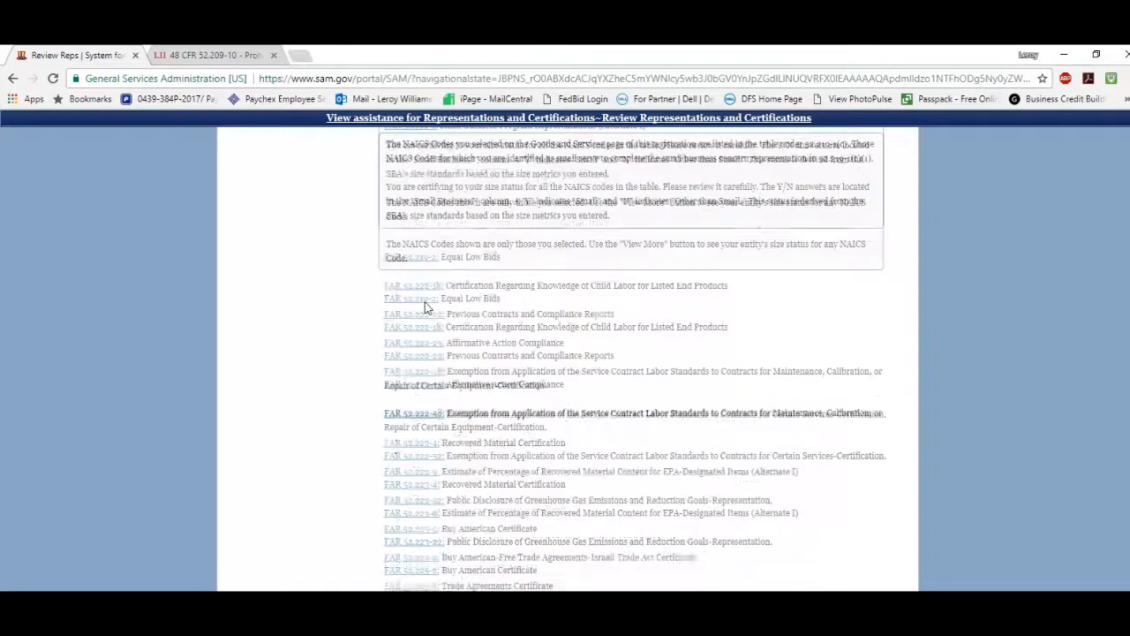
pyautogui.scroll(-3, 424, 308)
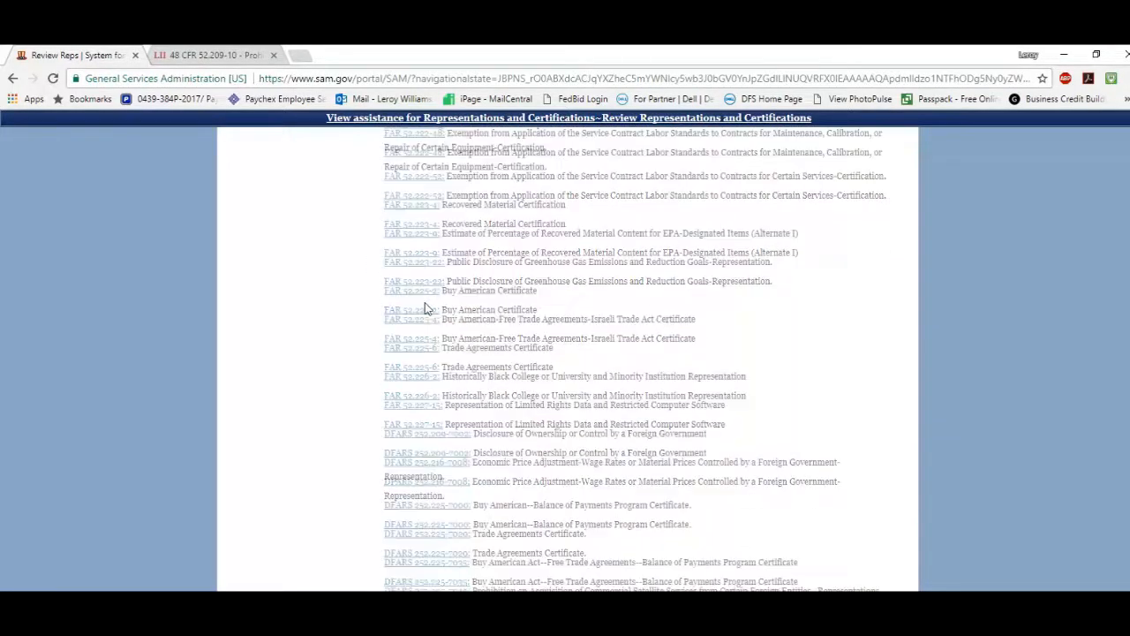
pyautogui.scroll(-3, 424, 306)
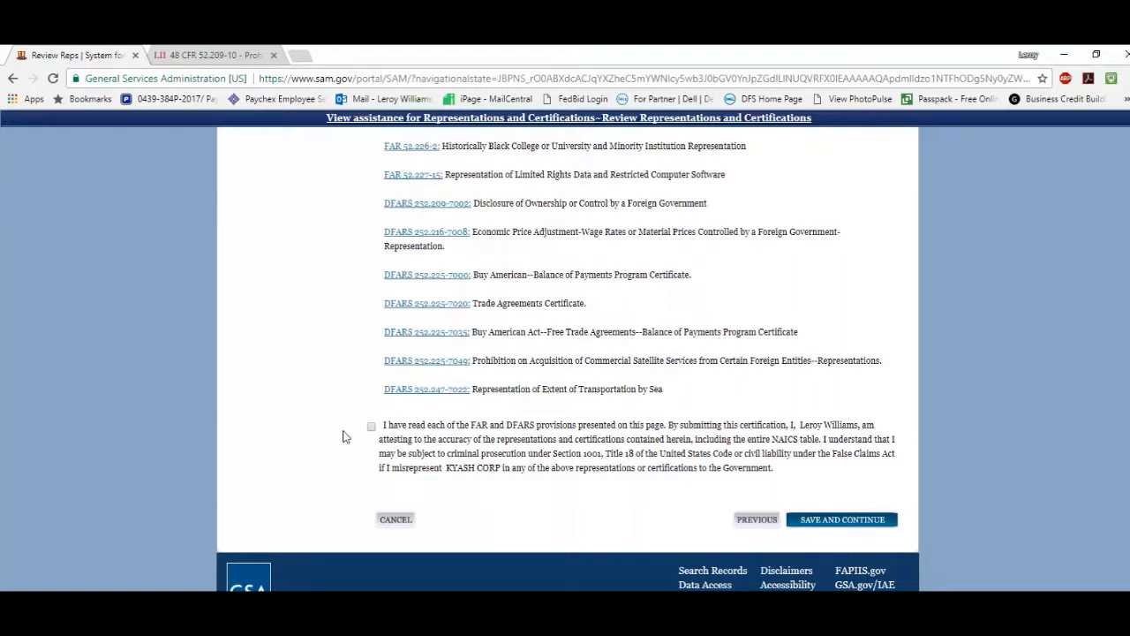
# - Tick the FAR and DFARS certification attestation and save the certifications
pyautogui.click(372, 428)
pyautogui.scroll(5, 566, 425)
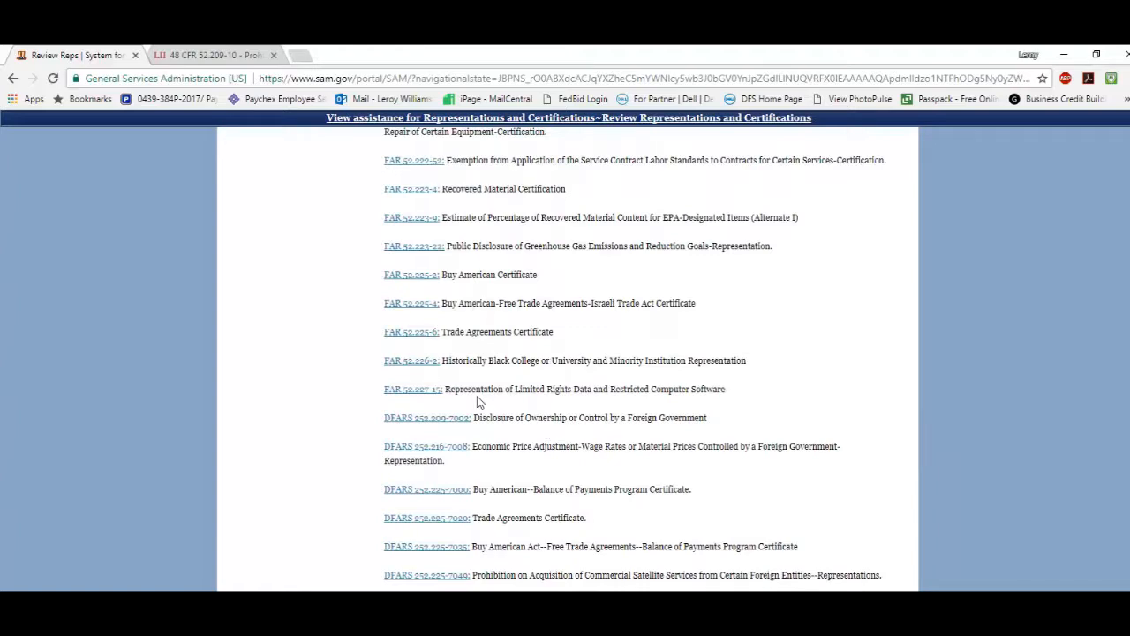
pyautogui.scroll(-3, 478, 401)
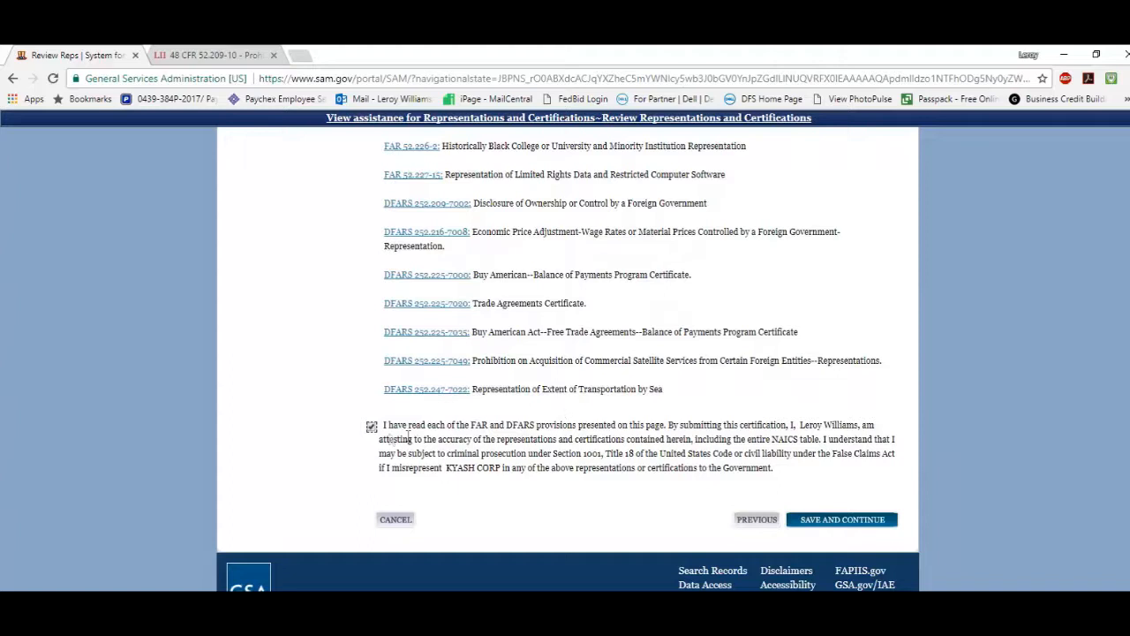
pyautogui.click(844, 521)
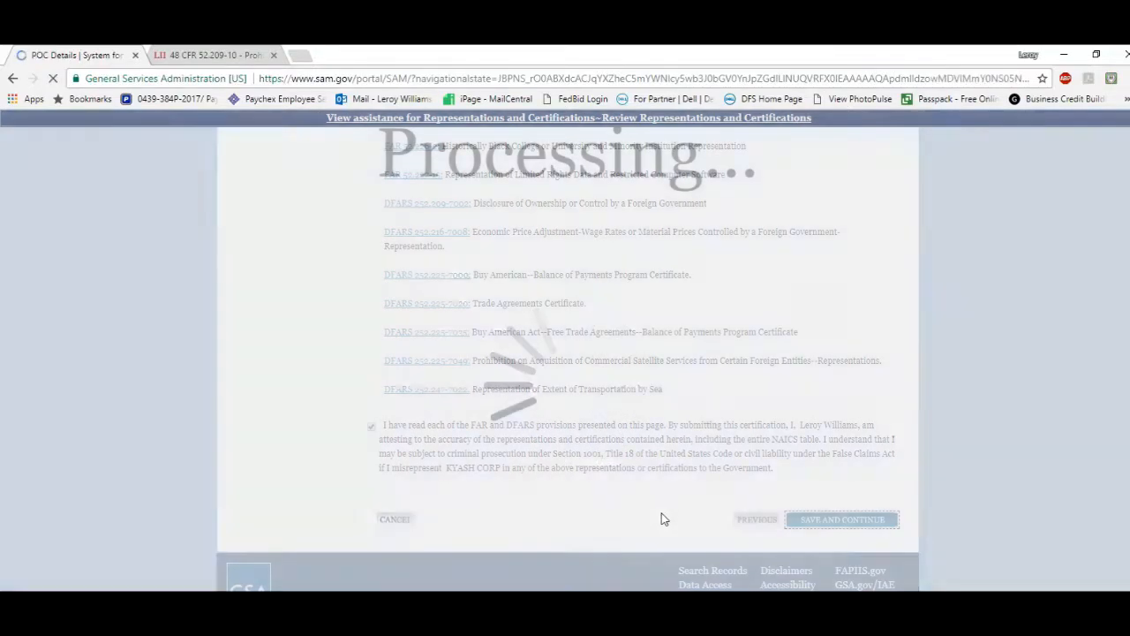
pyautogui.scroll(-1, 586, 478)
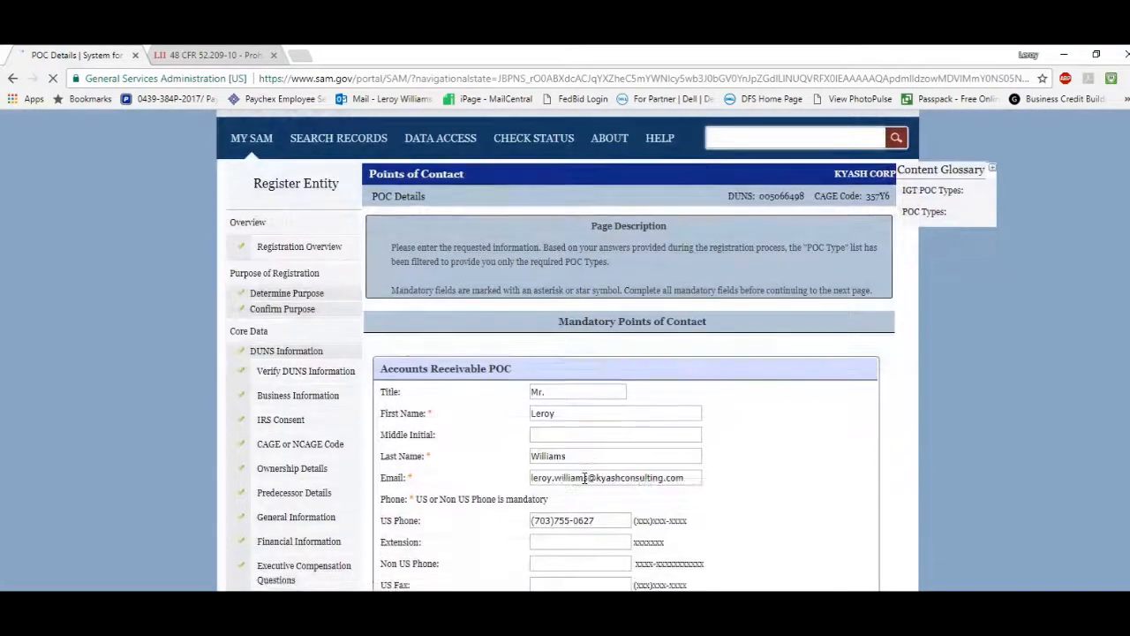
pyautogui.scroll(-2, 618, 475)
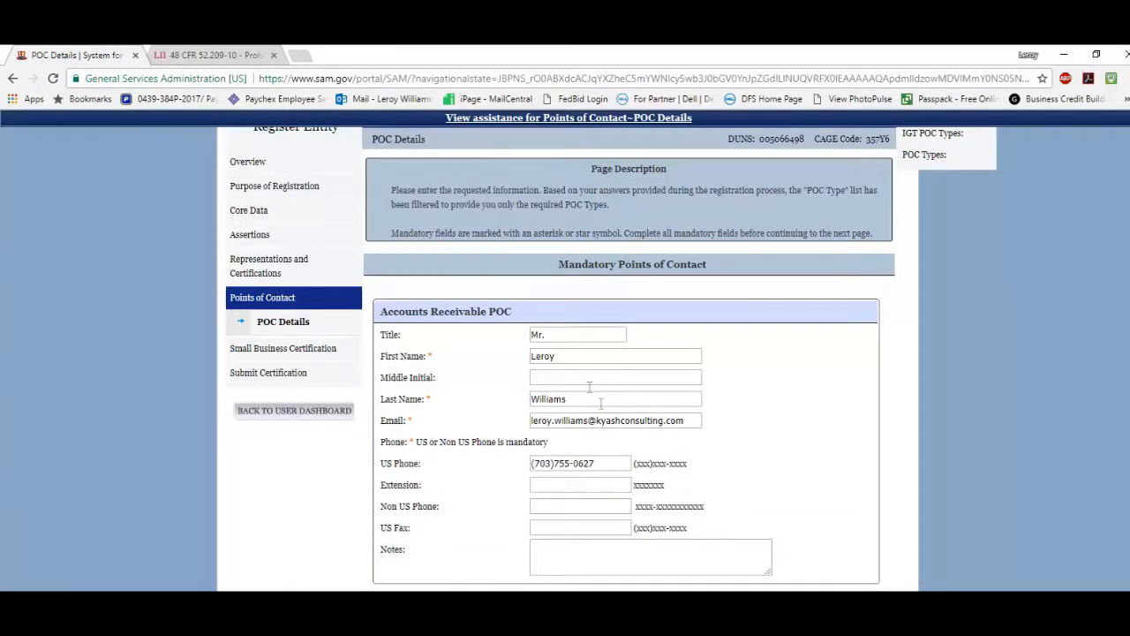
pyautogui.scroll(-1, 576, 435)
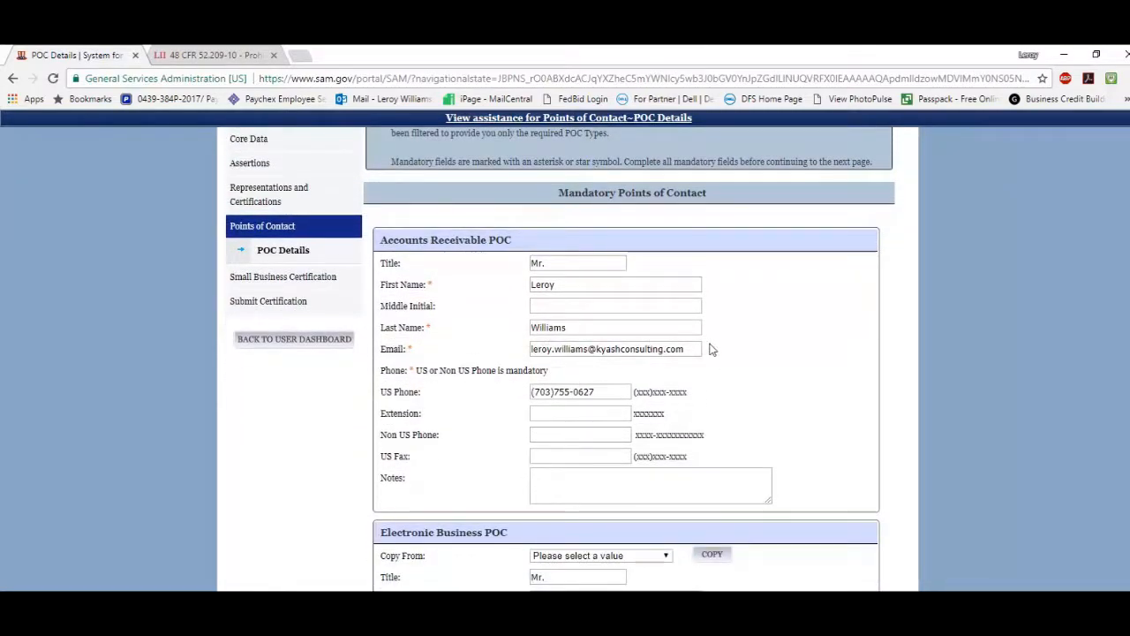
pyautogui.scroll(-1, 570, 358)
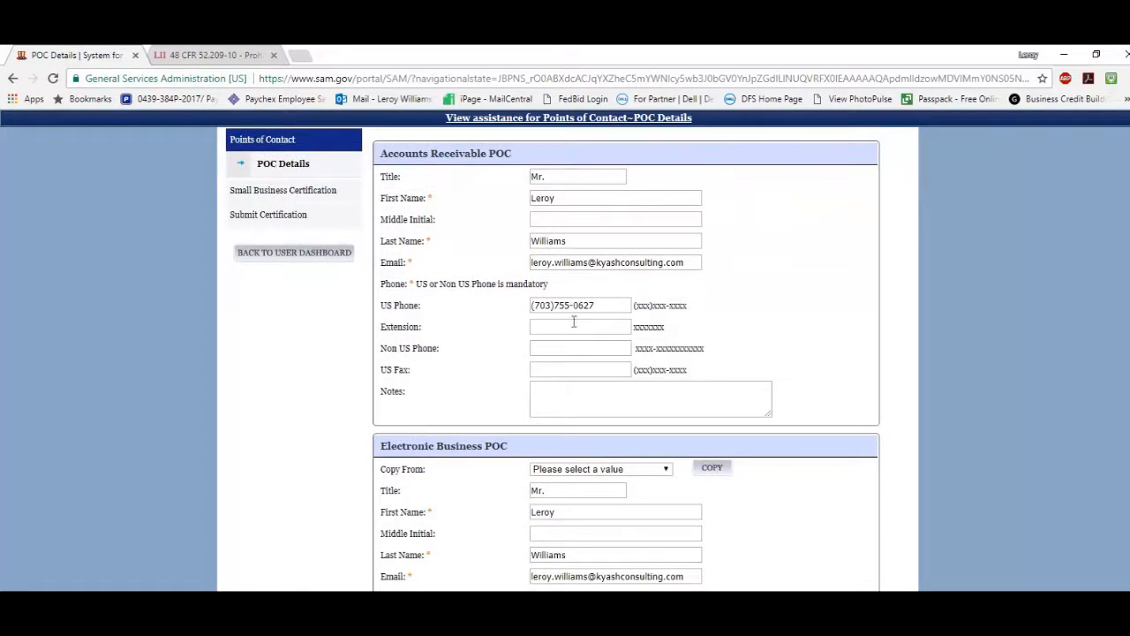
pyautogui.scroll(-3, 573, 320)
pyautogui.scroll(-1, 581, 352)
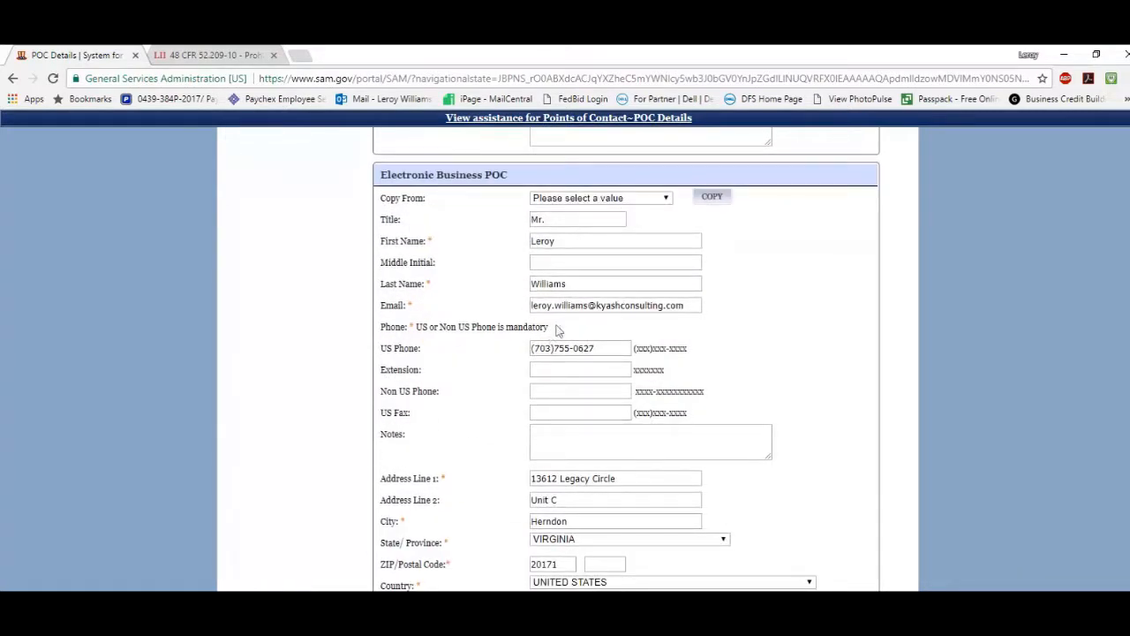
pyautogui.scroll(-1, 560, 328)
pyautogui.scroll(1, 563, 325)
pyautogui.scroll(5, 541, 318)
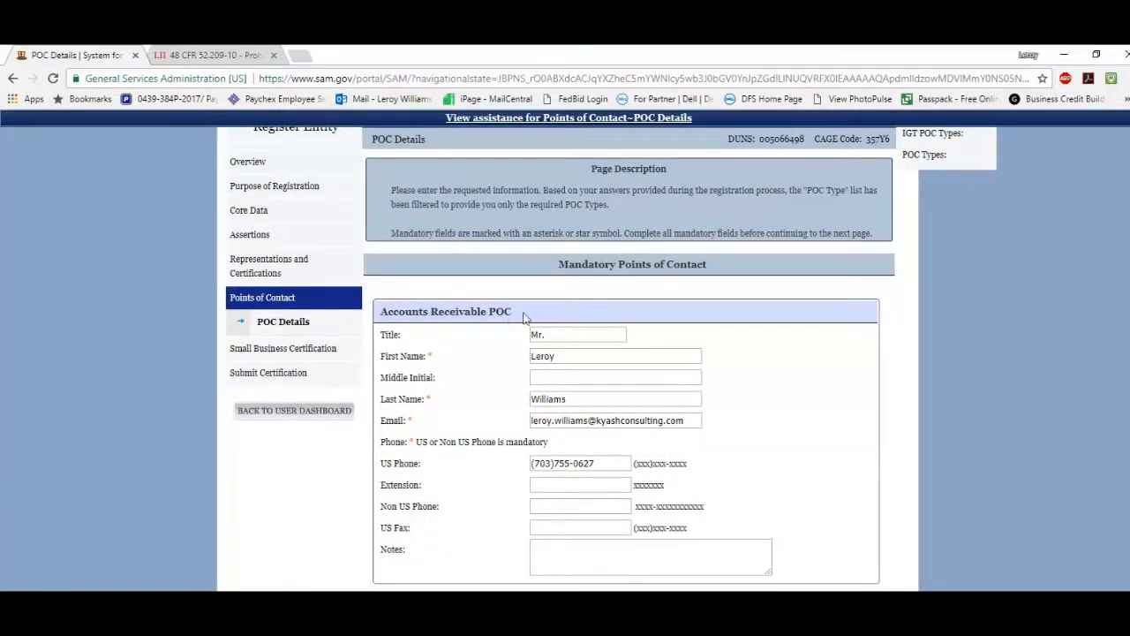
pyautogui.scroll(-4, 525, 321)
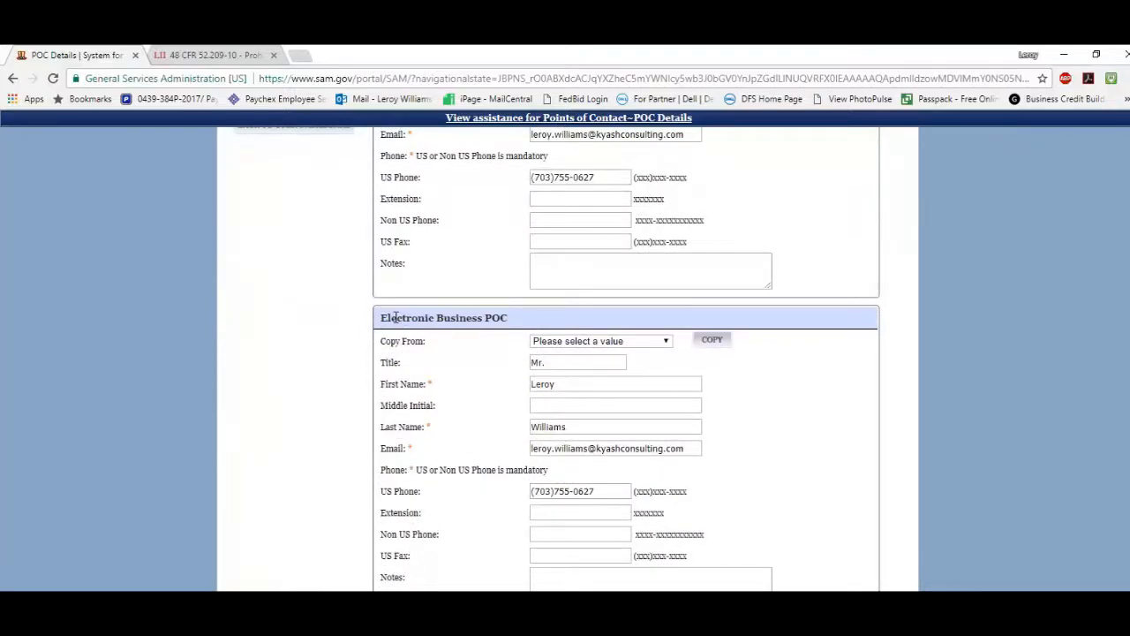
pyautogui.scroll(8, 521, 324)
pyautogui.scroll(-3, 521, 331)
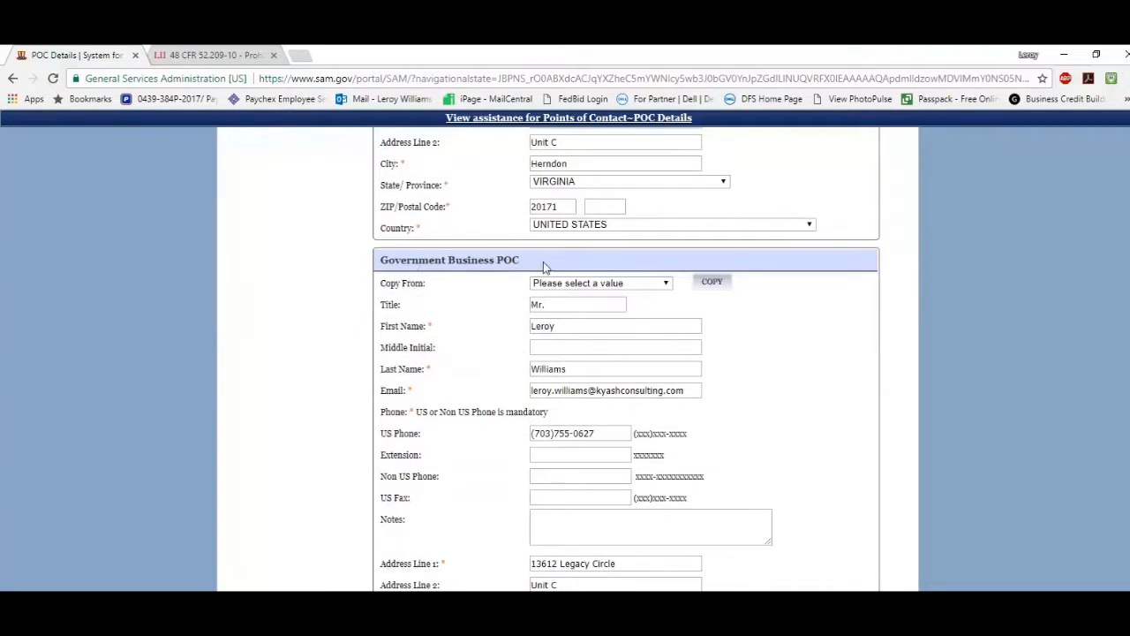
pyautogui.scroll(-4, 543, 265)
pyautogui.scroll(-1, 548, 299)
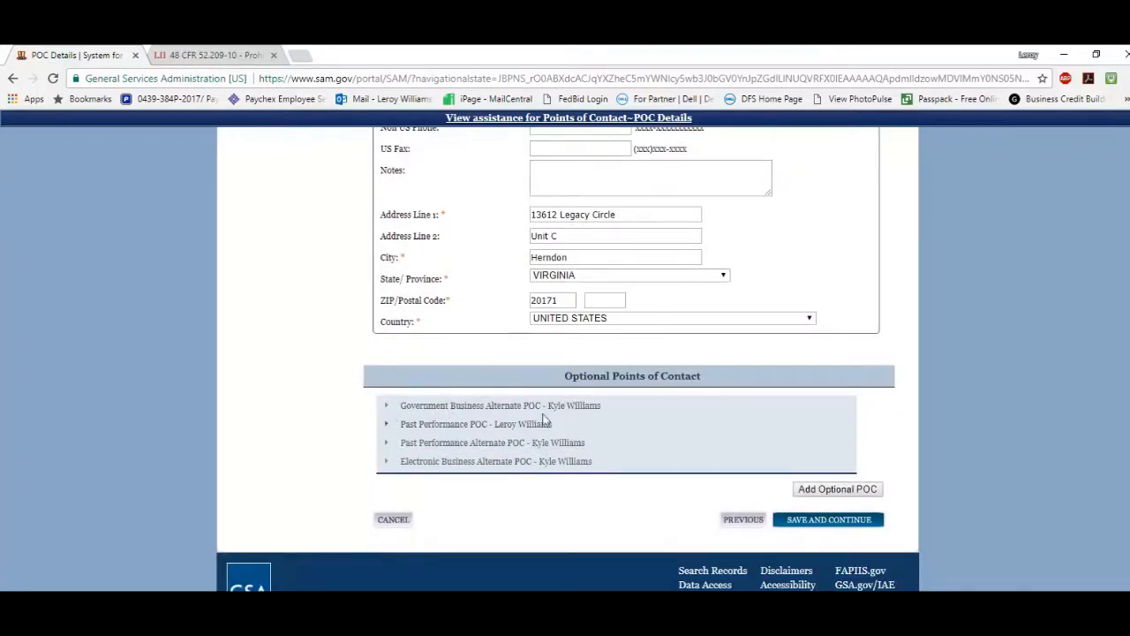
# - Save the points of contact and read the SBA Profile page on the firm's DSBS profile
pyautogui.click(841, 527)
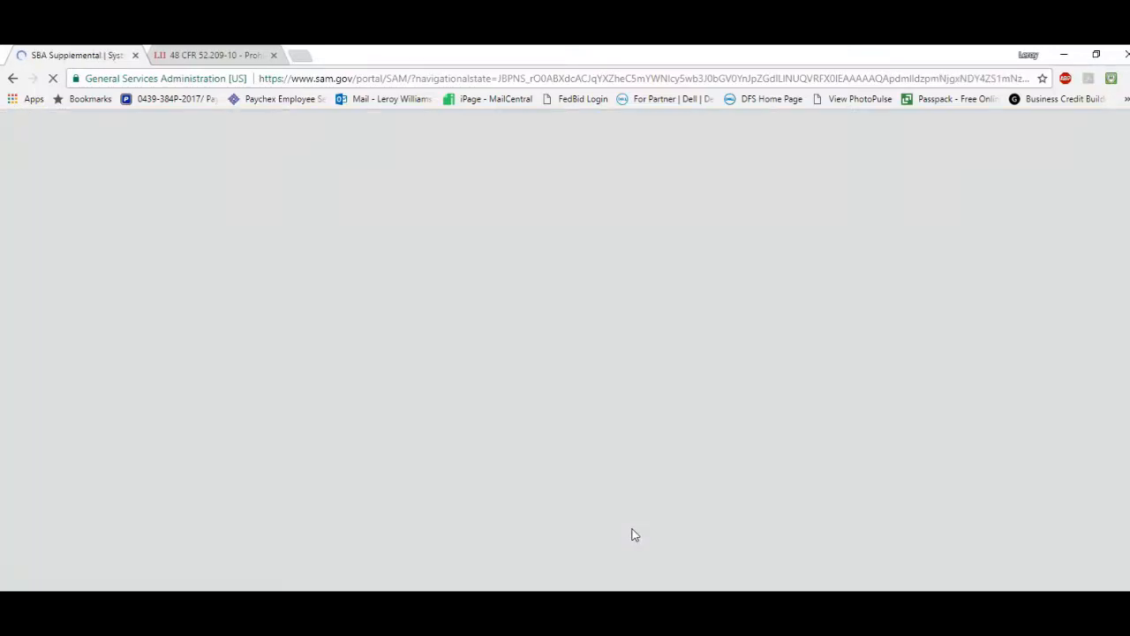
pyautogui.scroll(-2, 623, 536)
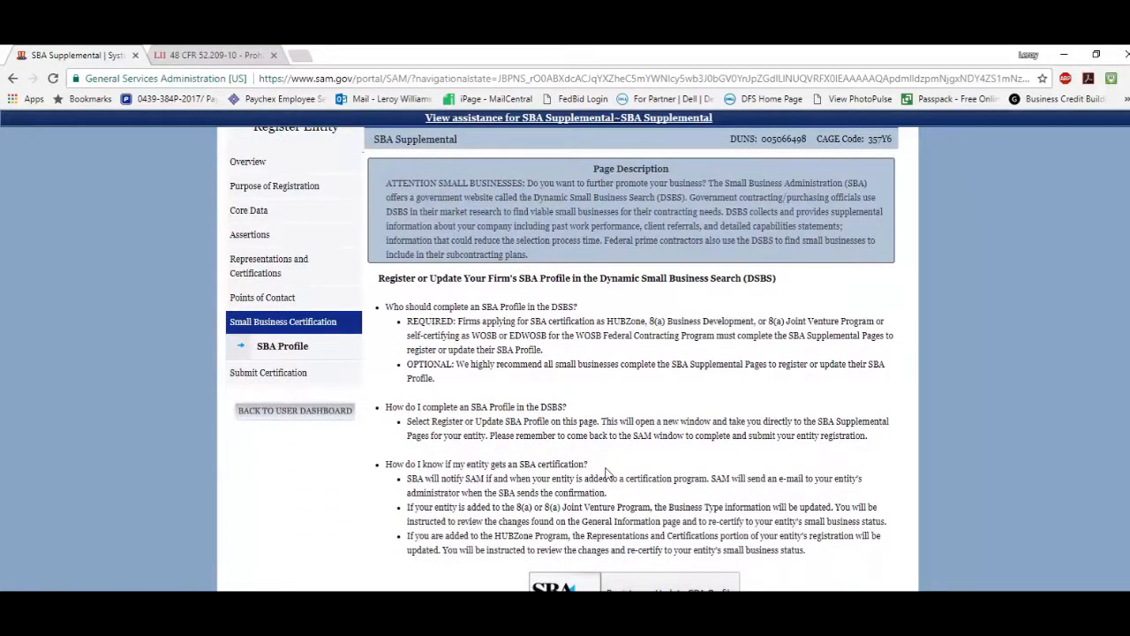
pyautogui.scroll(-1, 612, 473)
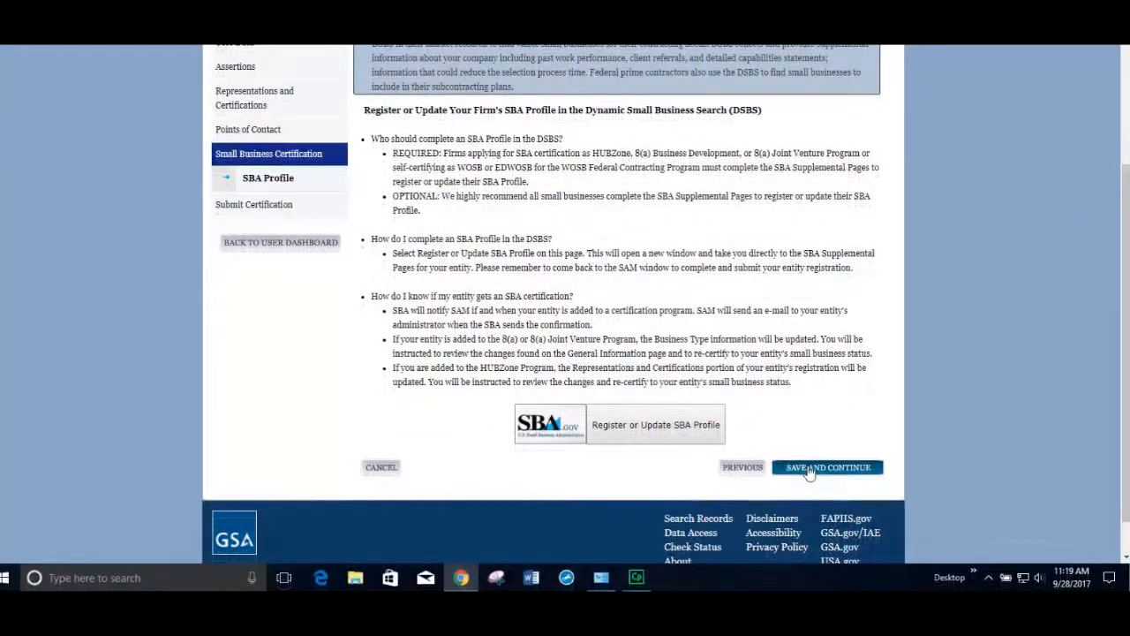
# - Skip the SBA profile and begin the final review at Proceedings Questions and Representations
pyautogui.click(848, 510)
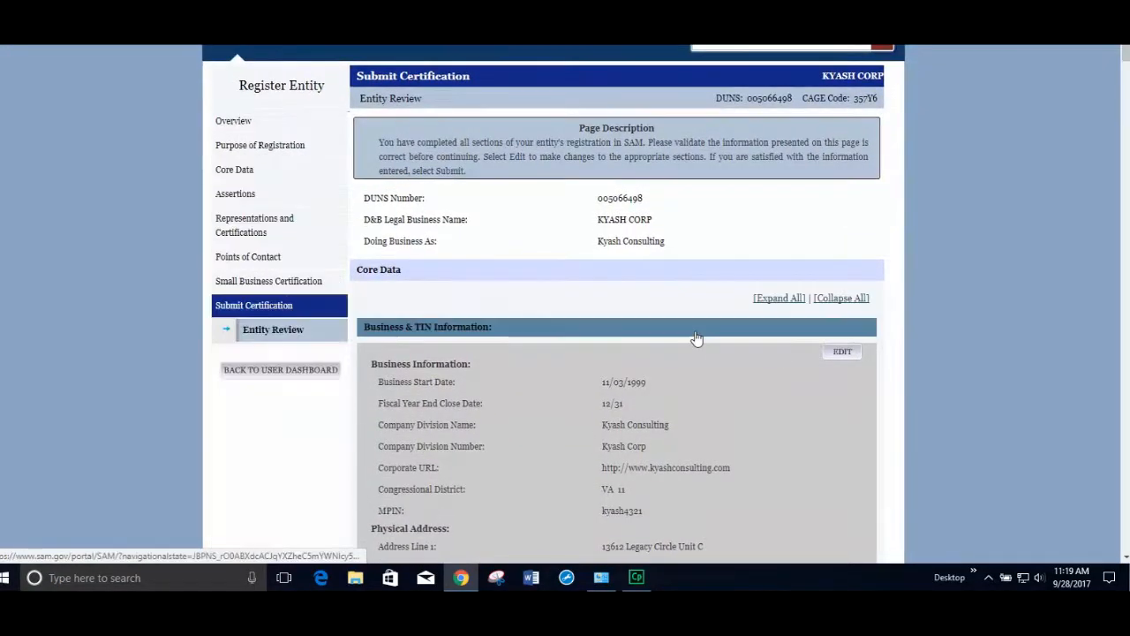
pyautogui.scroll(-5, 695, 339)
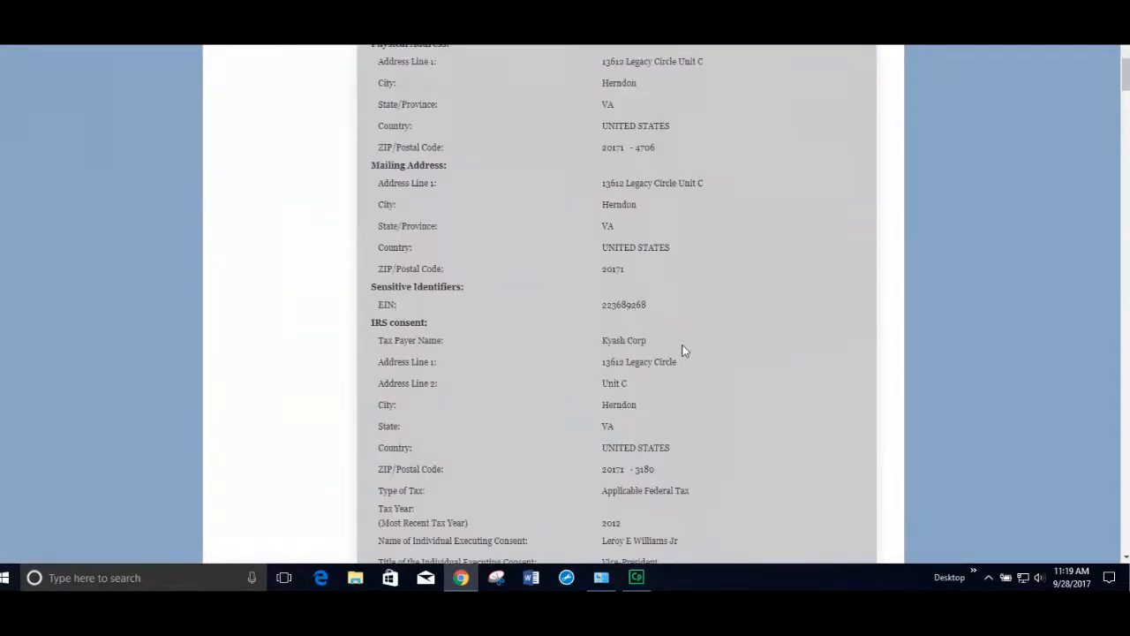
pyautogui.scroll(-8, 682, 350)
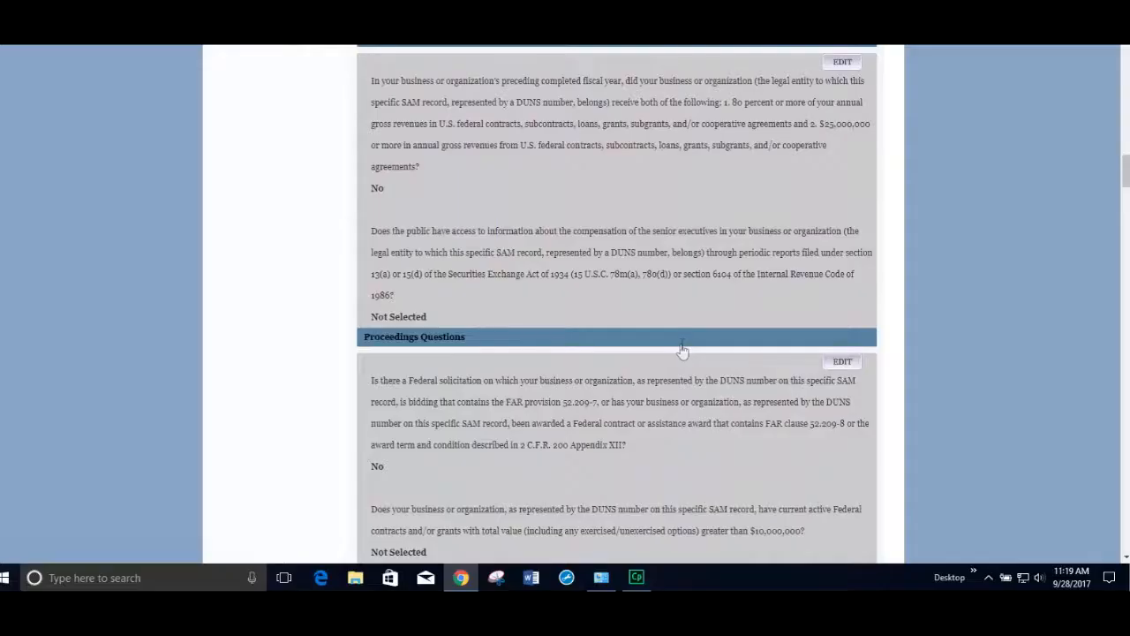
pyautogui.scroll(-3, 680, 348)
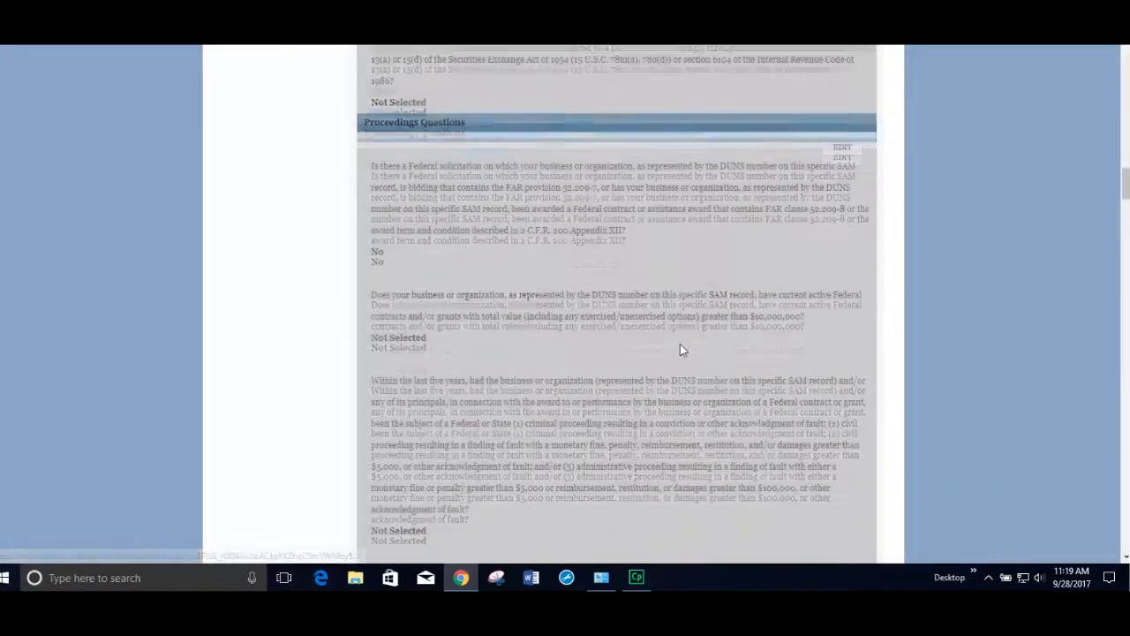
pyautogui.scroll(-3, 680, 351)
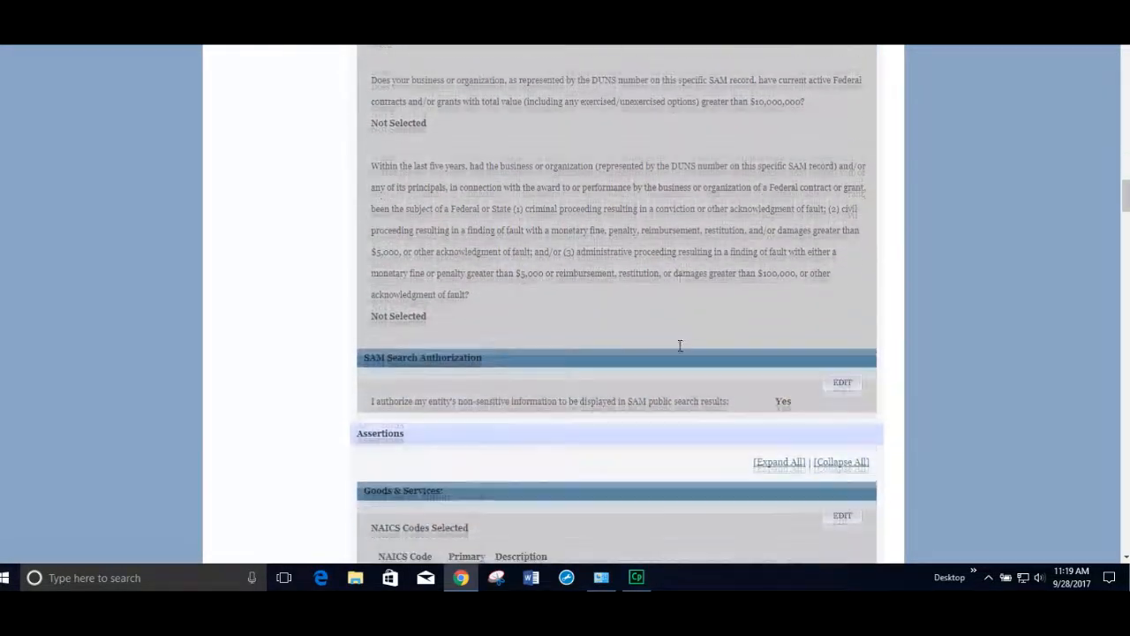
pyautogui.scroll(-5, 680, 351)
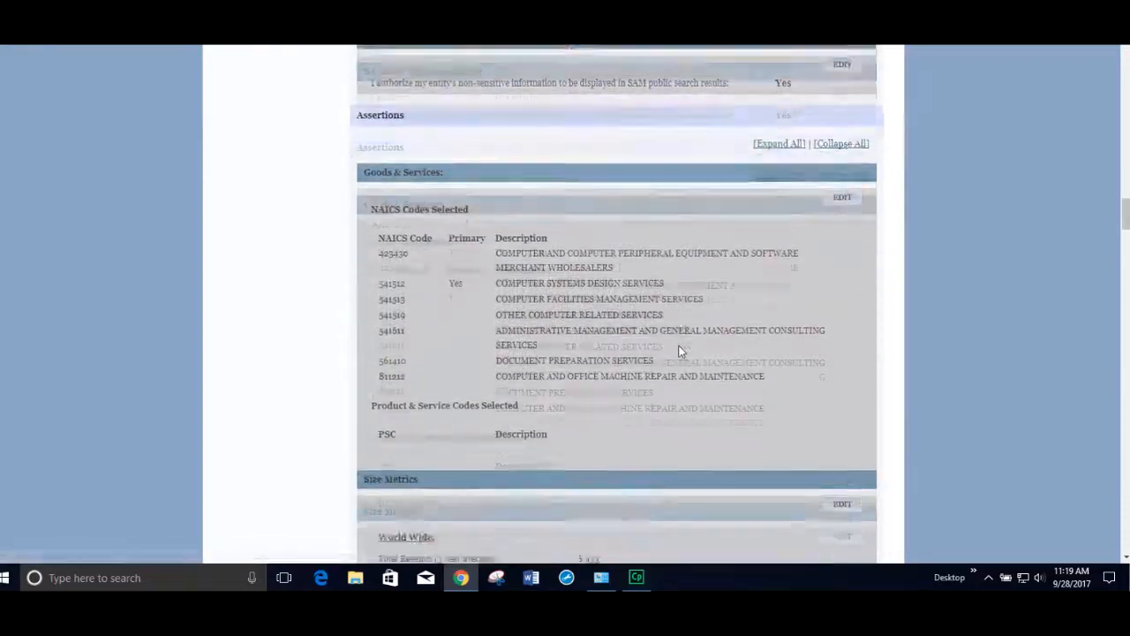
# - Review each Point of Contact down to the certification statement and Submit button
pyautogui.scroll(-5, 680, 351)
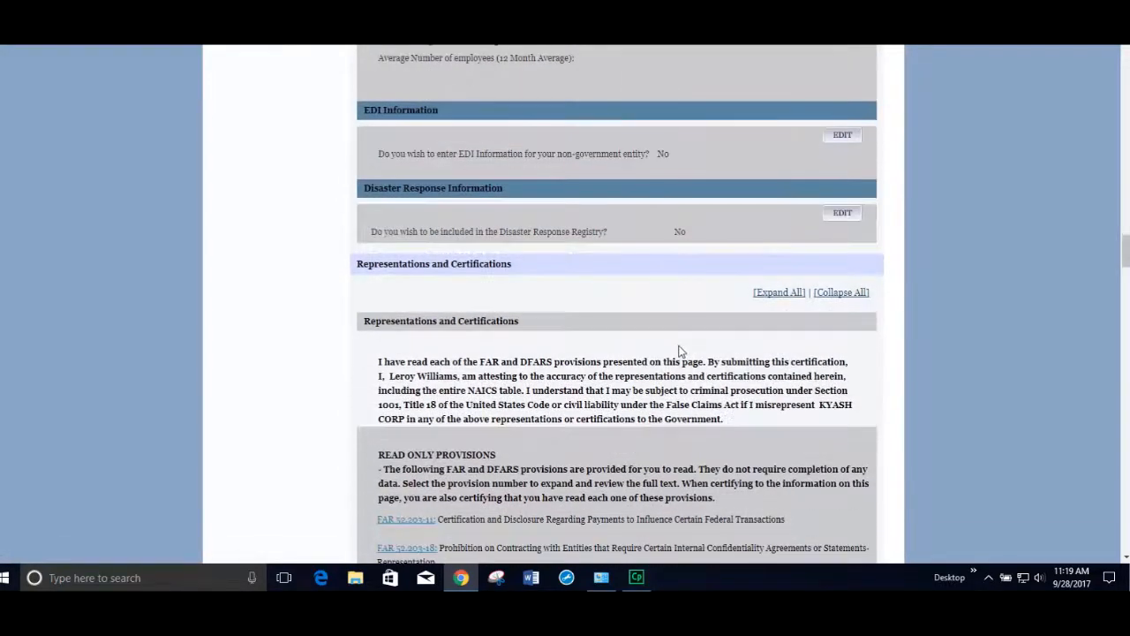
pyautogui.scroll(-1, 677, 351)
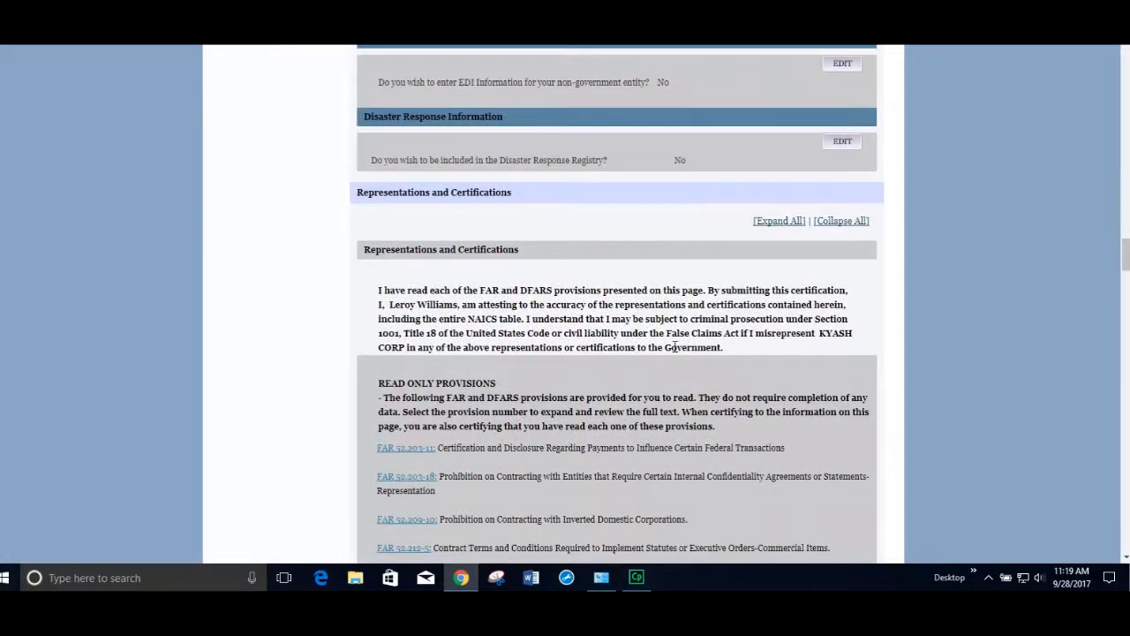
pyautogui.scroll(-2, 675, 347)
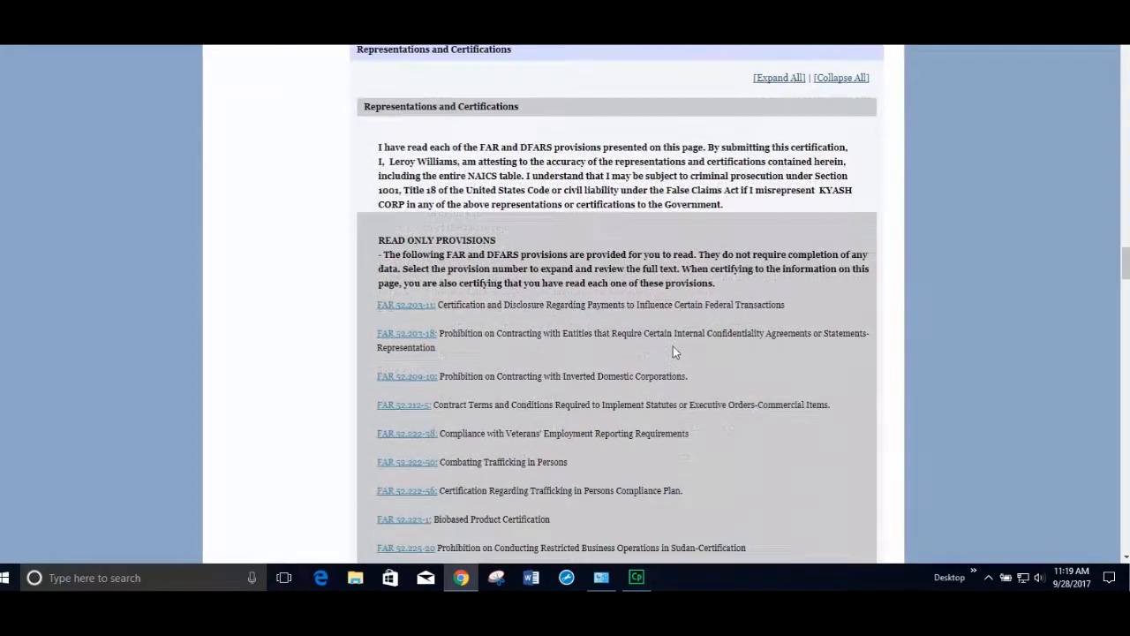
pyautogui.scroll(-15, 673, 351)
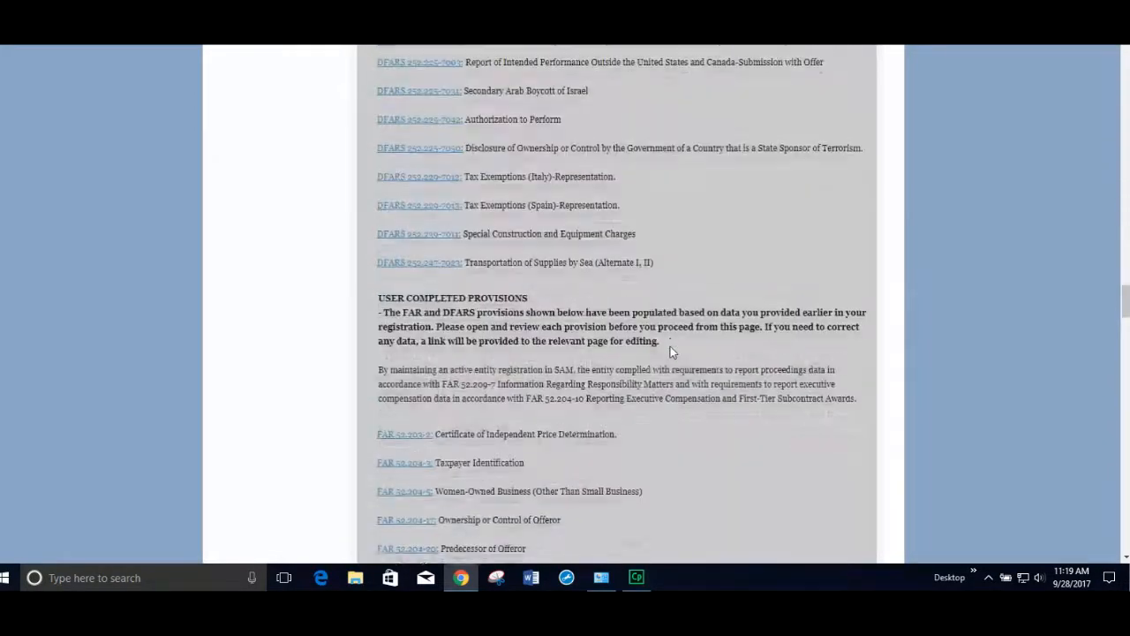
pyautogui.scroll(-10, 671, 351)
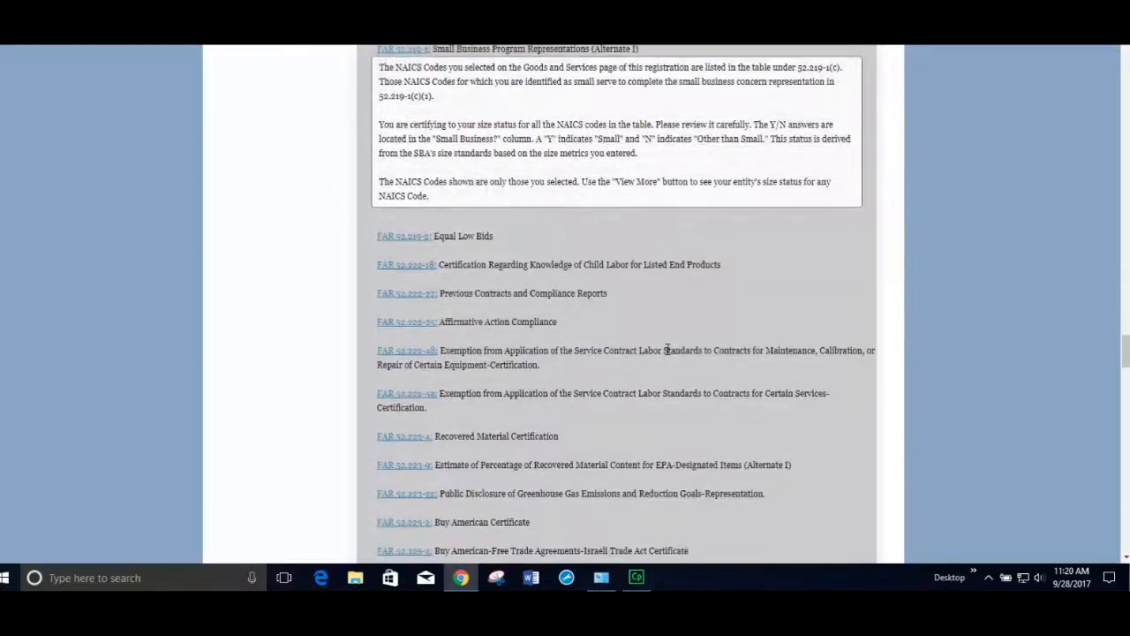
pyautogui.scroll(-6, 668, 356)
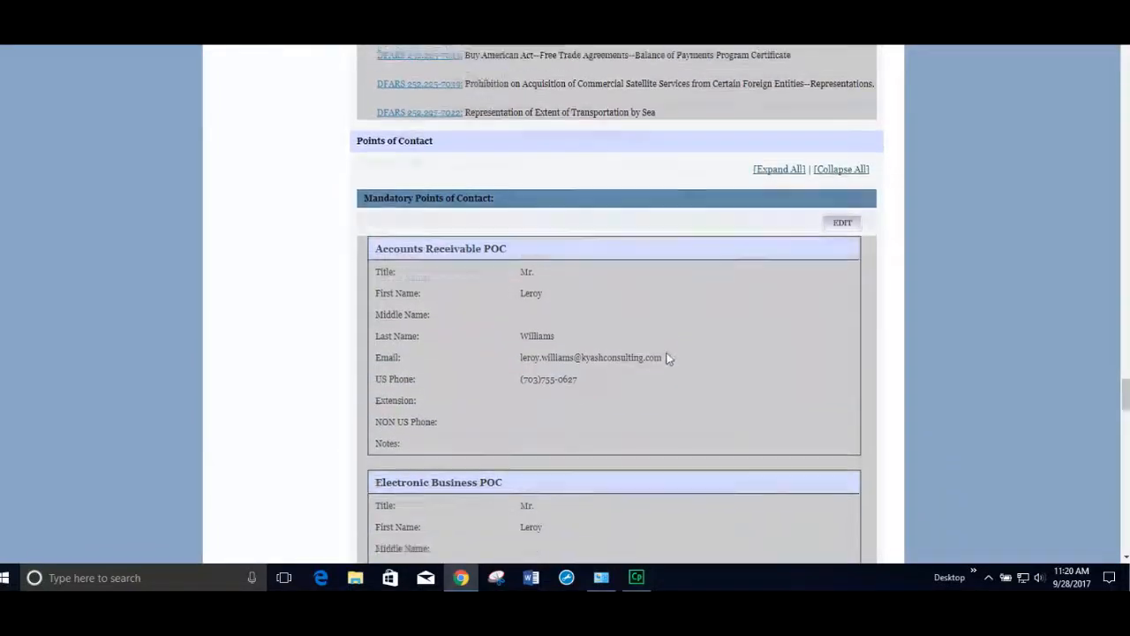
pyautogui.scroll(-7, 667, 356)
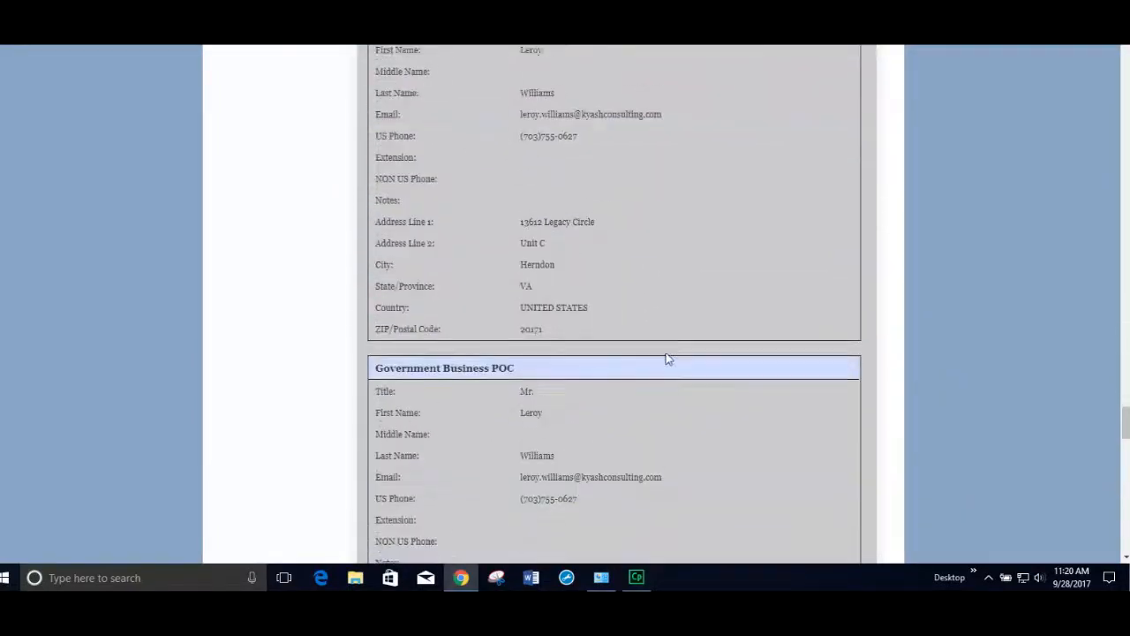
pyautogui.scroll(-5, 666, 358)
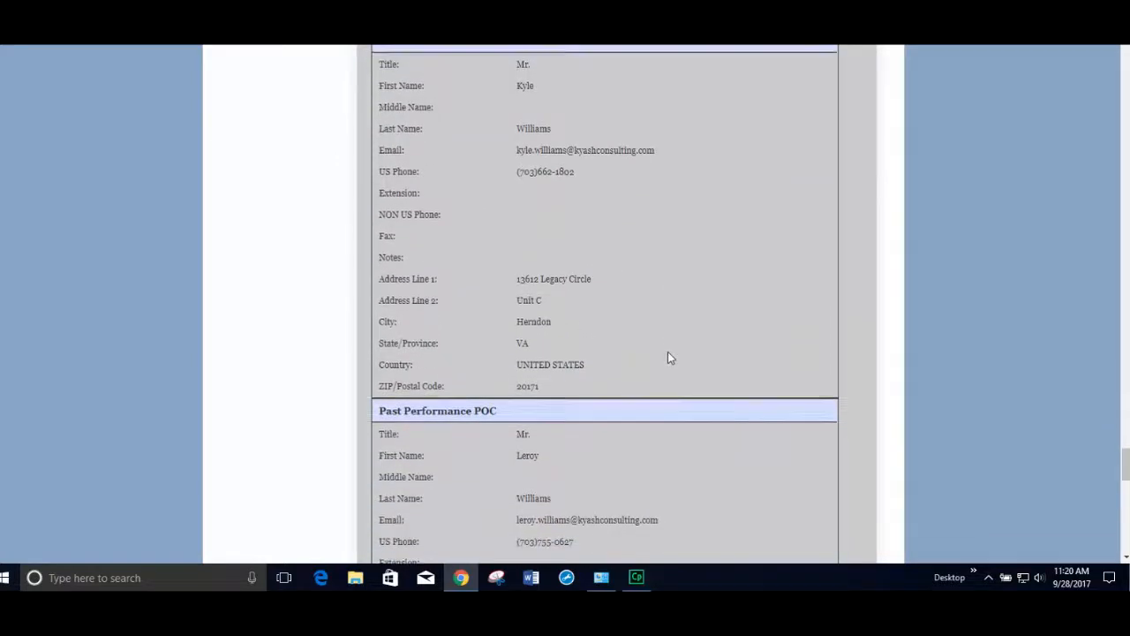
pyautogui.scroll(-3, 600, 259)
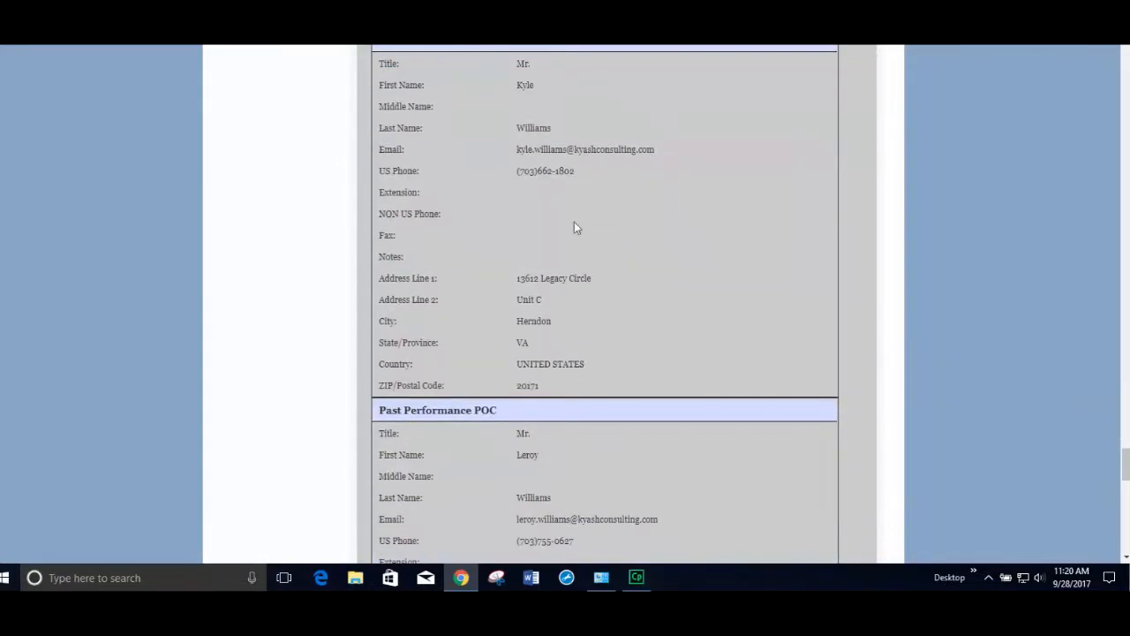
pyautogui.scroll(3, 543, 148)
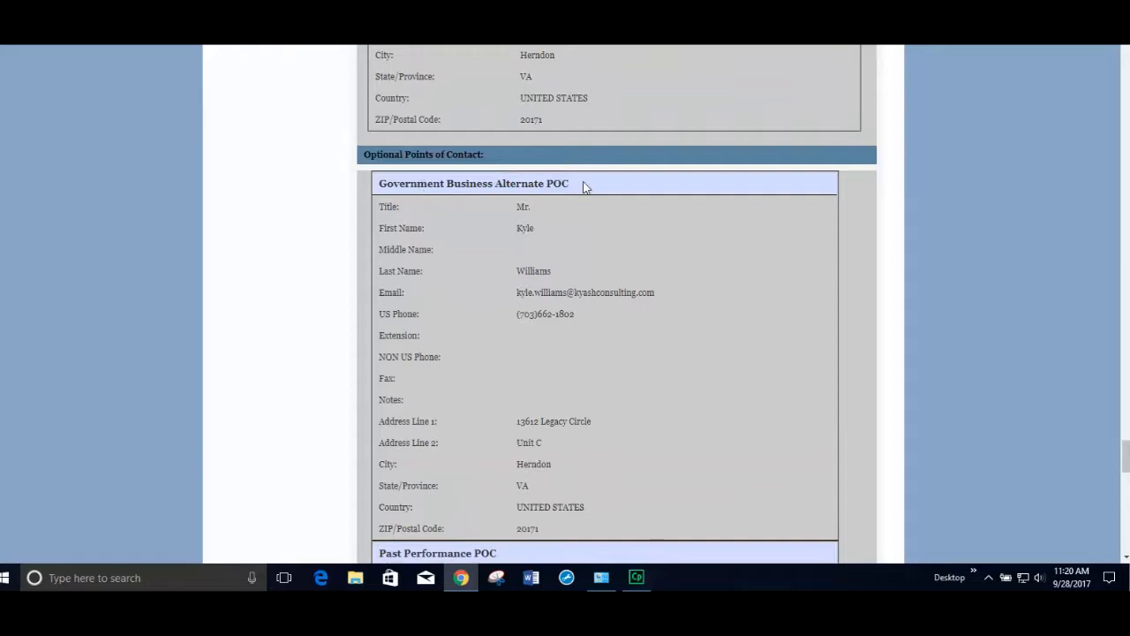
pyautogui.scroll(-6, 582, 185)
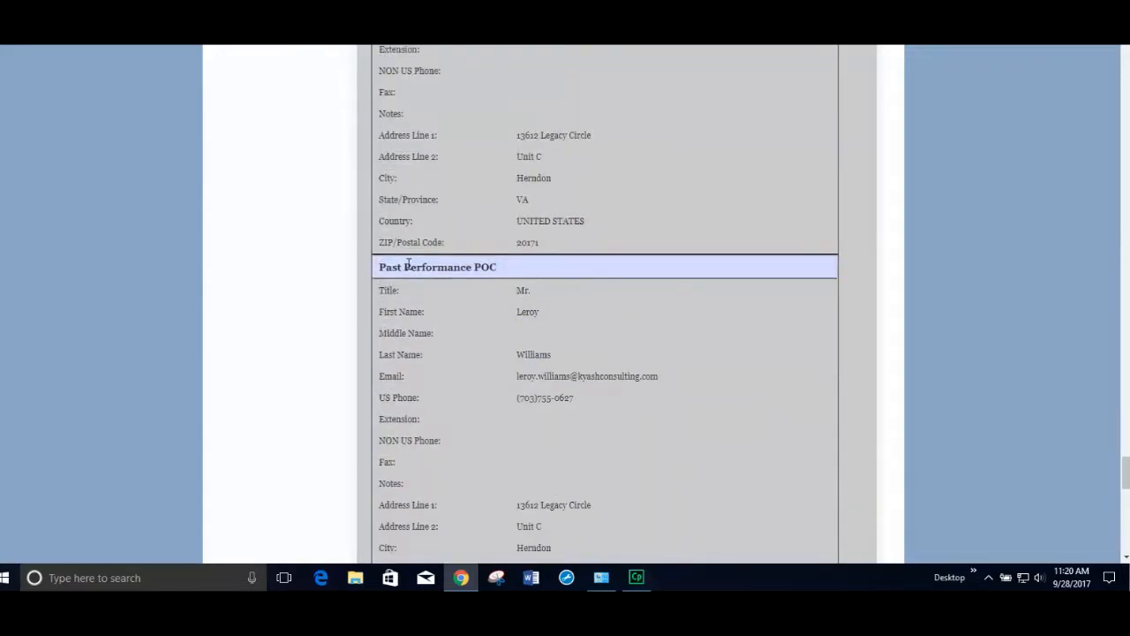
pyautogui.scroll(-7, 504, 276)
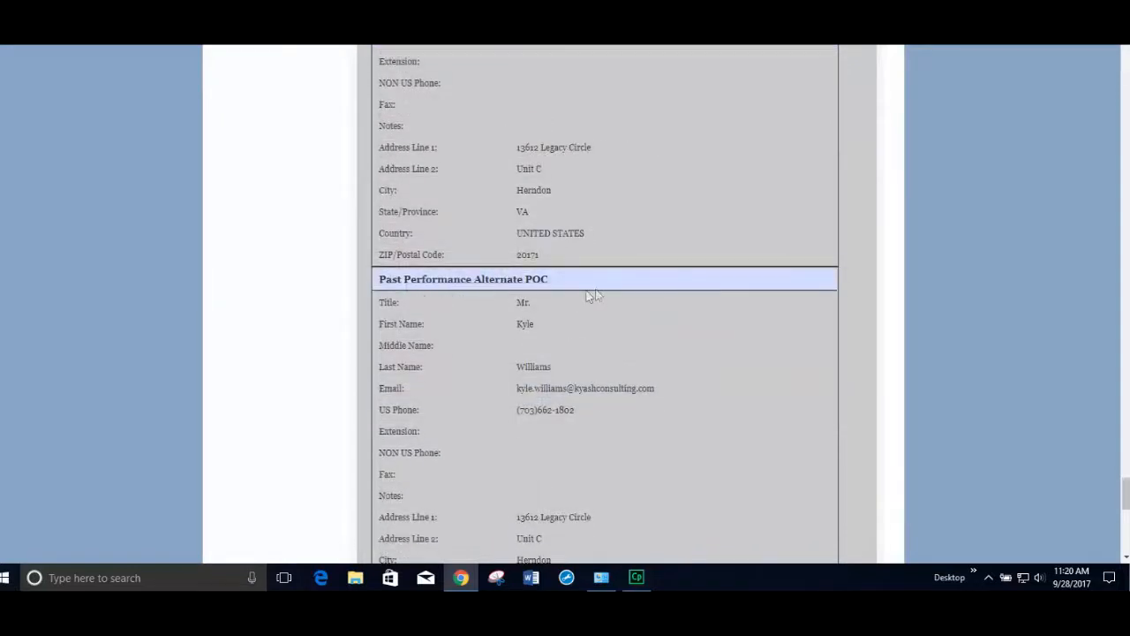
pyautogui.scroll(-2, 490, 293)
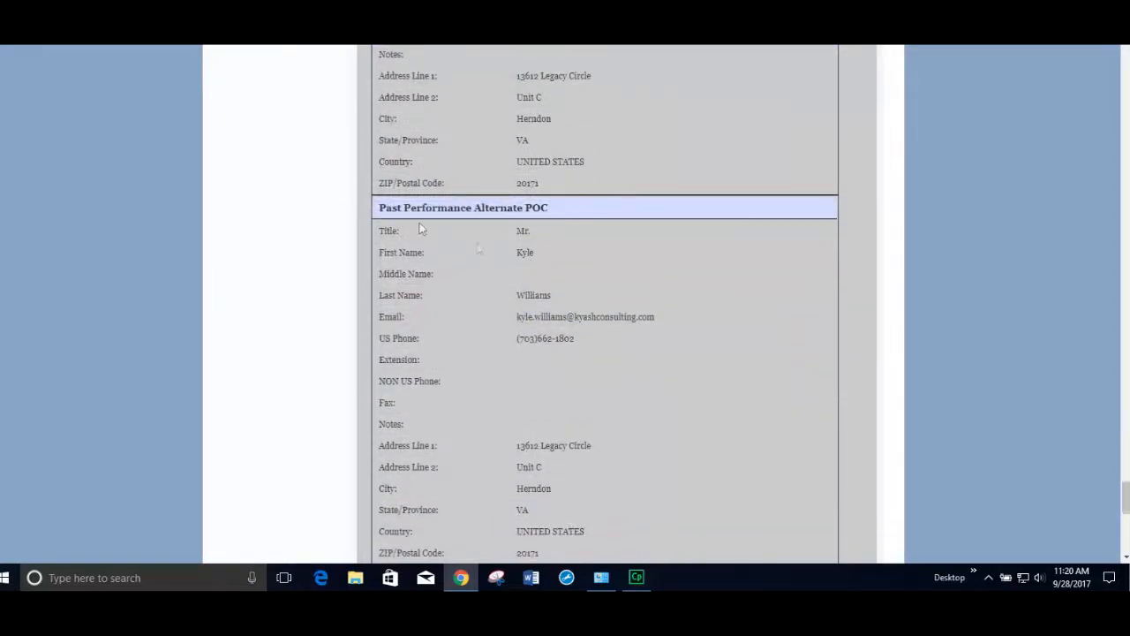
pyautogui.scroll(-7, 521, 252)
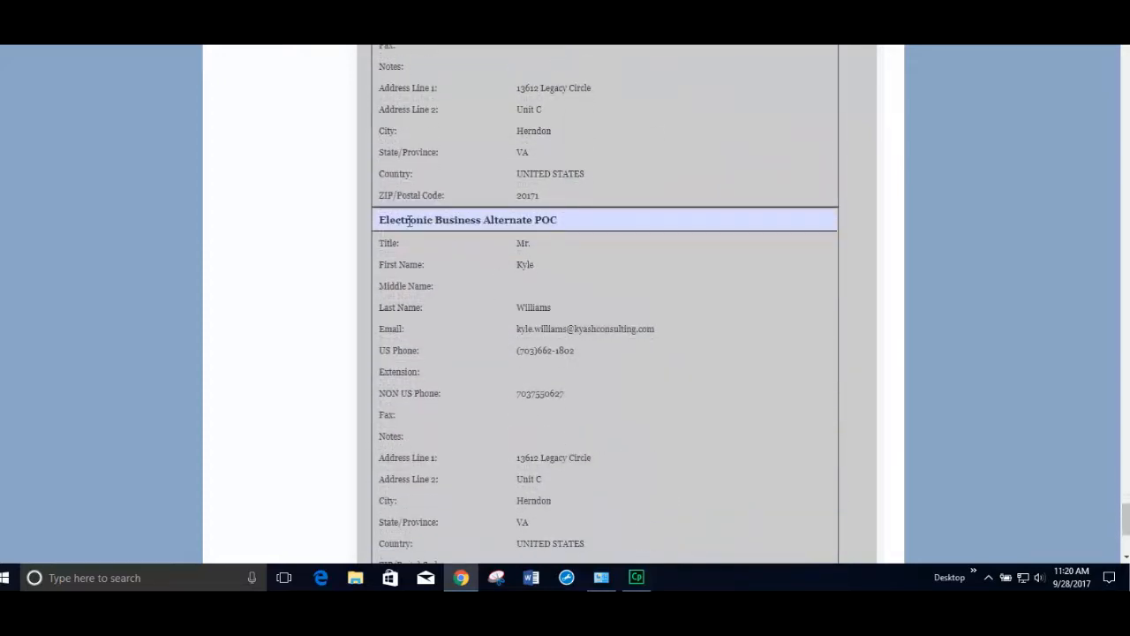
pyautogui.scroll(-4, 573, 245)
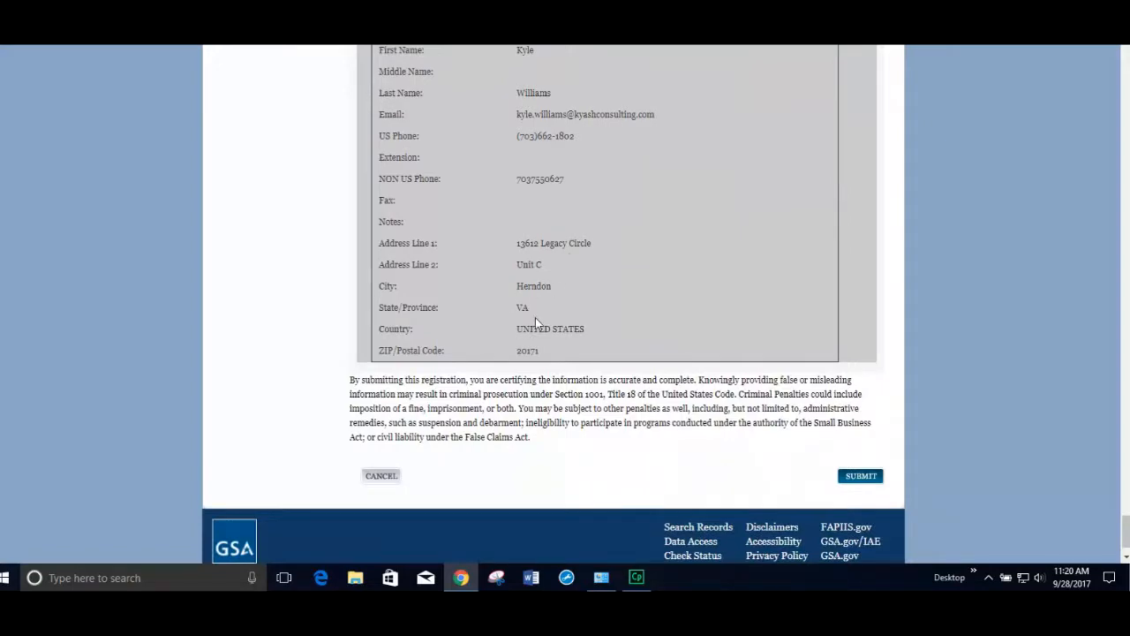
# - Submit KYASH CORP's reviewed entity registration to reach the Congratulations confirmation page
pyautogui.scroll(-1, 599, 396)
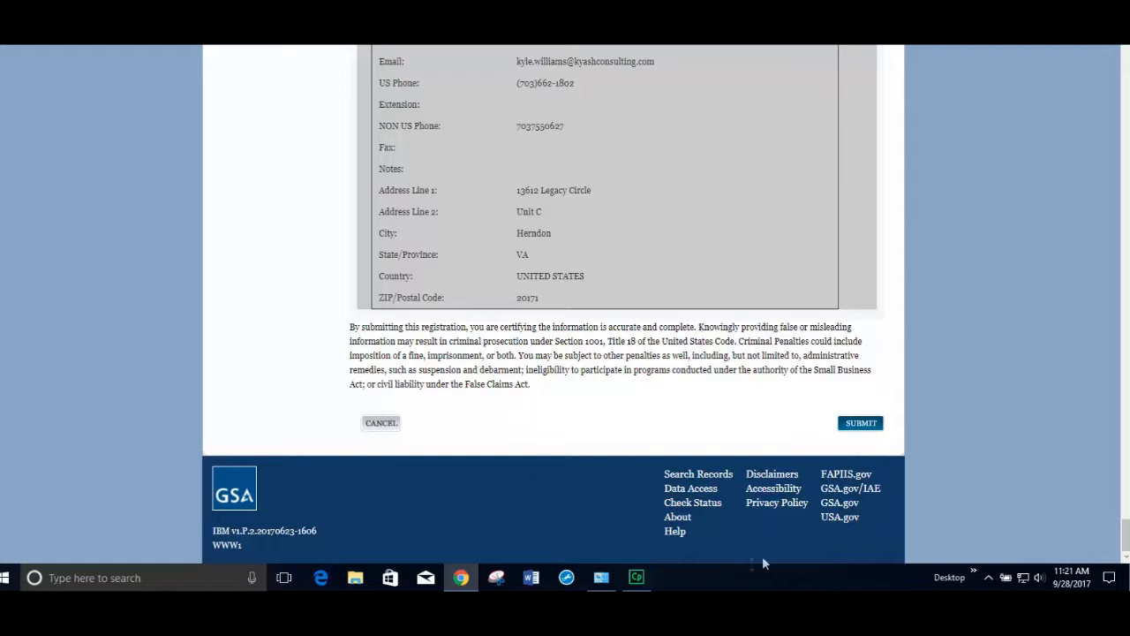
pyautogui.click(861, 423)
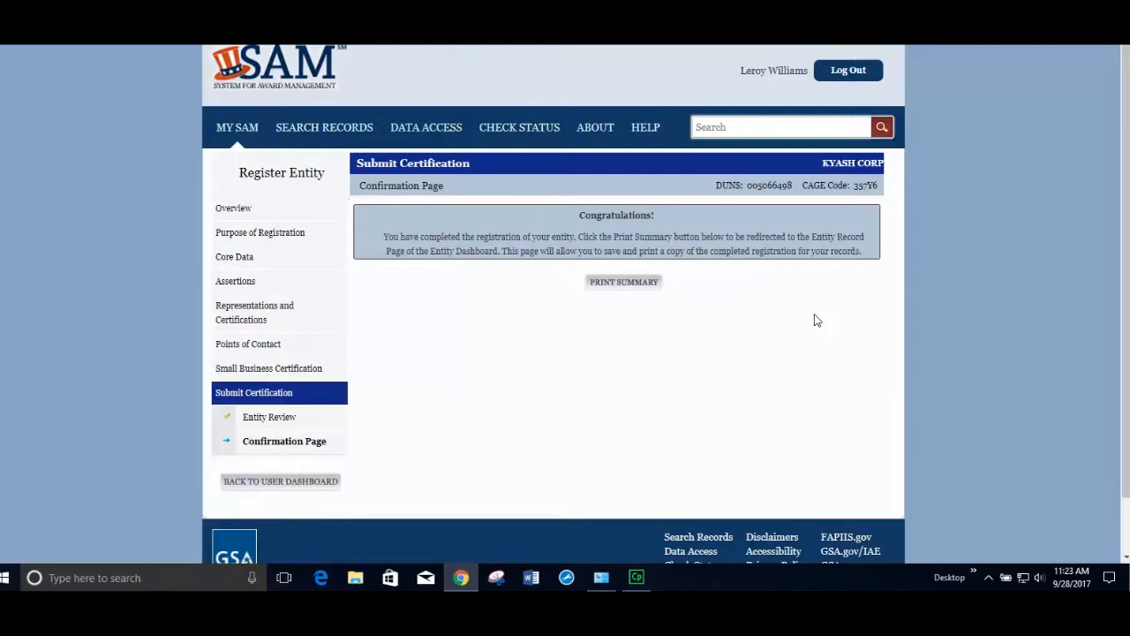
pyautogui.scroll(-2, 644, 404)
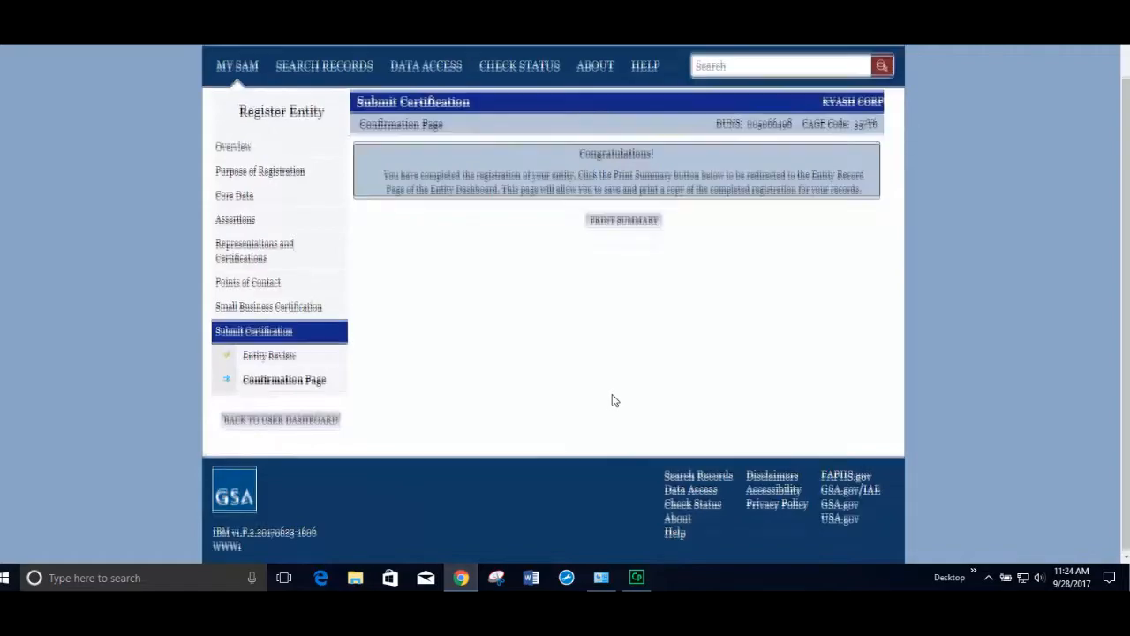
pyautogui.scroll(1, 612, 393)
pyautogui.scroll(-1, 612, 394)
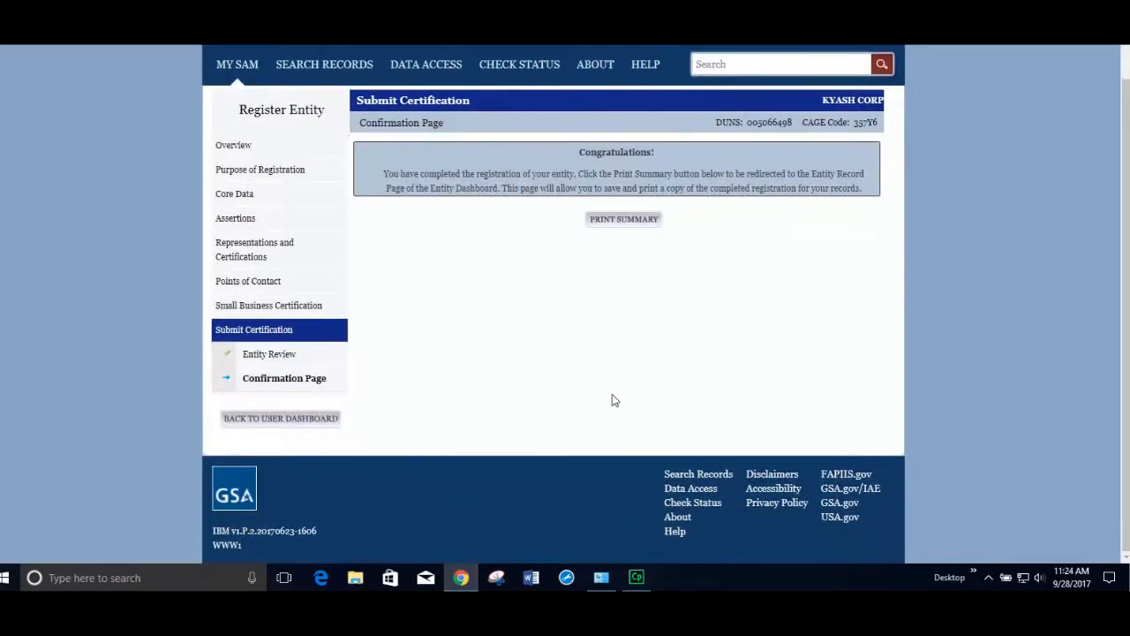
pyautogui.scroll(1, 612, 401)
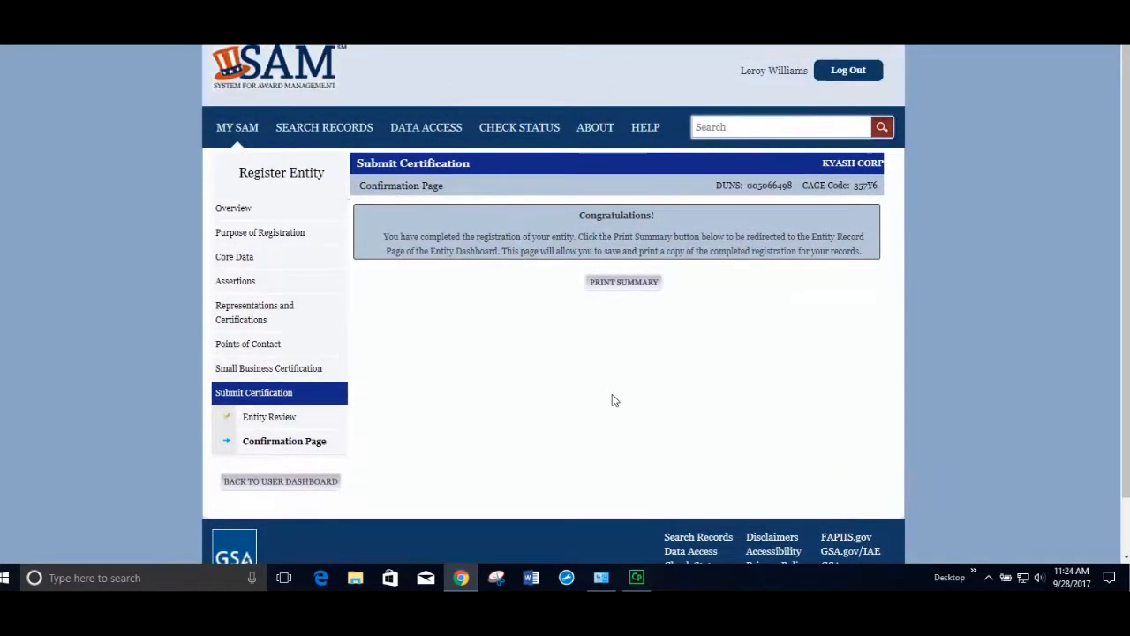
pyautogui.scroll(-1, 612, 400)
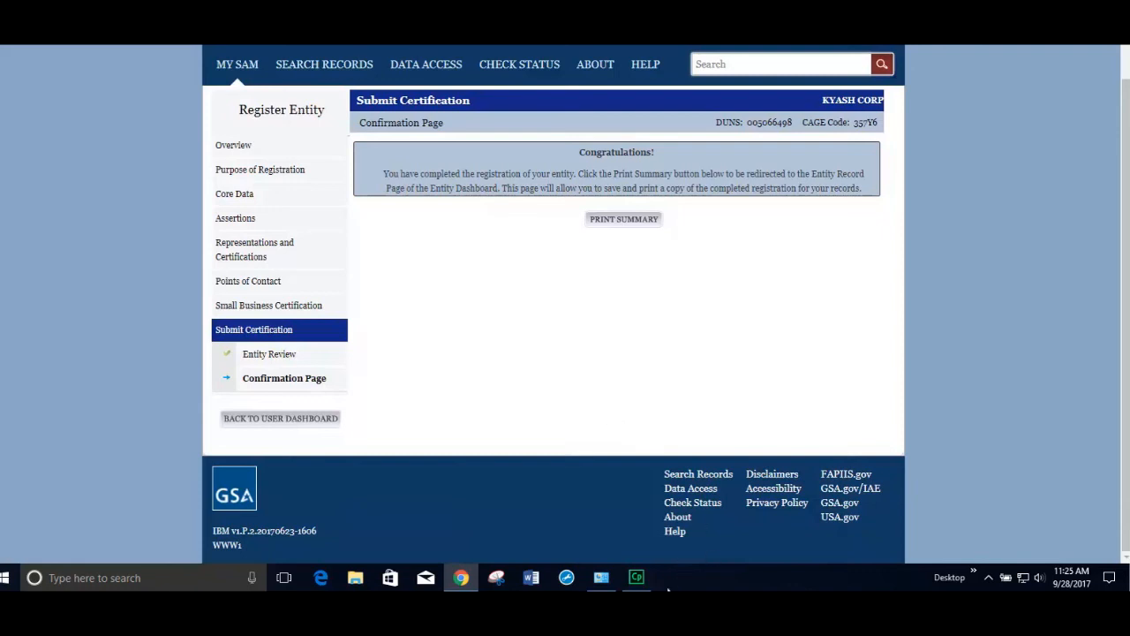
pyautogui.moveTo(638, 581)
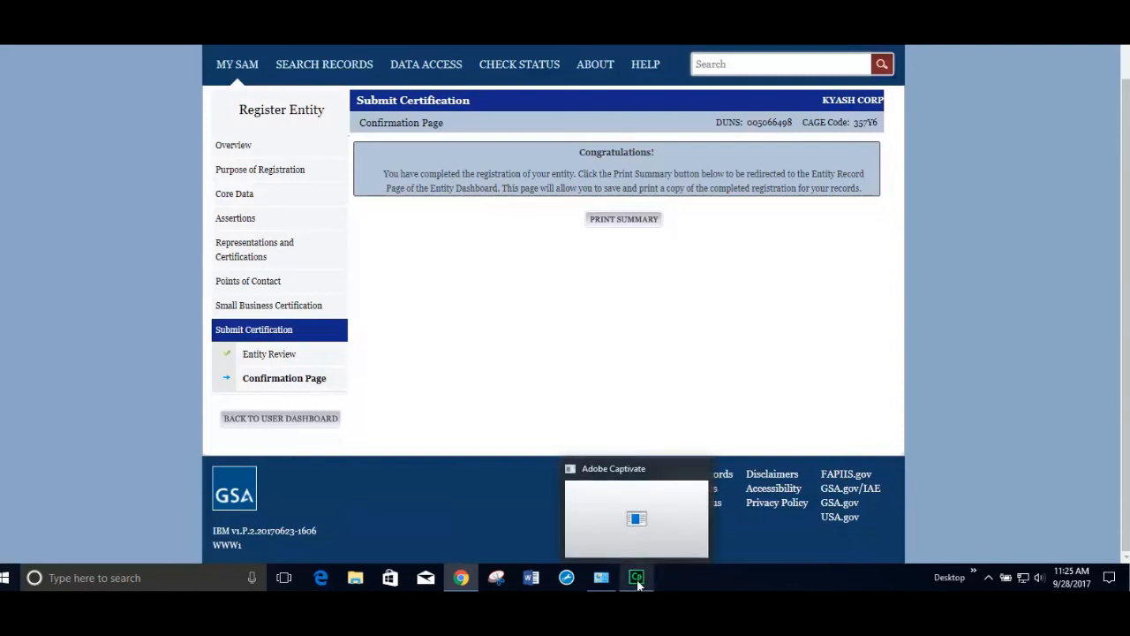